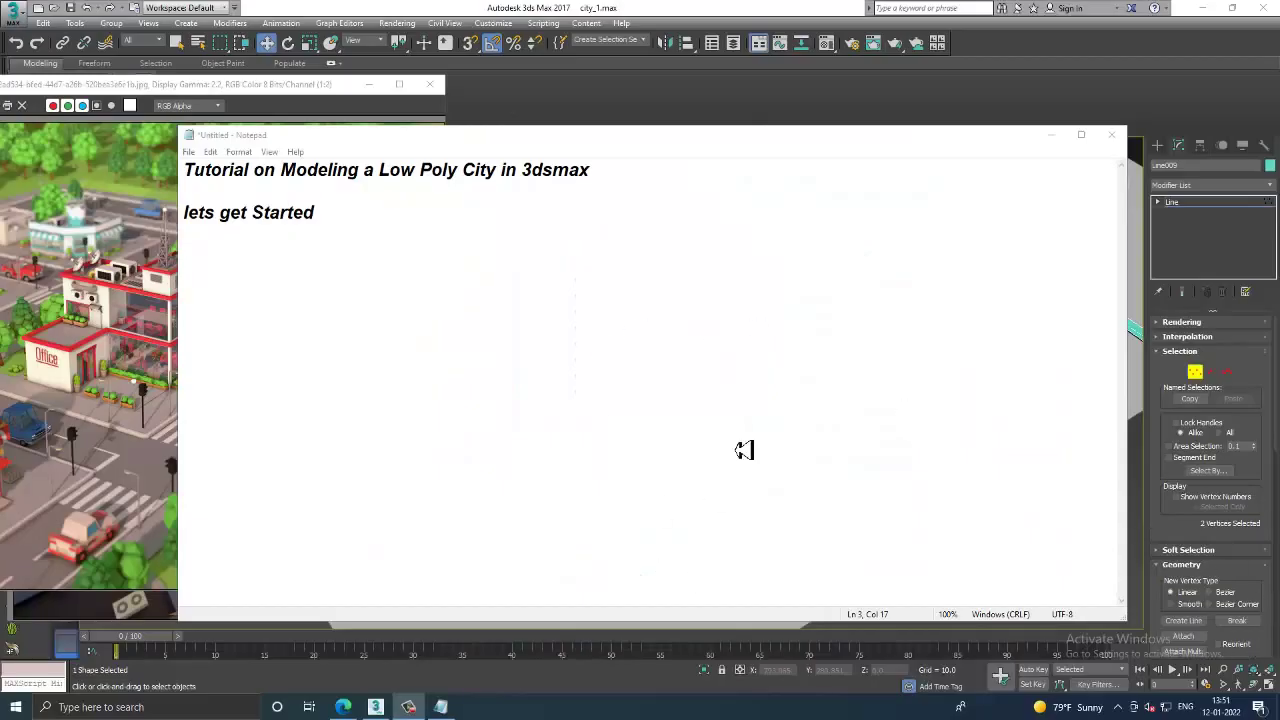
Step: Select the tutorial note text and minimize Notepad to reveal the low-poly city scene
{"action": "left_click_drag", "start_coordinate": [379, 260], "coordinate": [181, 176]}
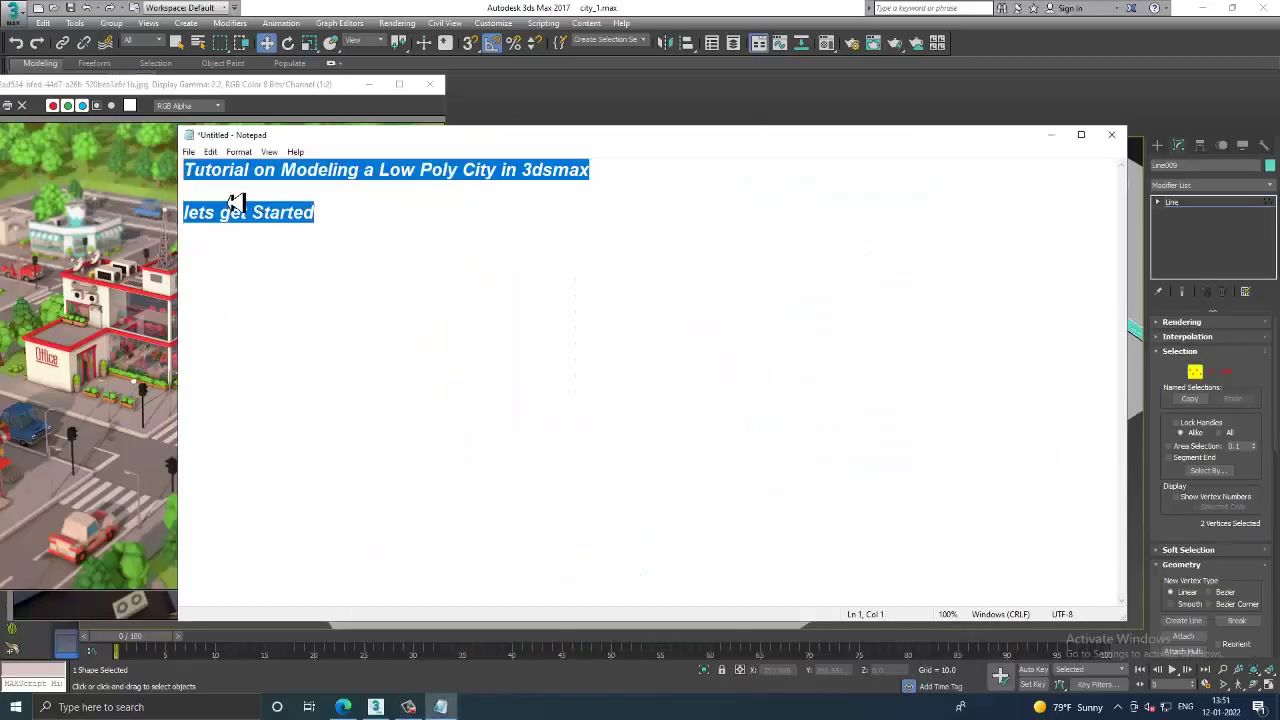
{"action": "left_click", "coordinate": [1050, 135]}
{"action": "mouse_move", "coordinate": [846, 289]}
{"action": "middle_mouse_down", "text": "alt"}
{"action": "mouse_move", "coordinate": [620, 403]}
{"action": "mouse_move", "coordinate": [580, 394]}
{"action": "mouse_move", "coordinate": [869, 491]}
{"action": "mouse_move", "coordinate": [893, 444]}
{"action": "middle_mouse_up", "text": "alt"}
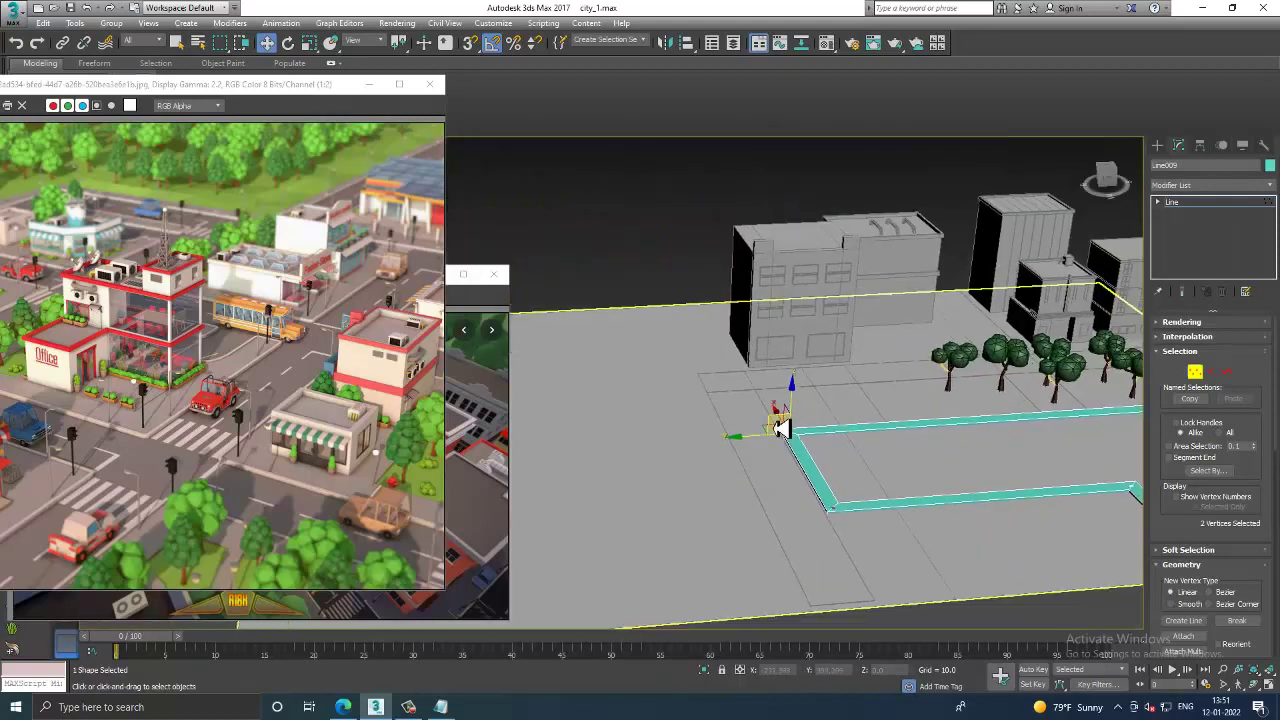
Step: Select ground plane Plane002 and pick its front strip polygon in Polygon mode
{"action": "left_click", "coordinate": [768, 470]}
{"action": "mouse_move", "coordinate": [766, 451]}
{"action": "middle_mouse_down", "text": "alt"}
{"action": "mouse_move", "coordinate": [833, 446]}
{"action": "mouse_move", "coordinate": [929, 380]}
{"action": "middle_mouse_up", "text": "alt"}
{"action": "scroll", "coordinate": [829, 320], "scroll_direction": "up", "scroll_amount": 5}
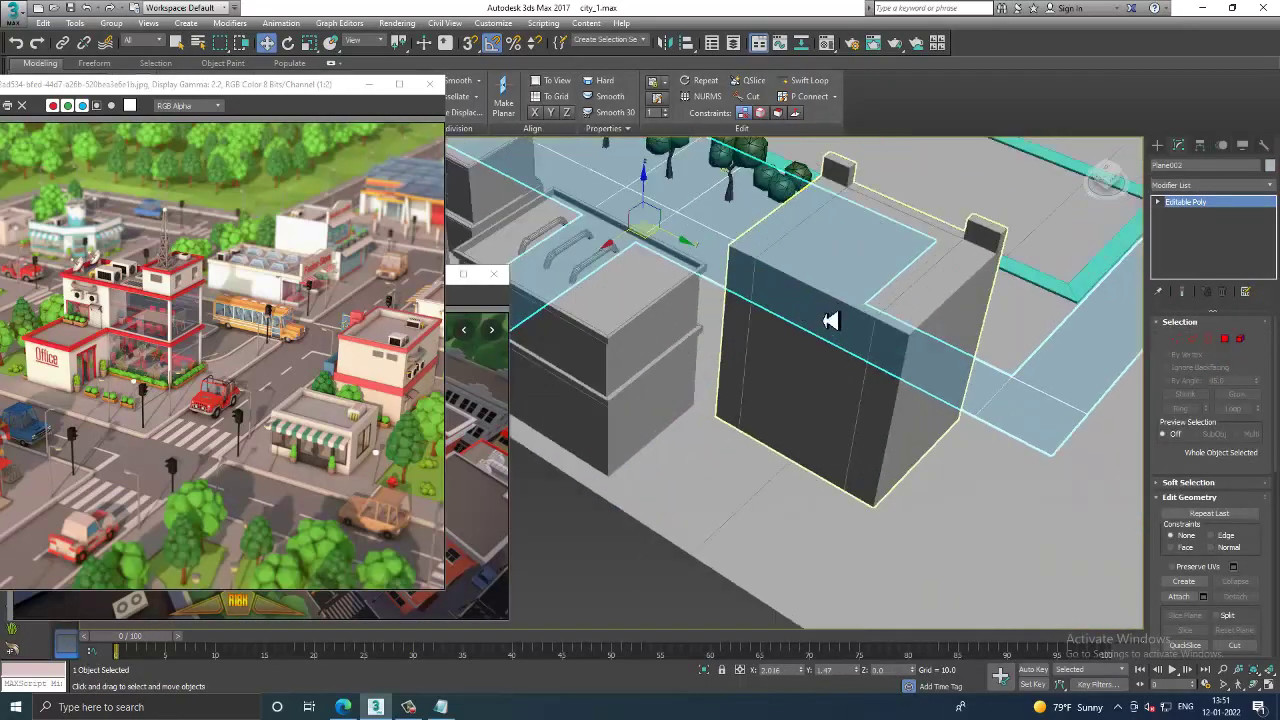
{"action": "mouse_move", "coordinate": [1238, 347]}
{"action": "middle_mouse_down", "text": "alt"}
{"action": "mouse_move", "coordinate": [917, 368]}
{"action": "mouse_move", "coordinate": [907, 397]}
{"action": "middle_mouse_up", "text": "alt"}
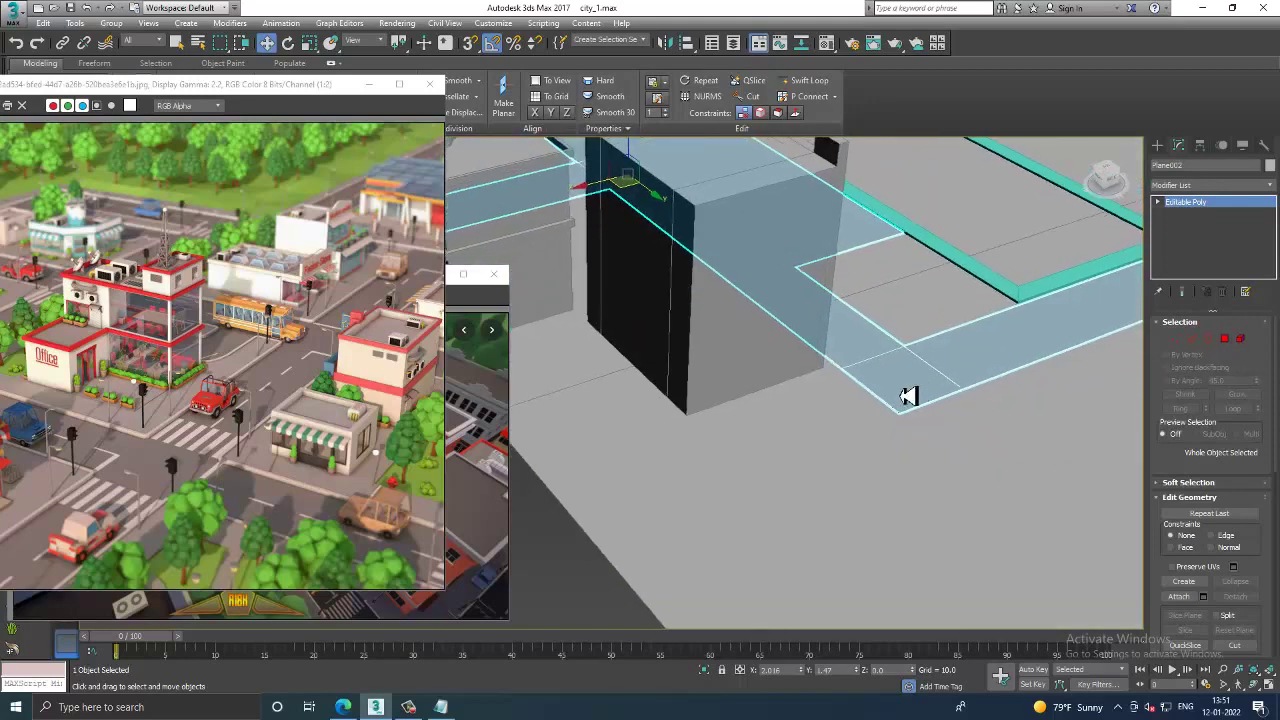
{"action": "left_click", "coordinate": [1230, 343]}
{"action": "scroll", "coordinate": [908, 409], "scroll_direction": "up", "scroll_amount": 3}
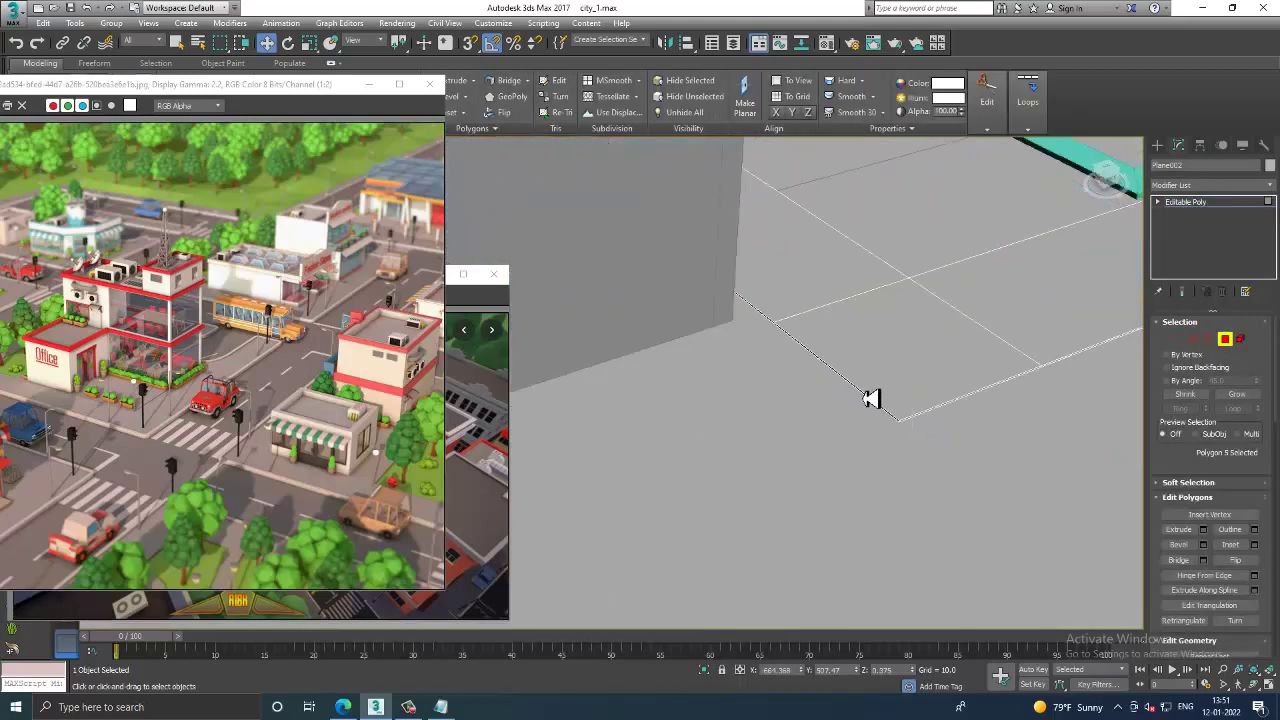
{"action": "left_click", "coordinate": [871, 400]}
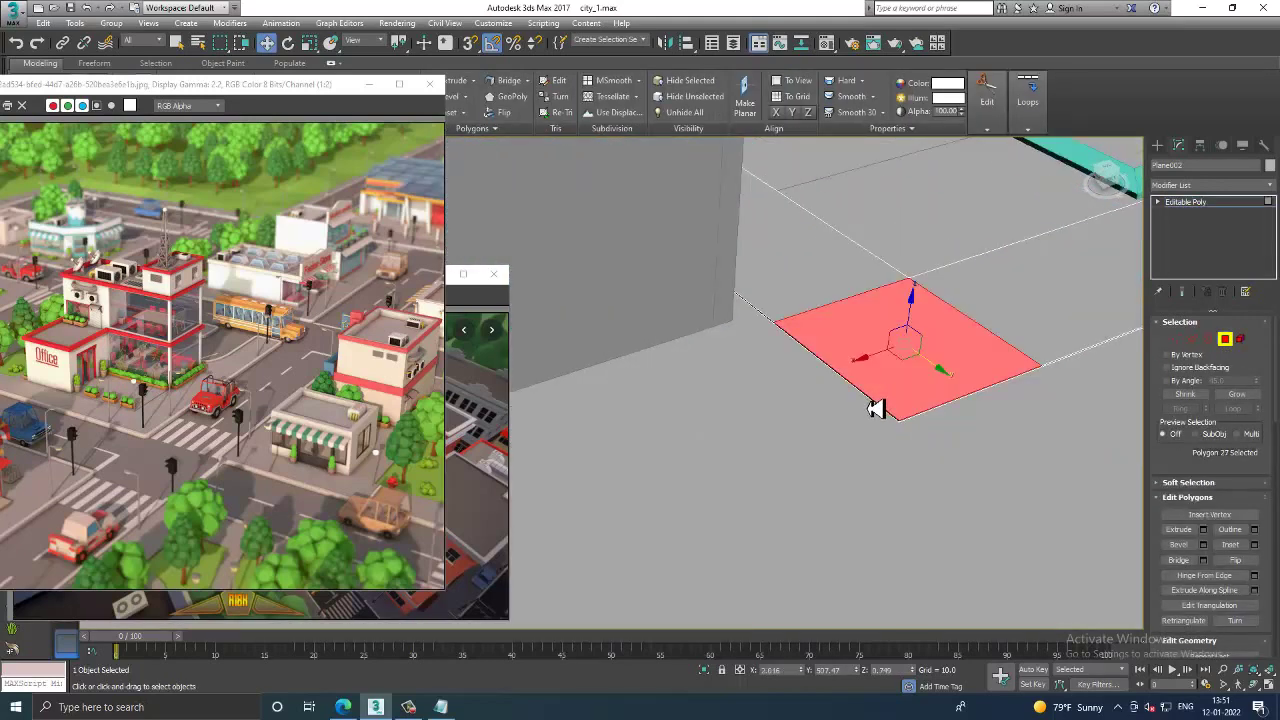
{"action": "left_click", "coordinate": [878, 408]}
Step: Try an Extrude on the front strip polygon, then cancel it
{"action": "scroll", "coordinate": [872, 415], "scroll_direction": "down", "scroll_amount": 2}
{"action": "scroll", "coordinate": [866, 426], "scroll_direction": "down", "scroll_amount": 2}
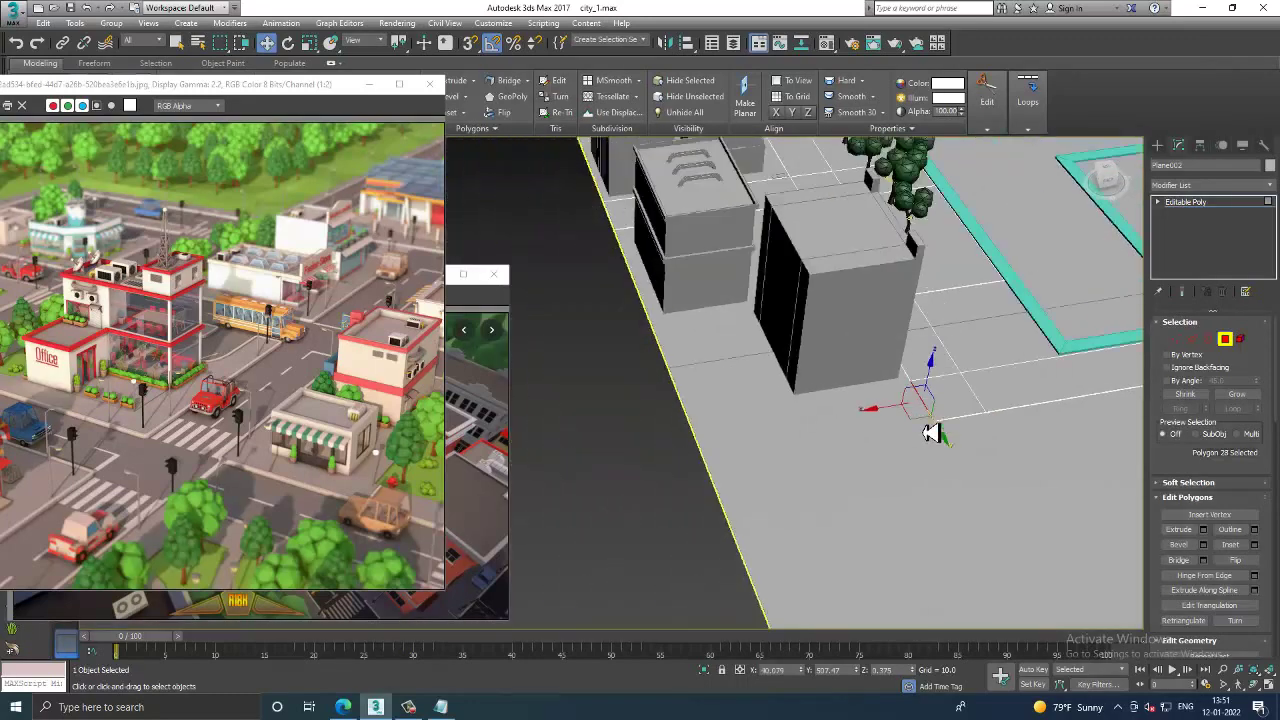
{"action": "left_click", "coordinate": [1203, 529]}
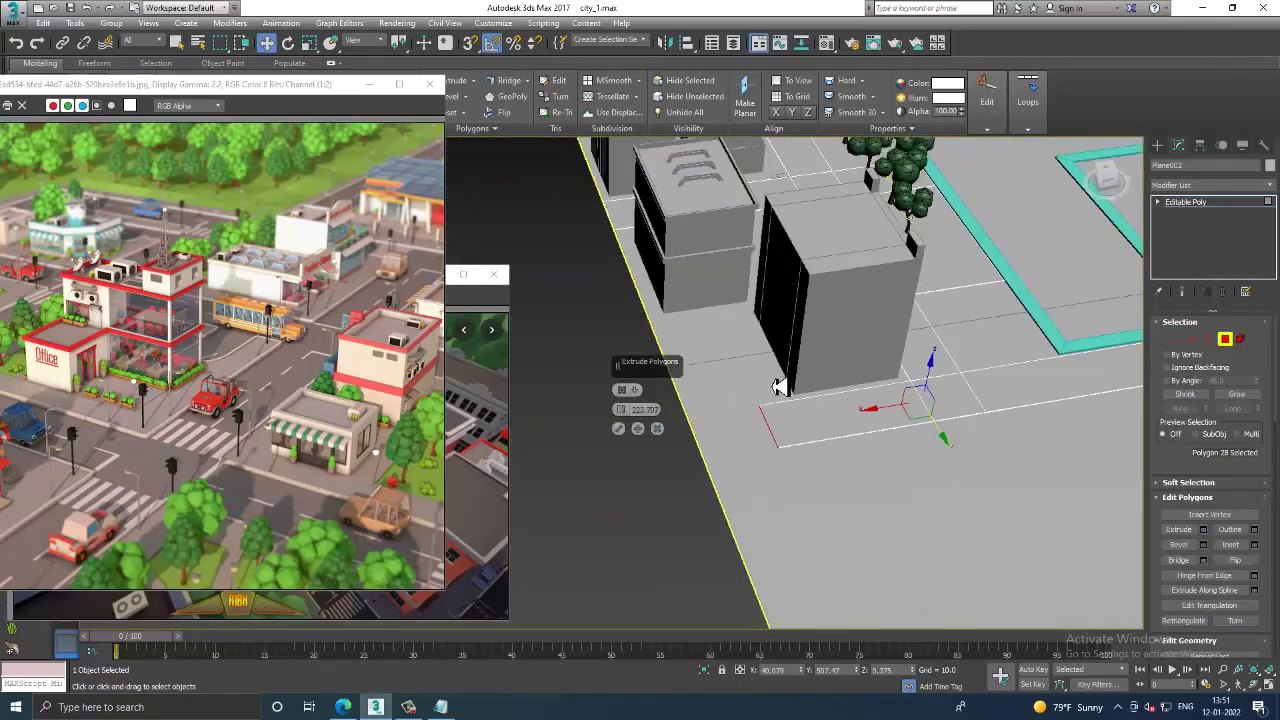
{"action": "left_click", "coordinate": [637, 429]}
{"action": "scroll", "coordinate": [827, 462], "scroll_direction": "down", "scroll_amount": 5}
{"action": "middle_click_drag", "start_coordinate": [827, 462], "coordinate": [743, 457], "text": "alt"}
Step: Select Plane001's two front corner vertices and stretch that edge outward to the left
{"action": "key", "text": "1"}
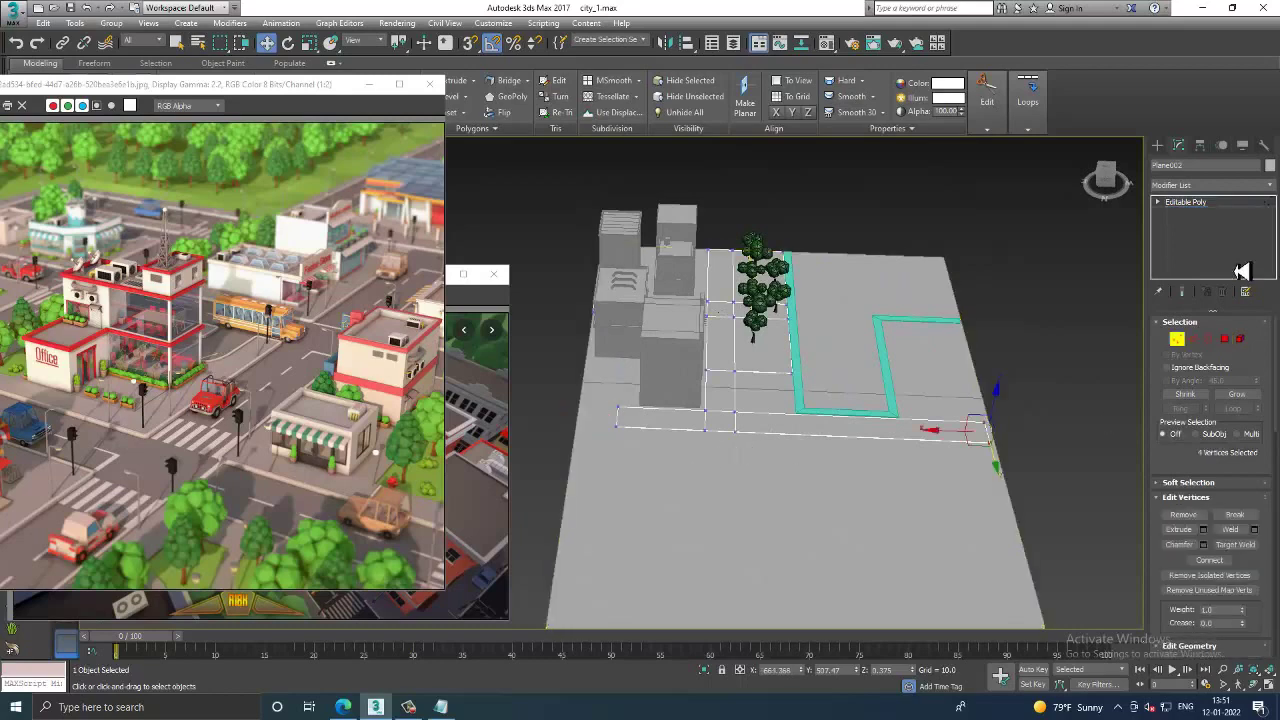
{"action": "left_click", "coordinate": [700, 437]}
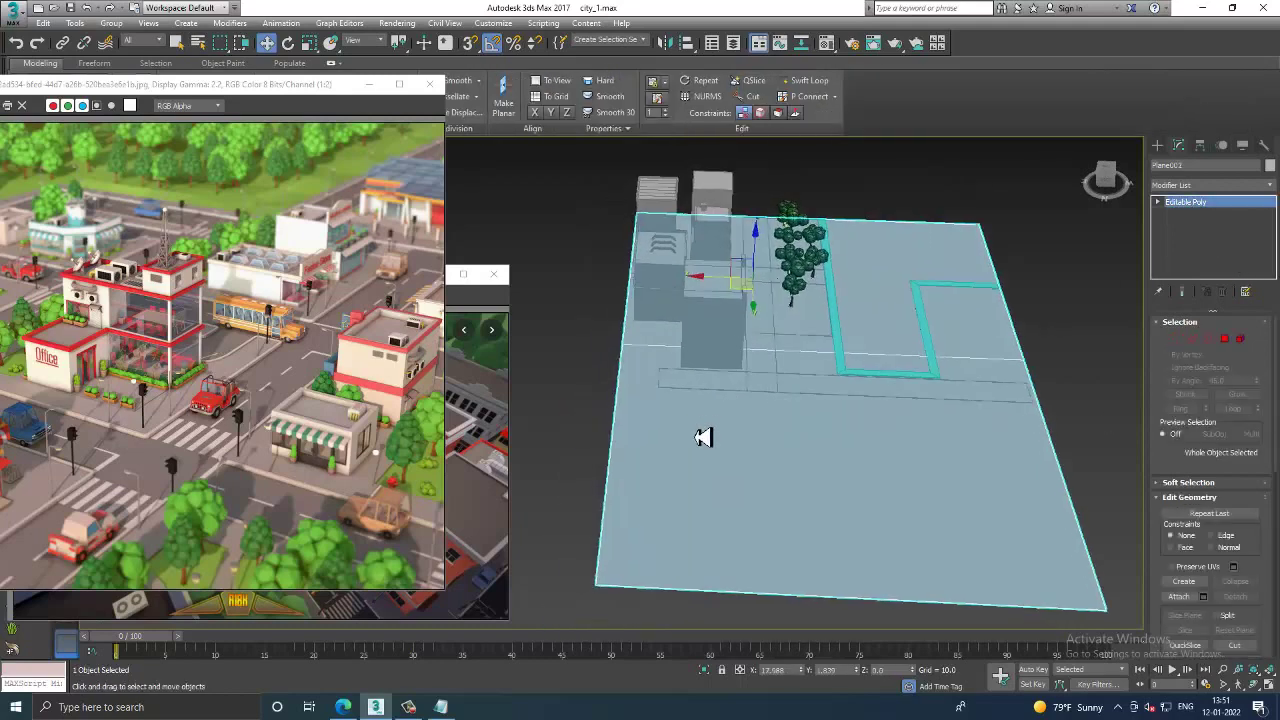
{"action": "scroll", "coordinate": [600, 263], "scroll_direction": "down", "scroll_amount": 2}
{"action": "mouse_move", "coordinate": [570, 197]}
{"action": "left_mouse_down"}
{"action": "mouse_move", "coordinate": [643, 373]}
{"action": "mouse_move", "coordinate": [494, 366]}
{"action": "left_mouse_up"}
{"action": "scroll", "coordinate": [614, 386], "scroll_direction": "up", "scroll_amount": 3}
{"action": "mouse_move", "coordinate": [614, 386]}
{"action": "middle_mouse_down", "text": "alt"}
{"action": "mouse_move", "coordinate": [696, 421]}
{"action": "mouse_move", "coordinate": [767, 424]}
{"action": "middle_mouse_up", "text": "alt"}
{"action": "scroll", "coordinate": [696, 421], "scroll_direction": "up", "scroll_amount": 2}
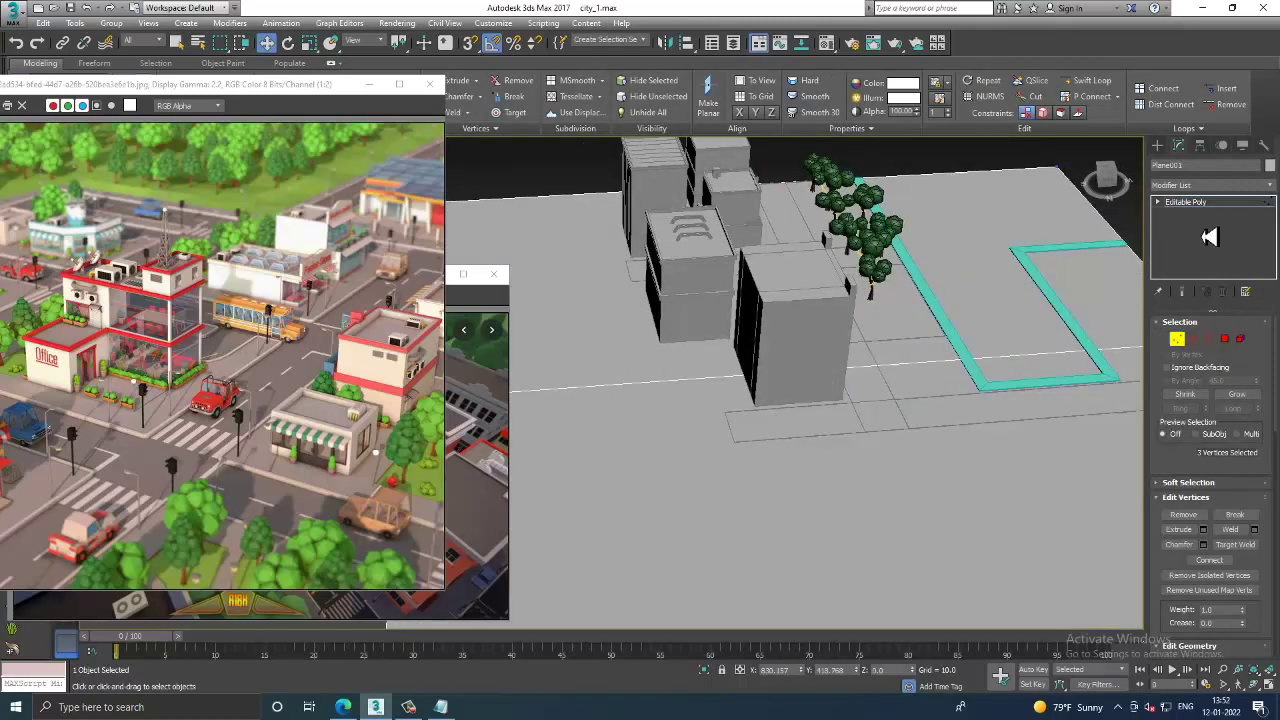
Step: On Plane002, try Swift Loop and exit it without adding loops
{"action": "left_click", "coordinate": [794, 434]}
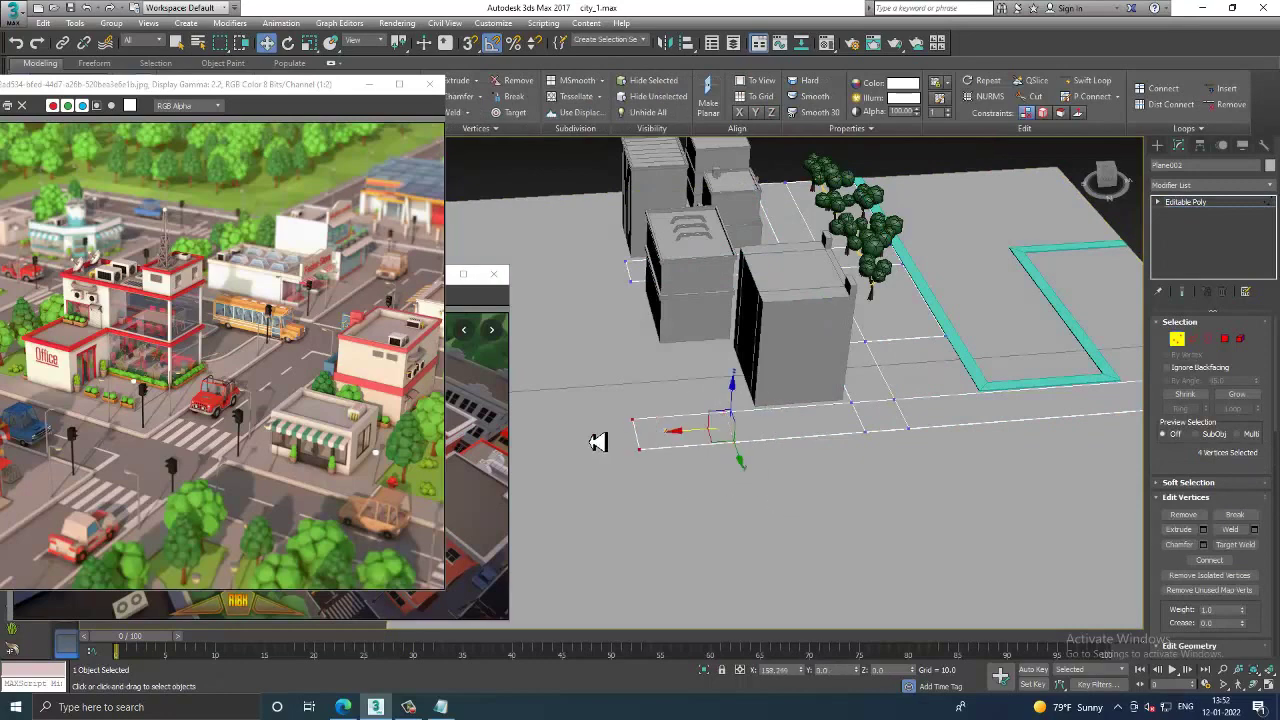
{"action": "mouse_move", "coordinate": [597, 442]}
{"action": "middle_mouse_down", "text": "alt"}
{"action": "mouse_move", "coordinate": [757, 428]}
{"action": "mouse_move", "coordinate": [661, 454]}
{"action": "middle_mouse_up", "text": "alt"}
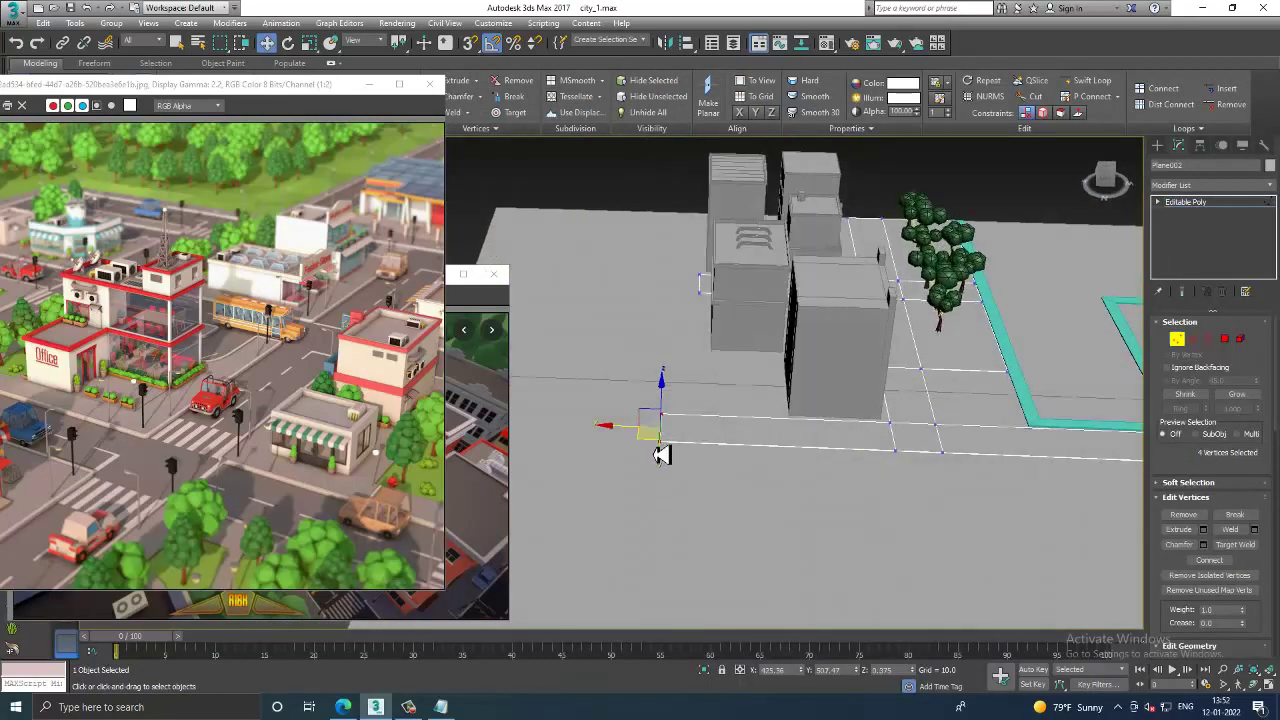
{"action": "left_click", "coordinate": [1090, 85]}
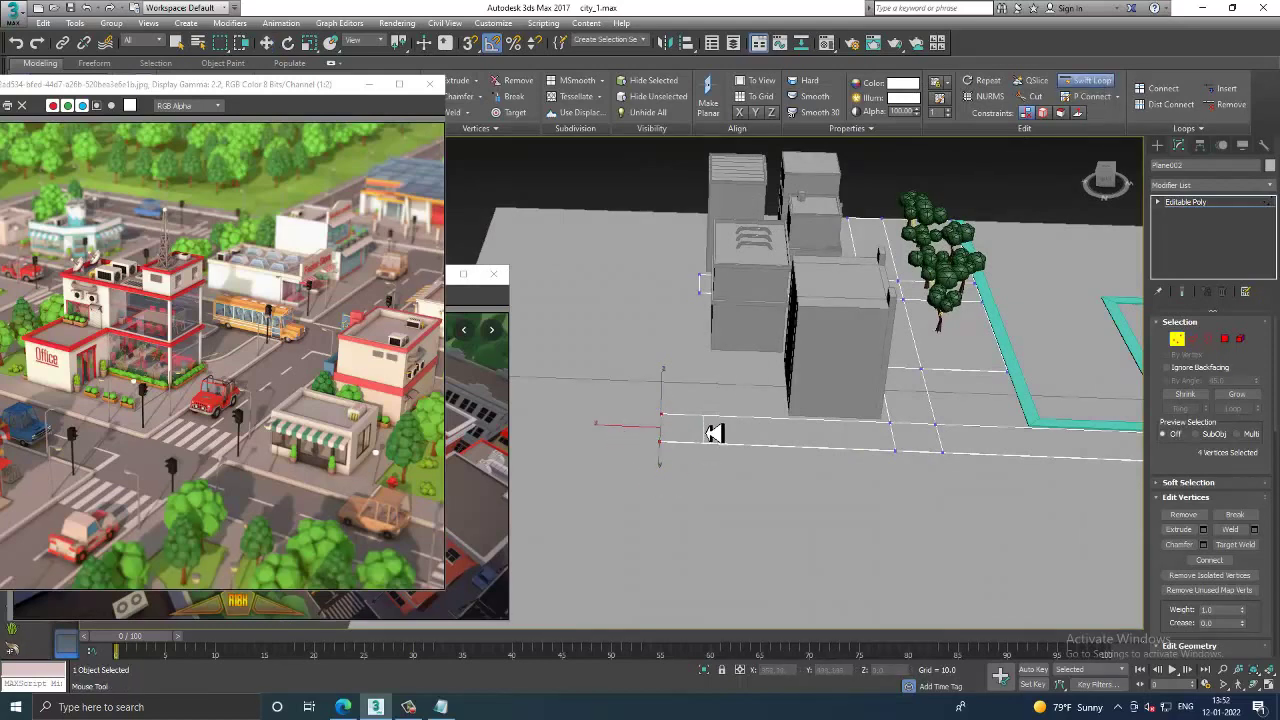
{"action": "right_click", "coordinate": [711, 433]}
{"action": "scroll", "coordinate": [722, 402], "scroll_direction": "up", "scroll_amount": 5}
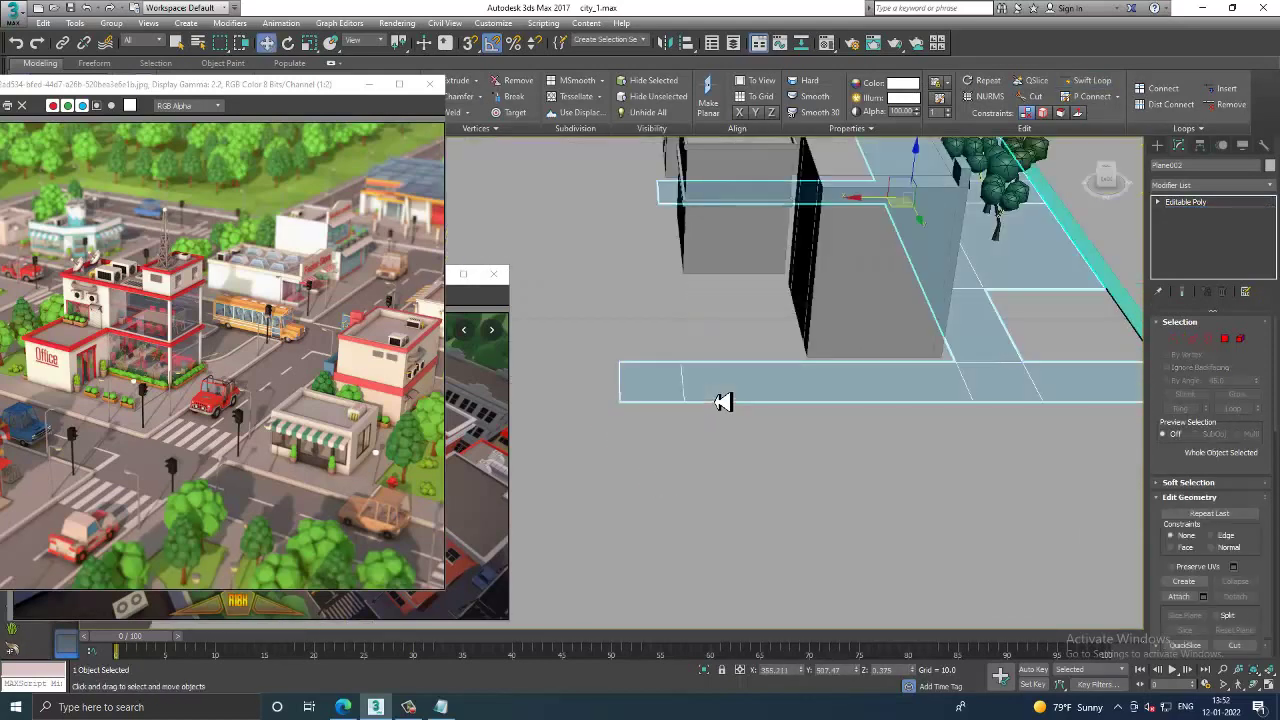
{"action": "mouse_move", "coordinate": [722, 402]}
{"action": "middle_mouse_down", "text": "alt"}
{"action": "mouse_move", "coordinate": [737, 451]}
{"action": "mouse_move", "coordinate": [697, 320]}
{"action": "middle_mouse_up", "text": "alt"}
Step: Select the four end vertices of Plane002's sidewalk strip in Vertex mode
{"action": "key", "text": "1"}
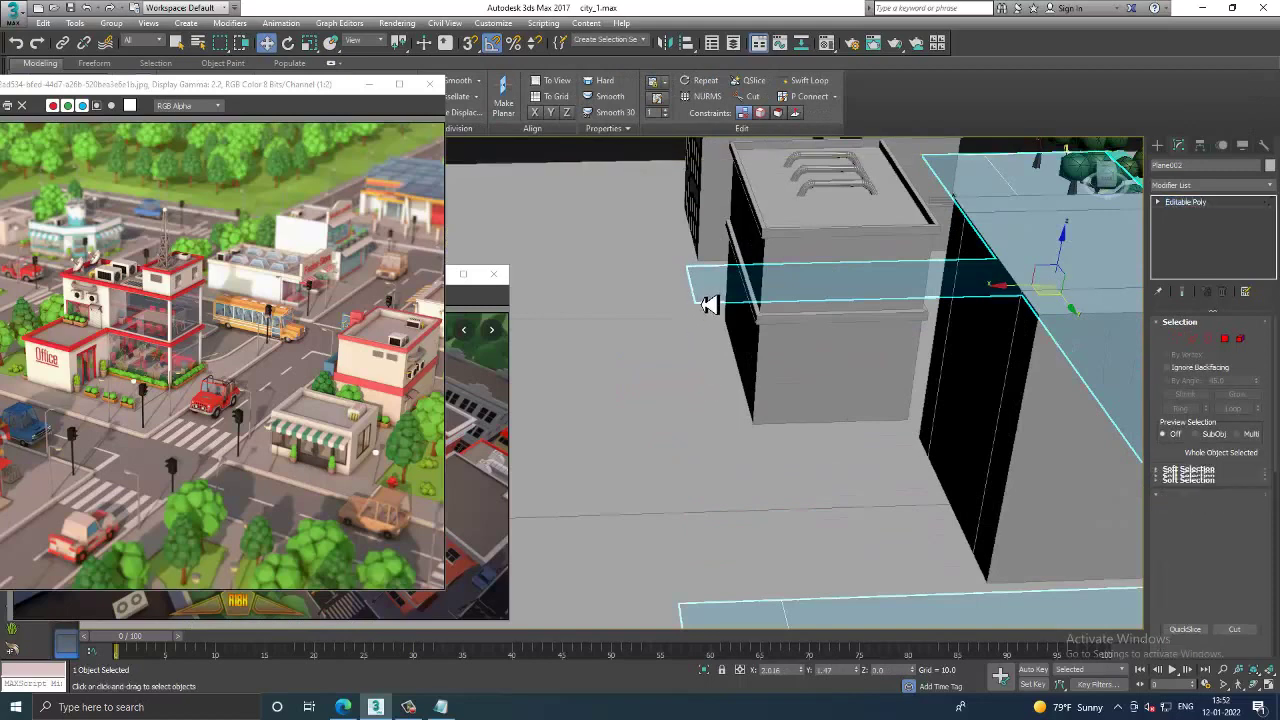
{"action": "left_click_drag", "start_coordinate": [690, 289], "coordinate": [641, 246]}
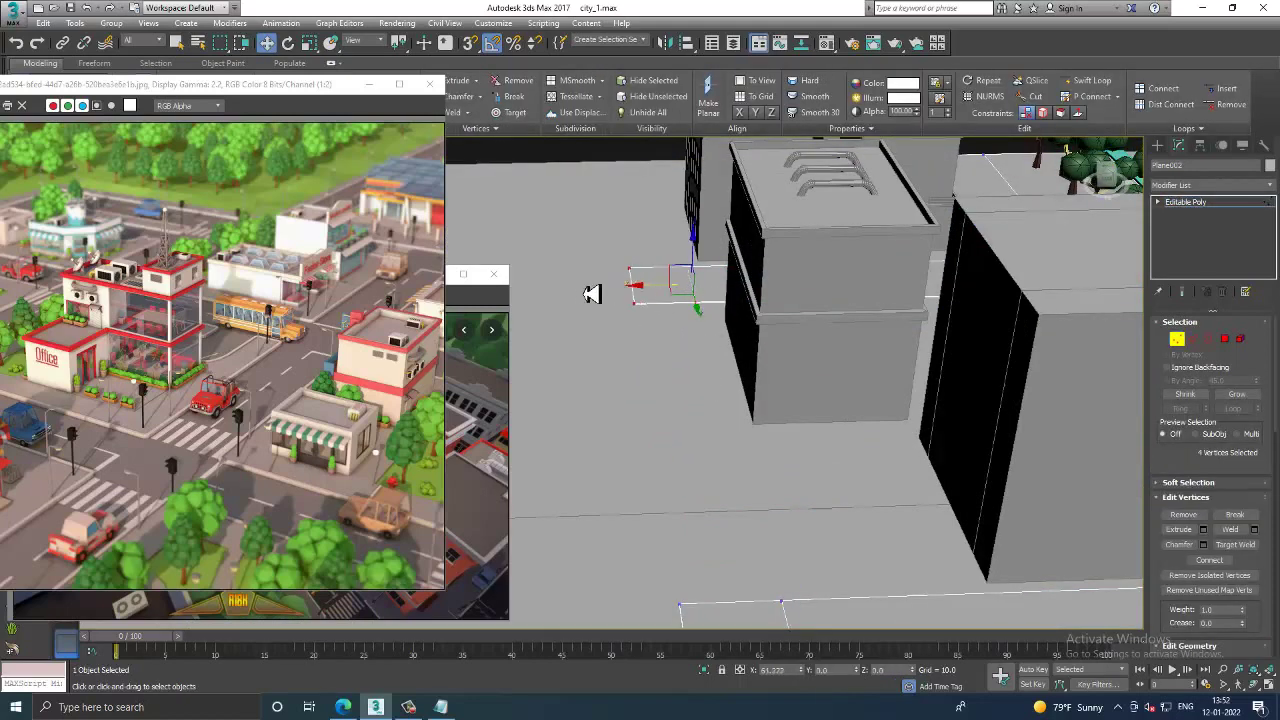
{"action": "mouse_move", "coordinate": [586, 293]}
{"action": "middle_mouse_down", "text": "alt"}
{"action": "mouse_move", "coordinate": [714, 363]}
{"action": "mouse_move", "coordinate": [820, 400]}
{"action": "mouse_move", "coordinate": [806, 418]}
{"action": "mouse_move", "coordinate": [886, 411]}
{"action": "mouse_move", "coordinate": [851, 406]}
{"action": "mouse_move", "coordinate": [808, 429]}
{"action": "mouse_move", "coordinate": [708, 406]}
{"action": "middle_mouse_up", "text": "alt"}
{"action": "scroll", "coordinate": [806, 418], "scroll_direction": "down", "scroll_amount": 2}
{"action": "scroll", "coordinate": [811, 417], "scroll_direction": "down", "scroll_amount": 4}
{"action": "scroll", "coordinate": [886, 411], "scroll_direction": "up", "scroll_amount": 2}
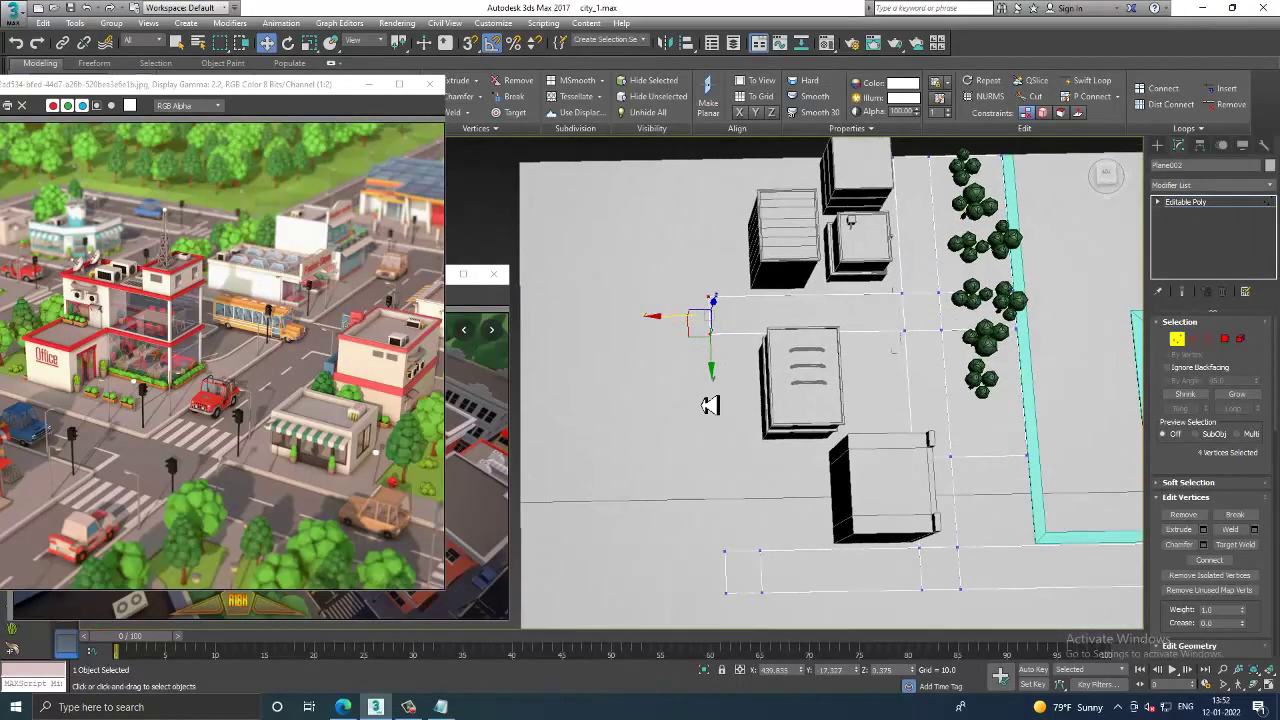
{"action": "key", "text": "alt+w"}
{"action": "key", "text": "alt+w"}
Step: Adjust the Top view, try scaling the selection, and cancel an edge-loop insert
{"action": "scroll", "coordinate": [714, 314], "scroll_direction": "up", "scroll_amount": 3}
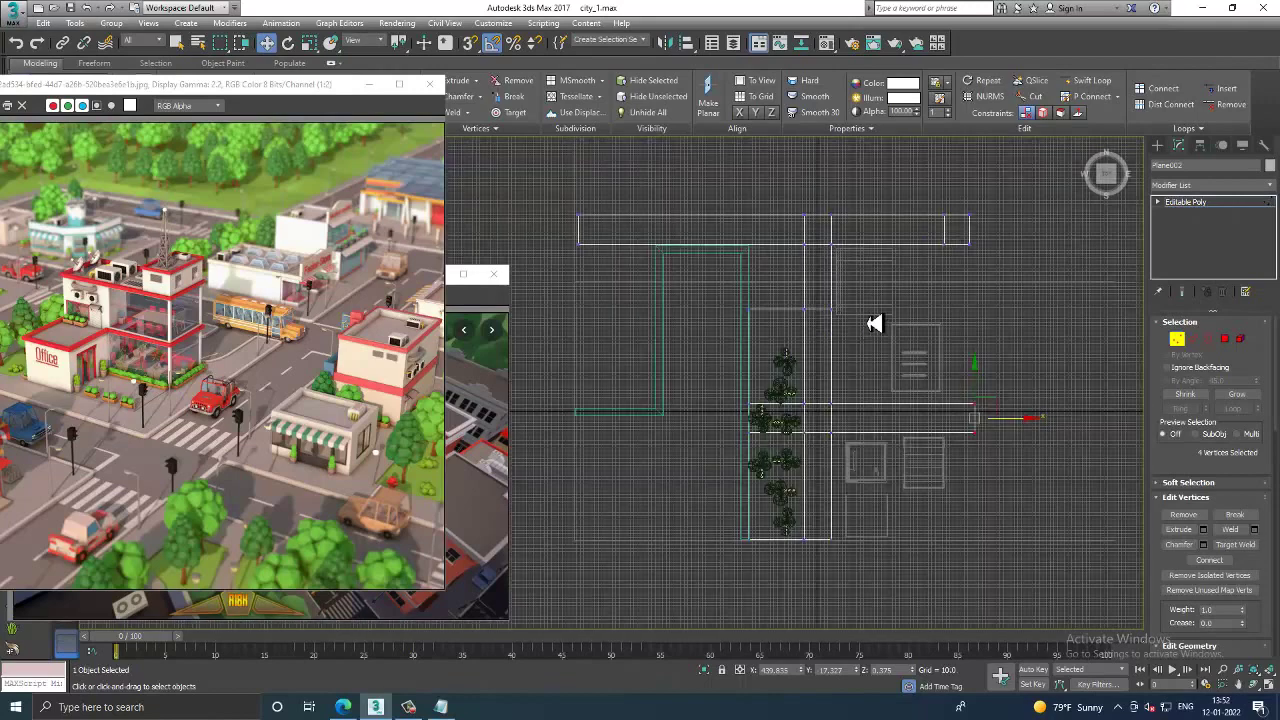
{"action": "scroll", "coordinate": [874, 323], "scroll_direction": "up", "scroll_amount": 2}
{"action": "middle_click_drag", "start_coordinate": [804, 340], "coordinate": [792, 342]}
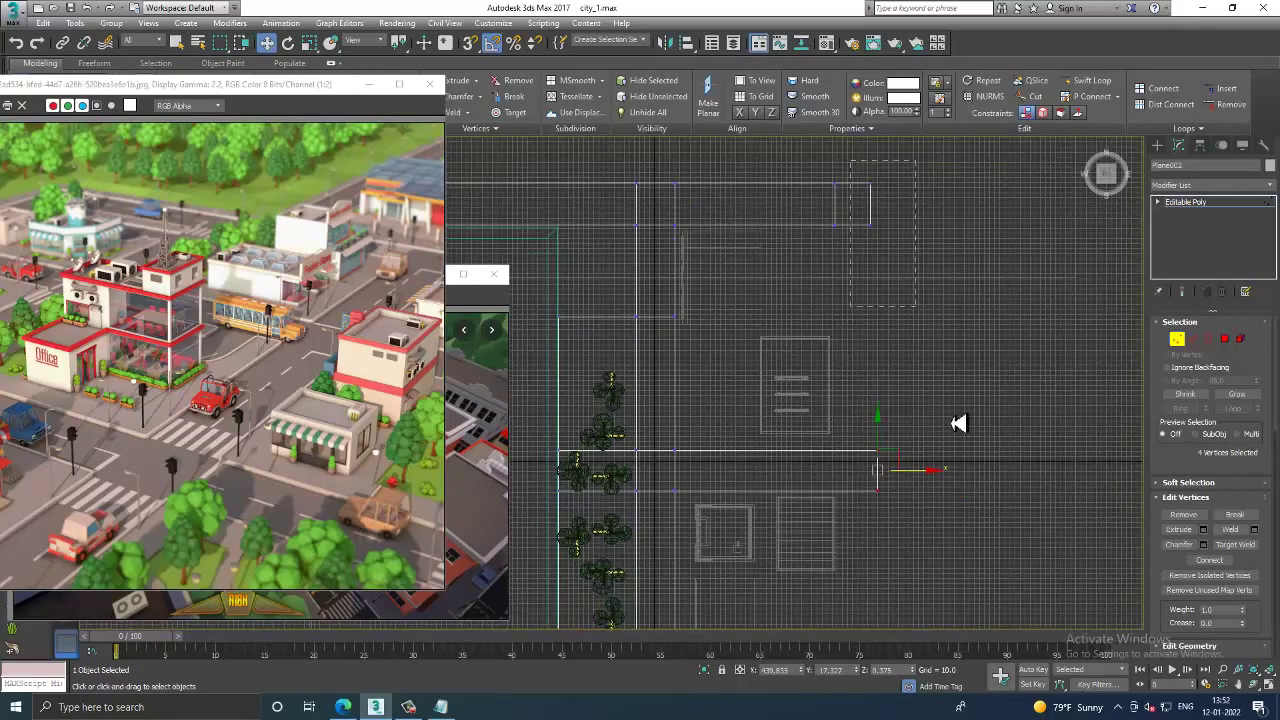
{"action": "key", "text": "r"}
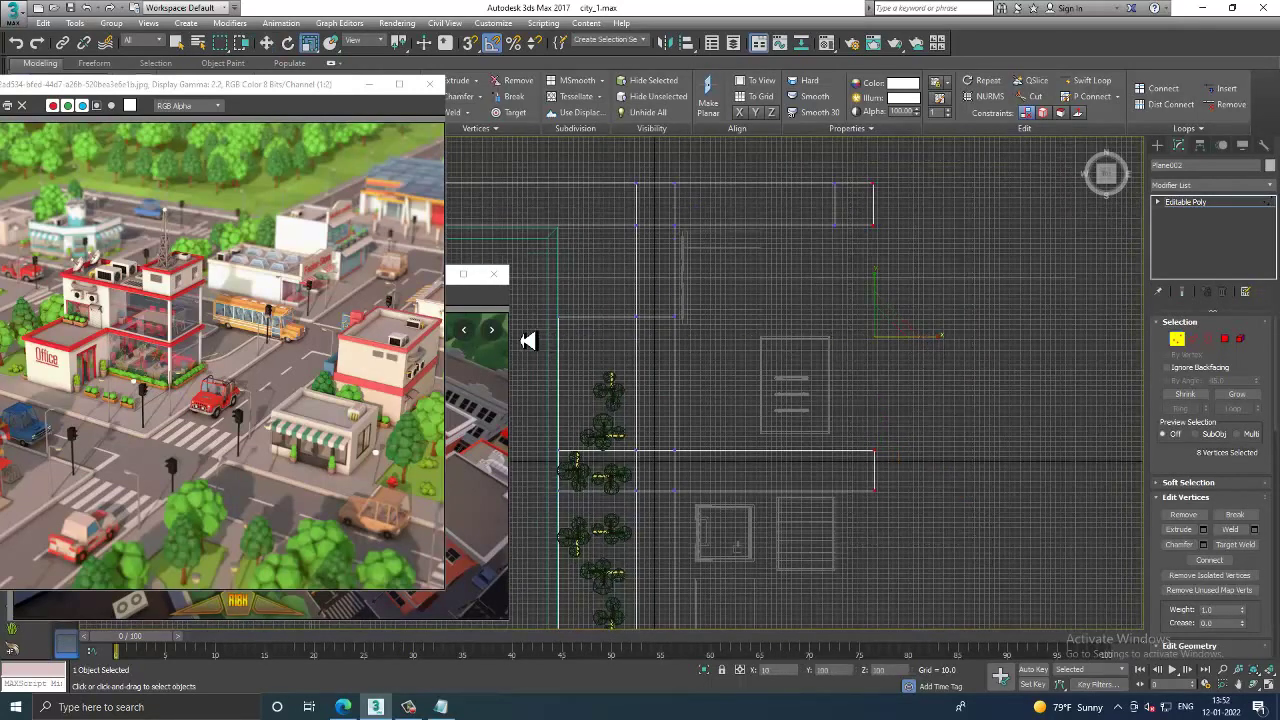
{"action": "key", "text": "w"}
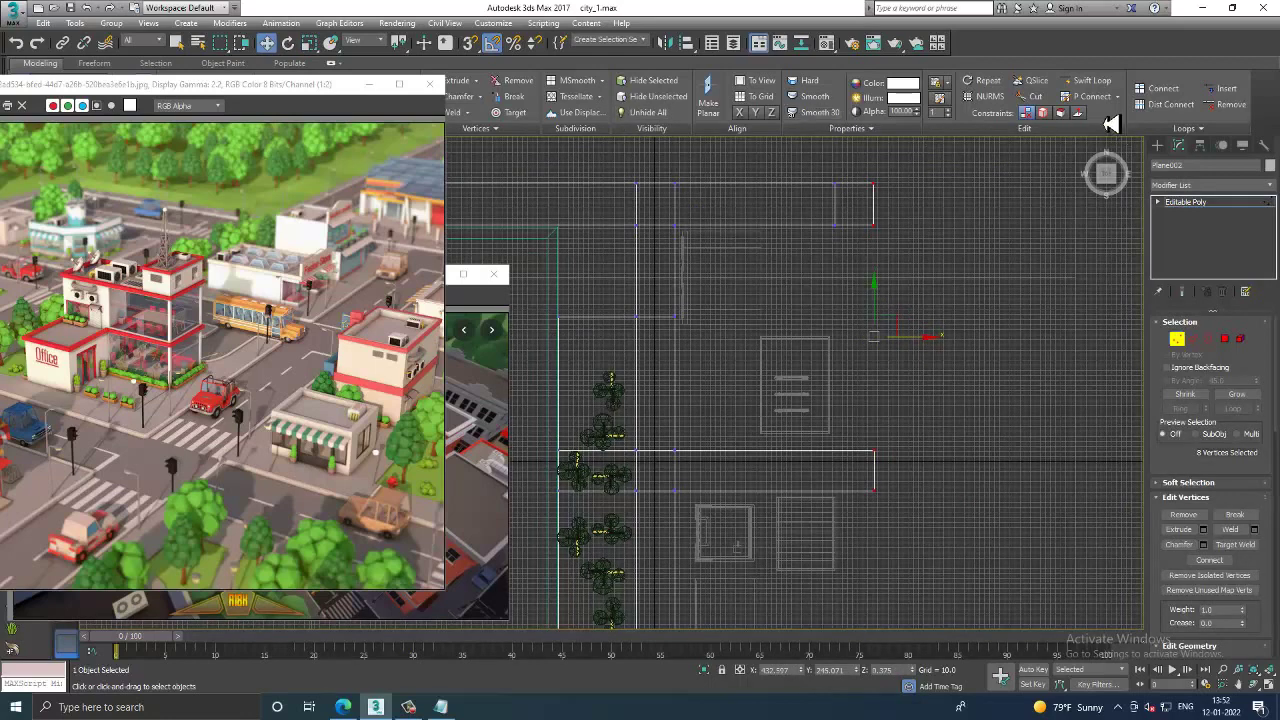
{"action": "left_click", "coordinate": [1090, 80]}
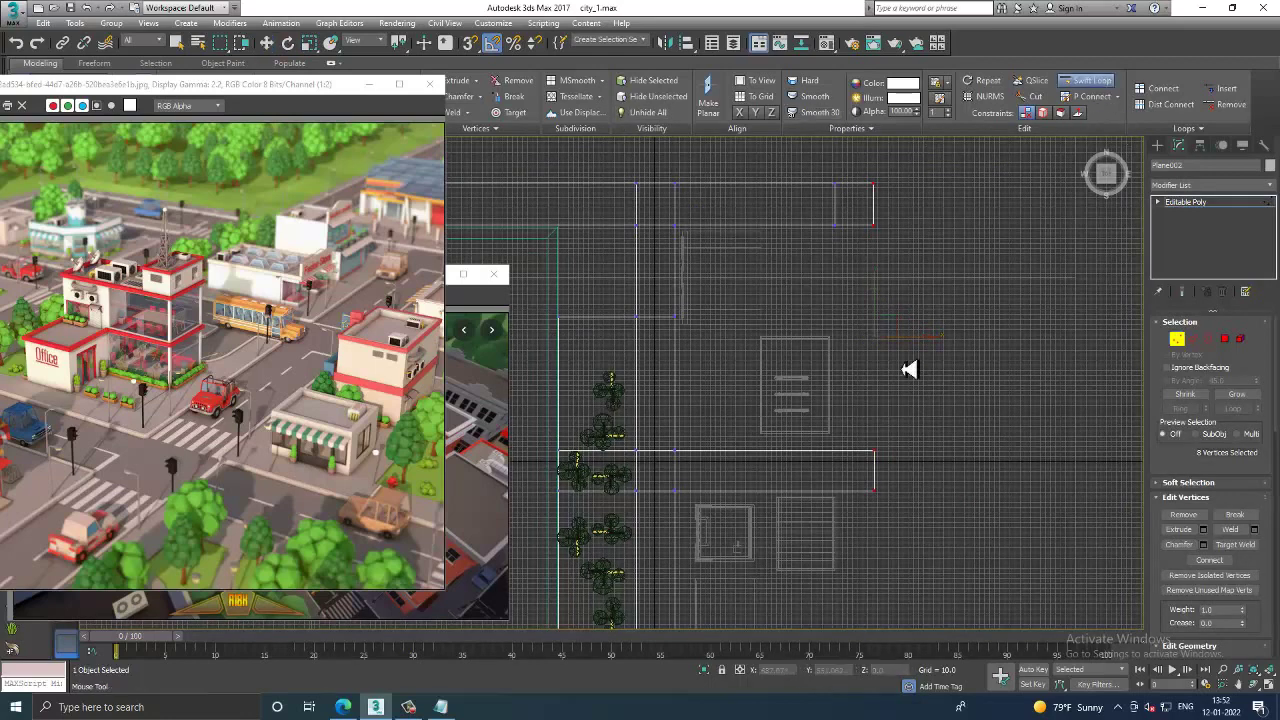
{"action": "right_click", "coordinate": [848, 479]}
Step: Marquee both strips' end vertices and scale them so the ends line up evenly
{"action": "left_click_drag", "start_coordinate": [785, 168], "coordinate": [868, 512]}
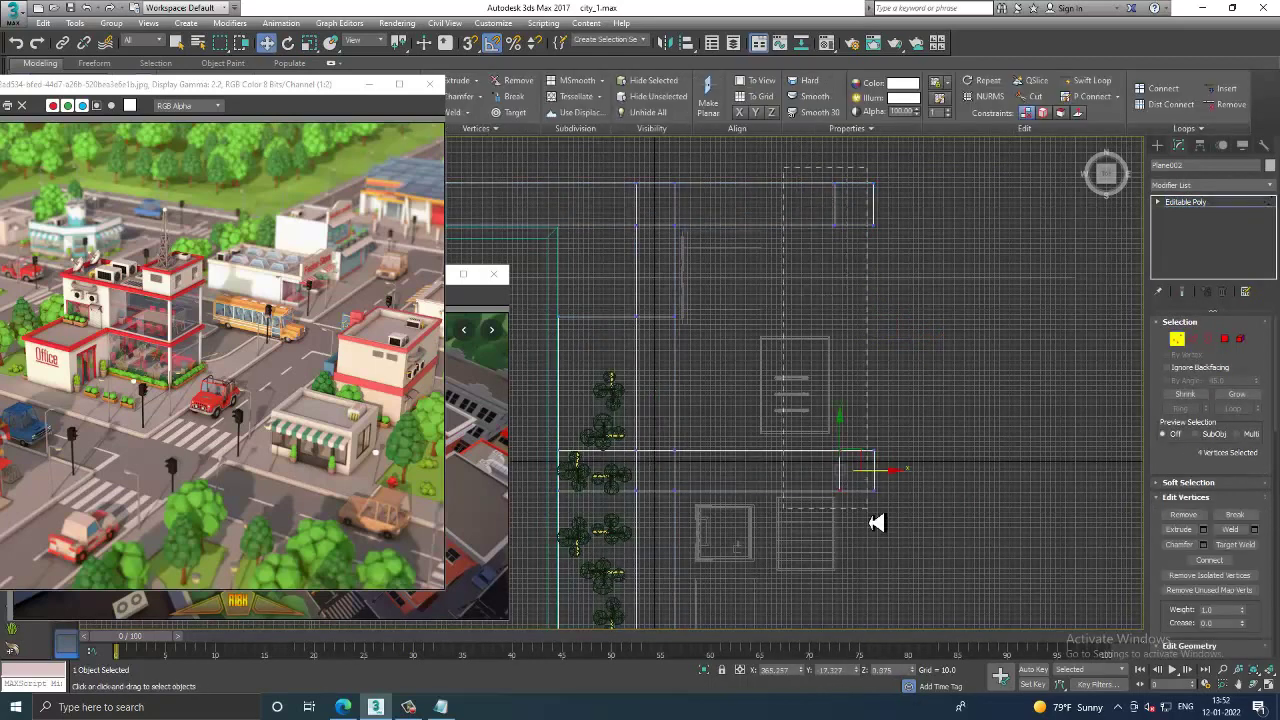
{"action": "key", "text": "r"}
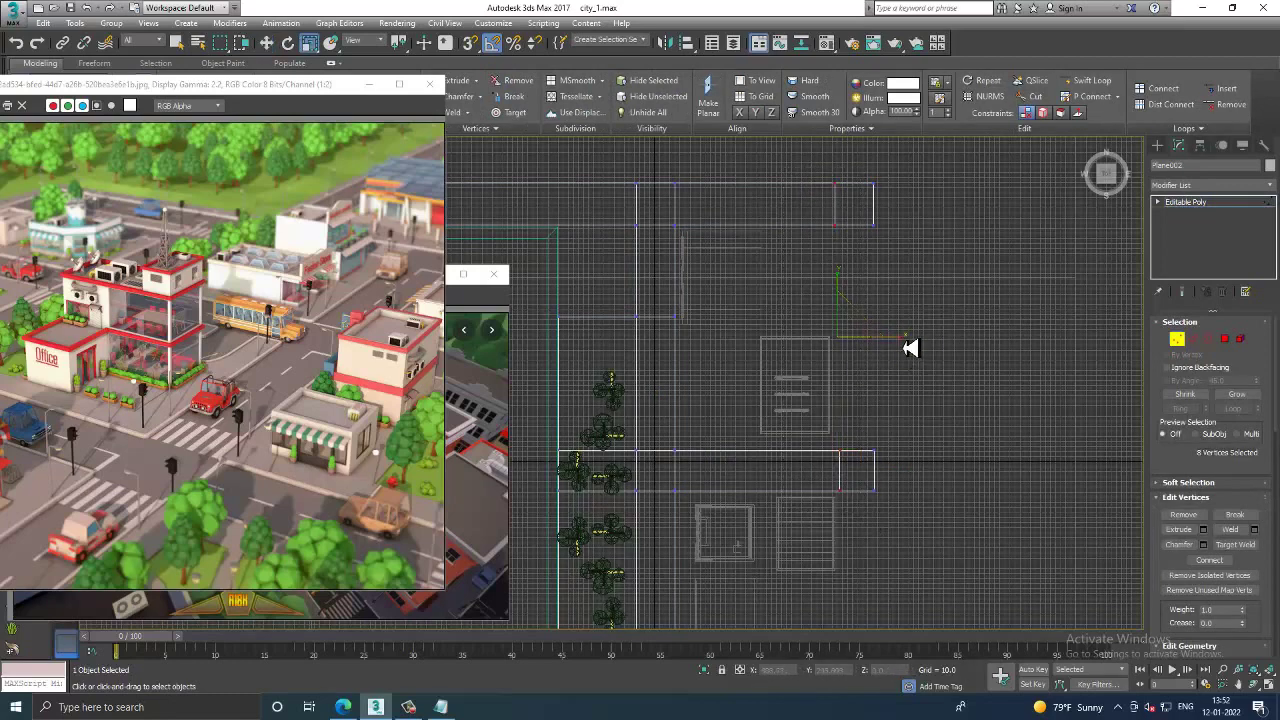
{"action": "key", "text": "w"}
{"action": "key", "text": "alt+w"}
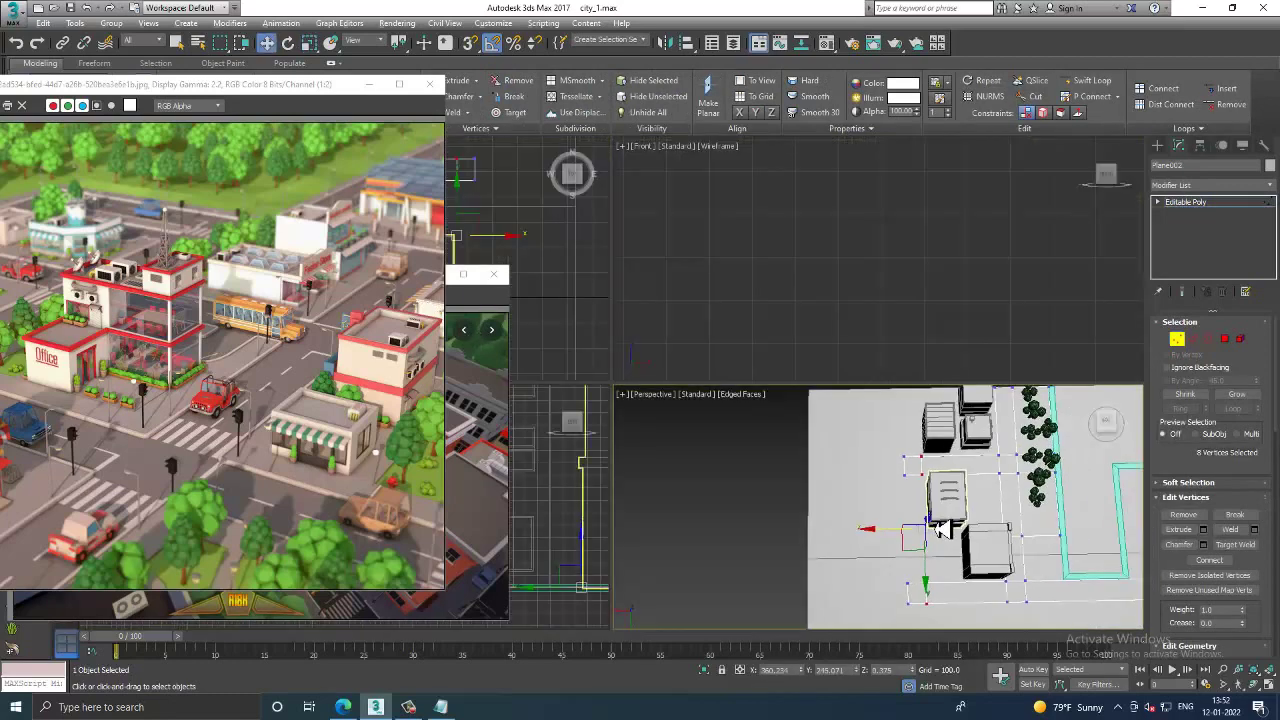
{"action": "key", "text": "alt+w"}
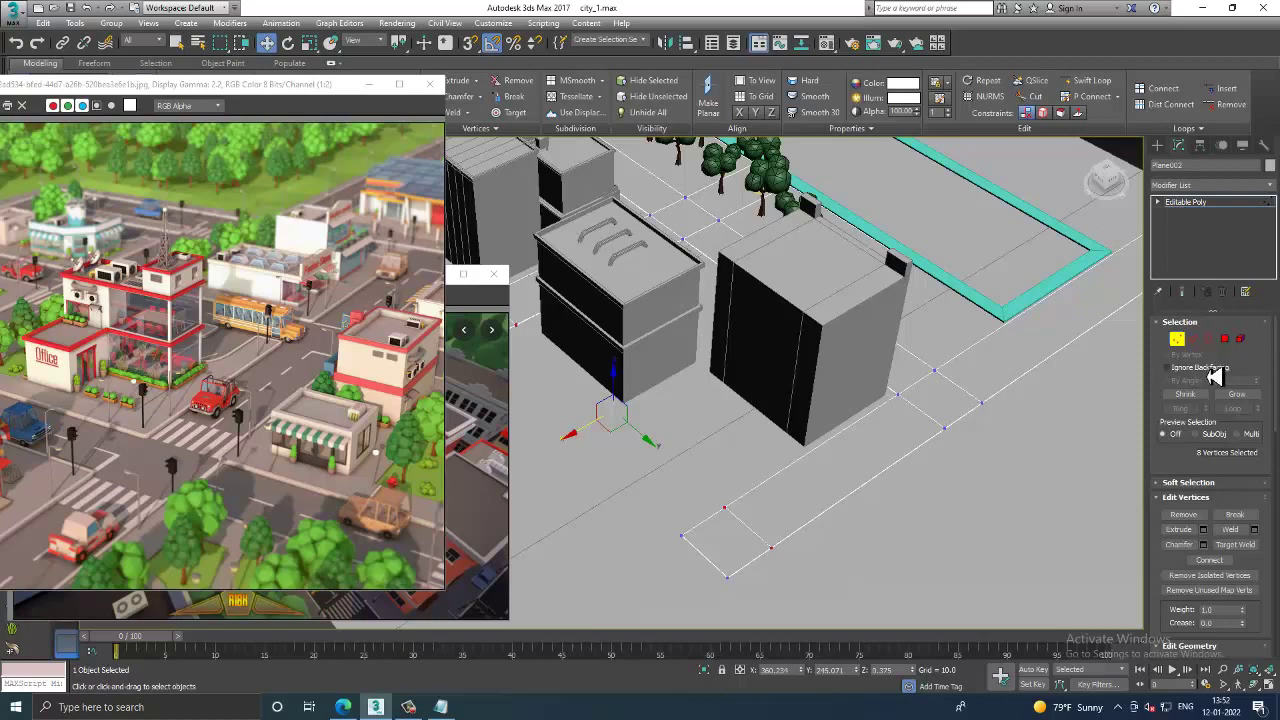
Step: In Polygon mode, select floor and sidewalk strip polygons at the strip end
{"action": "left_click", "coordinate": [1226, 342]}
{"action": "scroll", "coordinate": [754, 489], "scroll_direction": "up", "scroll_amount": 5}
{"action": "scroll", "coordinate": [987, 489], "scroll_direction": "up", "scroll_amount": 3}
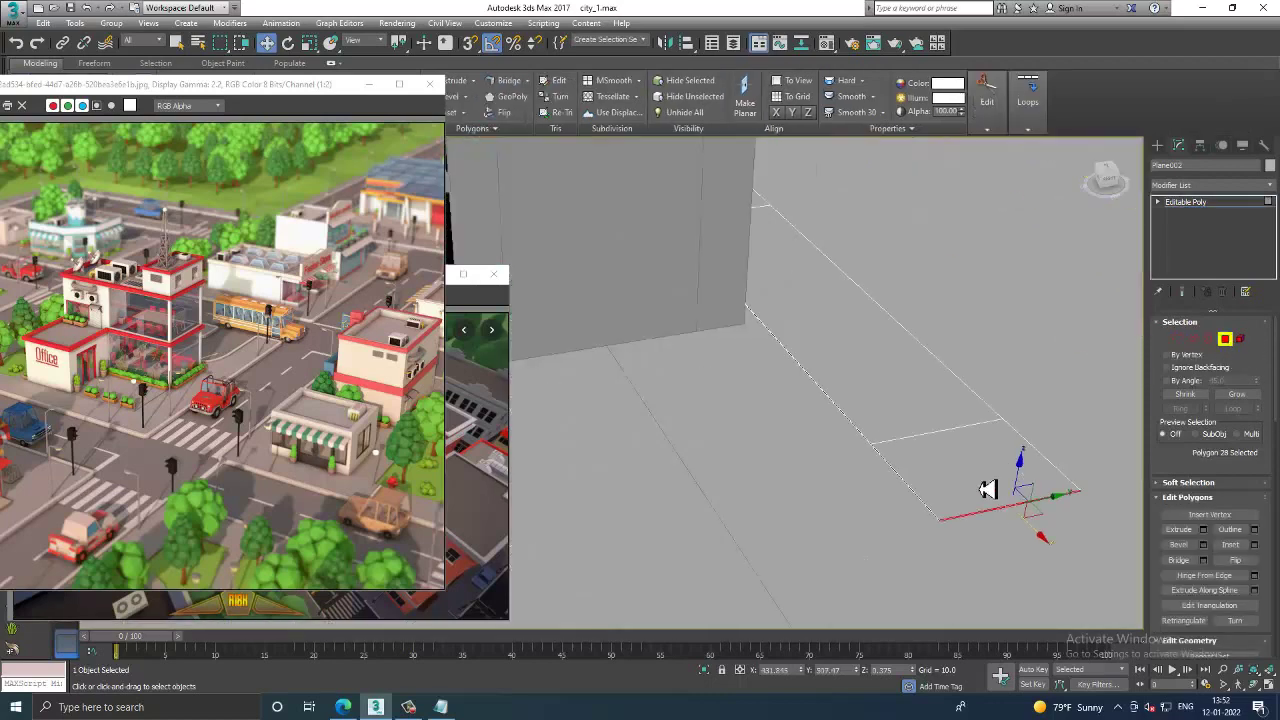
{"action": "left_click", "coordinate": [919, 500]}
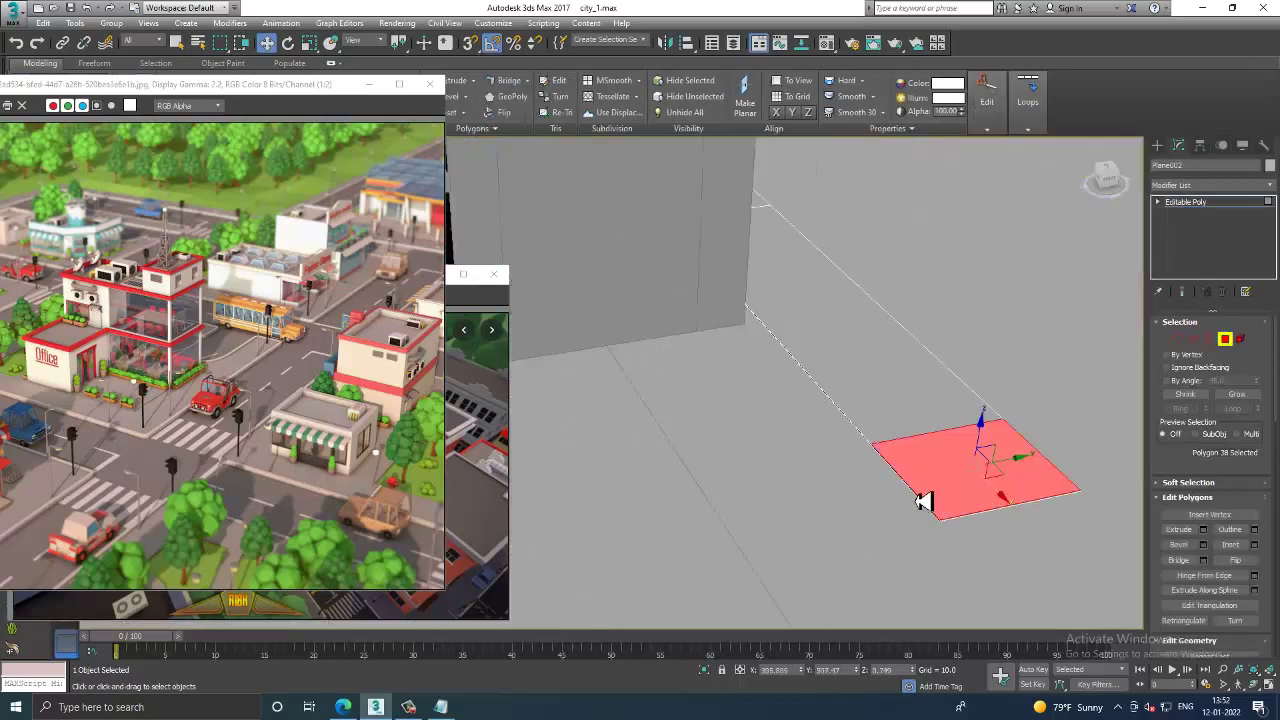
{"action": "mouse_move", "coordinate": [921, 502]}
{"action": "middle_mouse_down", "text": "alt"}
{"action": "mouse_move", "coordinate": [652, 375]}
{"action": "mouse_move", "coordinate": [717, 487]}
{"action": "middle_mouse_up", "text": "alt"}
{"action": "left_click", "coordinate": [713, 427]}
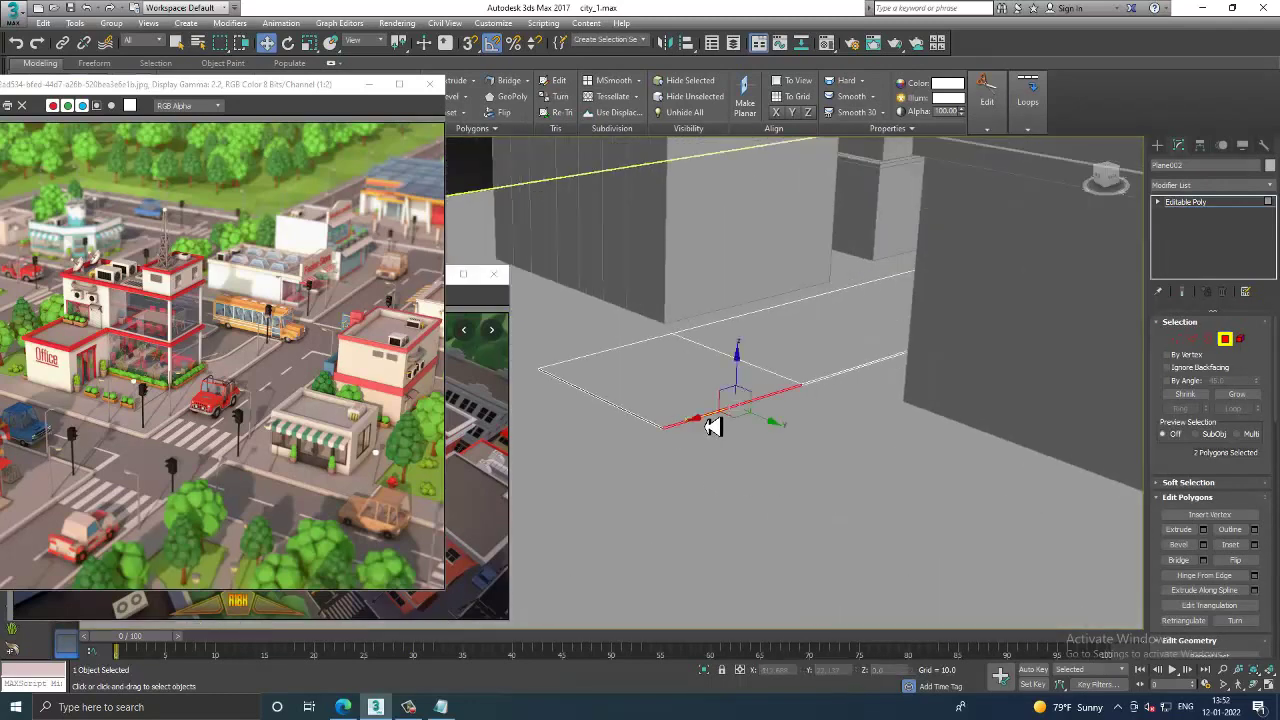
{"action": "left_click", "coordinate": [920, 517], "text": "ctrl"}
{"action": "mouse_move", "coordinate": [920, 517]}
{"action": "middle_mouse_down", "text": "alt"}
{"action": "mouse_move", "coordinate": [1014, 563]}
{"action": "mouse_move", "coordinate": [925, 510]}
{"action": "middle_mouse_up", "text": "alt"}
Step: Zoom out in wireframe display to see the whole block's ground polygons
{"action": "scroll", "coordinate": [925, 510], "scroll_direction": "up", "scroll_amount": 1}
{"action": "scroll", "coordinate": [866, 509], "scroll_direction": "up", "scroll_amount": 3}
{"action": "scroll", "coordinate": [811, 491], "scroll_direction": "up", "scroll_amount": 2}
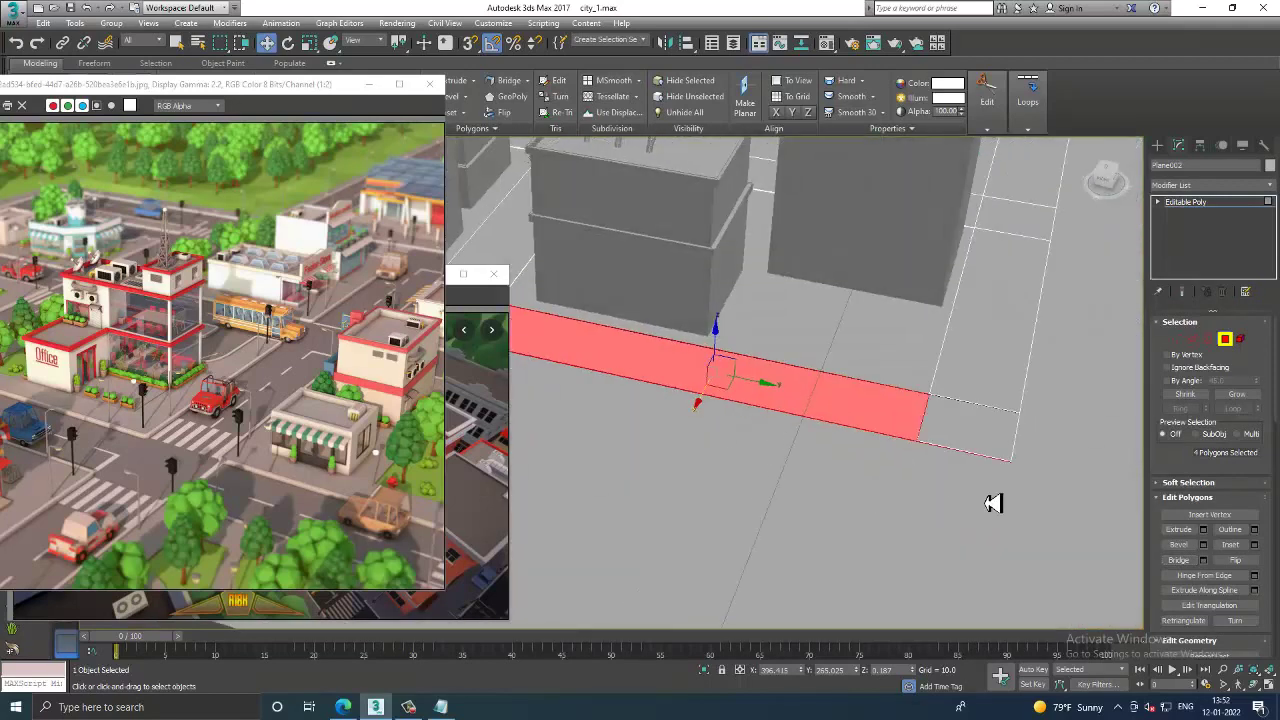
{"action": "key", "text": "F3"}
{"action": "scroll", "coordinate": [986, 500], "scroll_direction": "down", "scroll_amount": 3}
{"action": "key", "text": "ctrl+z"}
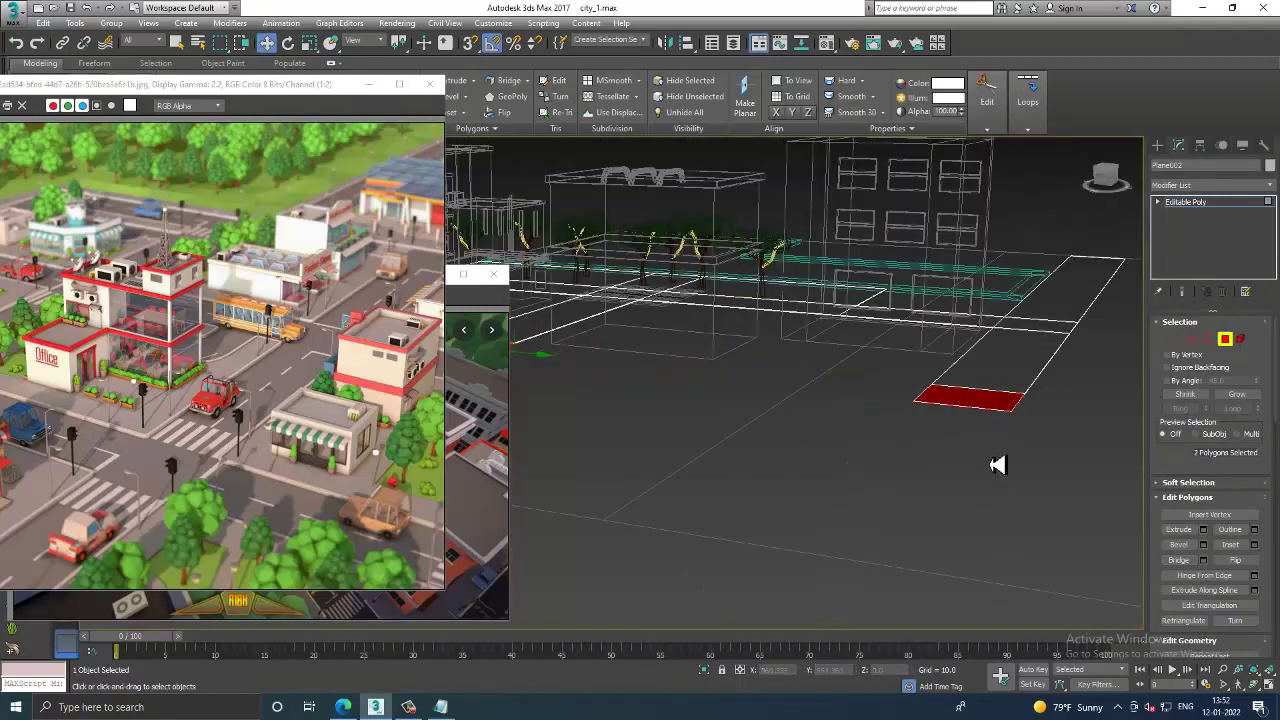
{"action": "left_click", "coordinate": [1022, 390], "text": "alt"}
{"action": "mouse_move", "coordinate": [1022, 390]}
{"action": "middle_mouse_down", "text": "alt"}
{"action": "mouse_move", "coordinate": [829, 409]}
{"action": "mouse_move", "coordinate": [1006, 503]}
{"action": "mouse_move", "coordinate": [923, 477]}
{"action": "mouse_move", "coordinate": [848, 428]}
{"action": "mouse_move", "coordinate": [871, 506]}
{"action": "mouse_move", "coordinate": [846, 466]}
{"action": "mouse_move", "coordinate": [992, 469]}
{"action": "middle_mouse_up", "text": "alt"}
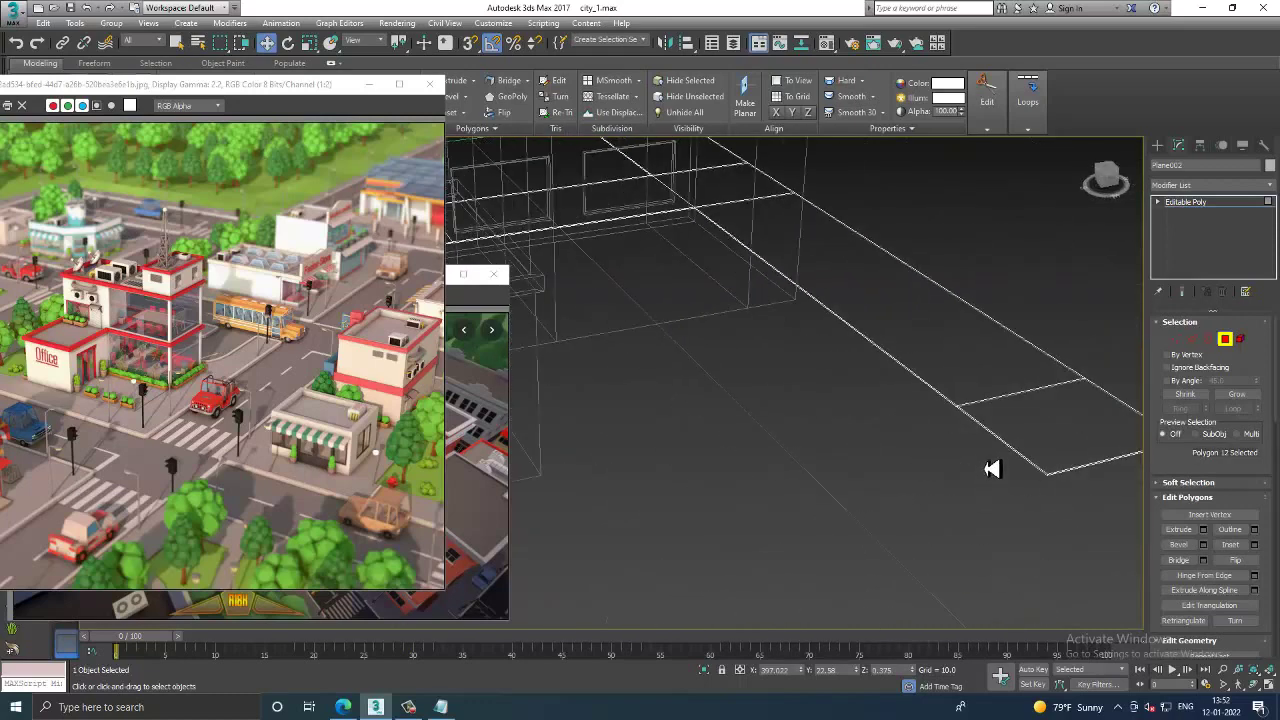
Step: Bridge the two polygons at either end of the gap with a new strip
{"action": "left_click", "coordinate": [1038, 445]}
{"action": "middle_click_drag", "start_coordinate": [1137, 394], "coordinate": [771, 457], "text": "alt"}
{"action": "left_click", "coordinate": [718, 436]}
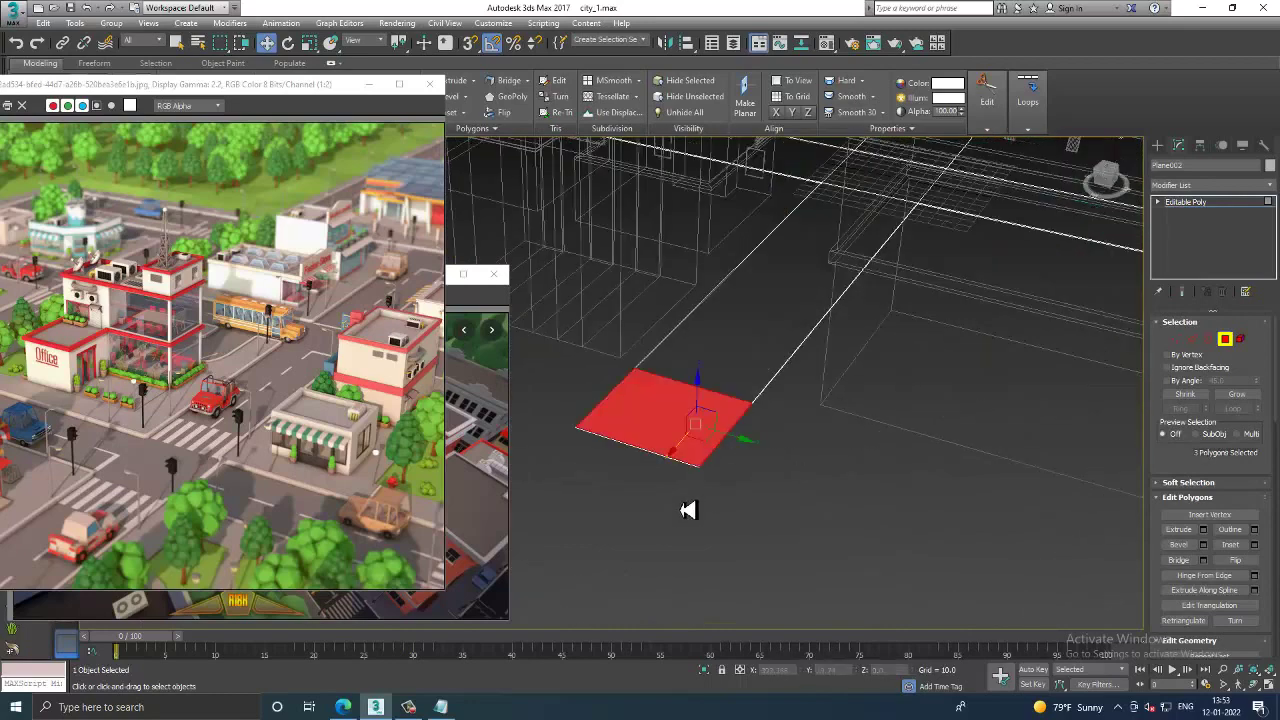
{"action": "left_click", "coordinate": [645, 388], "text": "alt"}
{"action": "left_click", "coordinate": [1179, 561]}
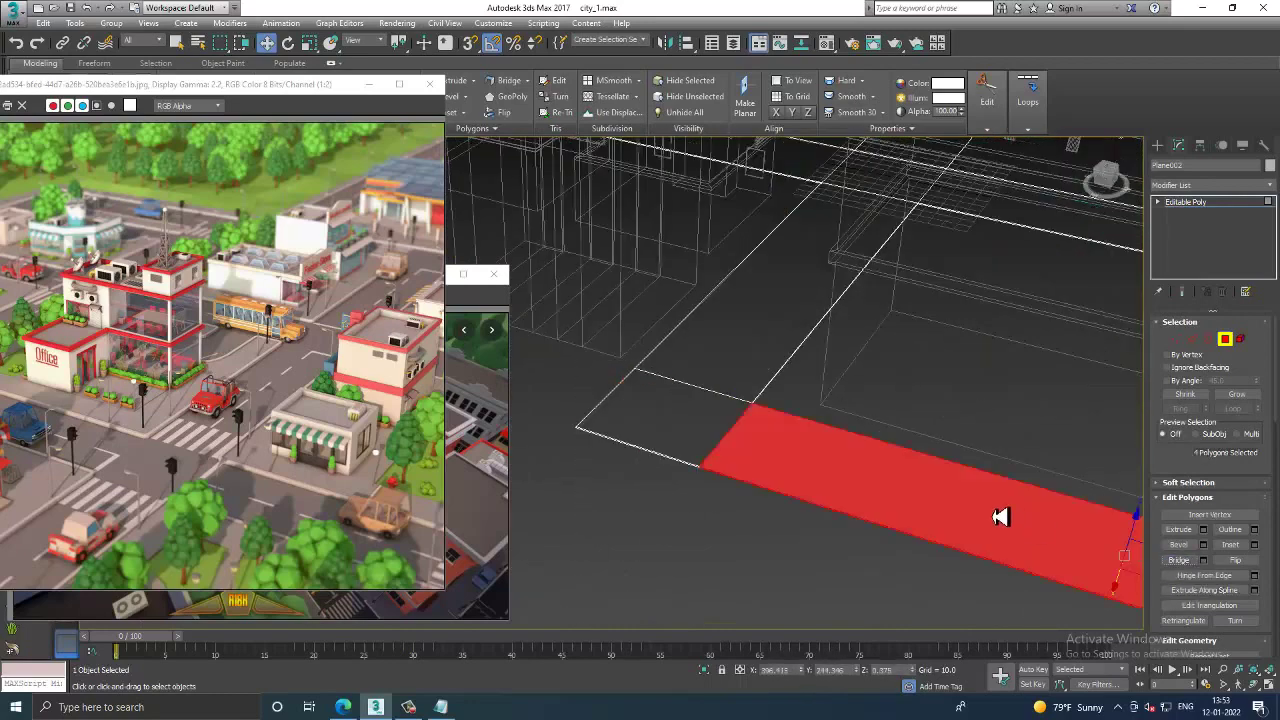
Step: Back in shaded view, extrude the block's corner polygon and confirm with OK
{"action": "scroll", "coordinate": [957, 500], "scroll_direction": "down", "scroll_amount": 3}
{"action": "key", "text": "F3"}
{"action": "scroll", "coordinate": [950, 490], "scroll_direction": "up", "scroll_amount": 3}
{"action": "middle_click_drag", "start_coordinate": [947, 487], "coordinate": [908, 474], "text": "alt"}
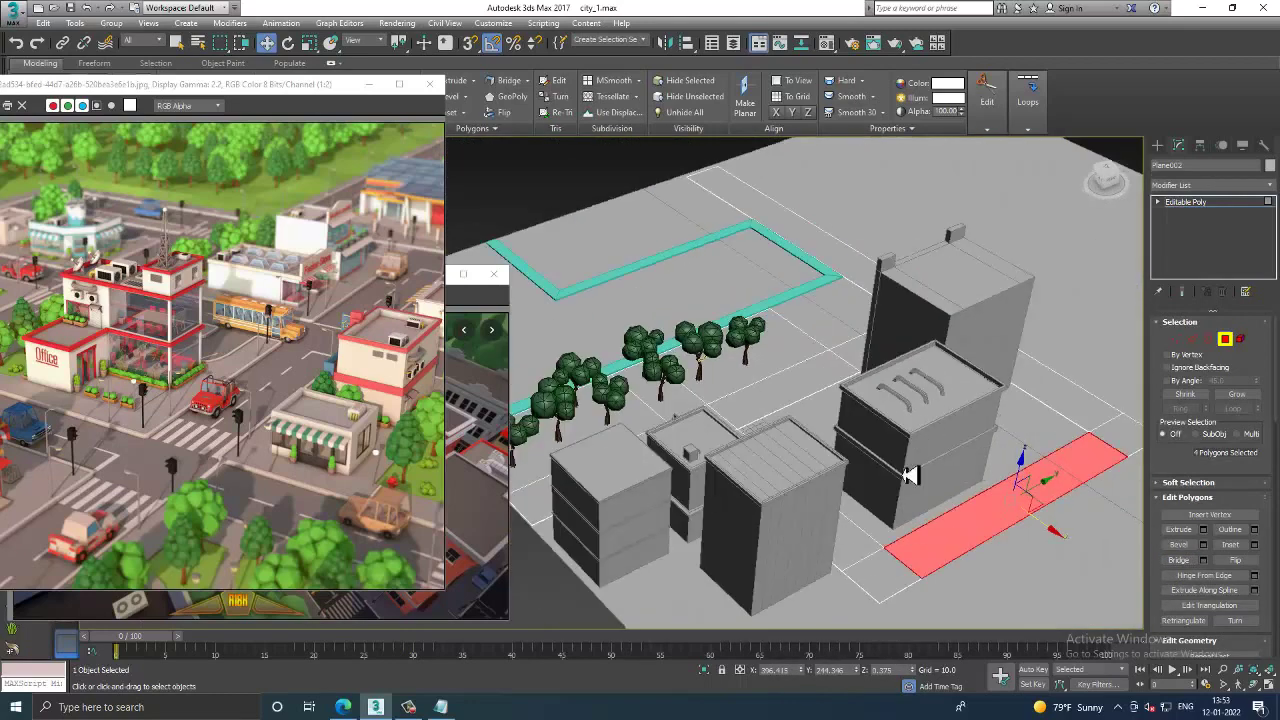
{"action": "scroll", "coordinate": [905, 465], "scroll_direction": "up", "scroll_amount": 3}
{"action": "left_click", "coordinate": [870, 496]}
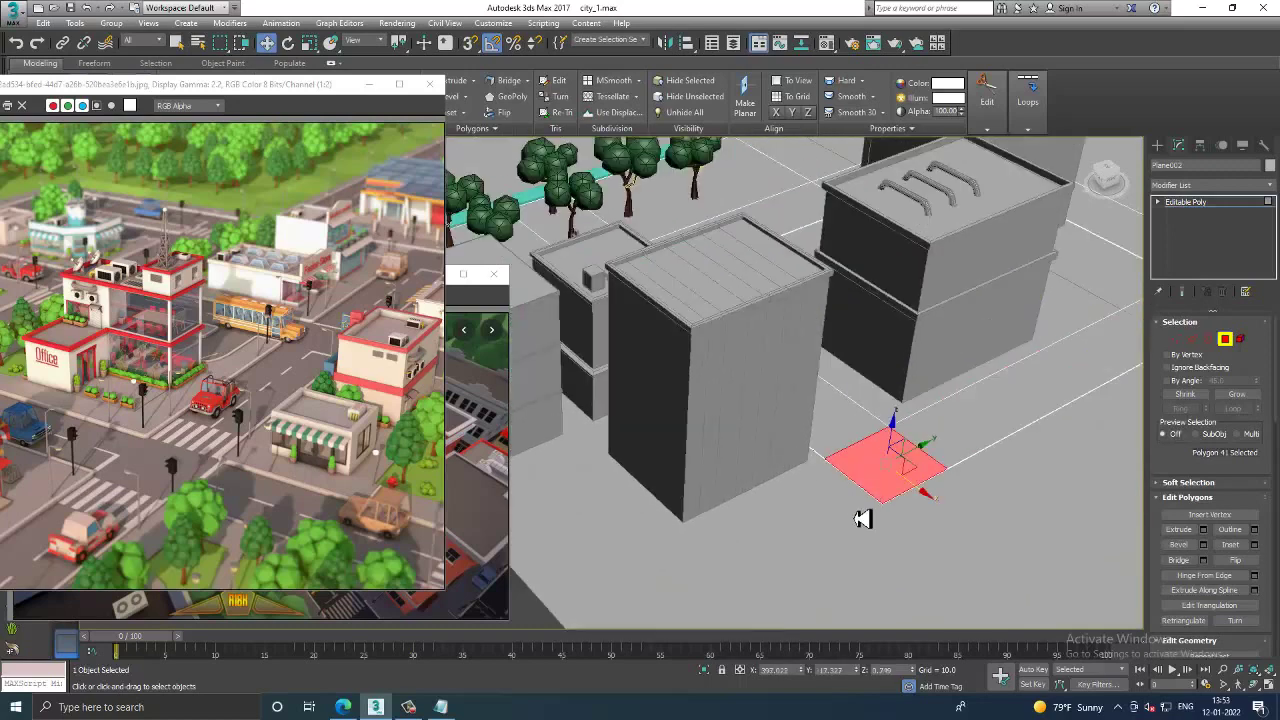
{"action": "left_click", "coordinate": [954, 495]}
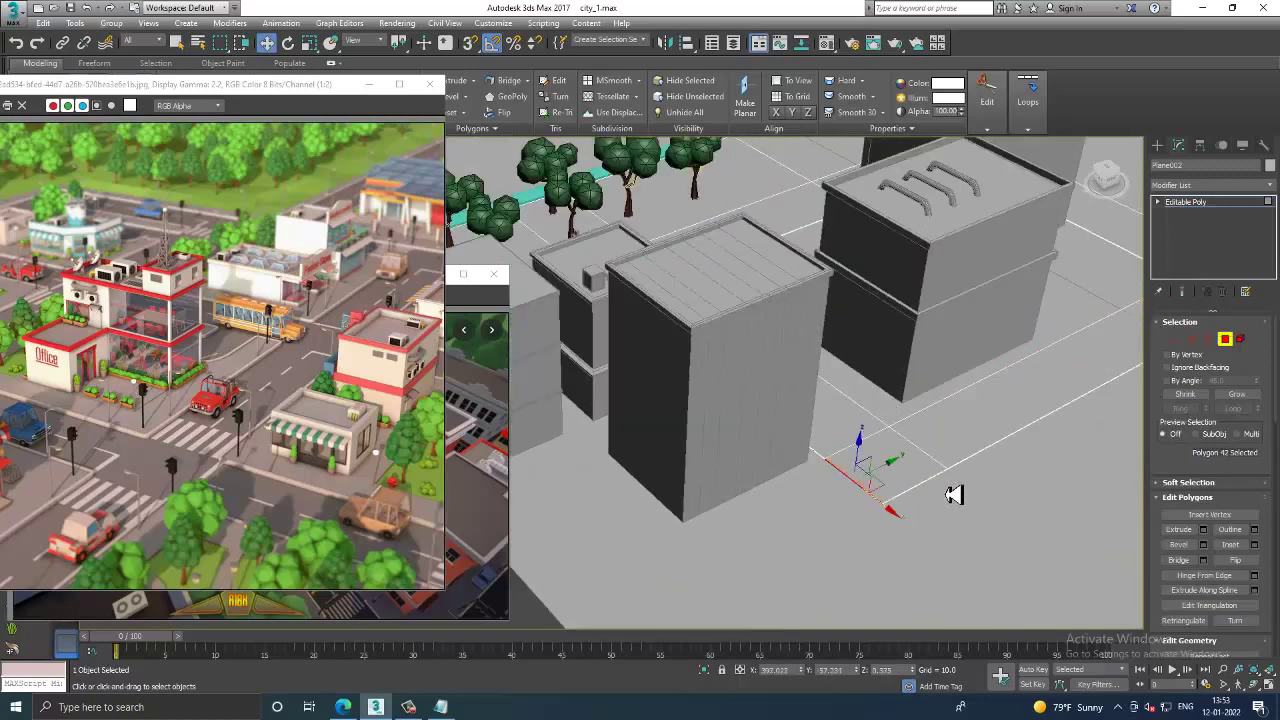
{"action": "left_click", "coordinate": [1203, 531]}
{"action": "left_click", "coordinate": [618, 428]}
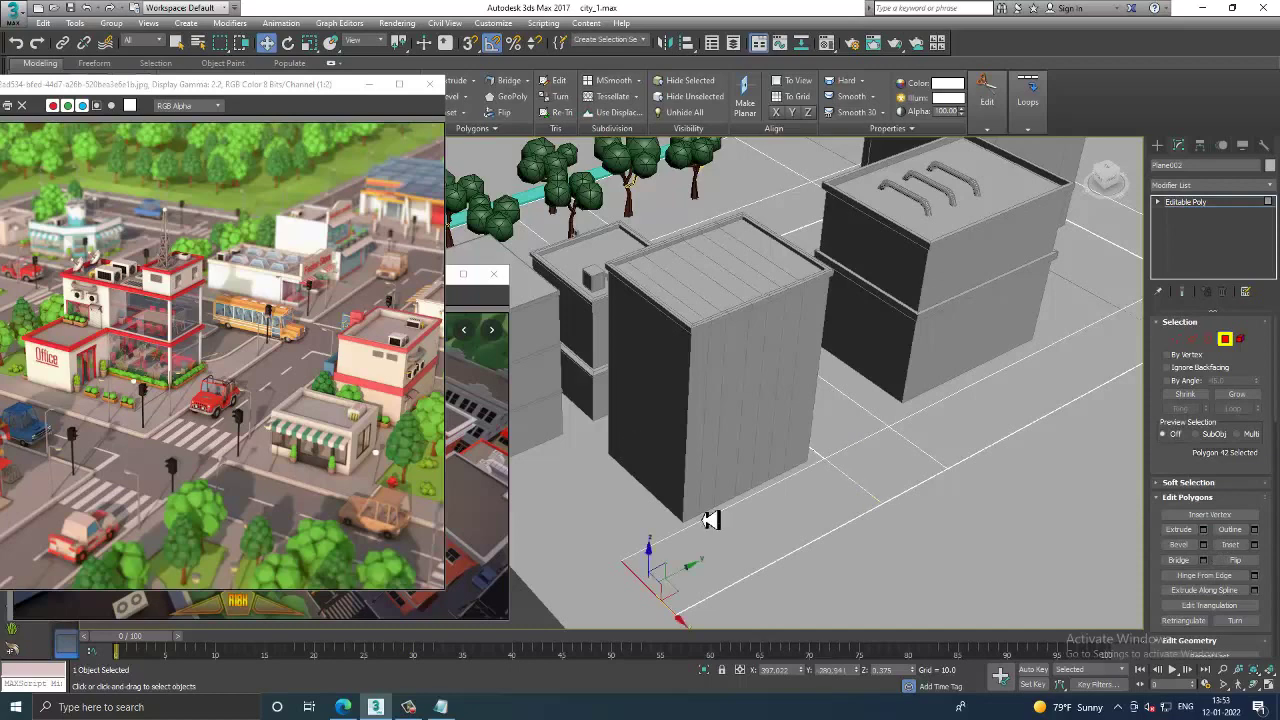
{"action": "scroll", "coordinate": [703, 520], "scroll_direction": "down", "scroll_amount": 3}
Step: Select the block-corner vertices, leave Editable Poly sub-object mode, and select the tree group
{"action": "key", "text": "1"}
{"action": "left_click_drag", "start_coordinate": [648, 488], "coordinate": [758, 606]}
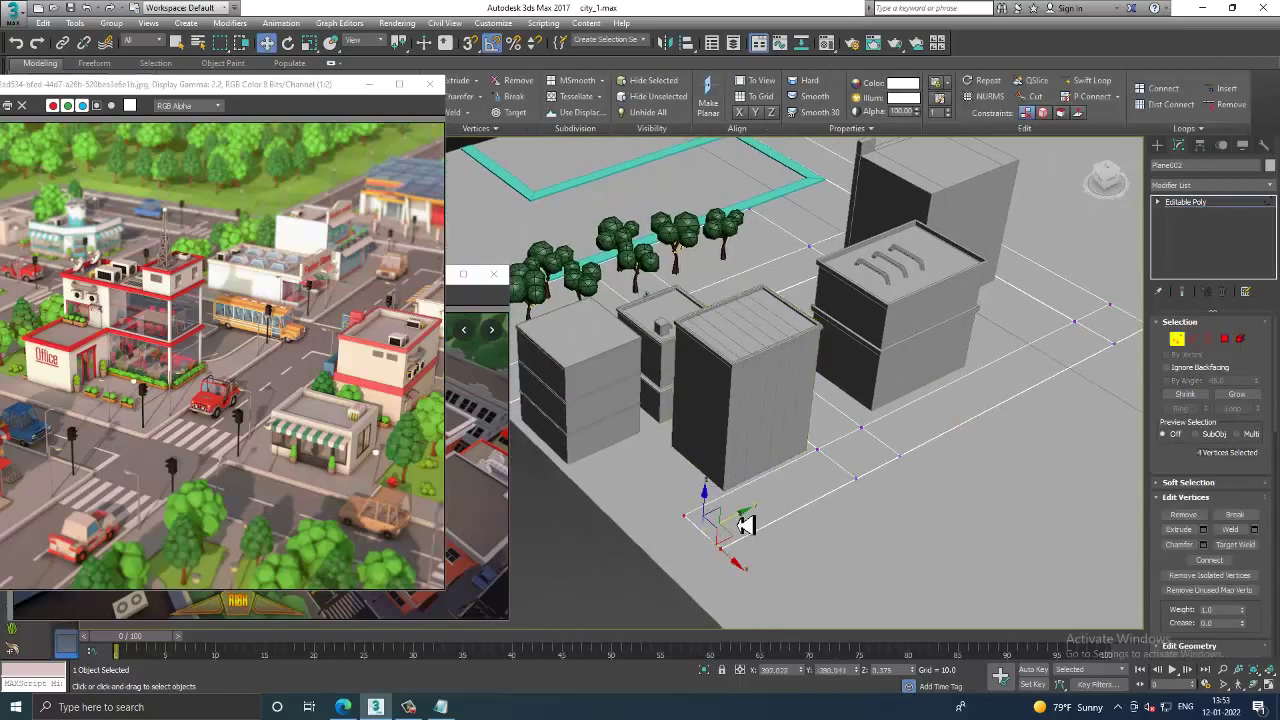
{"action": "mouse_move", "coordinate": [663, 520]}
{"action": "middle_mouse_down", "text": "alt"}
{"action": "mouse_move", "coordinate": [891, 436]}
{"action": "mouse_move", "coordinate": [789, 449]}
{"action": "mouse_move", "coordinate": [860, 426]}
{"action": "mouse_move", "coordinate": [970, 444]}
{"action": "mouse_move", "coordinate": [780, 449]}
{"action": "mouse_move", "coordinate": [860, 457]}
{"action": "mouse_move", "coordinate": [929, 437]}
{"action": "mouse_move", "coordinate": [795, 415]}
{"action": "middle_mouse_up", "text": "alt"}
{"action": "left_click", "coordinate": [1205, 203]}
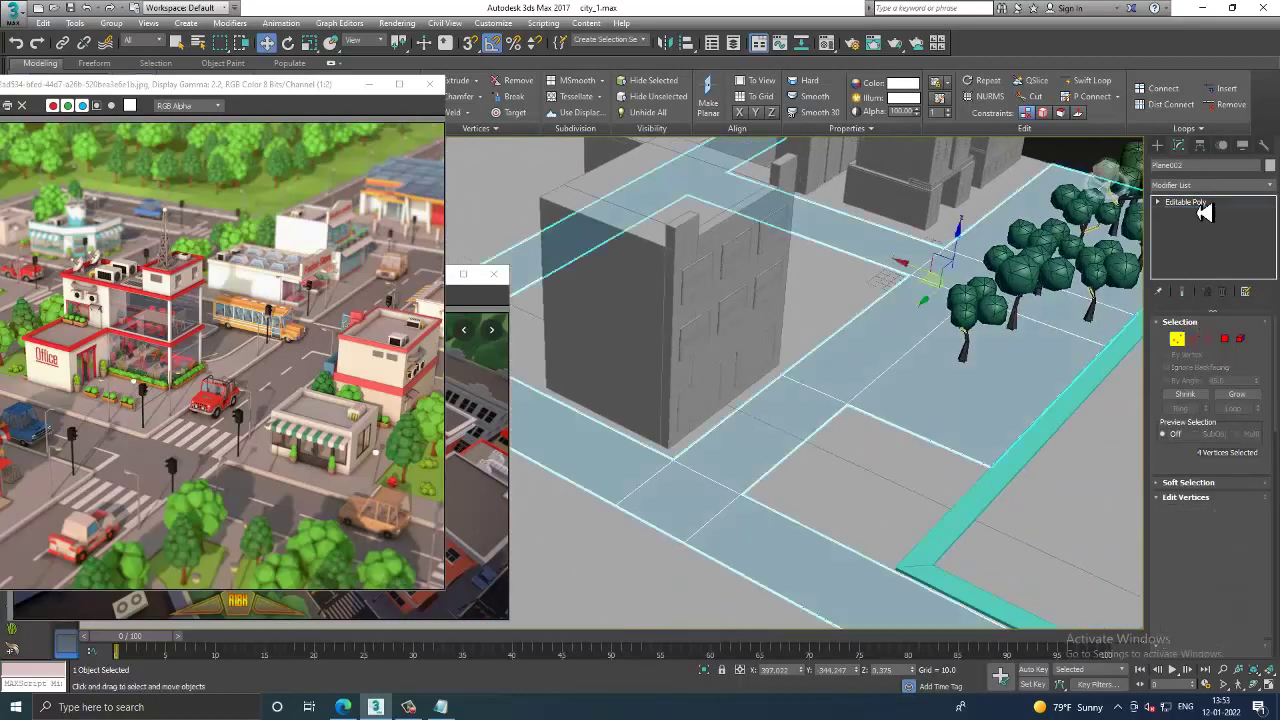
{"action": "mouse_move", "coordinate": [966, 329]}
{"action": "middle_mouse_down", "text": "alt"}
{"action": "mouse_move", "coordinate": [1029, 297]}
{"action": "mouse_move", "coordinate": [997, 293]}
{"action": "middle_mouse_up", "text": "alt"}
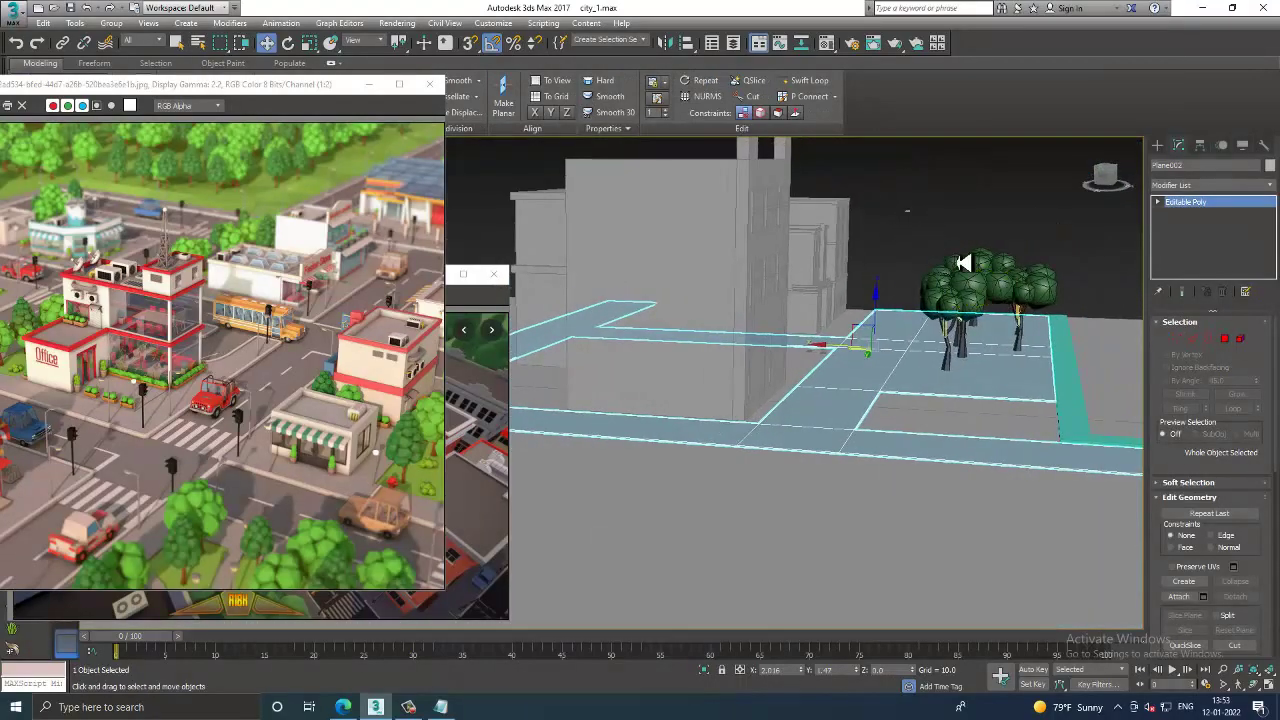
{"action": "left_click", "coordinate": [1063, 360]}
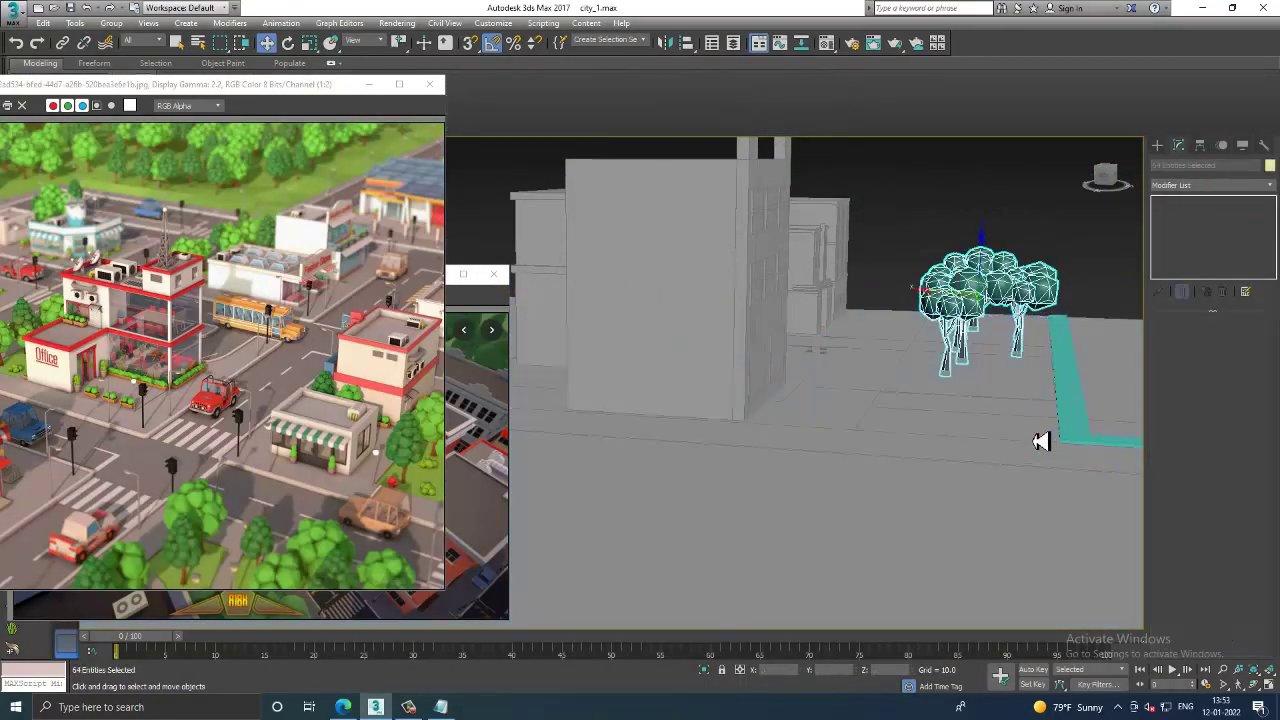
Step: Mirror the left half of the trees as a copy on the X axis
{"action": "mouse_move", "coordinate": [1041, 442]}
{"action": "middle_mouse_down", "text": "alt"}
{"action": "mouse_move", "coordinate": [934, 380]}
{"action": "mouse_move", "coordinate": [971, 420]}
{"action": "mouse_move", "coordinate": [986, 349]}
{"action": "middle_mouse_up", "text": "alt"}
{"action": "scroll", "coordinate": [855, 351], "scroll_direction": "up", "scroll_amount": 2}
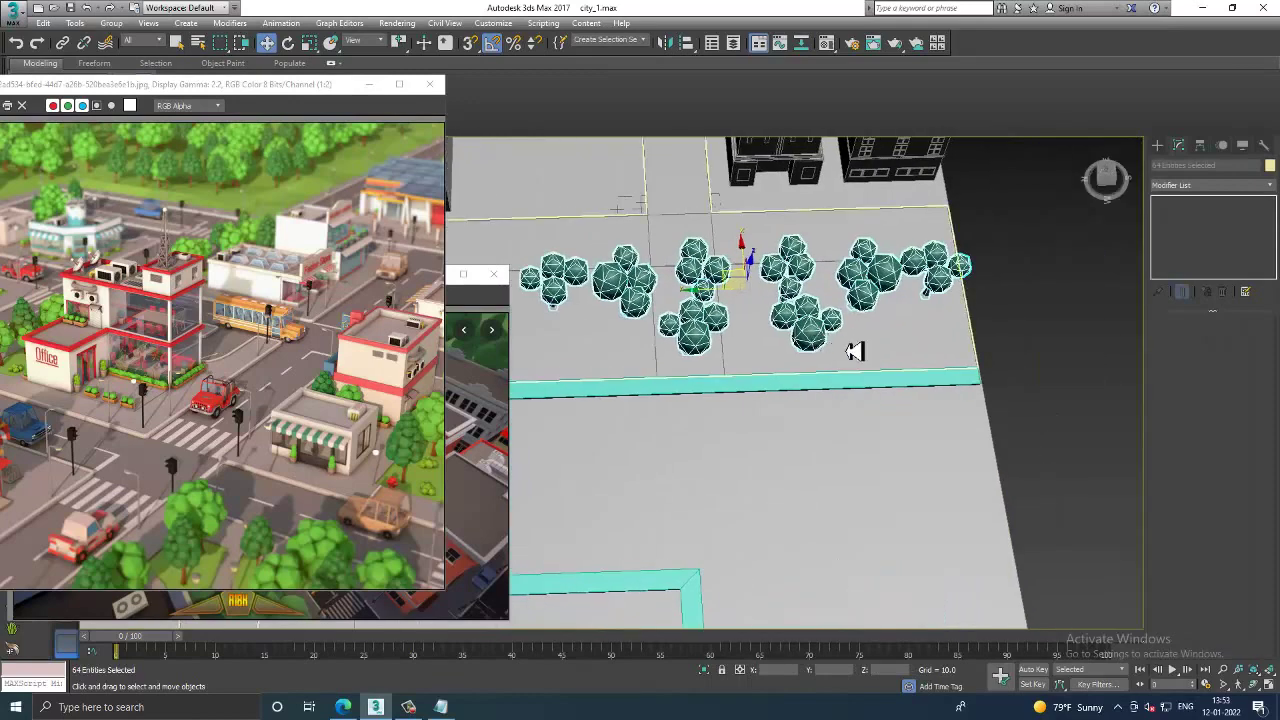
{"action": "left_click_drag", "start_coordinate": [785, 381], "coordinate": [786, 381], "text": "alt"}
{"action": "middle_click_drag", "start_coordinate": [786, 381], "coordinate": [920, 371]}
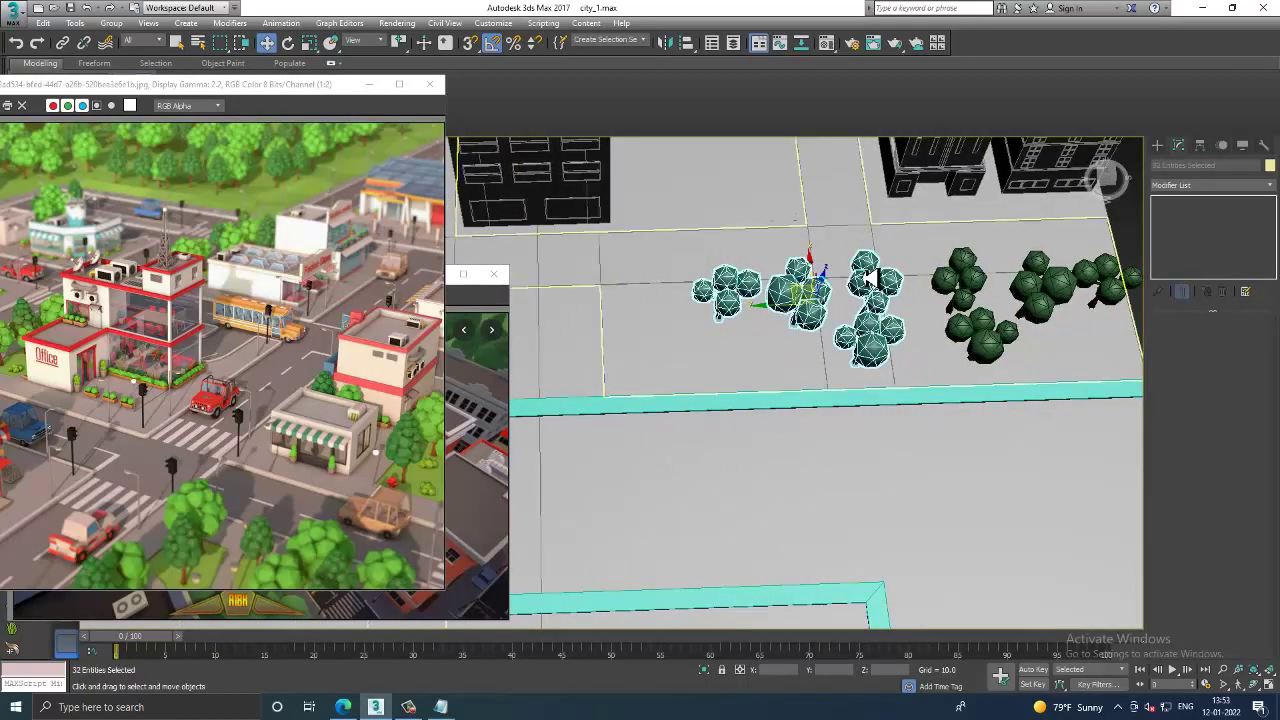
{"action": "middle_click_drag", "start_coordinate": [870, 278], "coordinate": [951, 284]}
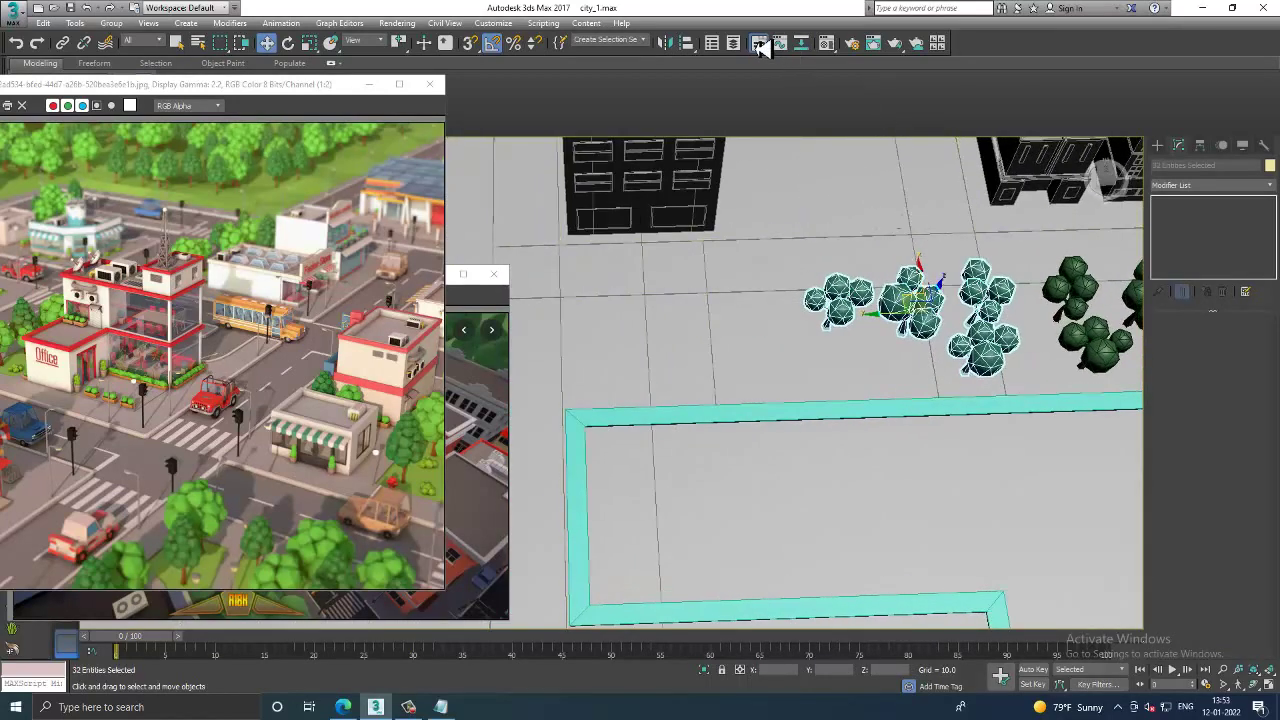
{"action": "left_click", "coordinate": [676, 48]}
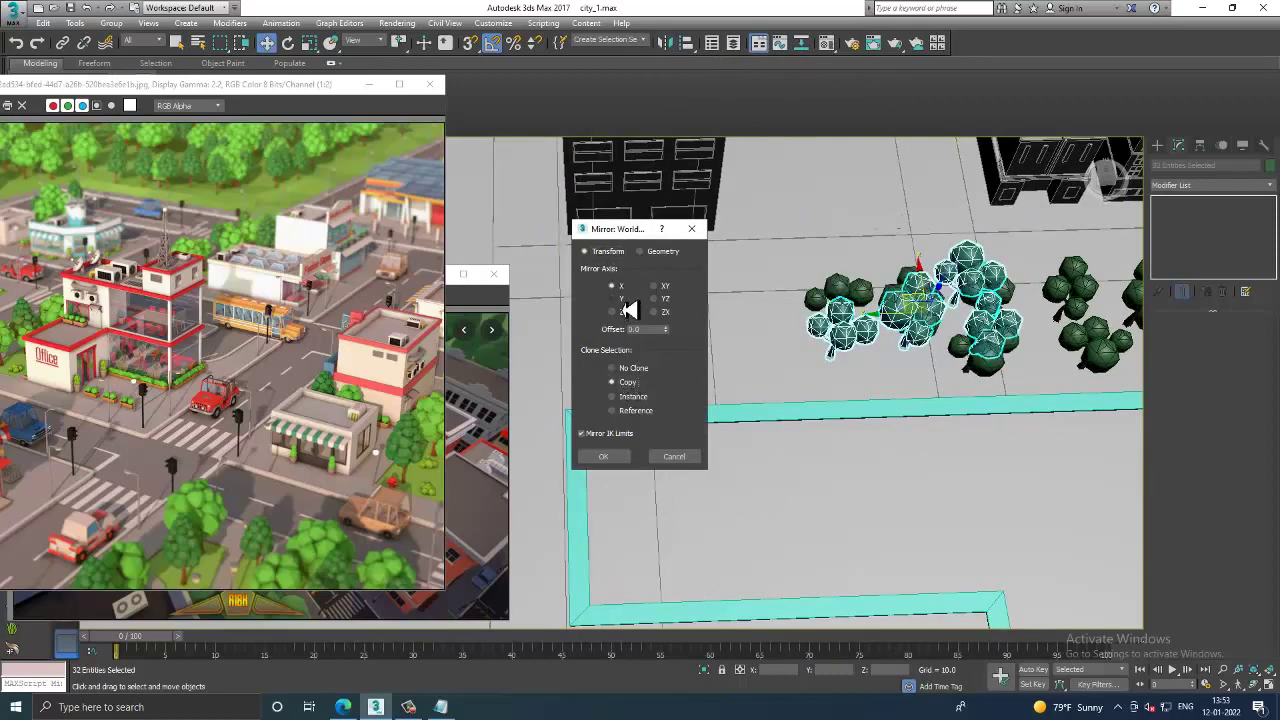
{"action": "left_click", "coordinate": [608, 458]}
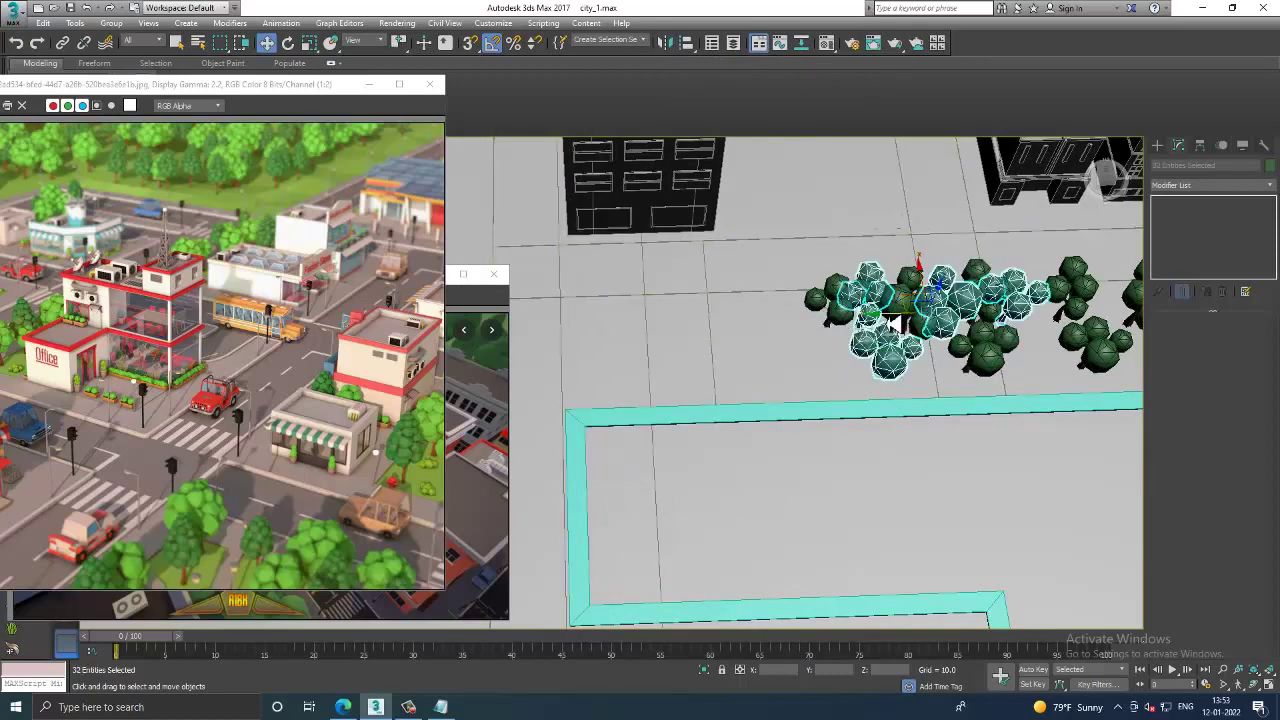
Step: Move the mirrored tree copies left to extend the row along the street
{"action": "left_click_drag", "start_coordinate": [893, 325], "coordinate": [650, 334]}
{"action": "mouse_move", "coordinate": [746, 357]}
{"action": "middle_mouse_down", "text": "alt"}
{"action": "mouse_move", "coordinate": [832, 358]}
{"action": "mouse_move", "coordinate": [866, 331]}
{"action": "mouse_move", "coordinate": [894, 349]}
{"action": "mouse_move", "coordinate": [829, 354]}
{"action": "mouse_move", "coordinate": [882, 398]}
{"action": "mouse_move", "coordinate": [777, 354]}
{"action": "mouse_move", "coordinate": [814, 354]}
{"action": "middle_mouse_up", "text": "alt"}
{"action": "scroll", "coordinate": [804, 358], "scroll_direction": "down", "scroll_amount": 2}
{"action": "scroll", "coordinate": [814, 354], "scroll_direction": "down", "scroll_amount": 4}
{"action": "mouse_move", "coordinate": [660, 310]}
{"action": "middle_mouse_down", "text": "alt"}
{"action": "mouse_move", "coordinate": [737, 334]}
{"action": "mouse_move", "coordinate": [689, 334]}
{"action": "mouse_move", "coordinate": [789, 366]}
{"action": "middle_mouse_up", "text": "alt"}
{"action": "scroll", "coordinate": [862, 390], "scroll_direction": "up", "scroll_amount": 3}
{"action": "scroll", "coordinate": [862, 390], "scroll_direction": "up", "scroll_amount": 2}
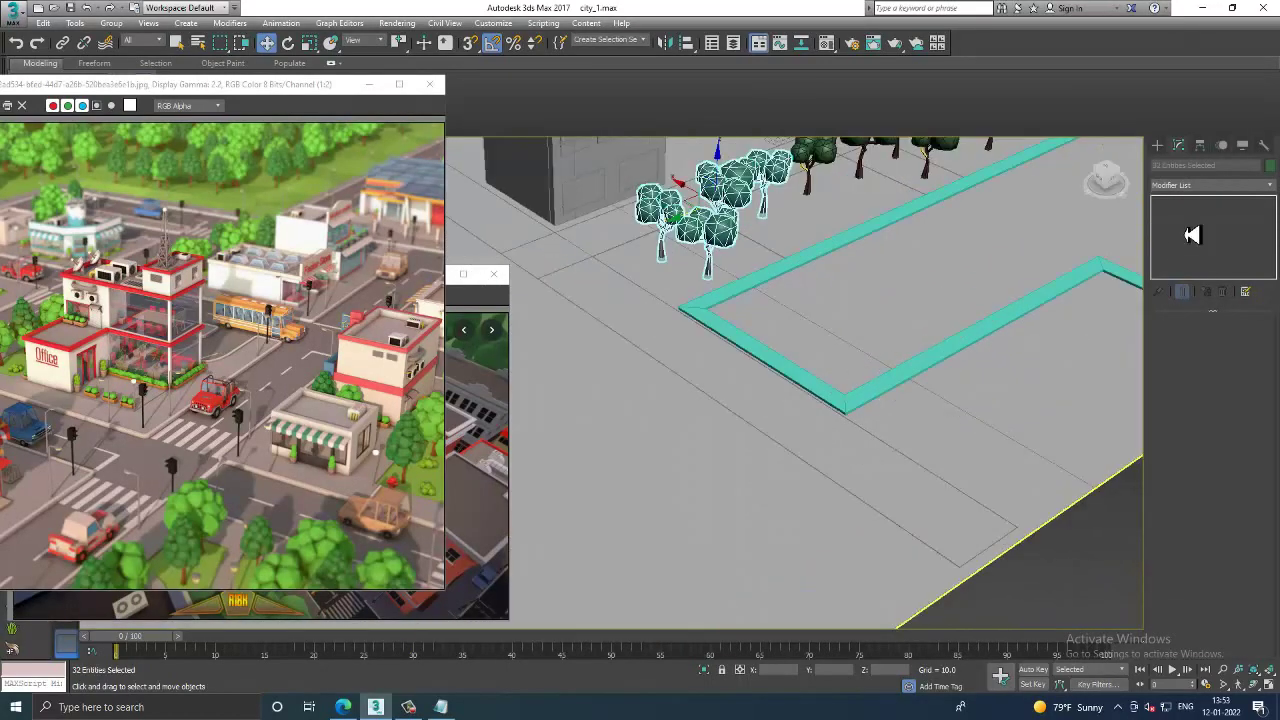
Step: Draw a Standard Primitives box on the curbed lot with AutoGrid enabled
{"action": "left_click", "coordinate": [1159, 146]}
{"action": "left_click", "coordinate": [1184, 226]}
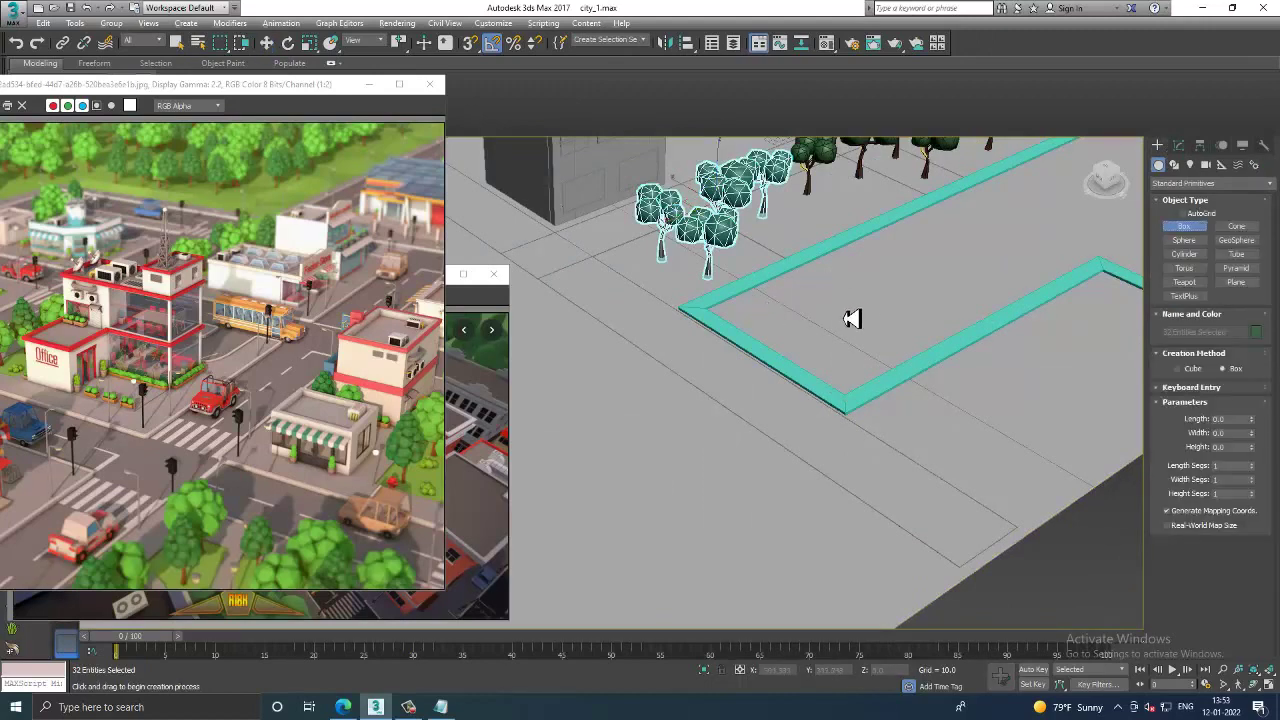
{"action": "scroll", "coordinate": [848, 317], "scroll_direction": "up", "scroll_amount": 2}
{"action": "left_click", "coordinate": [1194, 215]}
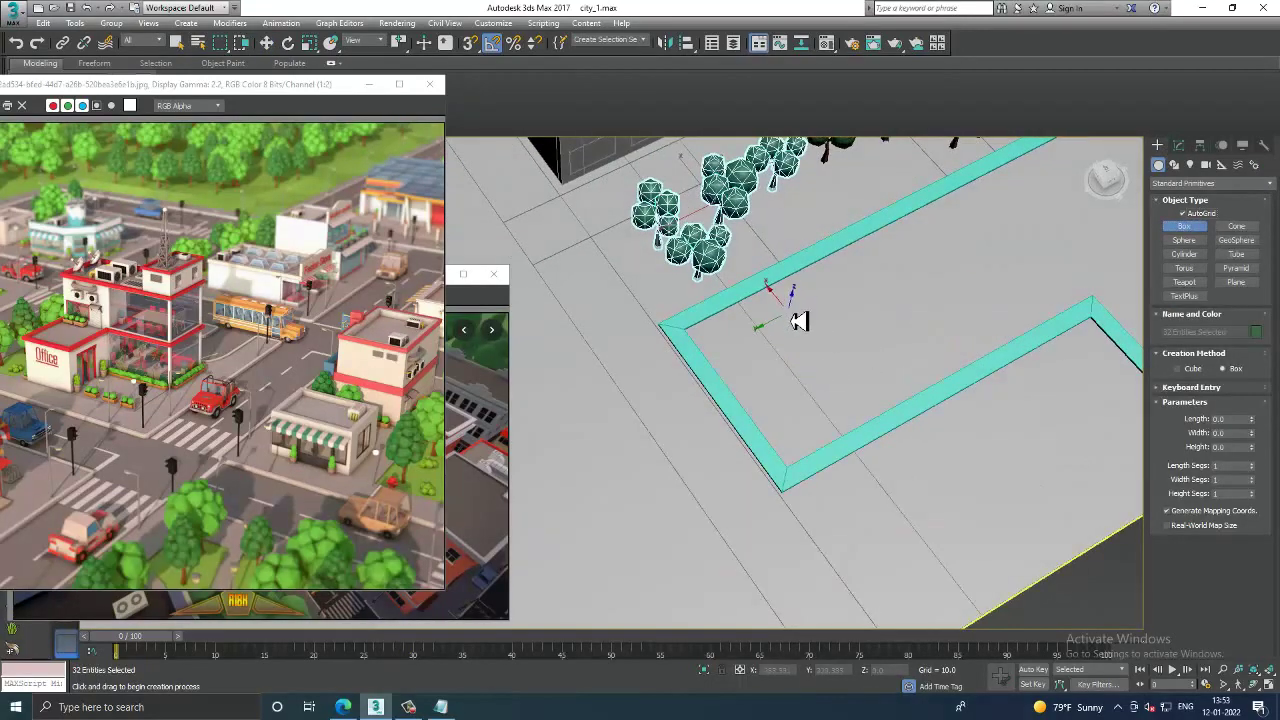
{"action": "left_click_drag", "start_coordinate": [815, 297], "coordinate": [800, 470]}
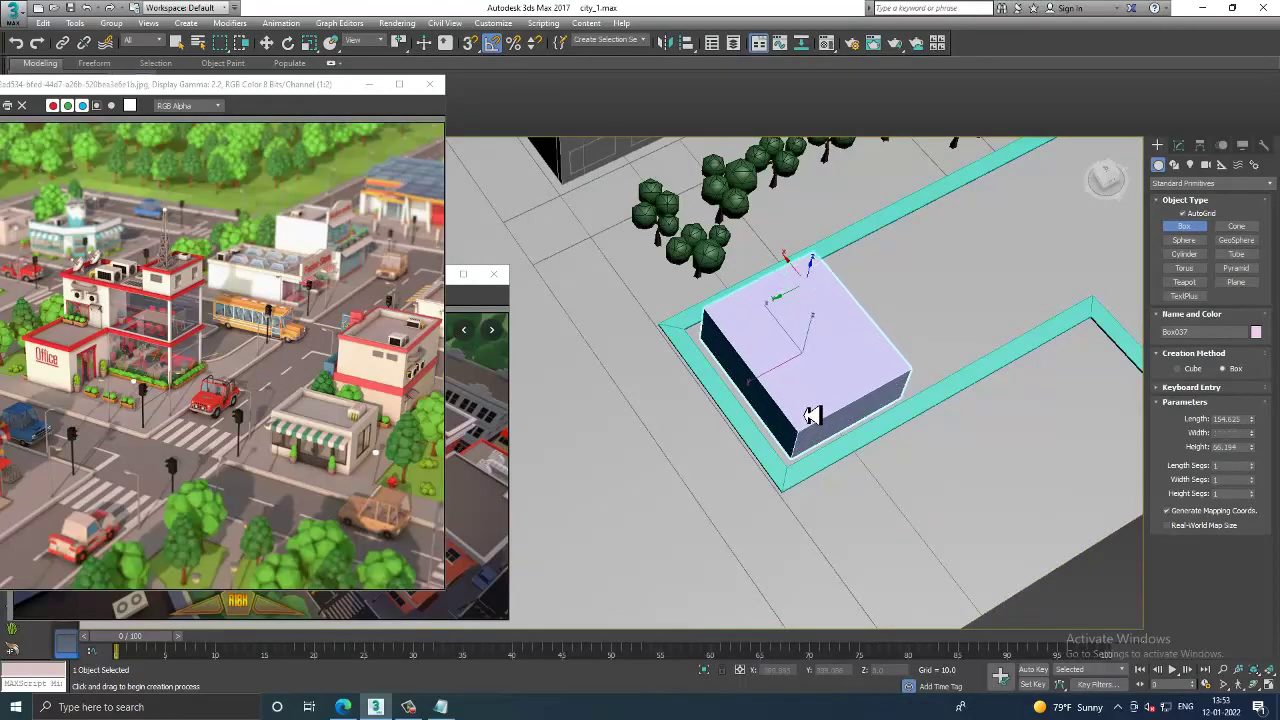
{"action": "mouse_move", "coordinate": [818, 404]}
{"action": "middle_mouse_down", "text": "alt"}
{"action": "mouse_move", "coordinate": [877, 314]}
{"action": "mouse_move", "coordinate": [857, 334]}
{"action": "mouse_move", "coordinate": [862, 318]}
{"action": "middle_mouse_up", "text": "alt"}
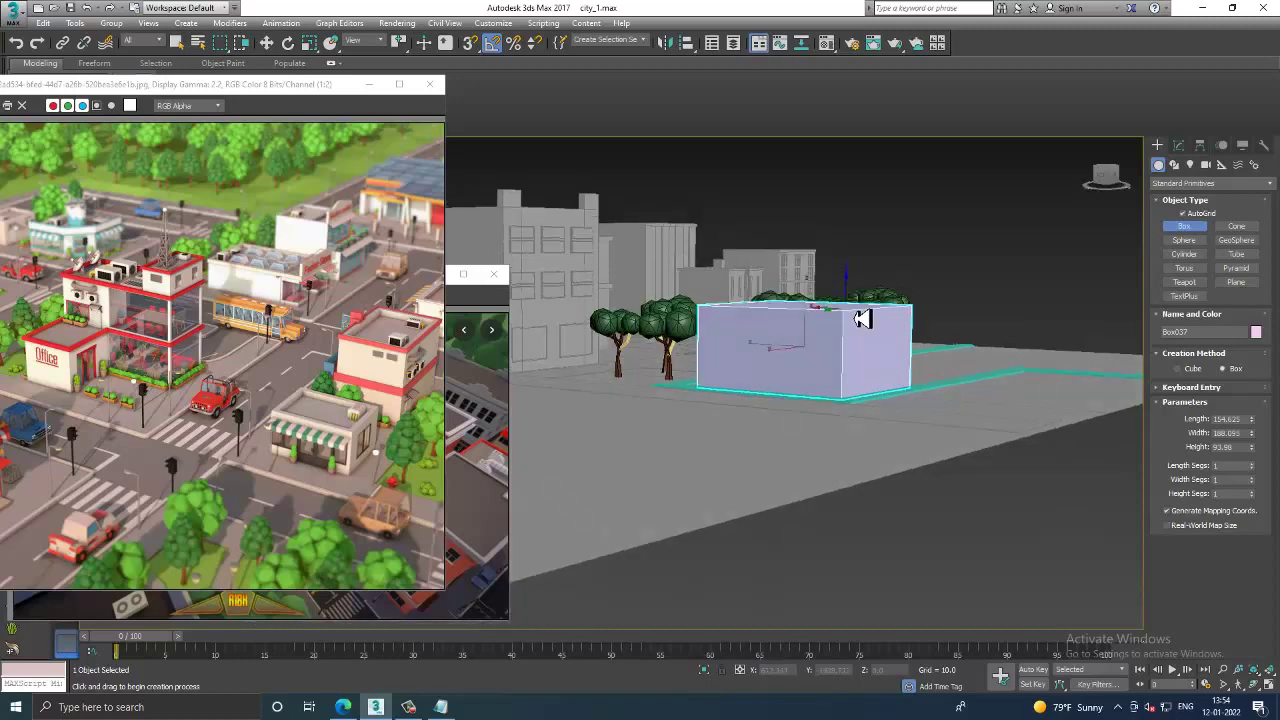
Step: Scale the pink box down to a shorter height
{"action": "key", "text": "r"}
{"action": "left_click_drag", "start_coordinate": [811, 334], "coordinate": [818, 344]}
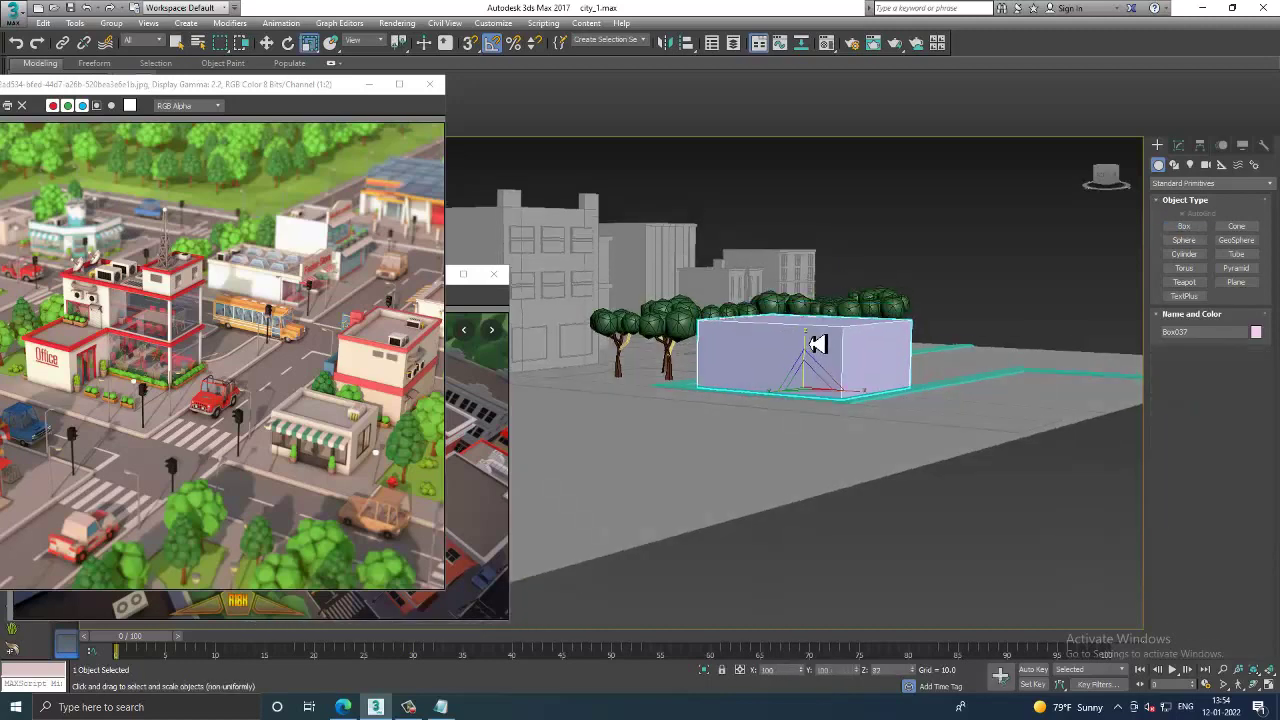
{"action": "scroll", "coordinate": [818, 344], "scroll_direction": "up", "scroll_amount": 3}
{"action": "mouse_move", "coordinate": [818, 344]}
{"action": "middle_mouse_down", "text": "alt"}
{"action": "mouse_move", "coordinate": [849, 403]}
{"action": "mouse_move", "coordinate": [831, 414]}
{"action": "mouse_move", "coordinate": [845, 403]}
{"action": "mouse_move", "coordinate": [809, 400]}
{"action": "middle_mouse_up", "text": "alt"}
{"action": "key", "text": "w"}
{"action": "mouse_move", "coordinate": [908, 386]}
{"action": "middle_mouse_down", "text": "alt"}
{"action": "mouse_move", "coordinate": [749, 389]}
{"action": "mouse_move", "coordinate": [809, 400]}
{"action": "middle_mouse_up", "text": "alt"}
{"action": "scroll", "coordinate": [809, 400], "scroll_direction": "up", "scroll_amount": 2}
Step: Convert the box to Editable Poly and cut a horizontal Swift Loop around it
{"action": "right_click", "coordinate": [866, 283]}
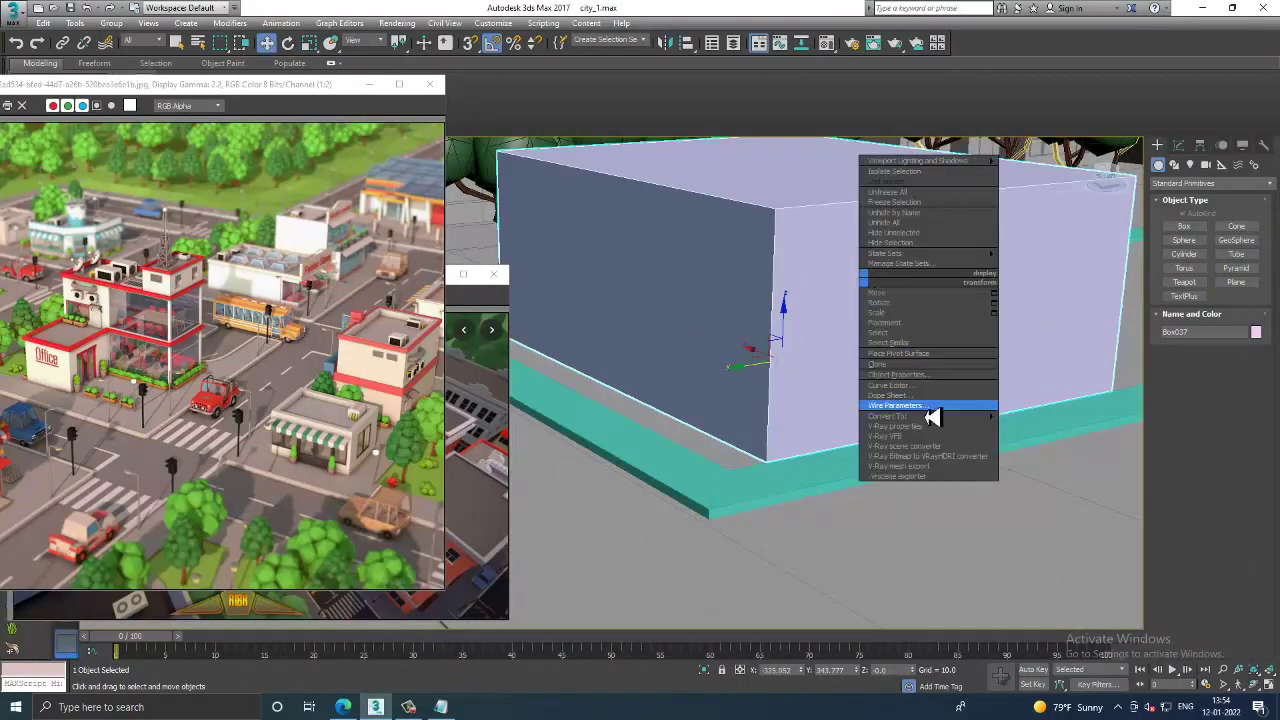
{"action": "mouse_move", "coordinate": [890, 415]}
{"action": "left_click", "coordinate": [1050, 428]}
{"action": "mouse_move", "coordinate": [1057, 434]}
{"action": "middle_mouse_down", "text": "alt"}
{"action": "mouse_move", "coordinate": [957, 357]}
{"action": "mouse_move", "coordinate": [1166, 365]}
{"action": "middle_mouse_up", "text": "alt"}
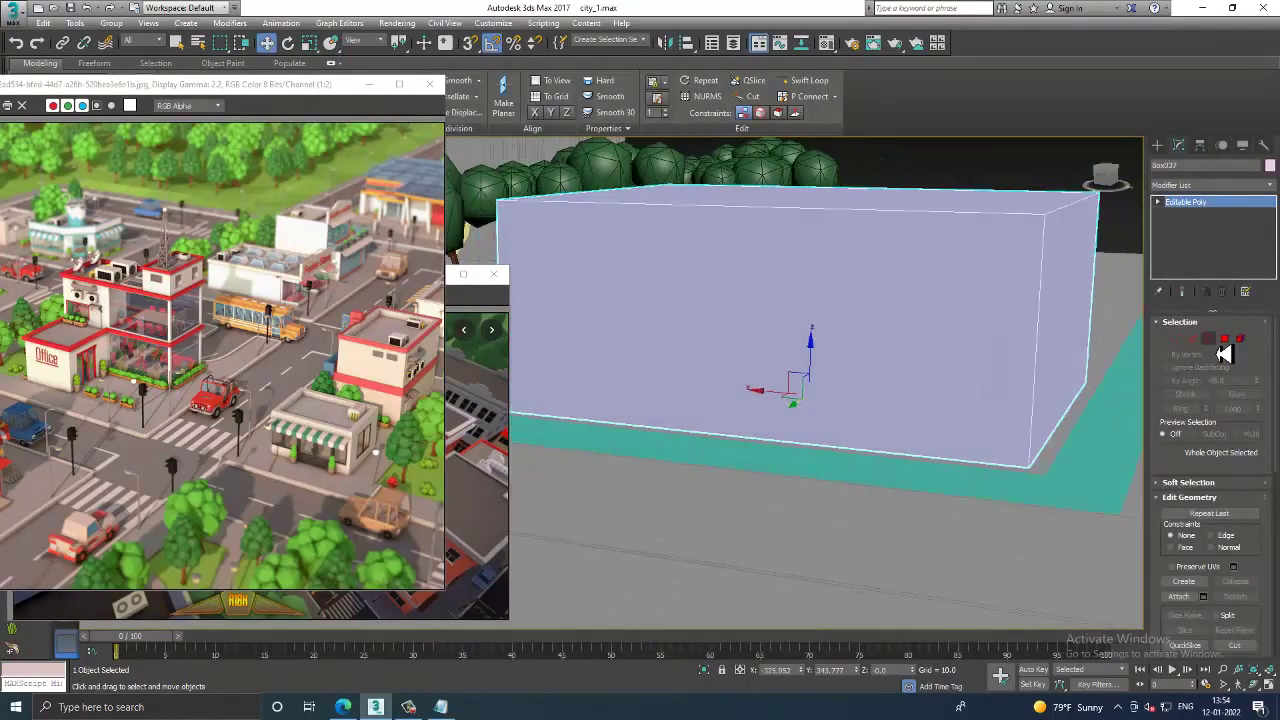
{"action": "left_click", "coordinate": [814, 81]}
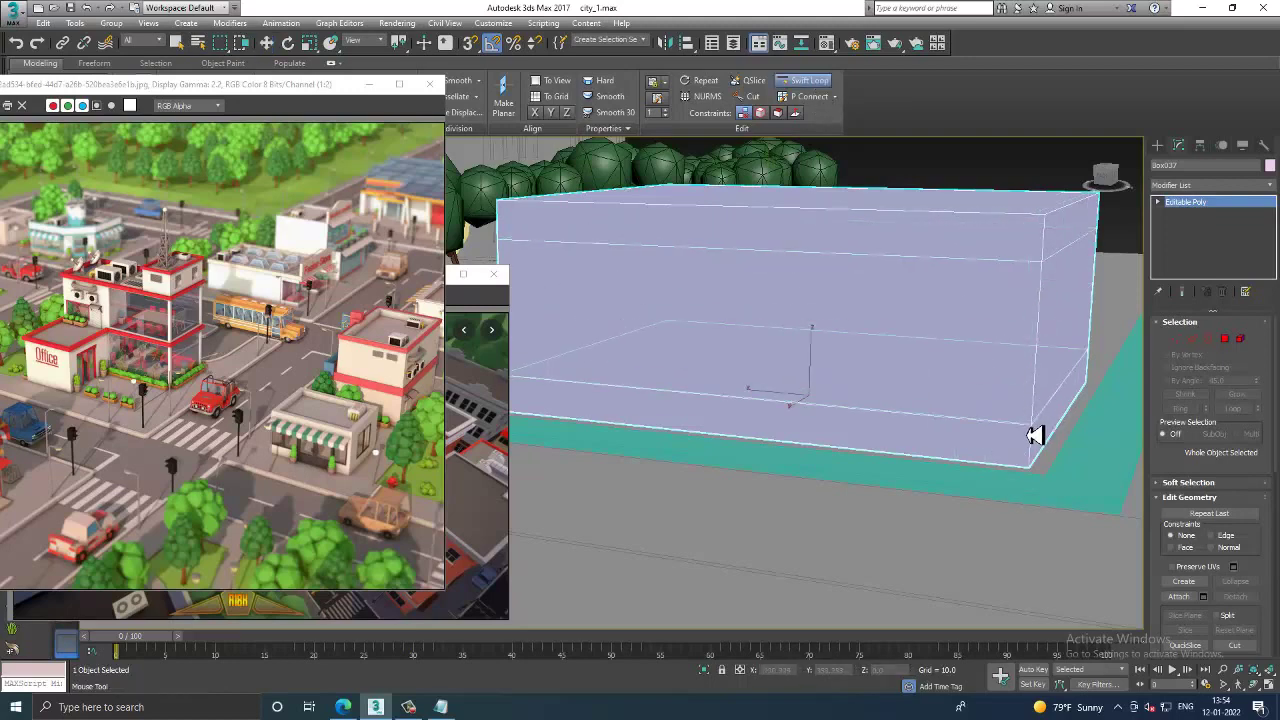
{"action": "mouse_move", "coordinate": [1035, 435]}
{"action": "middle_mouse_down", "text": "alt"}
{"action": "mouse_move", "coordinate": [671, 314]}
{"action": "mouse_move", "coordinate": [737, 300]}
{"action": "middle_mouse_up", "text": "alt"}
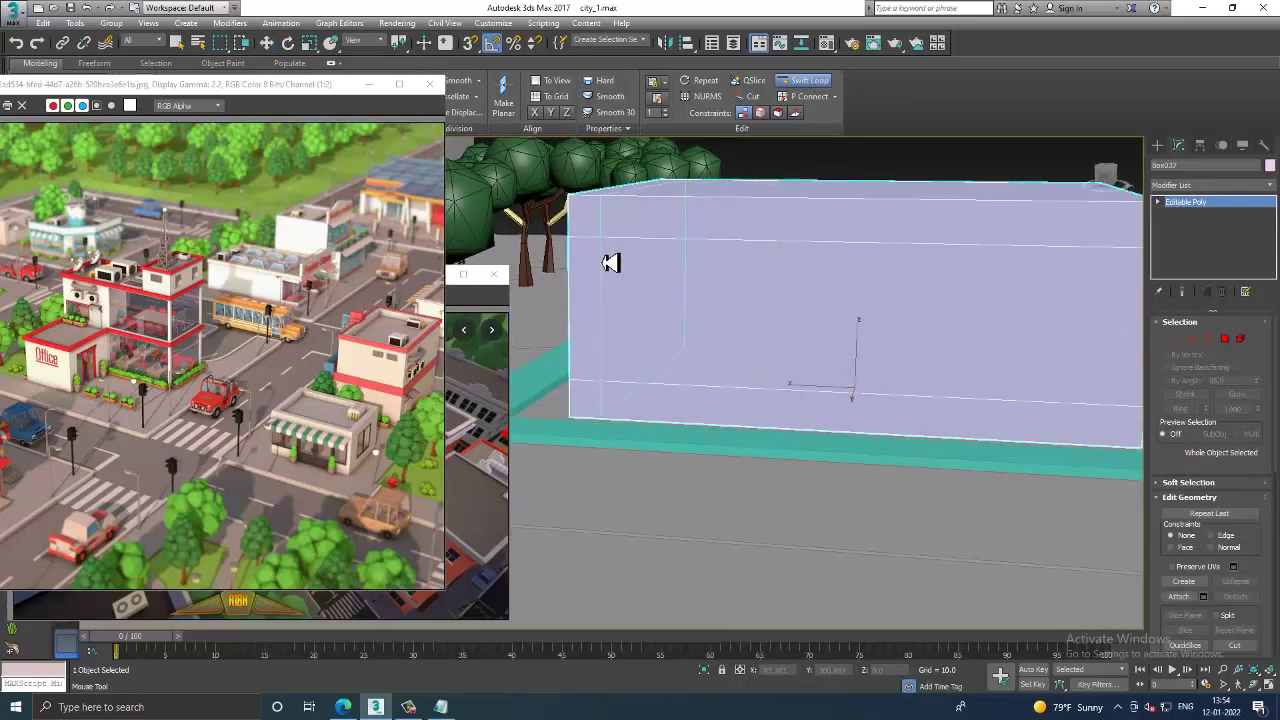
{"action": "mouse_move", "coordinate": [610, 262]}
{"action": "middle_mouse_down", "text": "alt"}
{"action": "mouse_move", "coordinate": [1006, 360]}
{"action": "mouse_move", "coordinate": [1063, 290]}
{"action": "mouse_move", "coordinate": [1100, 190]}
{"action": "middle_mouse_up", "text": "alt"}
{"action": "key", "text": "w"}
Step: Pick the Box primitive again and switch to the four-view layout
{"action": "left_click", "coordinate": [1159, 146]}
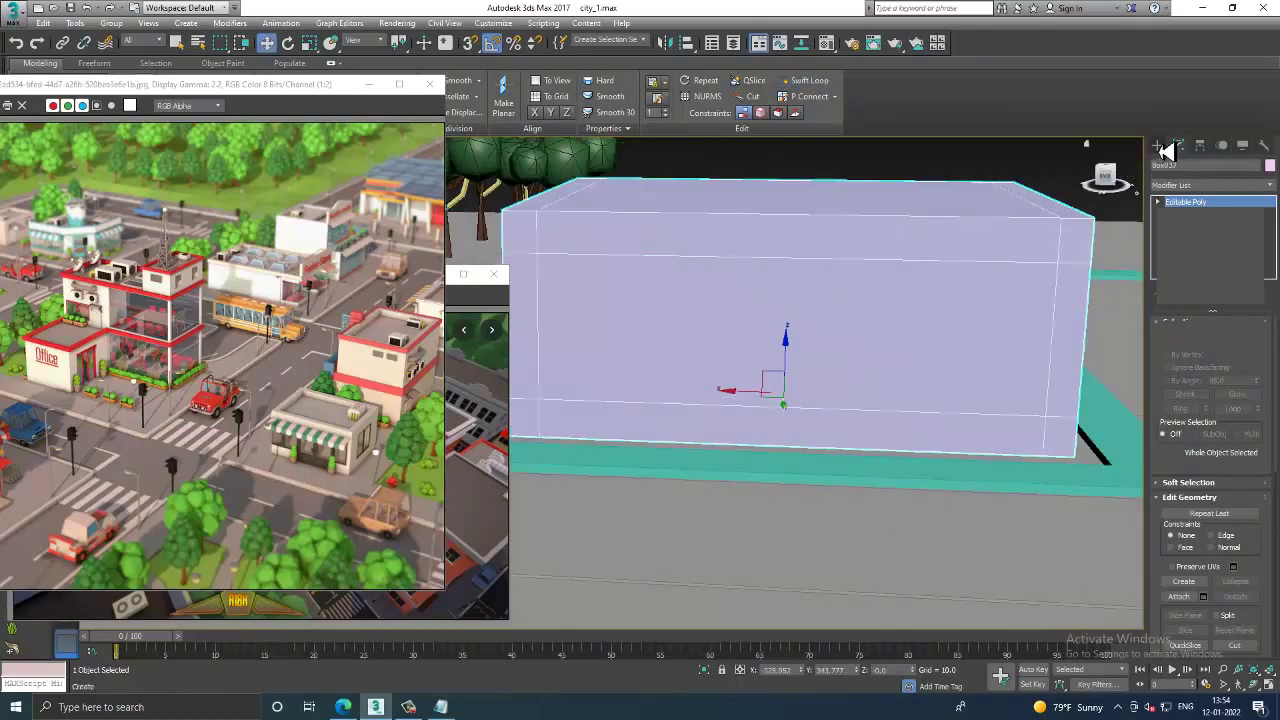
{"action": "left_click", "coordinate": [1186, 227]}
{"action": "key", "text": "alt+w"}
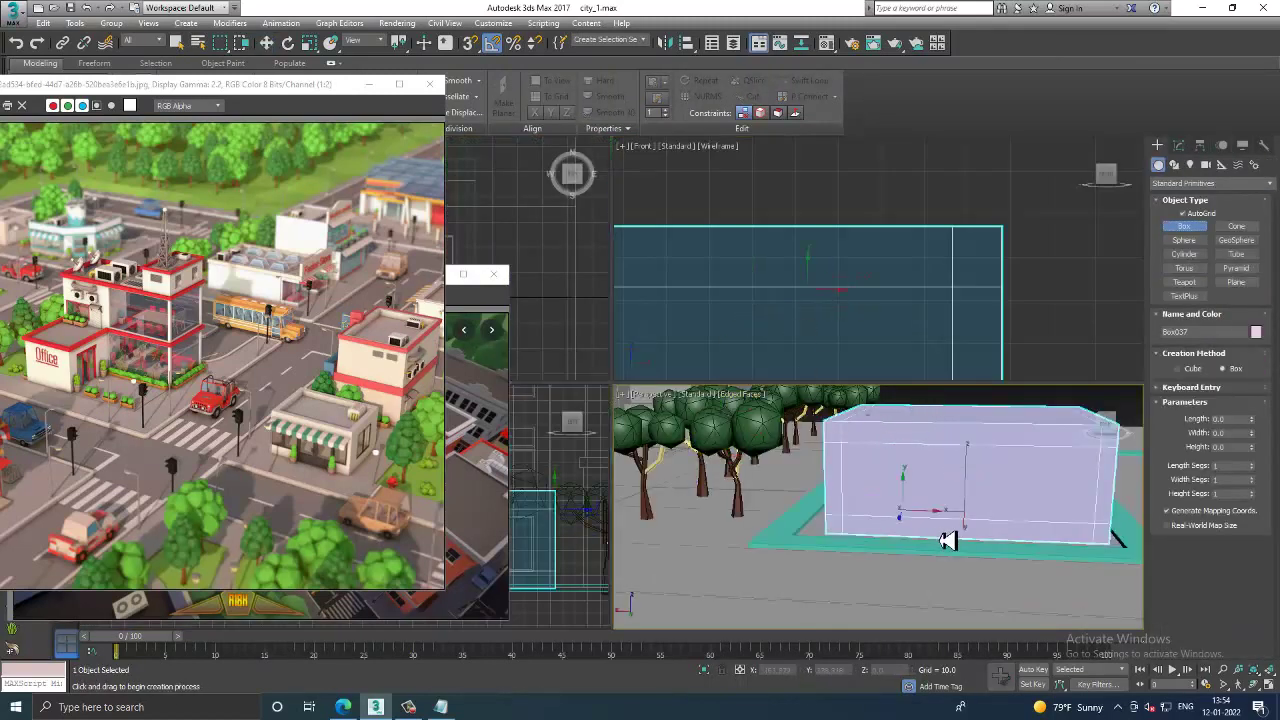
Step: Draw a thin door box on the pink shop's front wall
{"action": "key", "text": "alt+w"}
{"action": "scroll", "coordinate": [960, 420], "scroll_direction": "up", "scroll_amount": 2}
{"action": "scroll", "coordinate": [960, 420], "scroll_direction": "up", "scroll_amount": 2}
{"action": "scroll", "coordinate": [757, 314], "scroll_direction": "up", "scroll_amount": 2}
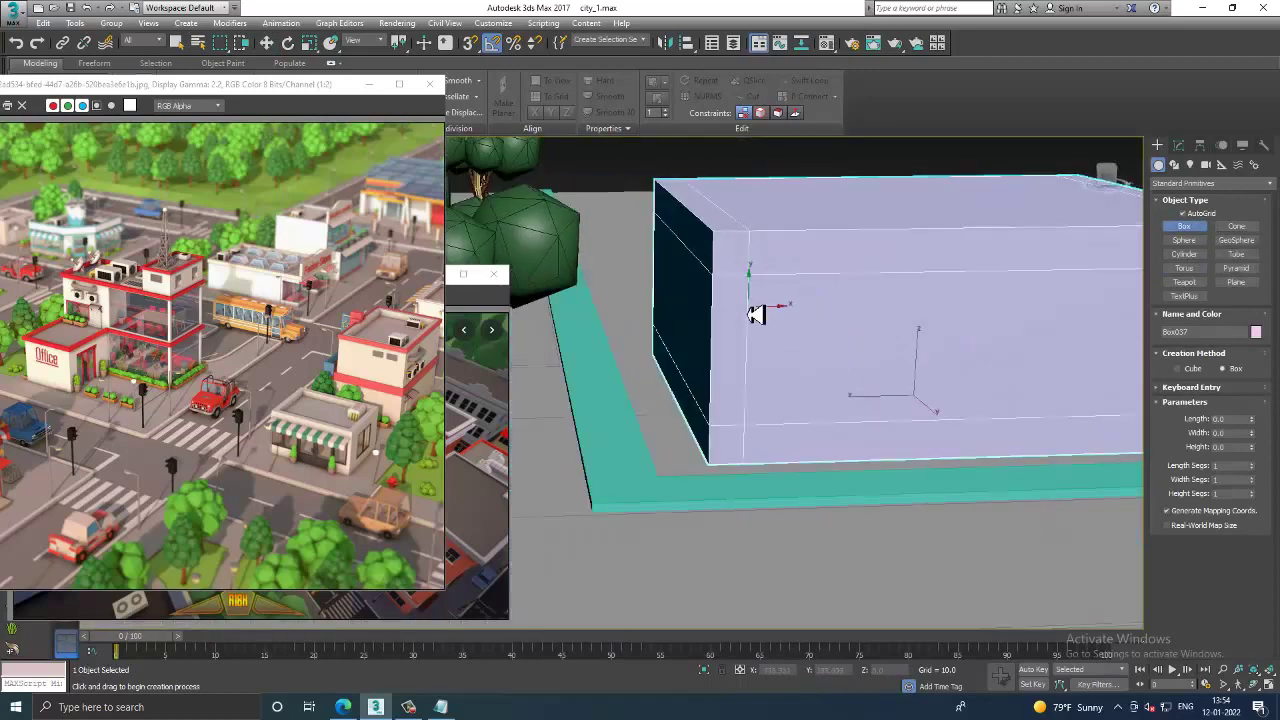
{"action": "left_click_drag", "start_coordinate": [758, 278], "coordinate": [852, 426]}
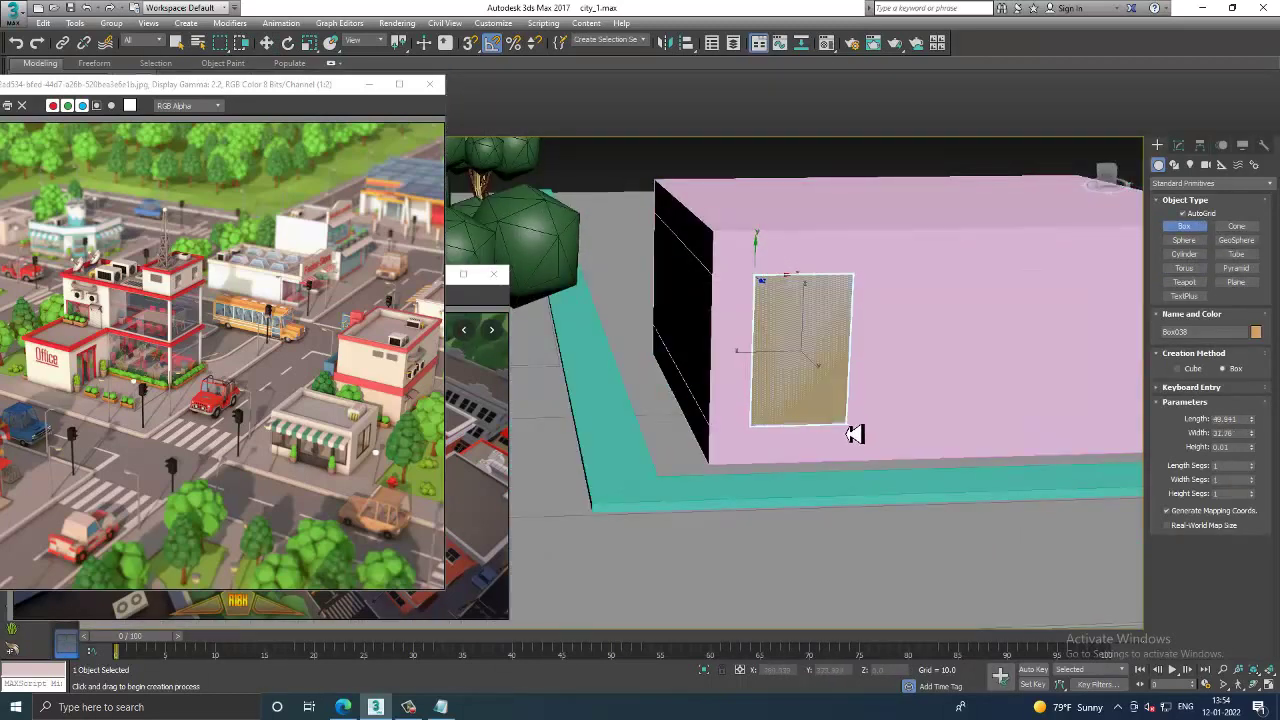
{"action": "left_click", "coordinate": [852, 428]}
Step: Convert the door box to Editable Poly and inset its front face to form a frame
{"action": "key", "text": "w"}
{"action": "middle_click_drag", "start_coordinate": [857, 437], "coordinate": [808, 354], "text": "alt"}
{"action": "scroll", "coordinate": [825, 360], "scroll_direction": "up", "scroll_amount": 2}
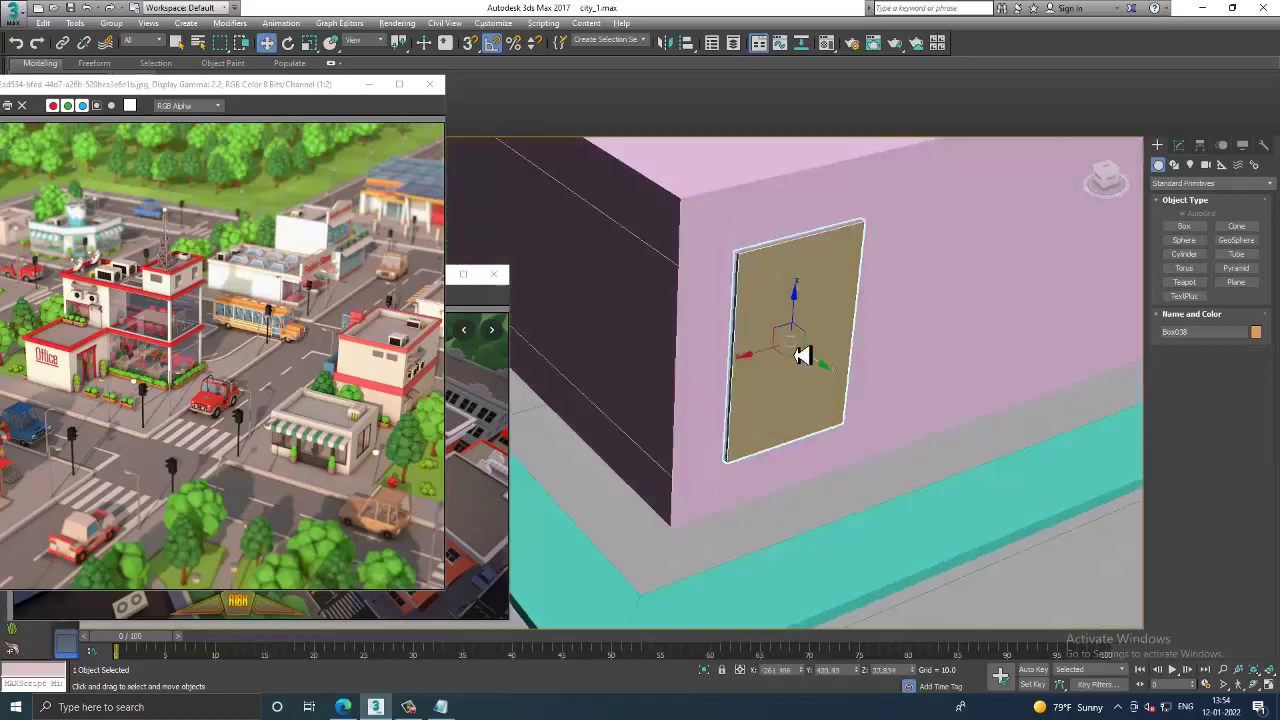
{"action": "right_click", "coordinate": [782, 266]}
{"action": "mouse_move", "coordinate": [845, 404]}
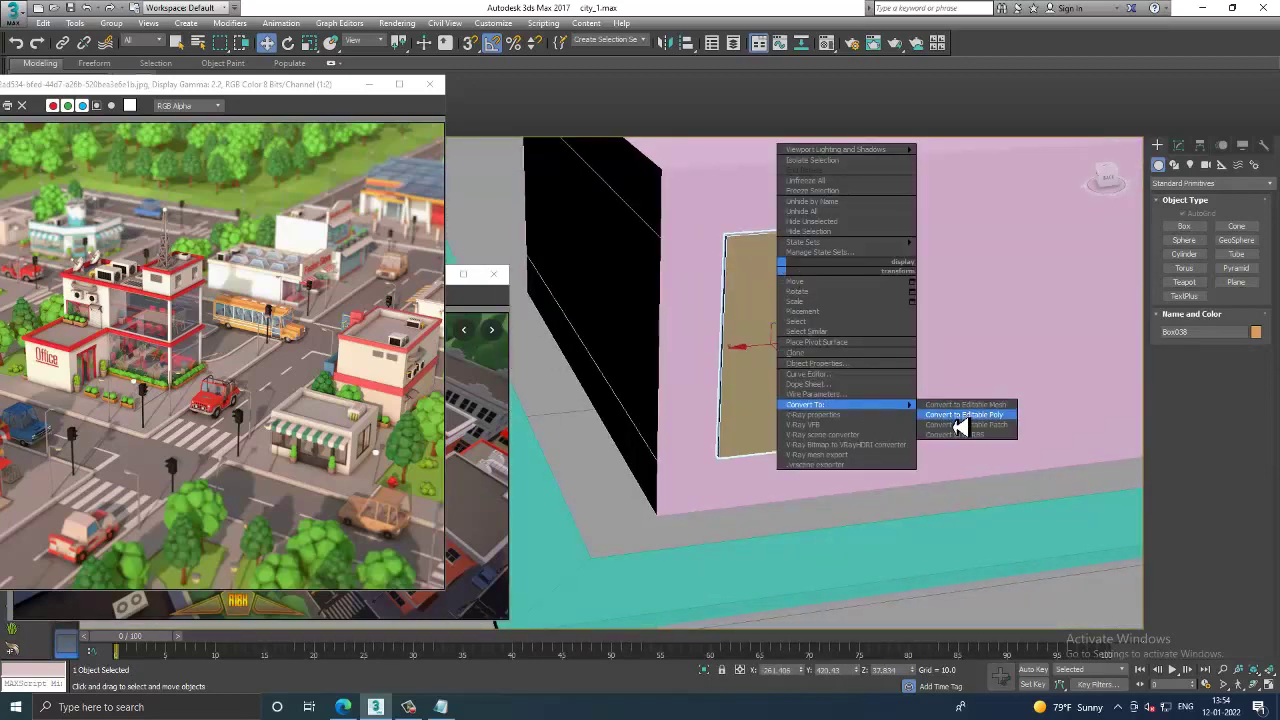
{"action": "left_click", "coordinate": [960, 415]}
{"action": "key", "text": "4"}
{"action": "left_click", "coordinate": [817, 362]}
{"action": "middle_click_drag", "start_coordinate": [899, 393], "coordinate": [903, 386], "text": "alt"}
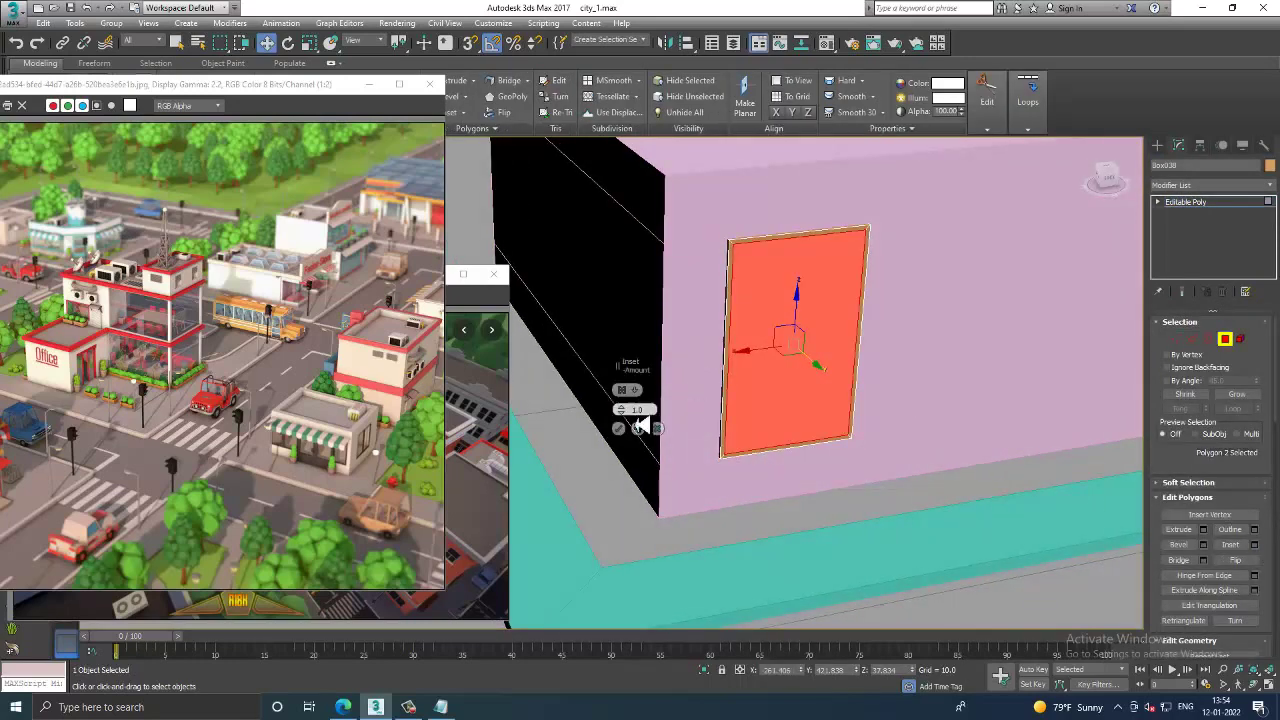
{"action": "left_click_drag", "start_coordinate": [630, 415], "coordinate": [625, 403]}
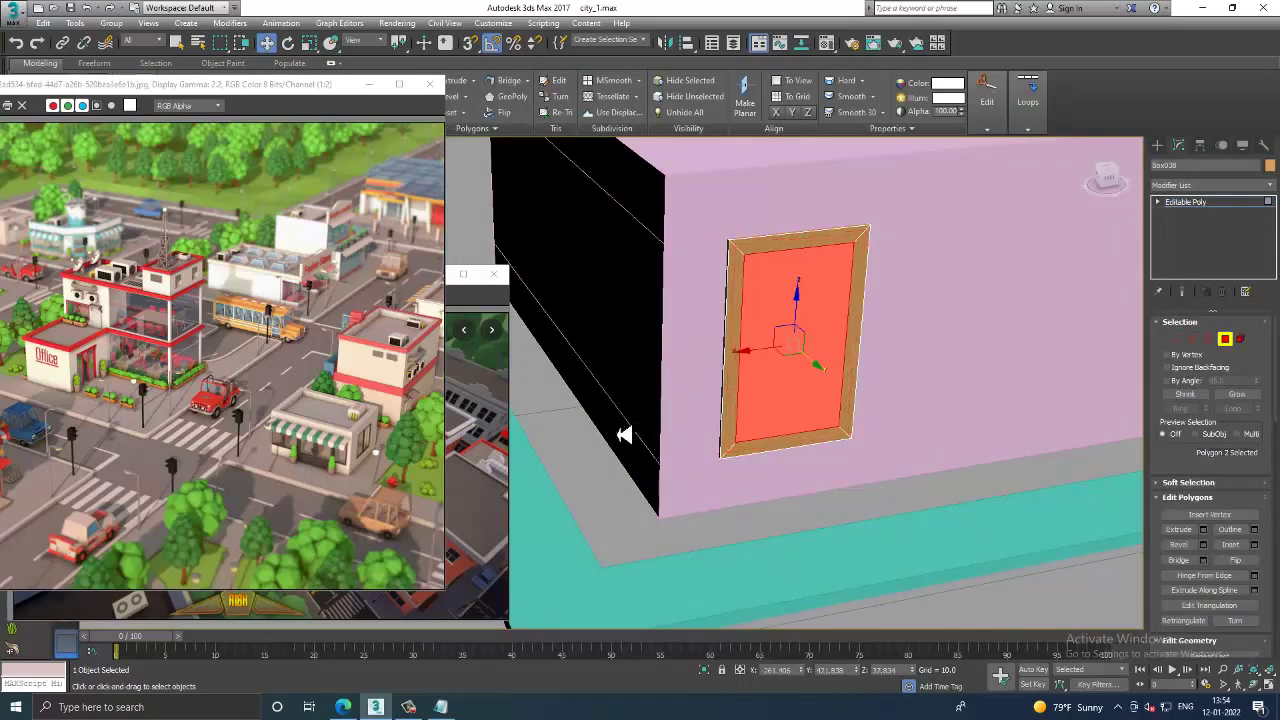
Step: Clone the door panel twice to the right and shift all three doors along the wall
{"action": "left_click", "coordinate": [1213, 216]}
{"action": "scroll", "coordinate": [757, 300], "scroll_direction": "down", "scroll_amount": 3}
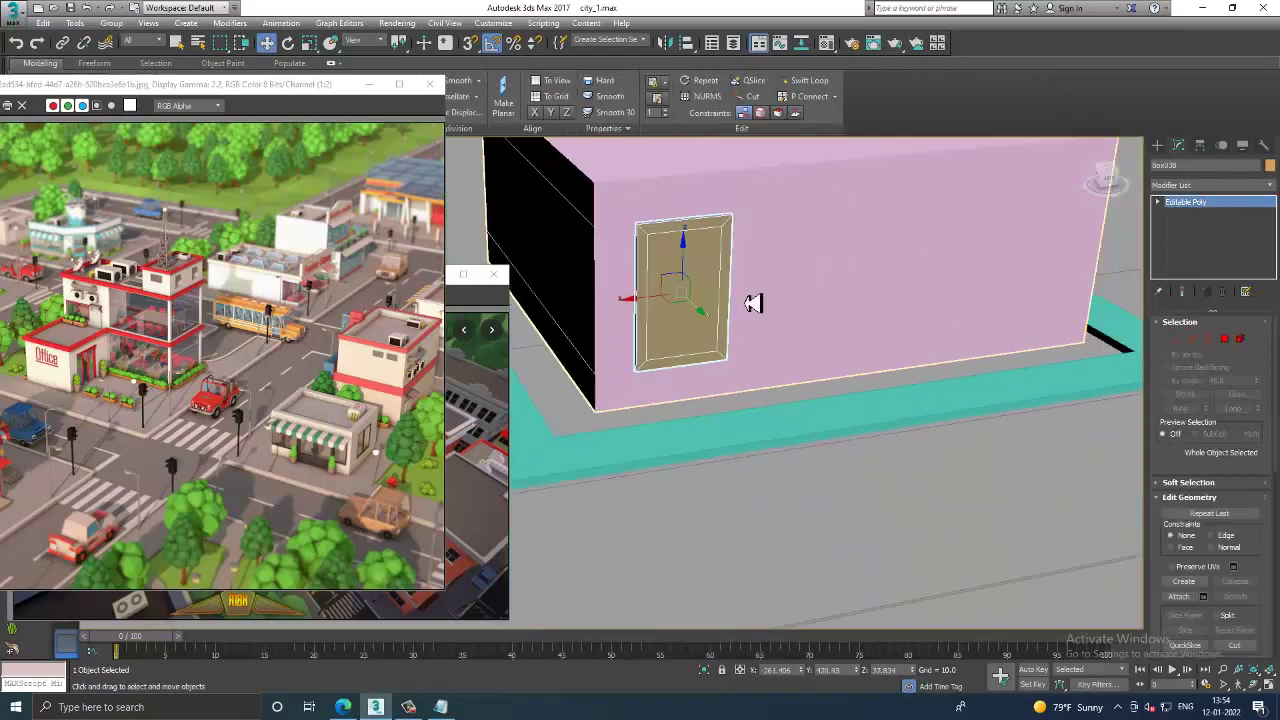
{"action": "scroll", "coordinate": [743, 294], "scroll_direction": "down", "scroll_amount": 3}
{"action": "left_click_drag", "start_coordinate": [640, 308], "coordinate": [725, 309], "text": "shift"}
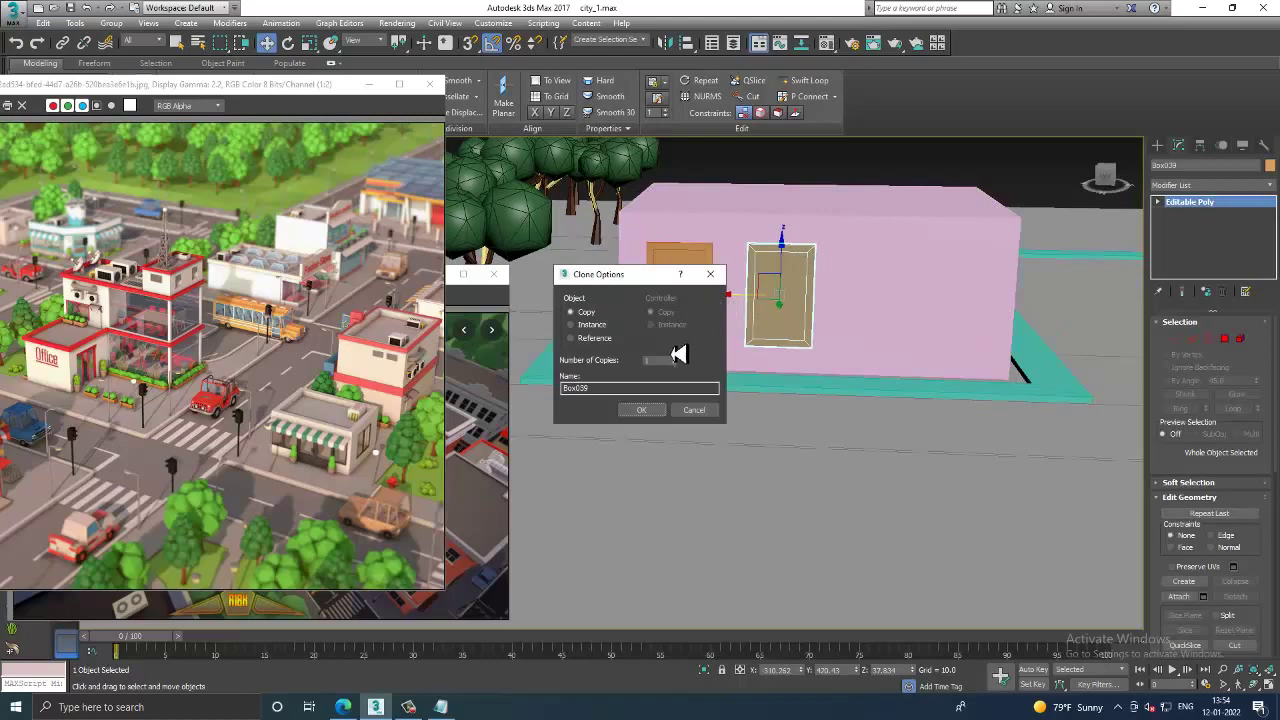
{"action": "left_click", "coordinate": [642, 410]}
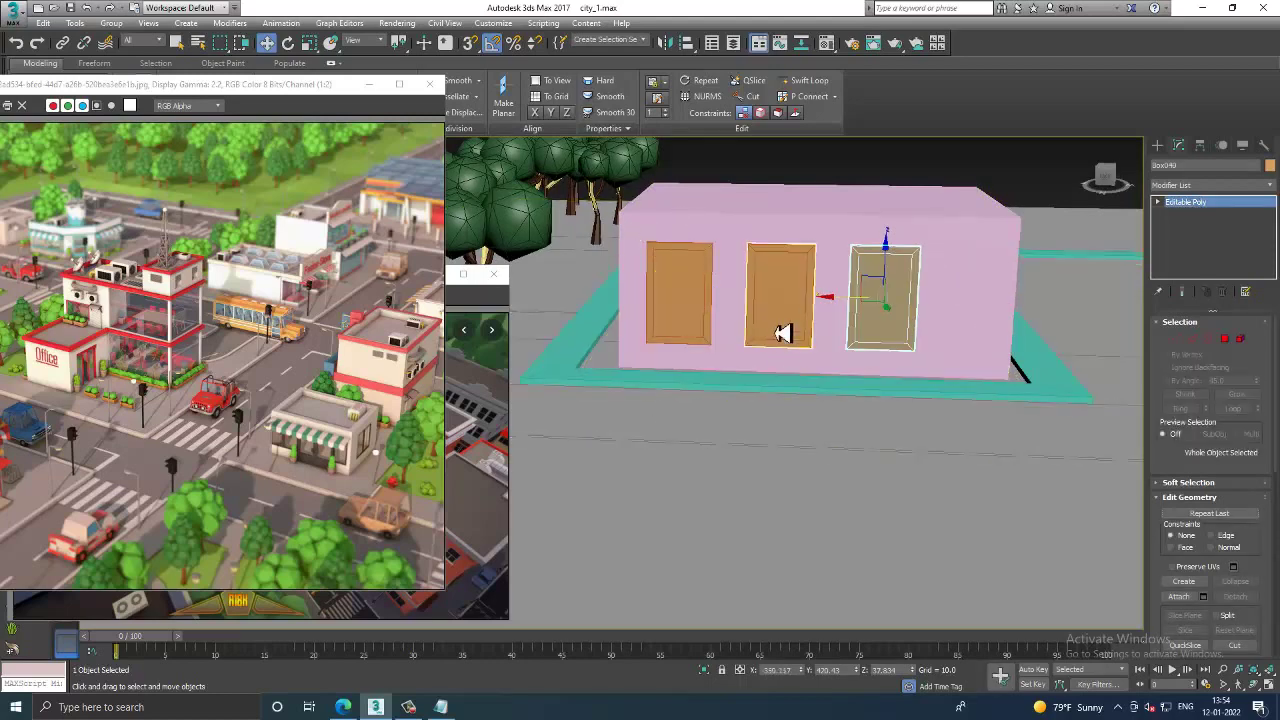
{"action": "left_click", "coordinate": [712, 318], "text": "ctrl"}
{"action": "left_click_drag", "start_coordinate": [737, 312], "coordinate": [770, 307]}
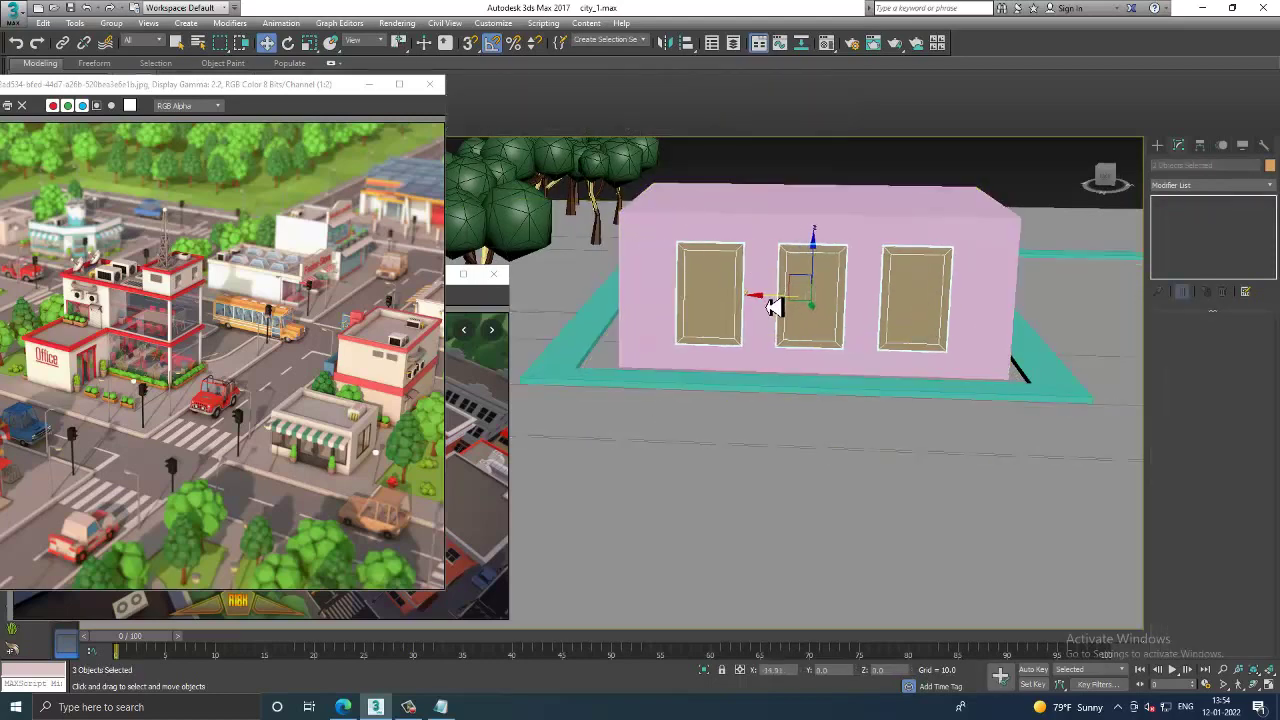
{"action": "left_click", "coordinate": [862, 161]}
{"action": "mouse_move", "coordinate": [954, 275]}
{"action": "middle_mouse_down", "text": "alt"}
{"action": "mouse_move", "coordinate": [954, 300]}
{"action": "mouse_move", "coordinate": [943, 286]}
{"action": "mouse_move", "coordinate": [922, 329]}
{"action": "middle_mouse_up", "text": "alt"}
{"action": "key", "text": "alt+w"}
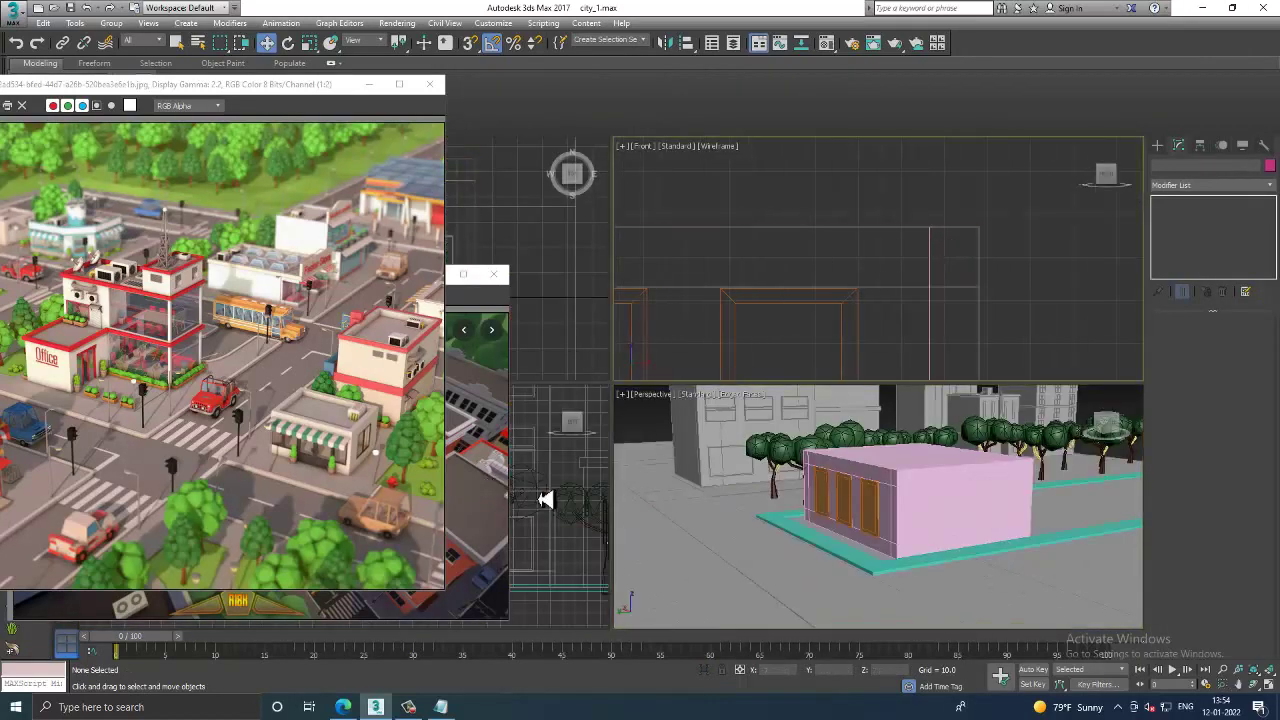
Step: Draw a line spline across the shop front with AutoGrid enabled
{"action": "key", "text": "alt+w"}
{"action": "scroll", "coordinate": [700, 378], "scroll_direction": "up", "scroll_amount": 3}
{"action": "scroll", "coordinate": [760, 382], "scroll_direction": "up", "scroll_amount": 3}
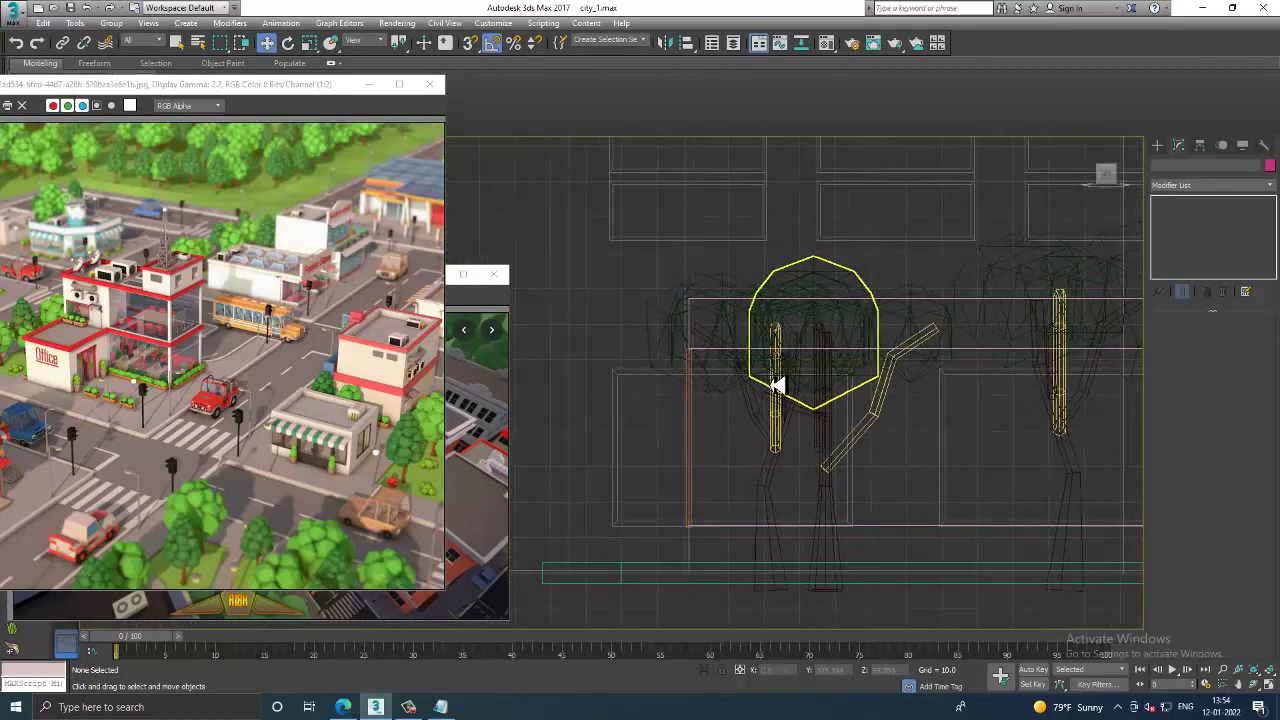
{"action": "left_click", "coordinate": [1159, 146]}
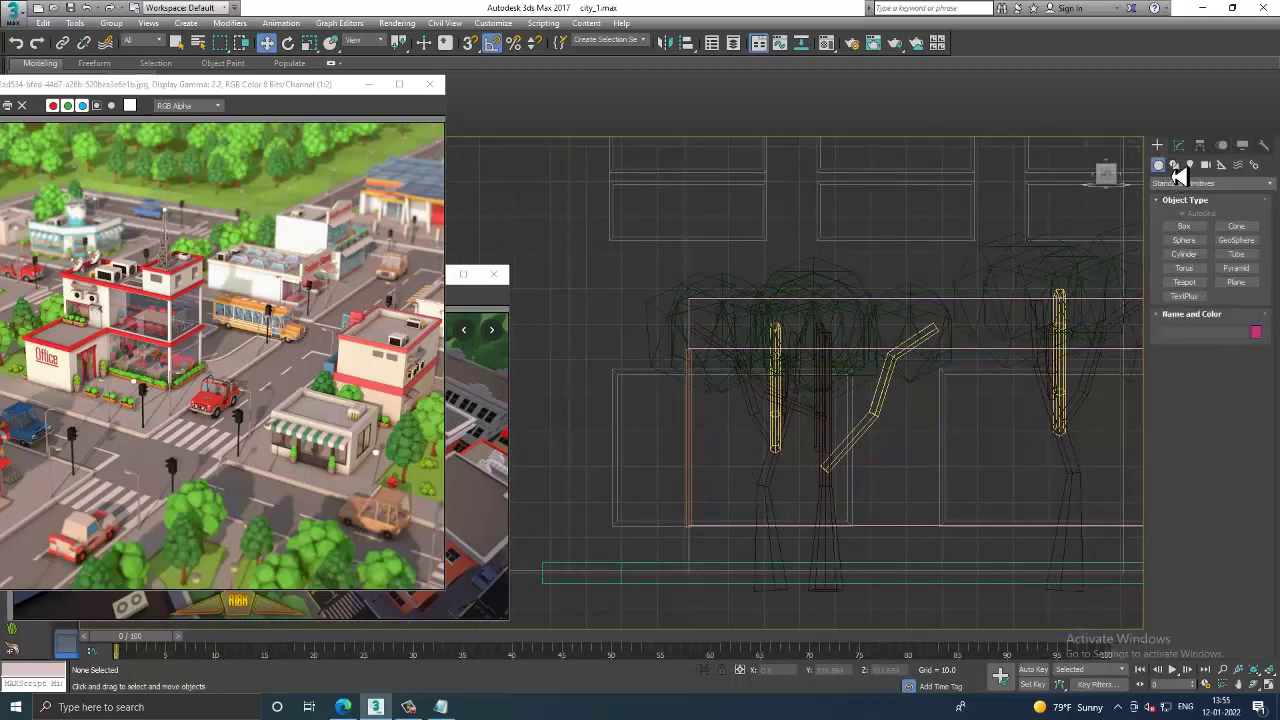
{"action": "left_click", "coordinate": [1174, 164]}
{"action": "scroll", "coordinate": [864, 259], "scroll_direction": "up", "scroll_amount": 2}
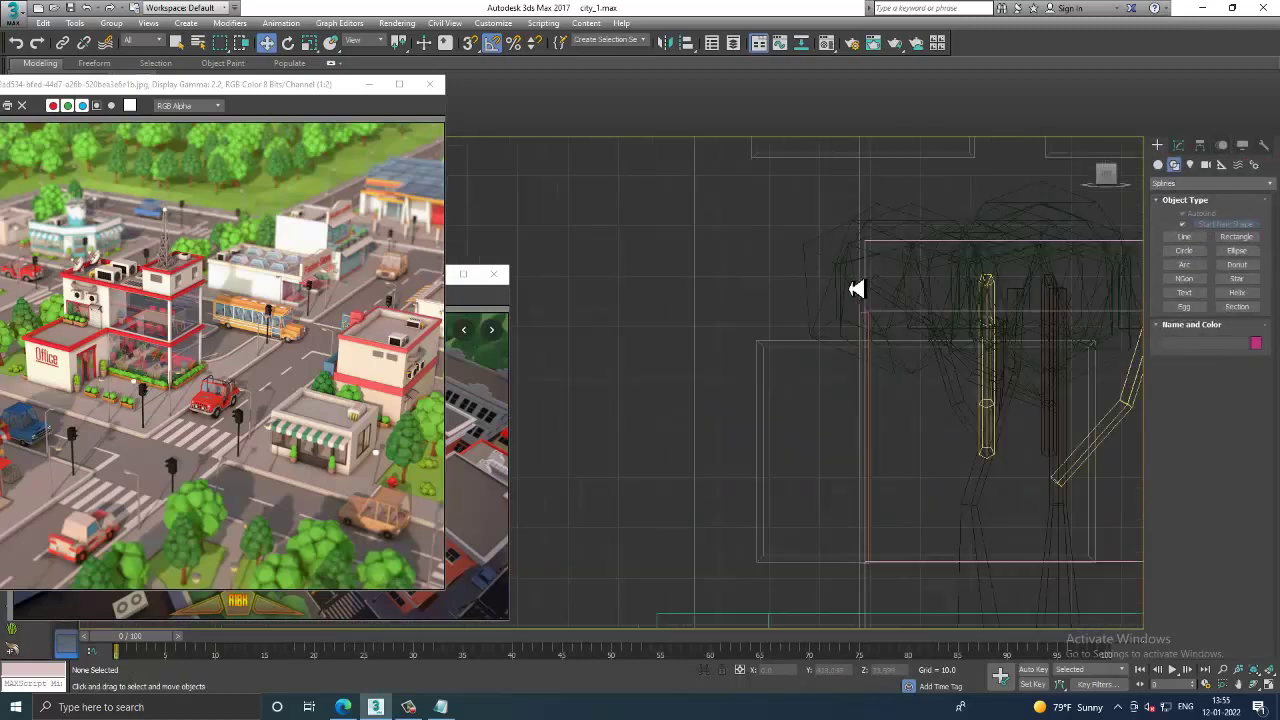
{"action": "scroll", "coordinate": [857, 286], "scroll_direction": "up", "scroll_amount": 2}
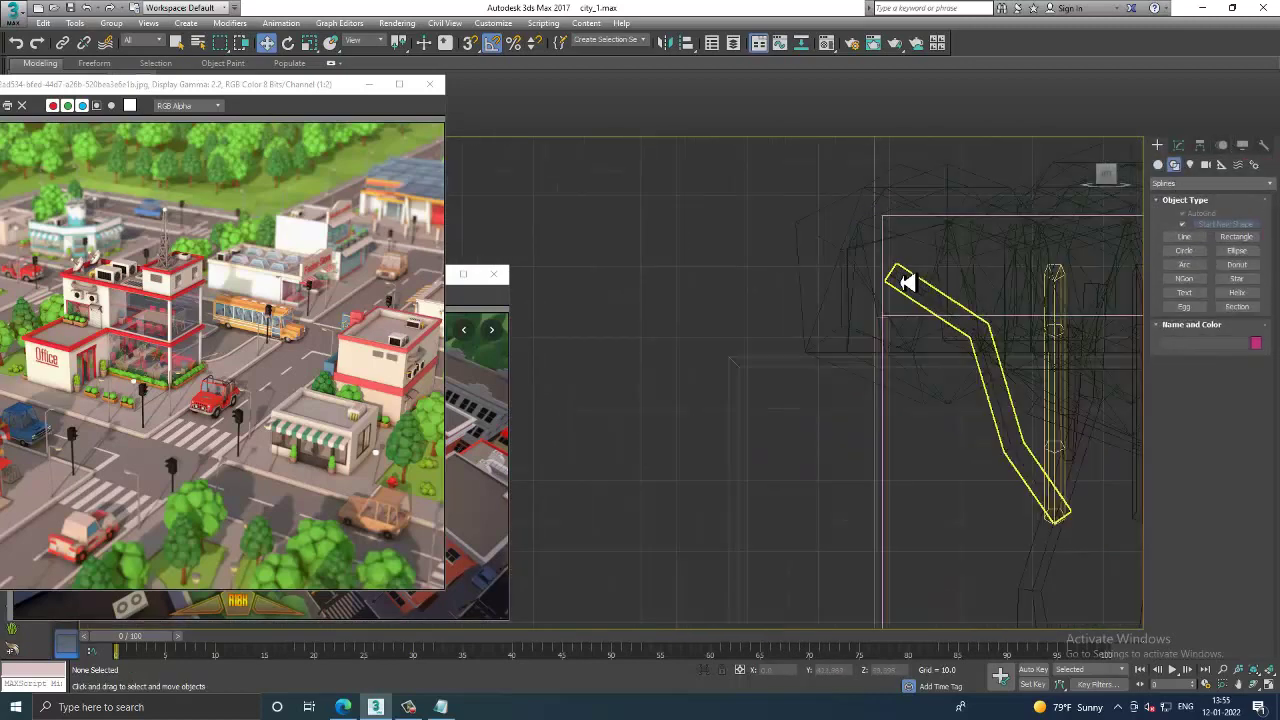
{"action": "left_click", "coordinate": [1184, 237]}
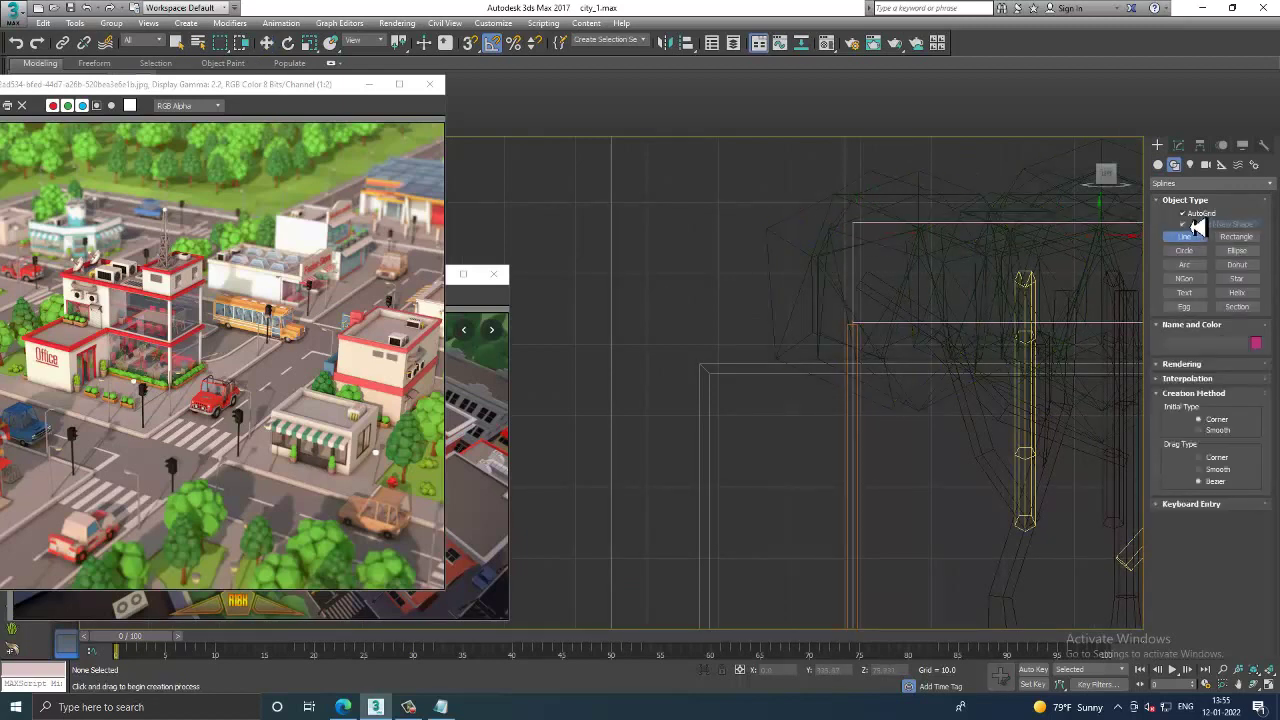
{"action": "left_click", "coordinate": [1183, 214]}
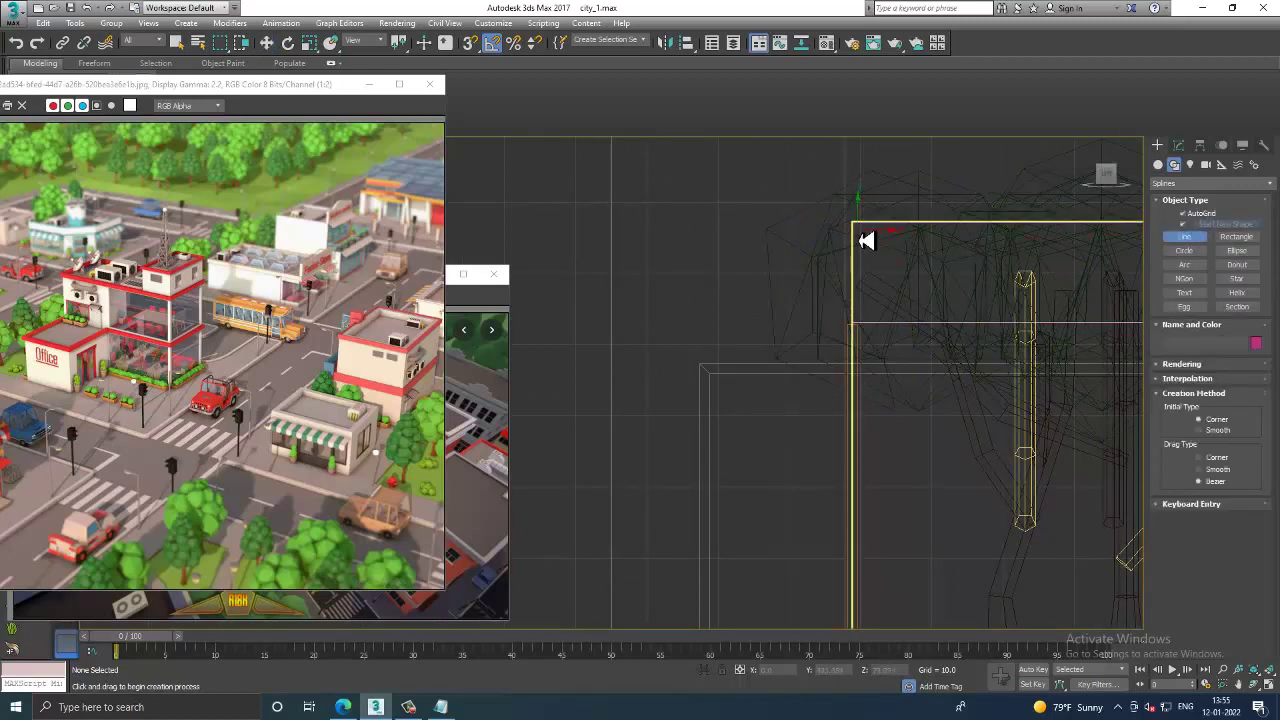
{"action": "left_click_drag", "start_coordinate": [1188, 378], "coordinate": [1205, 405]}
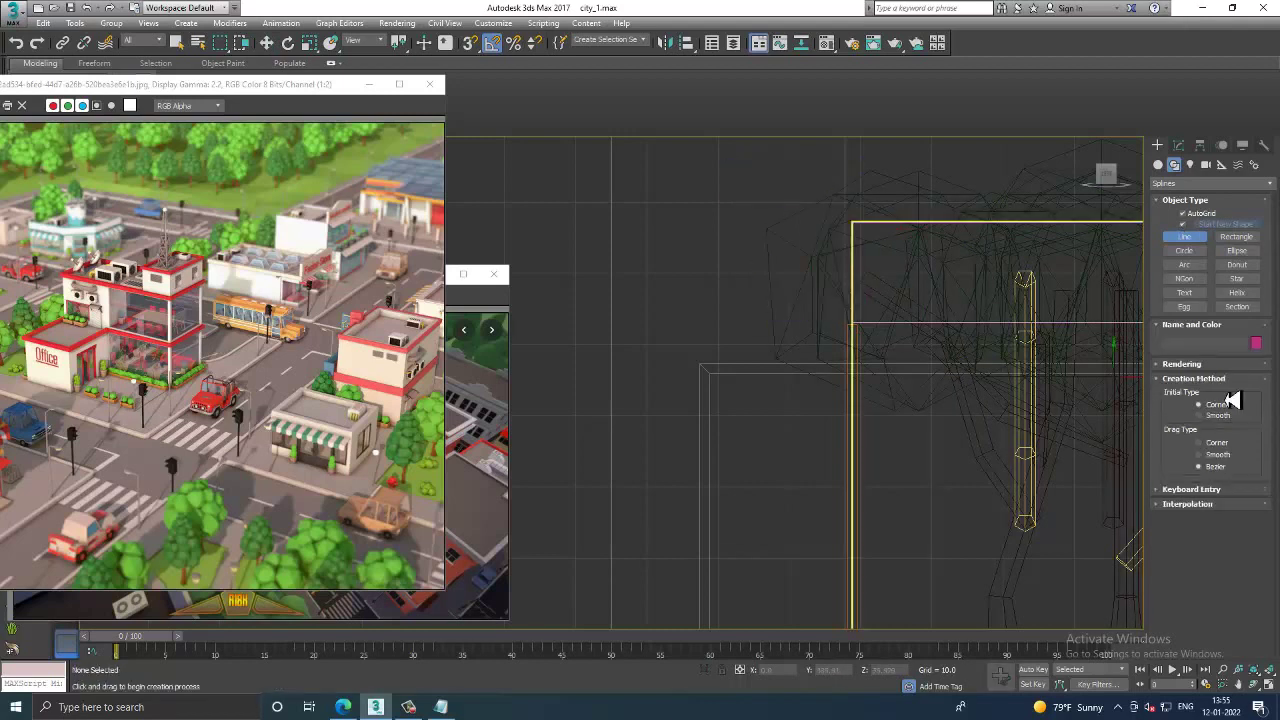
{"action": "left_click", "coordinate": [1182, 365]}
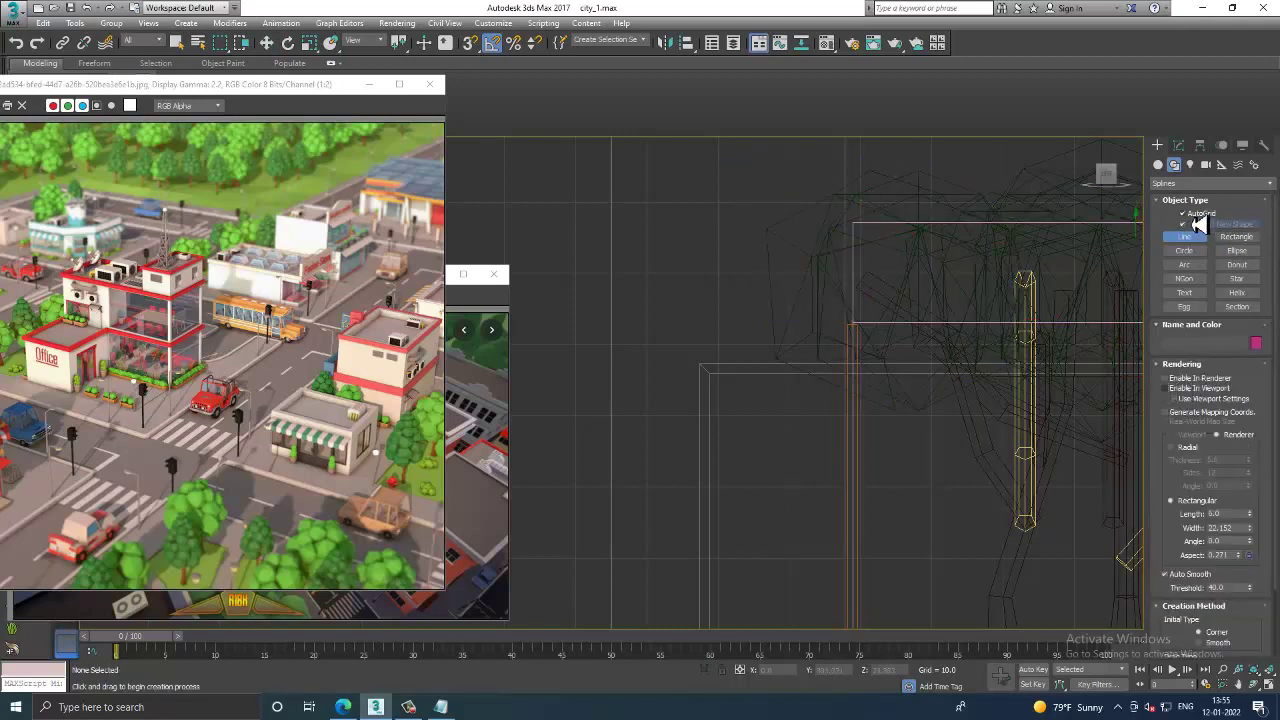
{"action": "left_click", "coordinate": [862, 234]}
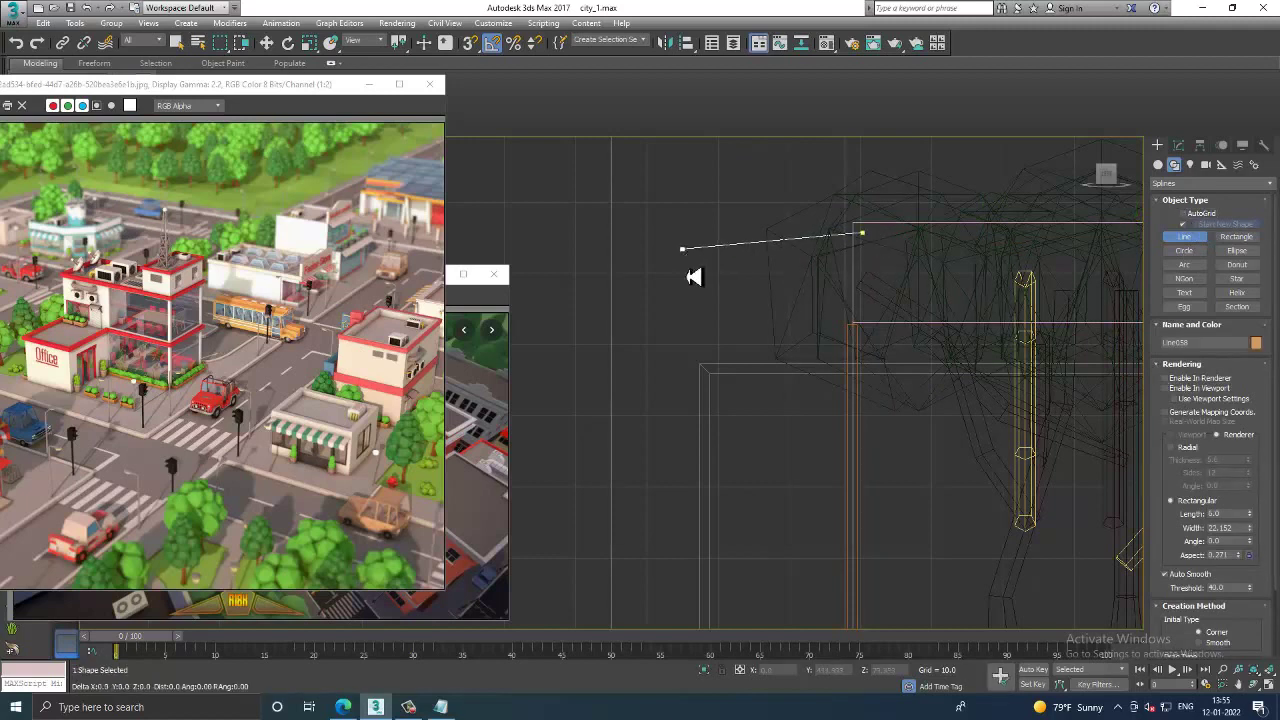
{"action": "right_click", "coordinate": [688, 342]}
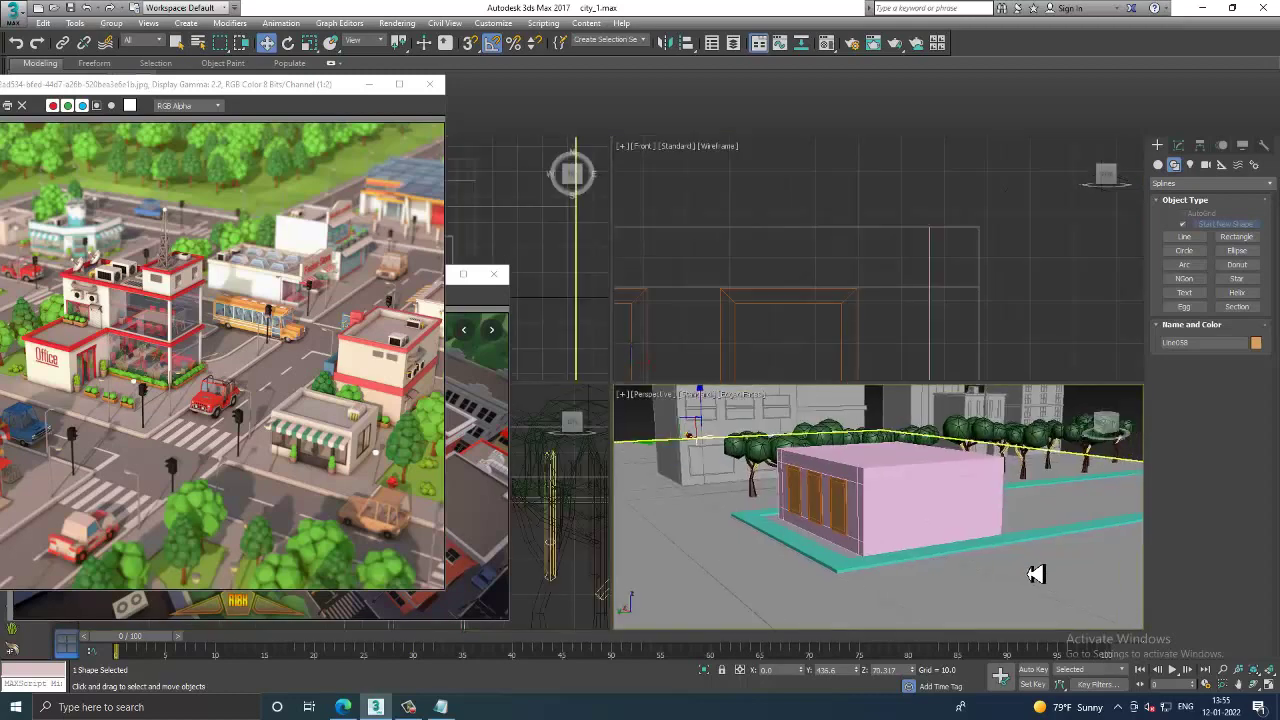
Step: Make the line render in the viewport as a thin rectangular section, 0.665 wide
{"action": "scroll", "coordinate": [1027, 548], "scroll_direction": "down", "scroll_amount": 4}
{"action": "scroll", "coordinate": [943, 486], "scroll_direction": "down", "scroll_amount": 3}
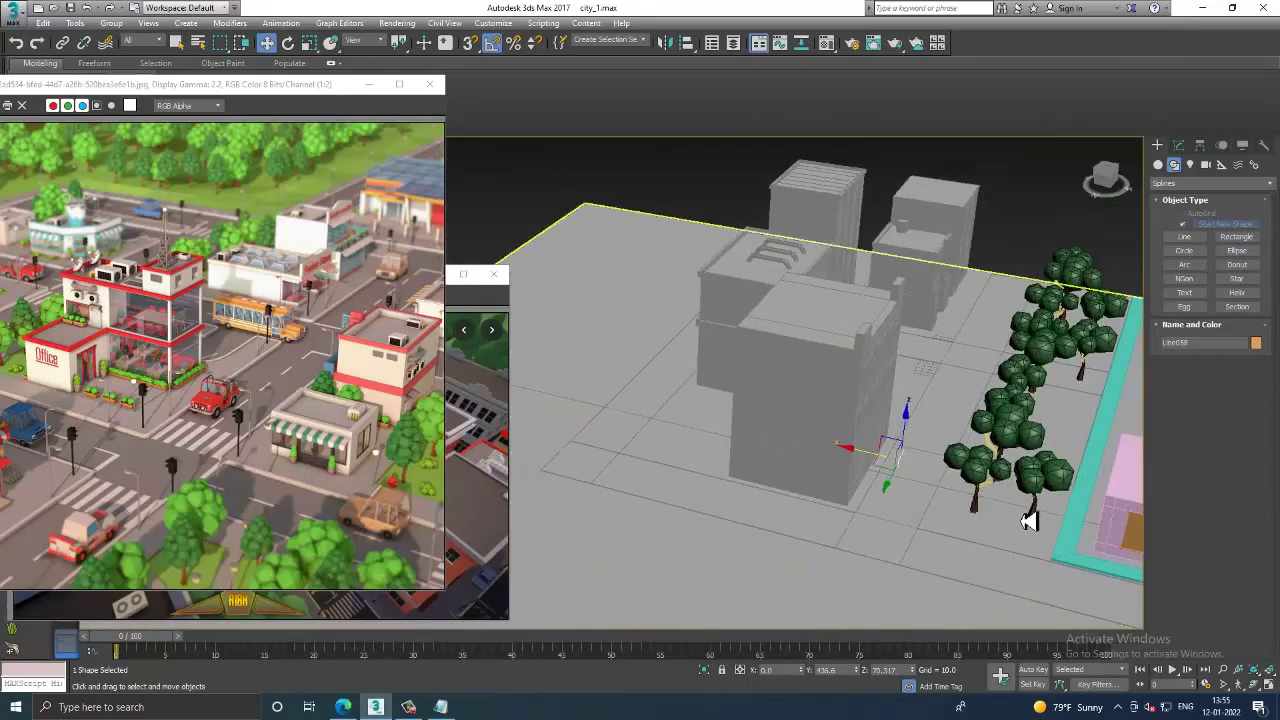
{"action": "scroll", "coordinate": [1029, 520], "scroll_direction": "down", "scroll_amount": 1}
{"action": "scroll", "coordinate": [1063, 525], "scroll_direction": "up", "scroll_amount": 5}
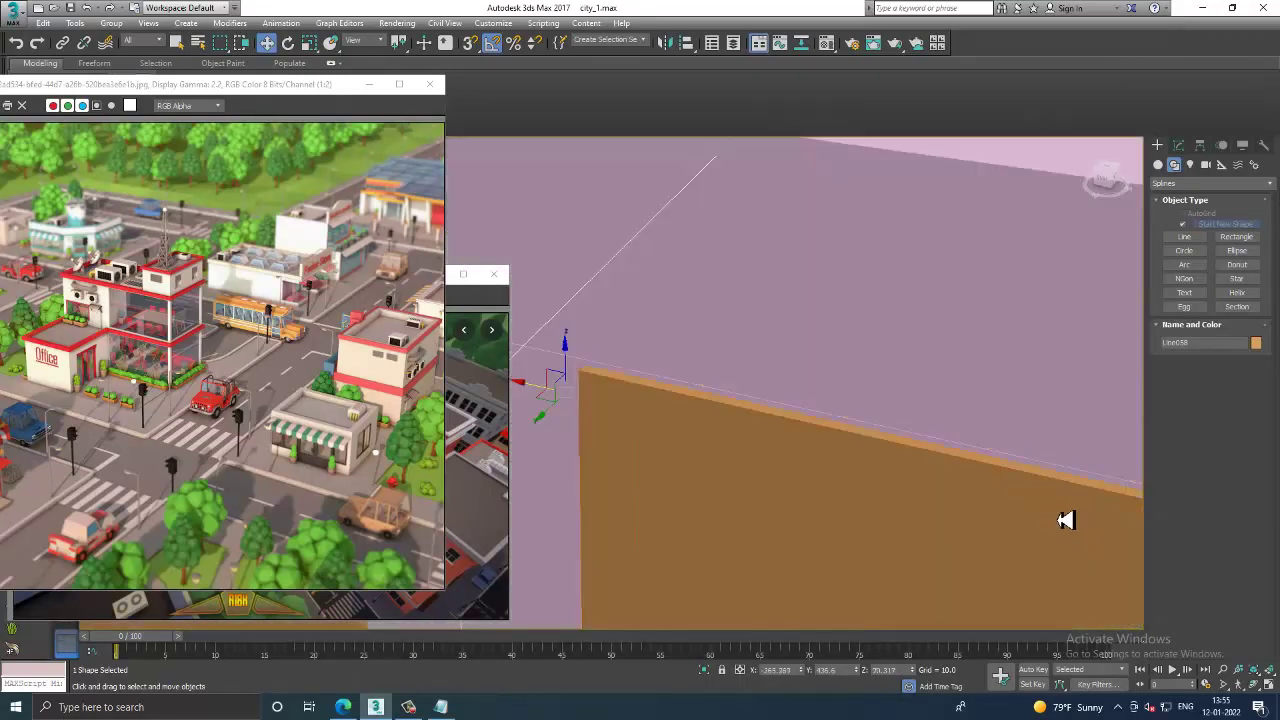
{"action": "mouse_move", "coordinate": [1063, 520]}
{"action": "middle_mouse_down", "text": "alt"}
{"action": "mouse_move", "coordinate": [1000, 506]}
{"action": "mouse_move", "coordinate": [913, 409]}
{"action": "mouse_move", "coordinate": [1007, 430]}
{"action": "middle_mouse_up", "text": "alt"}
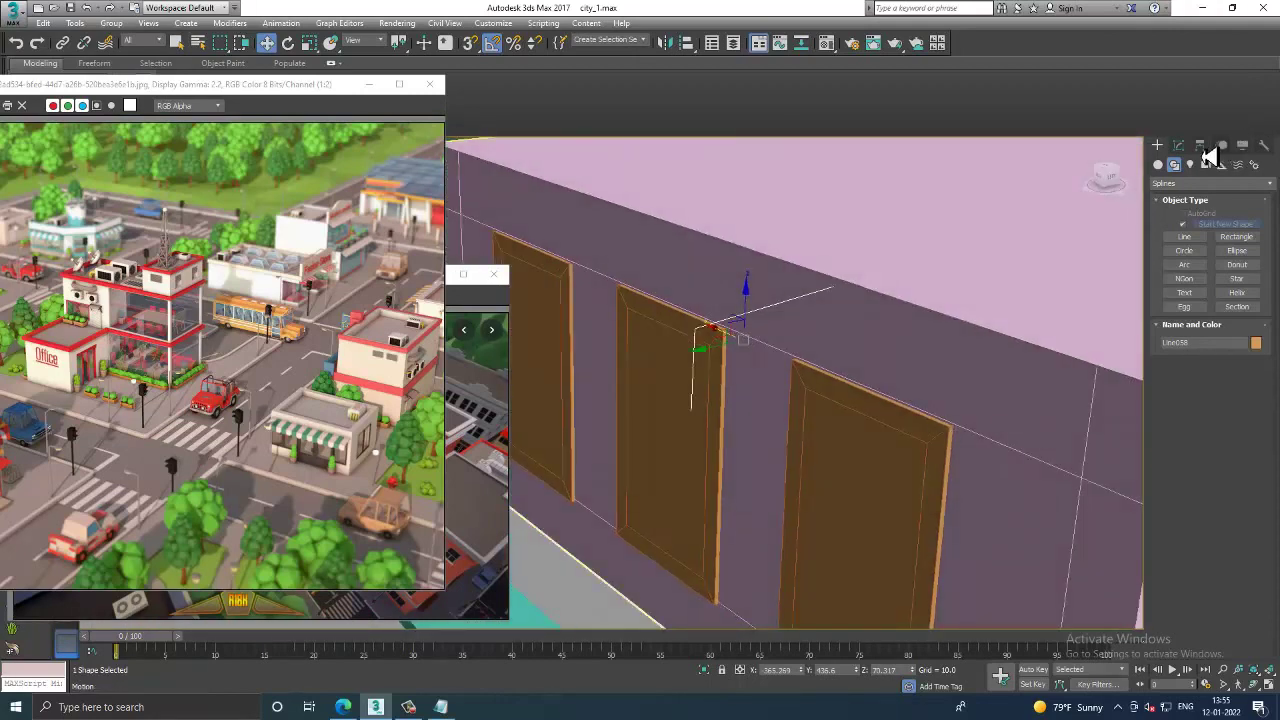
{"action": "left_click", "coordinate": [1180, 146]}
{"action": "left_click", "coordinate": [1183, 324]}
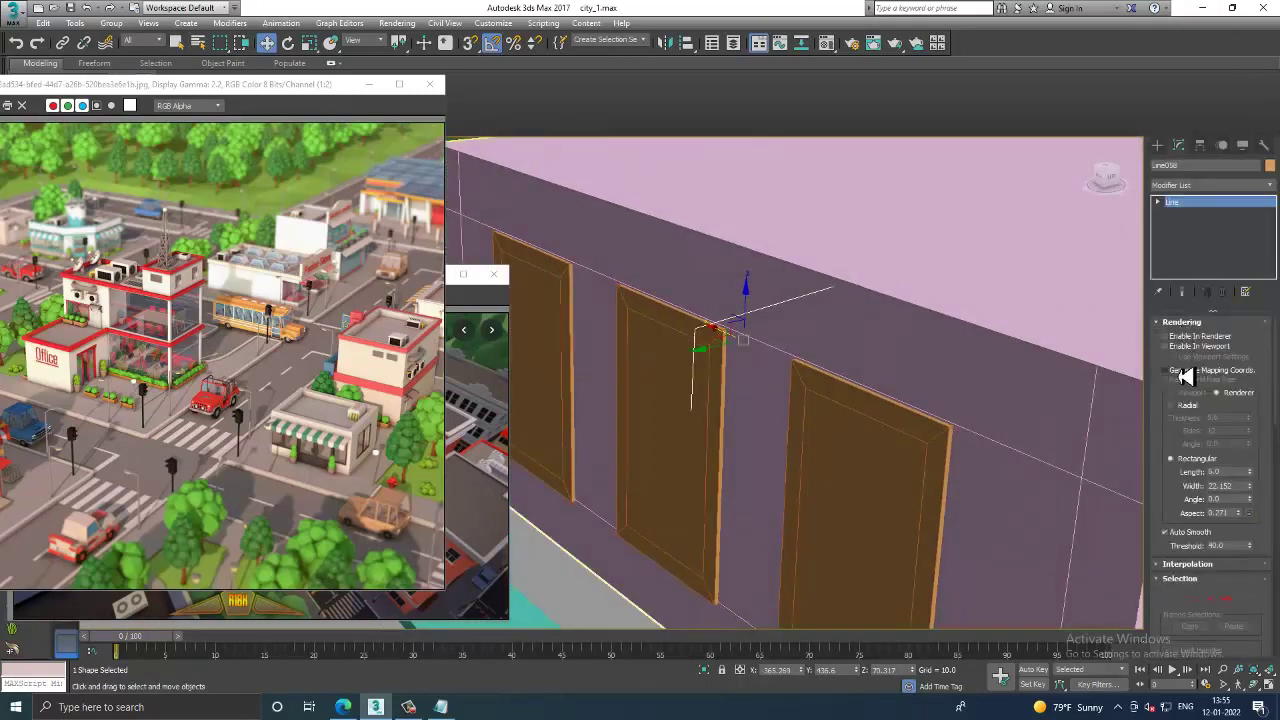
{"action": "left_click", "coordinate": [1180, 347]}
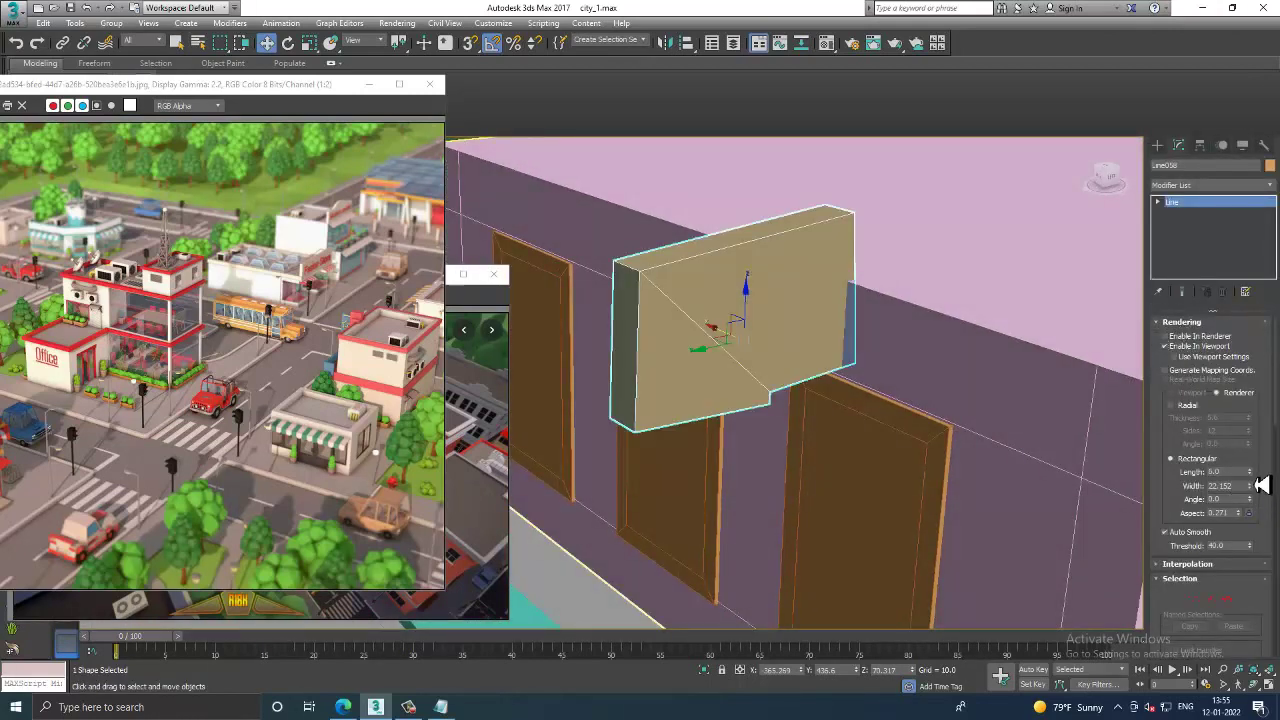
{"action": "mouse_move", "coordinate": [1260, 485]}
{"action": "left_mouse_down"}
{"action": "mouse_move", "coordinate": [1273, 563]}
{"action": "mouse_move", "coordinate": [15, 563]}
{"action": "left_mouse_up"}
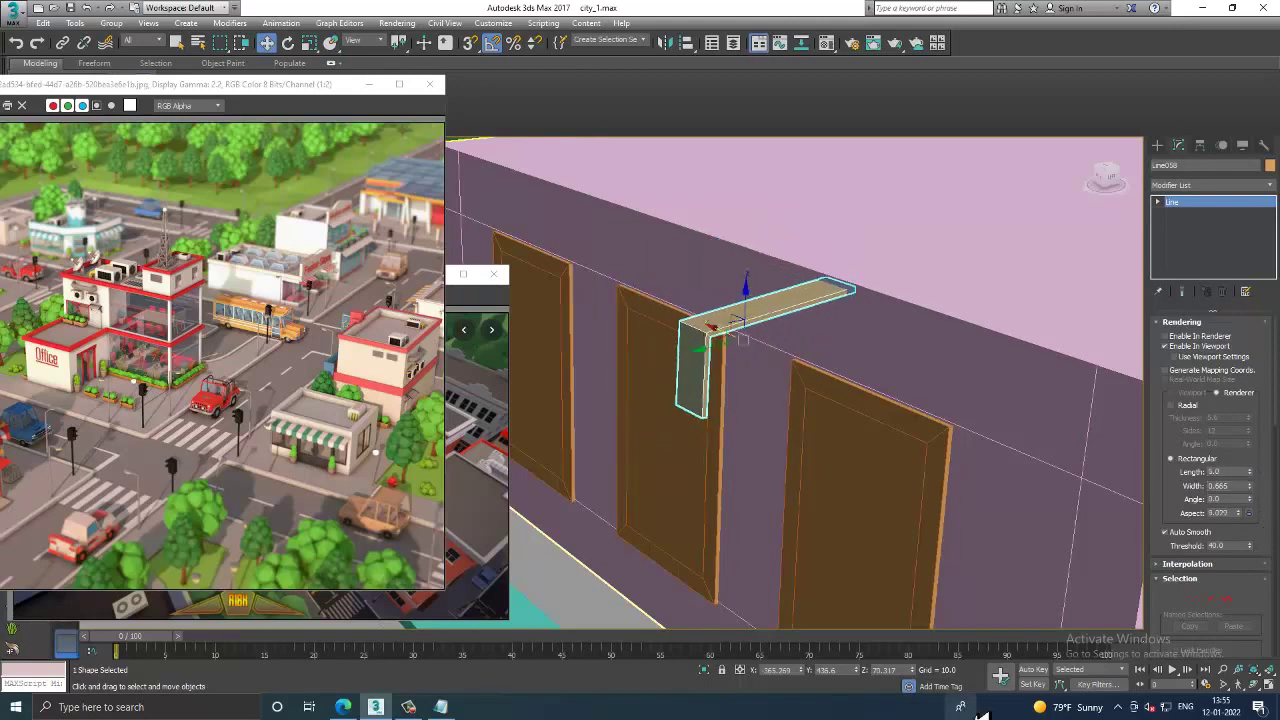
Step: Lengthen the slab to span the shop front and move it above the doors
{"action": "left_click_drag", "start_coordinate": [1257, 476], "coordinate": [1163, 256]}
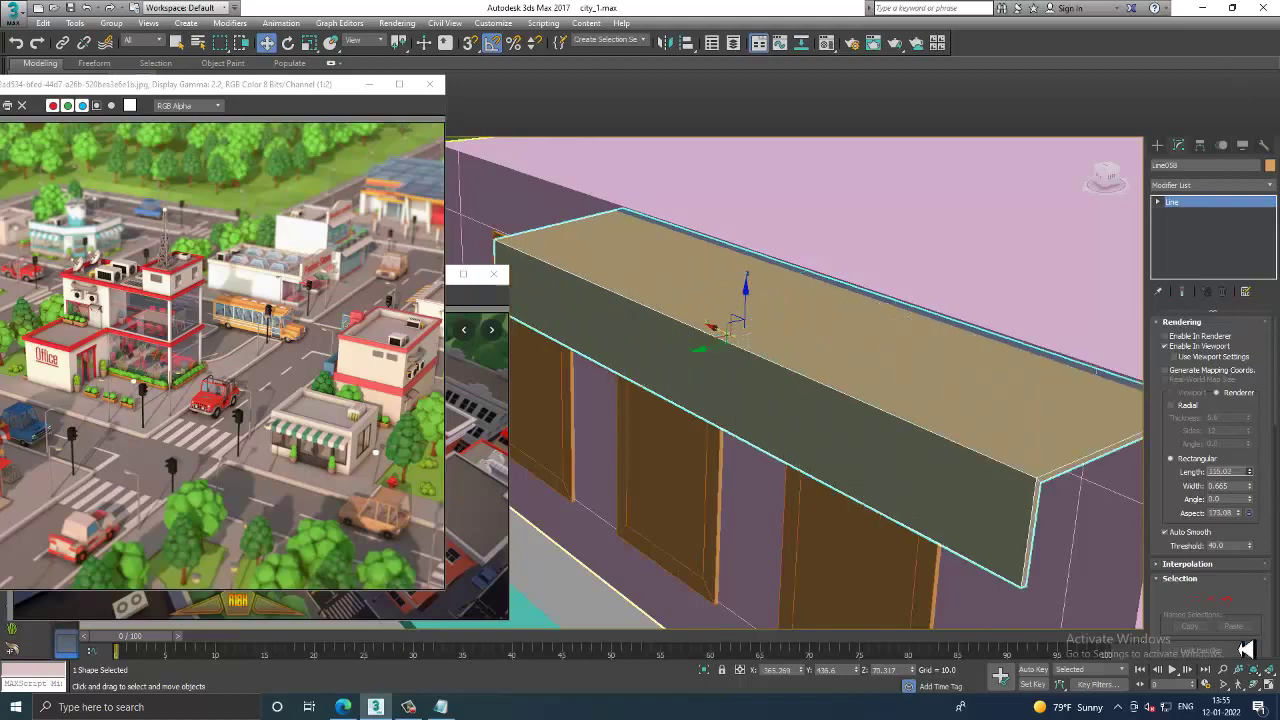
{"action": "scroll", "coordinate": [932, 426], "scroll_direction": "down", "scroll_amount": 6}
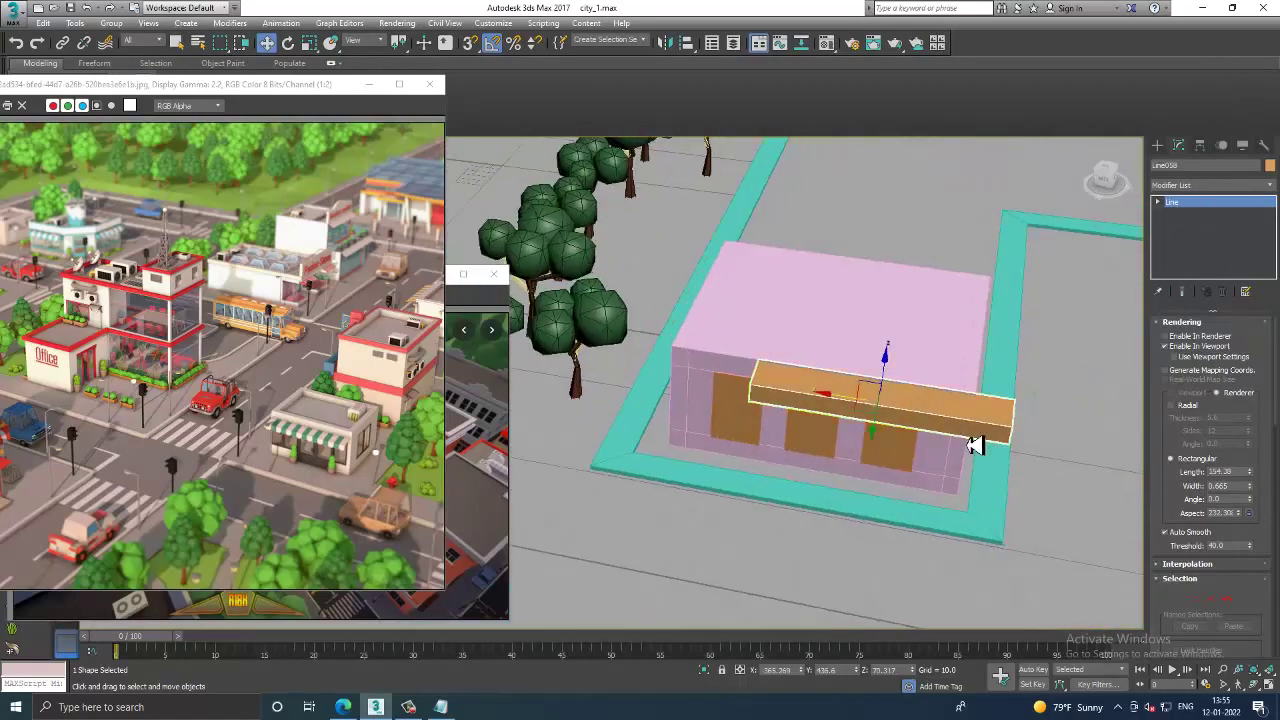
{"action": "left_click_drag", "start_coordinate": [1251, 474], "coordinate": [1251, 470]}
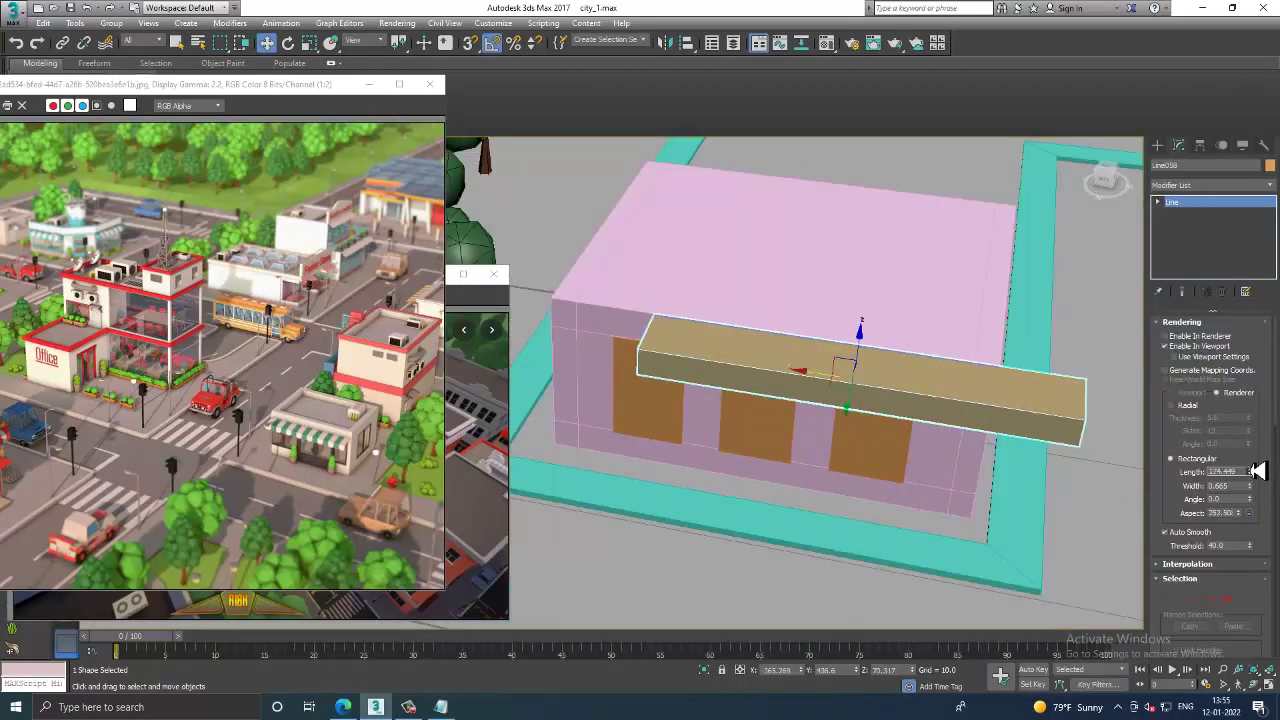
{"action": "left_click_drag", "start_coordinate": [818, 387], "coordinate": [722, 370]}
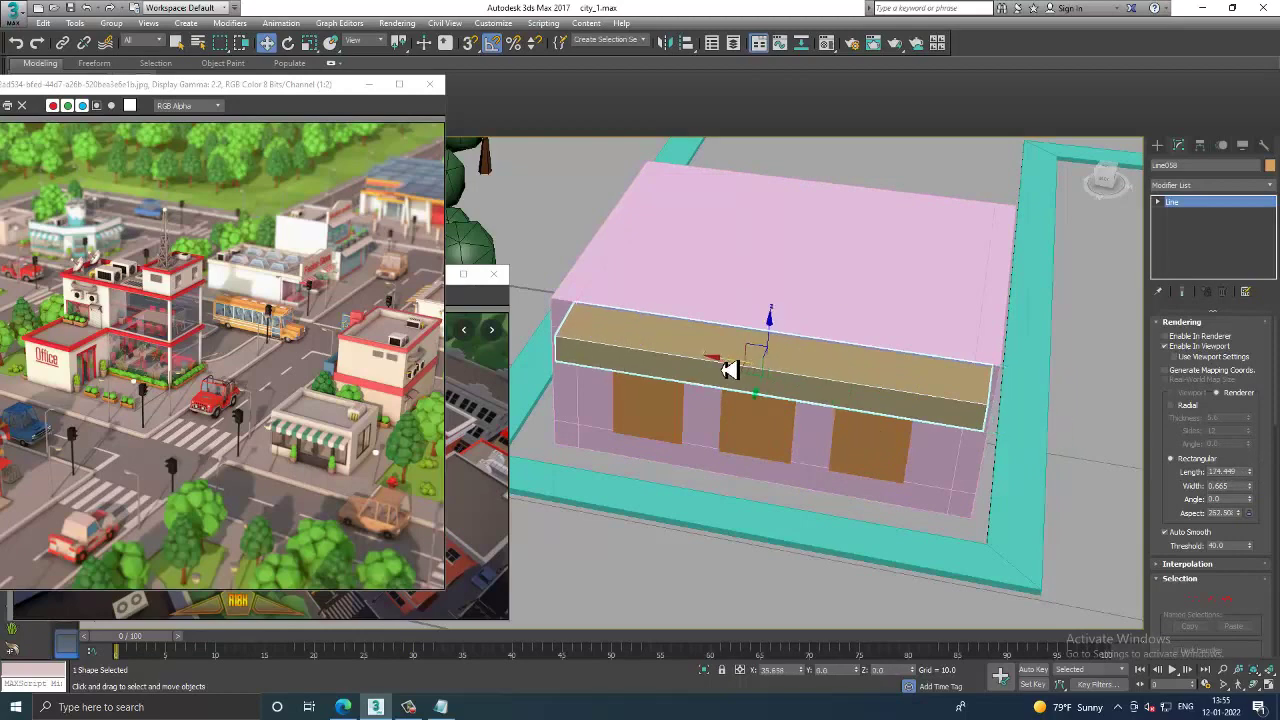
{"action": "left_click", "coordinate": [1240, 471]}
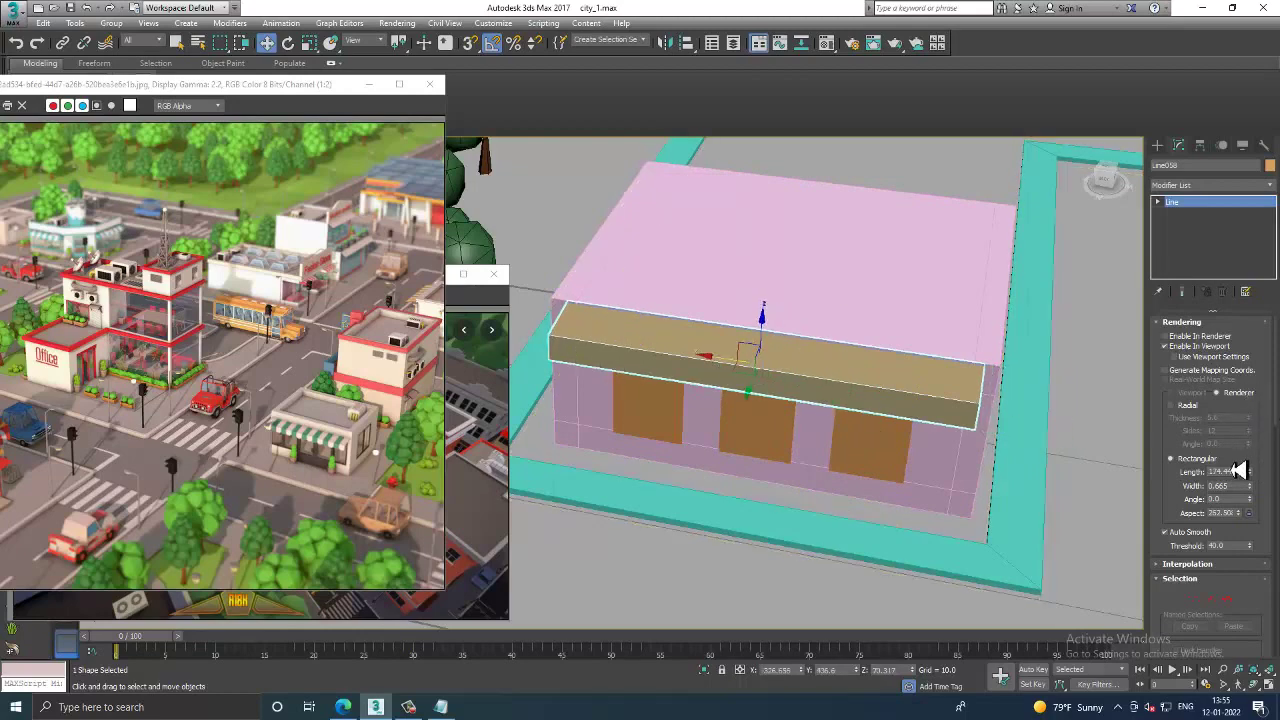
{"action": "left_click_drag", "start_coordinate": [1257, 480], "coordinate": [1257, 470]}
{"action": "mouse_move", "coordinate": [971, 380]}
{"action": "middle_mouse_down", "text": "alt"}
{"action": "mouse_move", "coordinate": [865, 362]}
{"action": "mouse_move", "coordinate": [937, 391]}
{"action": "middle_mouse_up", "text": "alt"}
Step: Convert the slab to Editable Poly and connect its edges with 20 segments
{"action": "right_click", "coordinate": [891, 365]}
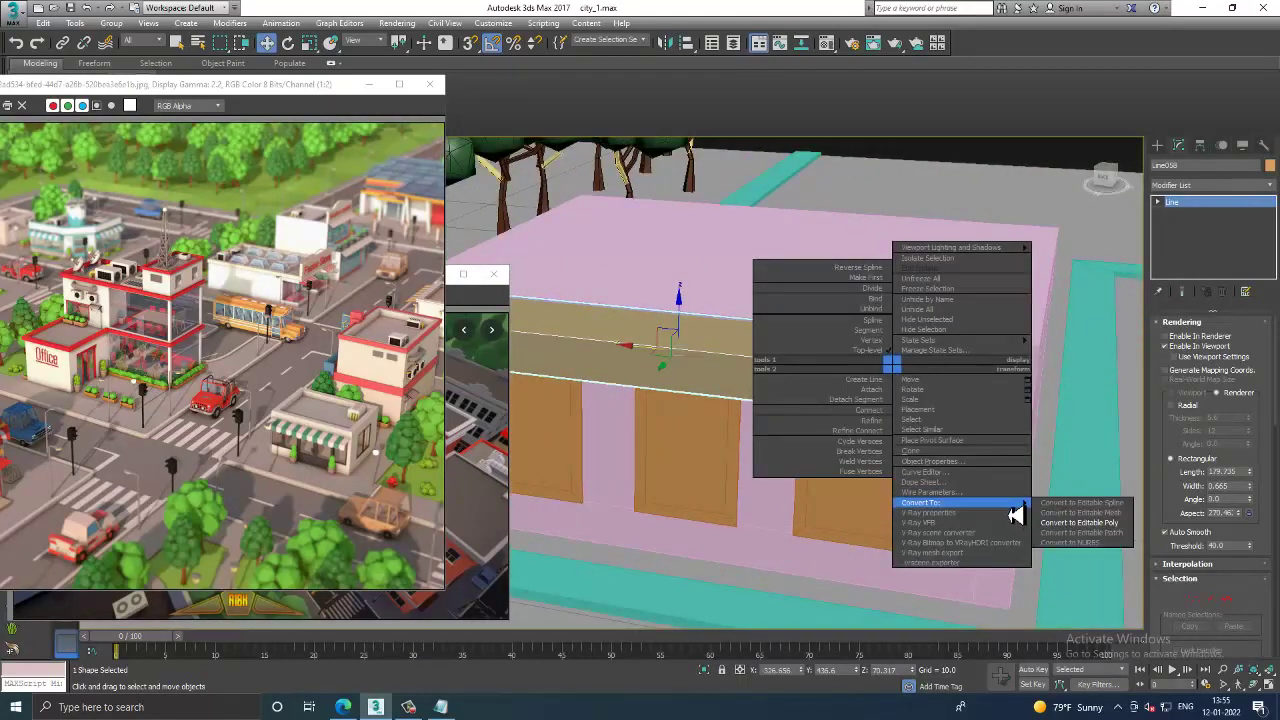
{"action": "left_click", "coordinate": [1092, 528]}
{"action": "key", "text": "2"}
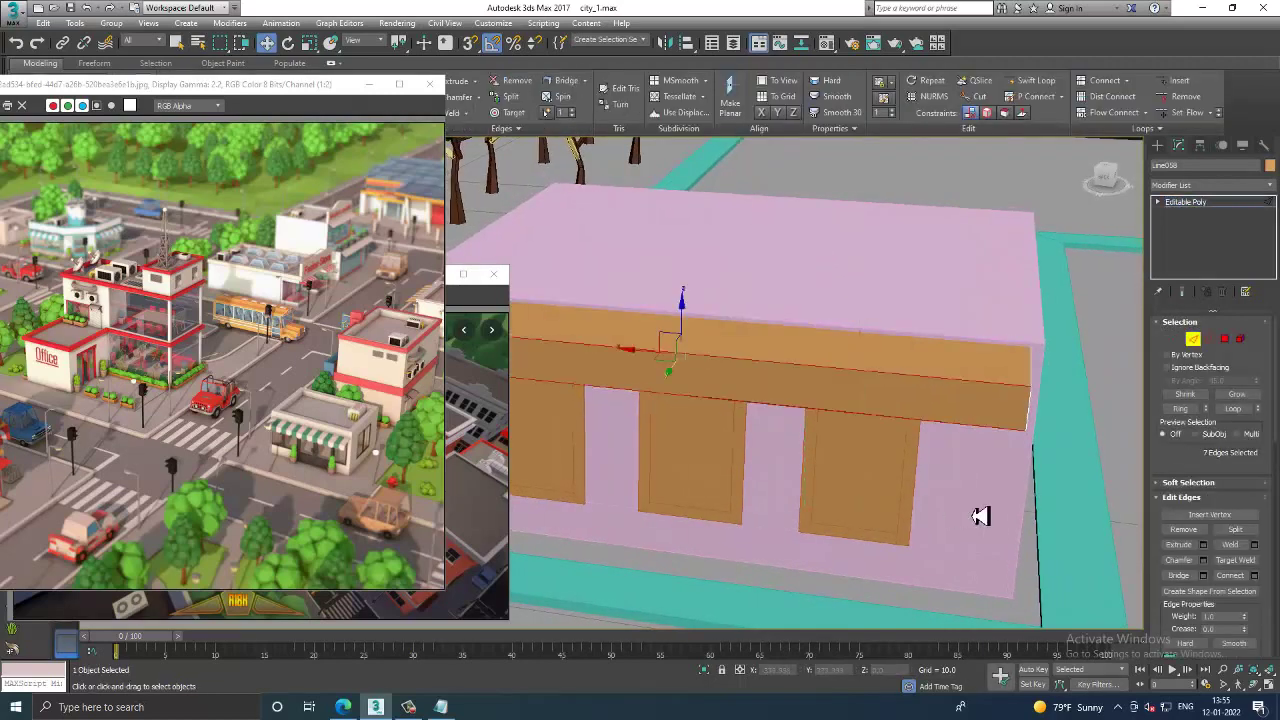
{"action": "left_click", "coordinate": [1255, 577]}
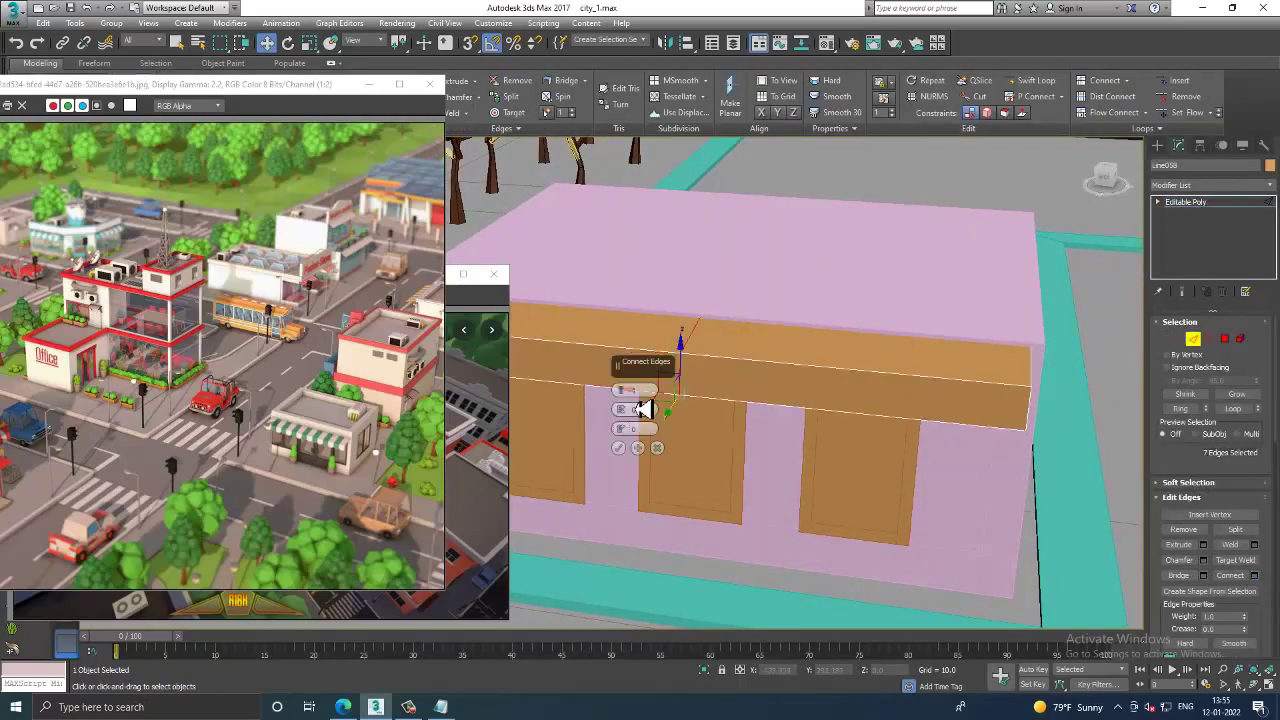
{"action": "left_click_drag", "start_coordinate": [627, 397], "coordinate": [614, 350]}
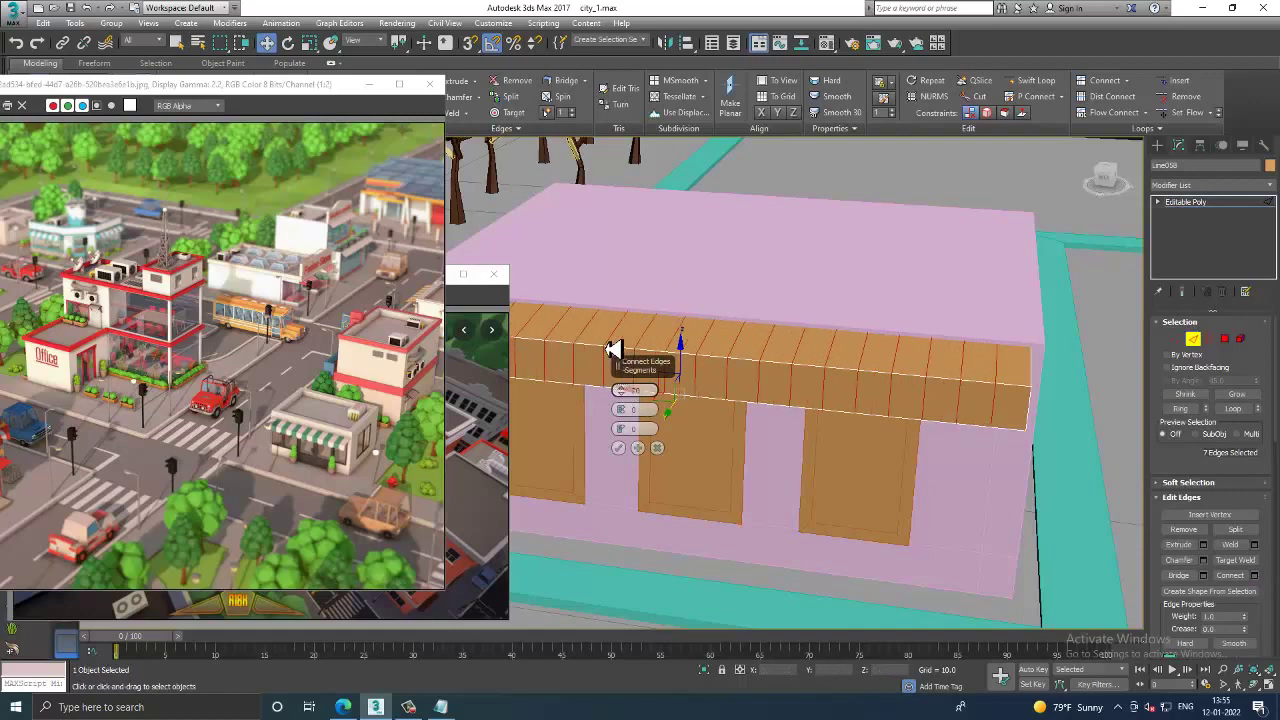
{"action": "left_click", "coordinate": [619, 448]}
Step: Select alternating vertices along the awning's lower edge to give it a jagged, scalloped edge
{"action": "mouse_move", "coordinate": [680, 334]}
{"action": "middle_mouse_down", "text": "alt"}
{"action": "mouse_move", "coordinate": [771, 349]}
{"action": "mouse_move", "coordinate": [749, 403]}
{"action": "middle_mouse_up", "text": "alt"}
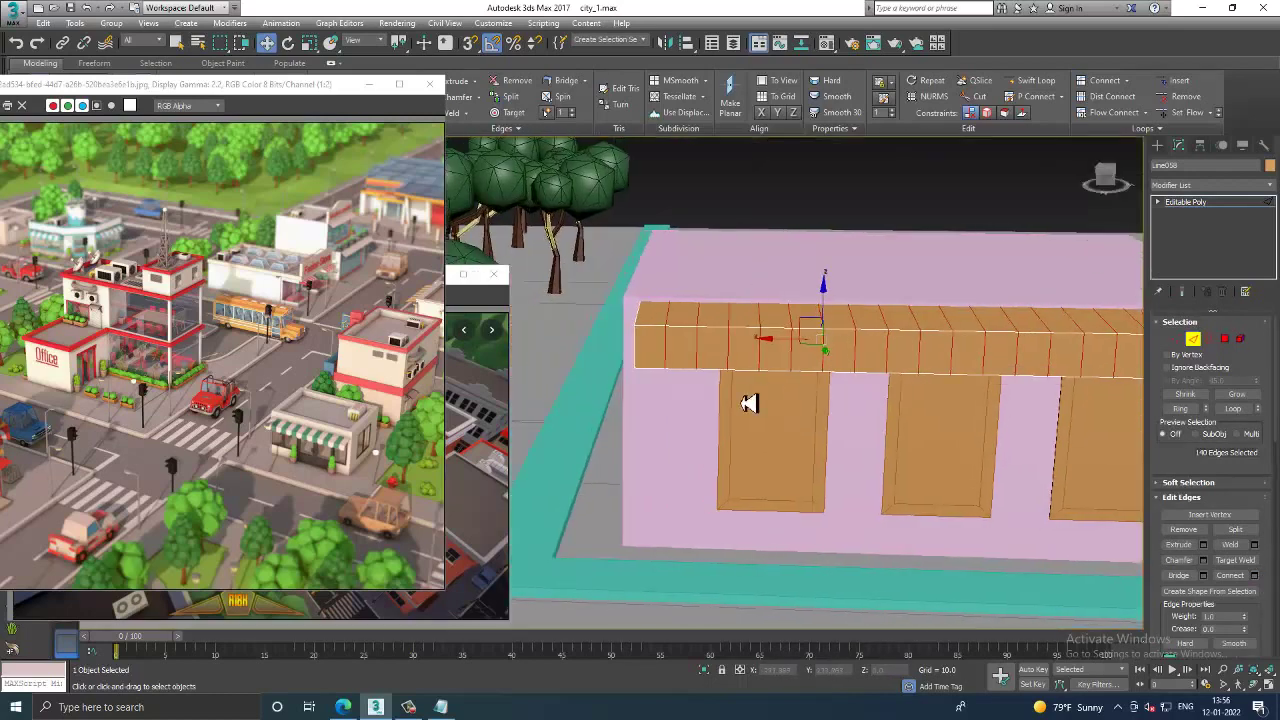
{"action": "scroll", "coordinate": [644, 383], "scroll_direction": "up", "scroll_amount": 3}
{"action": "key", "text": "1"}
{"action": "left_click_drag", "start_coordinate": [594, 354], "coordinate": [657, 406]}
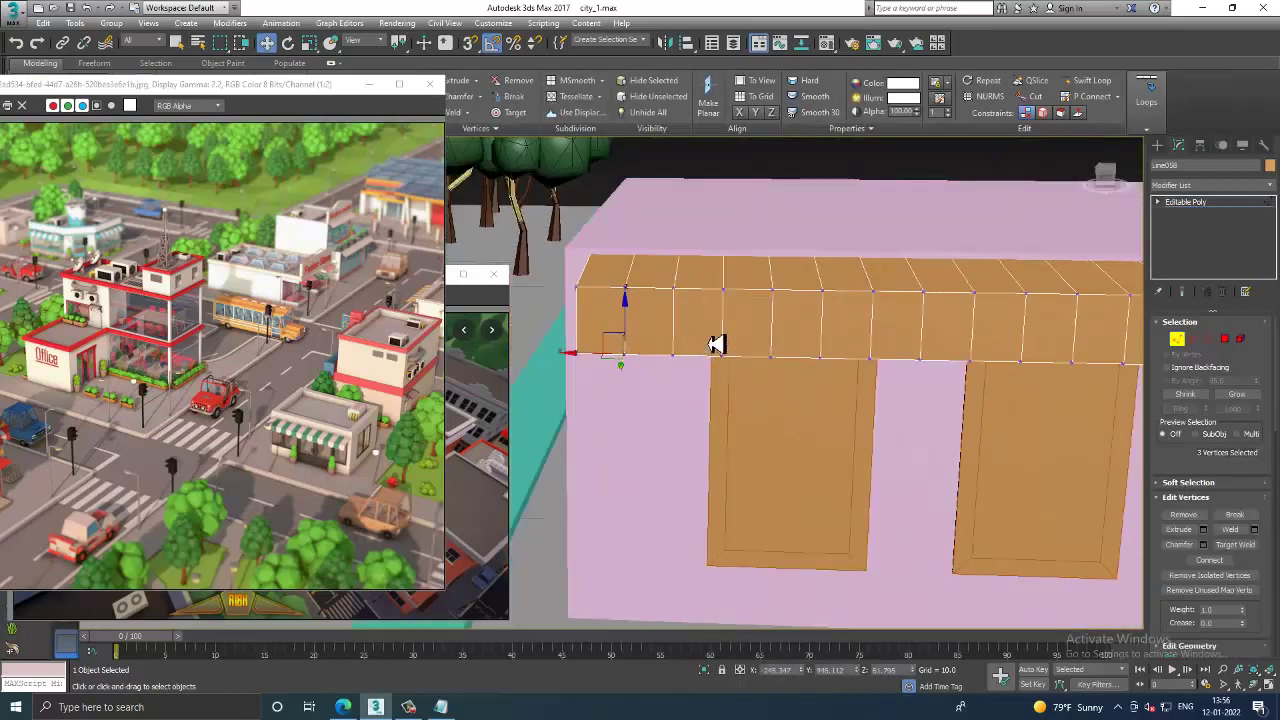
{"action": "middle_click_drag", "start_coordinate": [777, 376], "coordinate": [734, 349]}
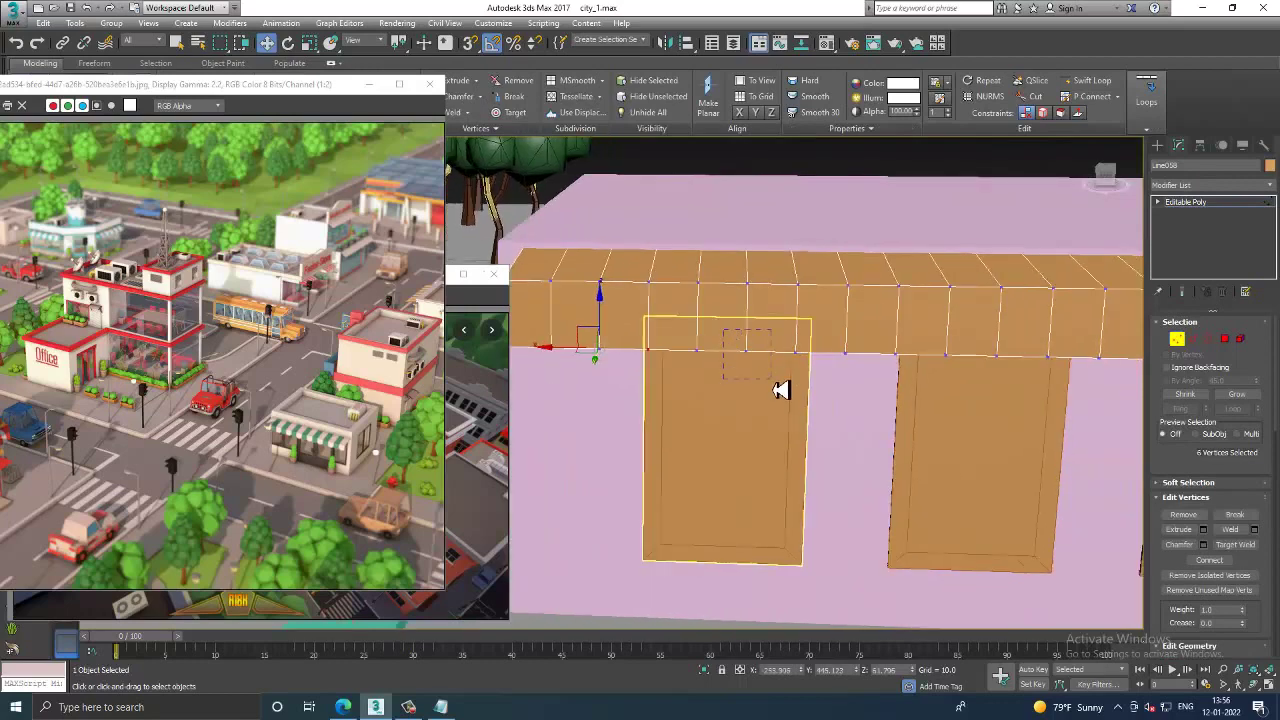
{"action": "left_click_drag", "start_coordinate": [723, 330], "coordinate": [781, 390], "text": "ctrl"}
{"action": "middle_click_drag", "start_coordinate": [781, 390], "coordinate": [727, 380]}
{"action": "left_click_drag", "start_coordinate": [837, 348], "coordinate": [746, 394], "text": "ctrl"}
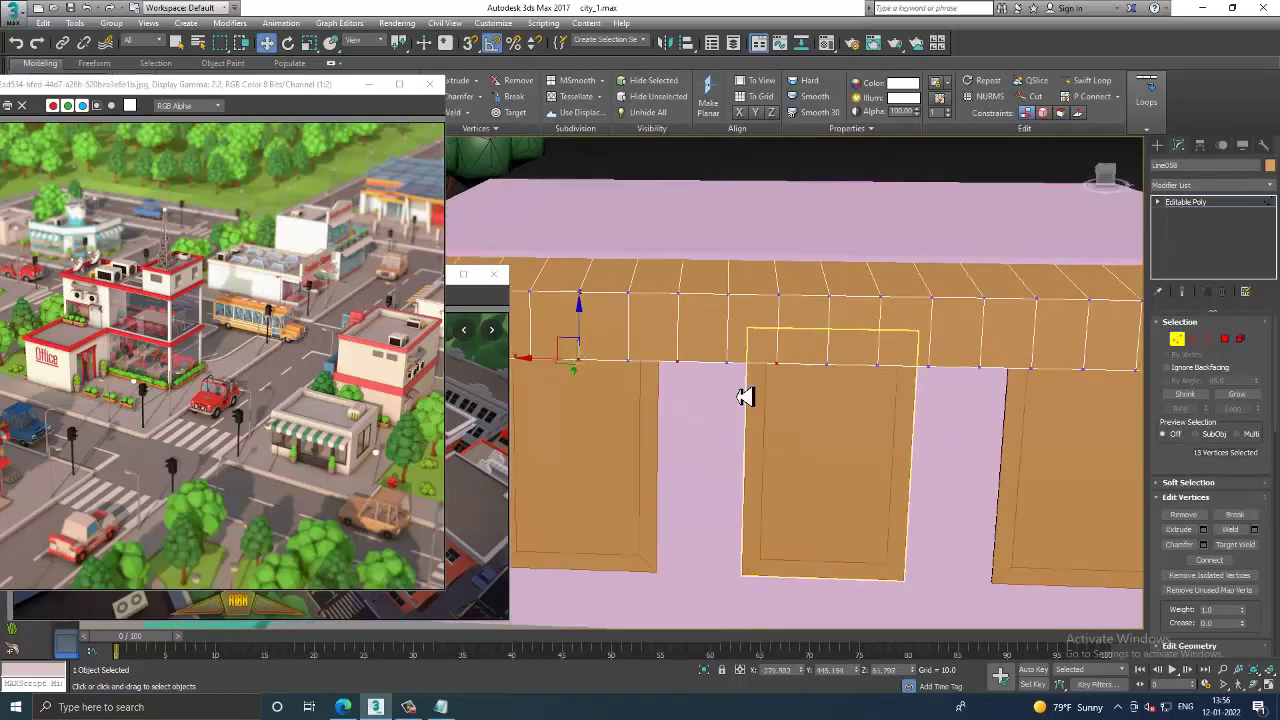
{"action": "middle_click_drag", "start_coordinate": [746, 394], "coordinate": [743, 400]}
{"action": "left_click_drag", "start_coordinate": [836, 372], "coordinate": [870, 403], "text": "ctrl"}
{"action": "mouse_move", "coordinate": [870, 403]}
{"action": "middle_mouse_down"}
{"action": "mouse_move", "coordinate": [808, 414]}
{"action": "mouse_move", "coordinate": [811, 403]}
{"action": "middle_mouse_up"}
{"action": "middle_click_drag", "start_coordinate": [933, 383], "coordinate": [843, 423]}
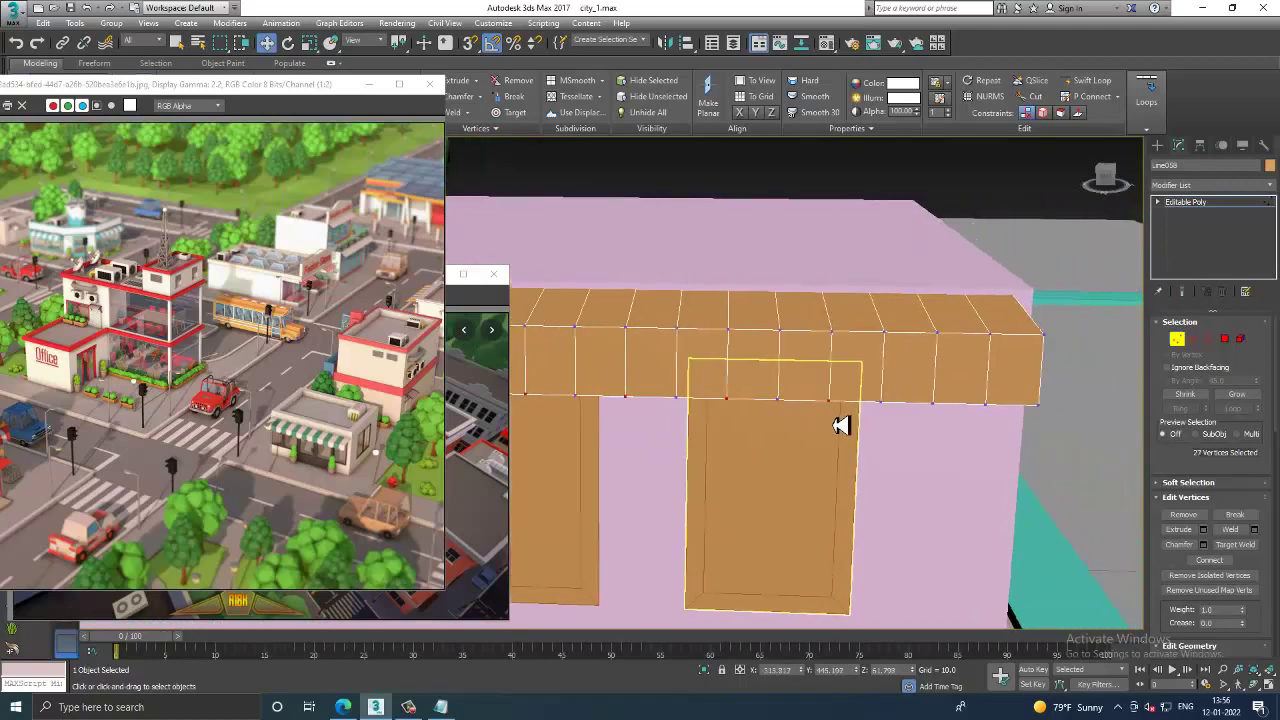
{"action": "left_click_drag", "start_coordinate": [843, 423], "coordinate": [912, 398], "text": "ctrl"}
{"action": "scroll", "coordinate": [938, 450], "scroll_direction": "down", "scroll_amount": 5}
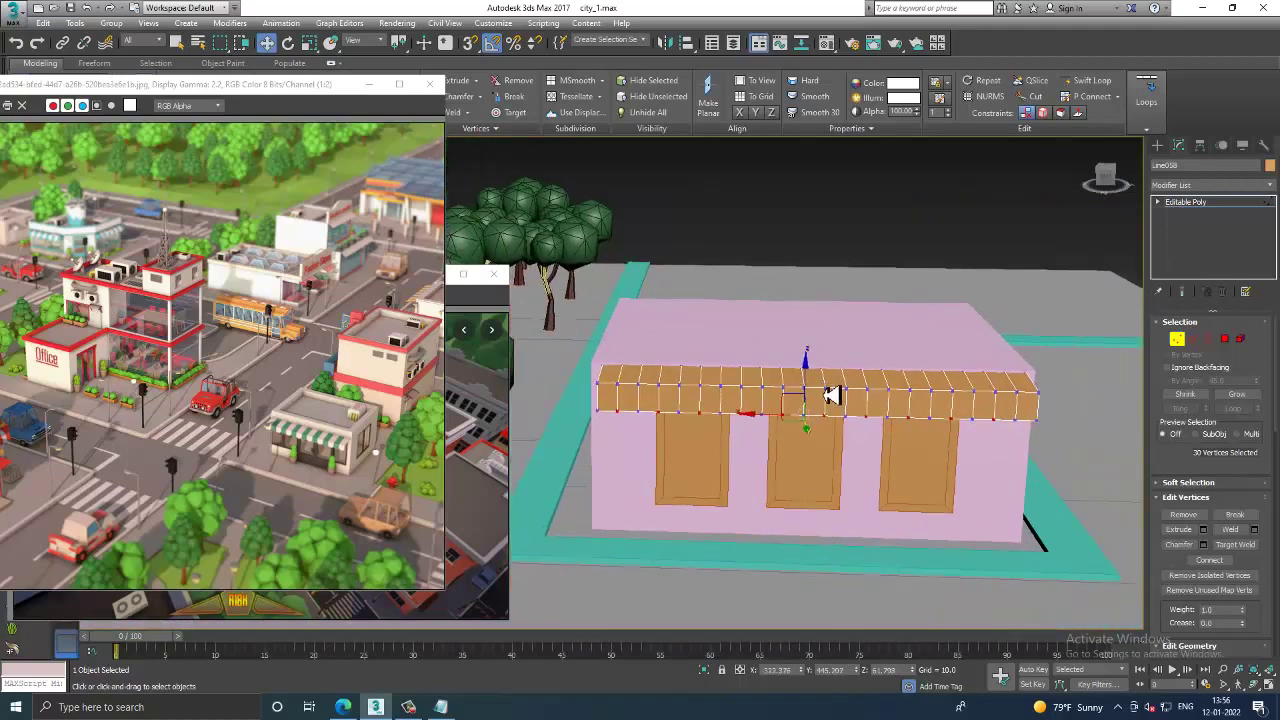
{"action": "mouse_move", "coordinate": [814, 391]}
{"action": "middle_mouse_down", "text": "alt"}
{"action": "mouse_move", "coordinate": [923, 434]}
{"action": "mouse_move", "coordinate": [860, 432]}
{"action": "middle_mouse_up", "text": "alt"}
{"action": "left_click", "coordinate": [1205, 203]}
{"action": "mouse_move", "coordinate": [940, 420]}
{"action": "middle_mouse_down", "text": "alt"}
{"action": "mouse_move", "coordinate": [960, 415]}
{"action": "mouse_move", "coordinate": [830, 372]}
{"action": "mouse_move", "coordinate": [909, 400]}
{"action": "mouse_move", "coordinate": [851, 429]}
{"action": "mouse_move", "coordinate": [889, 414]}
{"action": "mouse_move", "coordinate": [883, 397]}
{"action": "mouse_move", "coordinate": [865, 409]}
{"action": "mouse_move", "coordinate": [886, 363]}
{"action": "mouse_move", "coordinate": [866, 429]}
{"action": "middle_mouse_up", "text": "alt"}
{"action": "scroll", "coordinate": [840, 404], "scroll_direction": "up", "scroll_amount": 3}
Step: Select the top polygons of the roof box Box037
{"action": "left_click", "coordinate": [835, 355]}
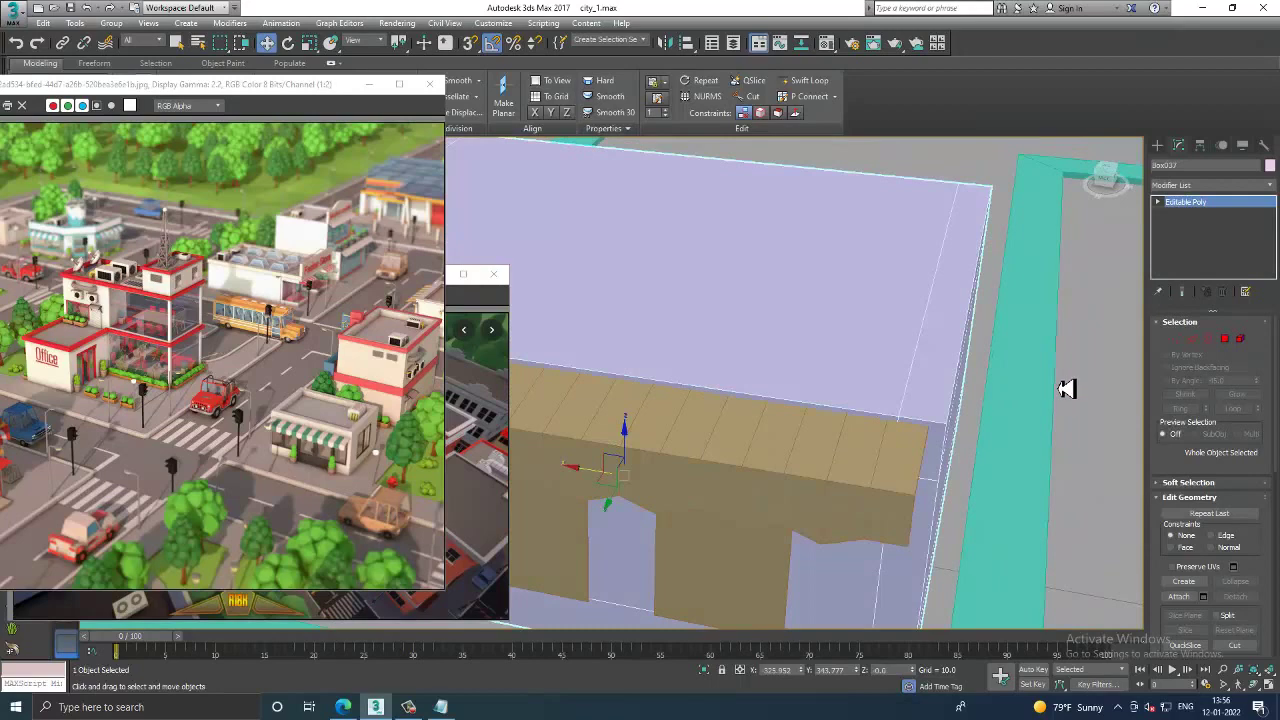
{"action": "key", "text": "4"}
{"action": "left_click", "coordinate": [951, 346]}
{"action": "left_click", "coordinate": [894, 346], "text": "ctrl"}
{"action": "middle_click_drag", "start_coordinate": [894, 346], "coordinate": [618, 338], "text": "alt"}
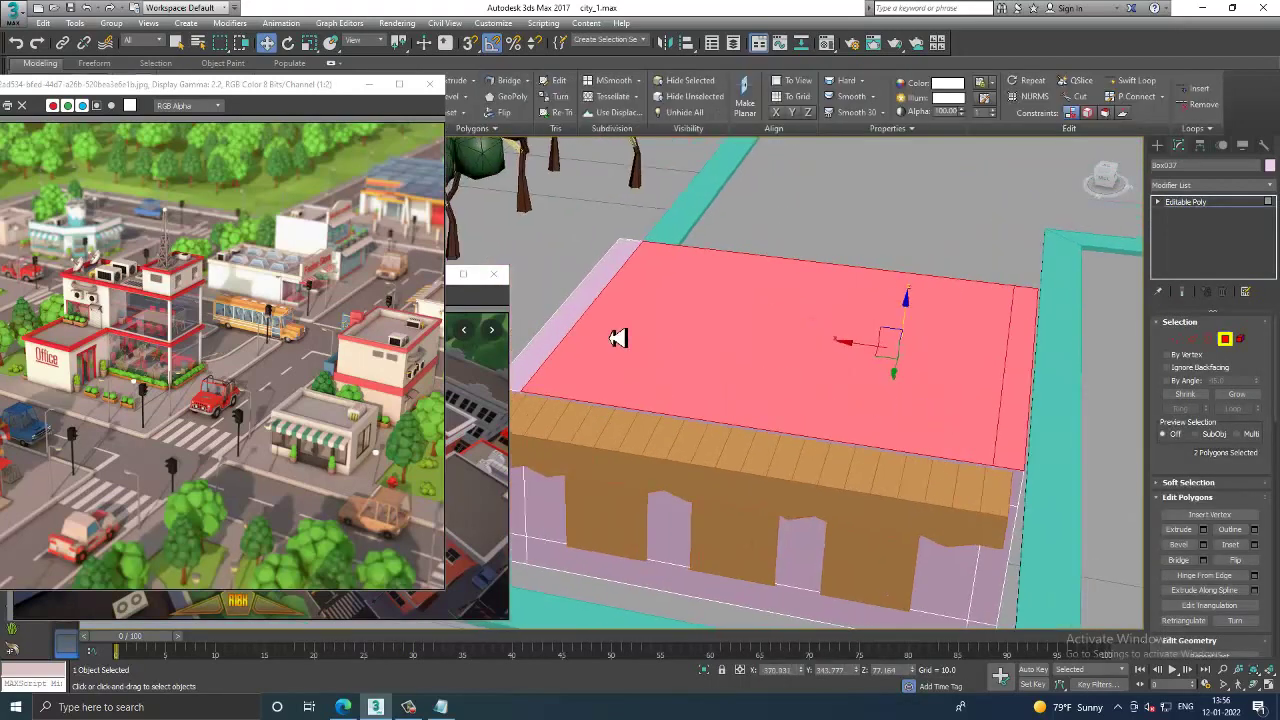
{"action": "left_click", "coordinate": [577, 323], "text": "ctrl"}
Step: Inset the roof polygons by 5.574, then extrude them by -7.452
{"action": "left_click", "coordinate": [1256, 546]}
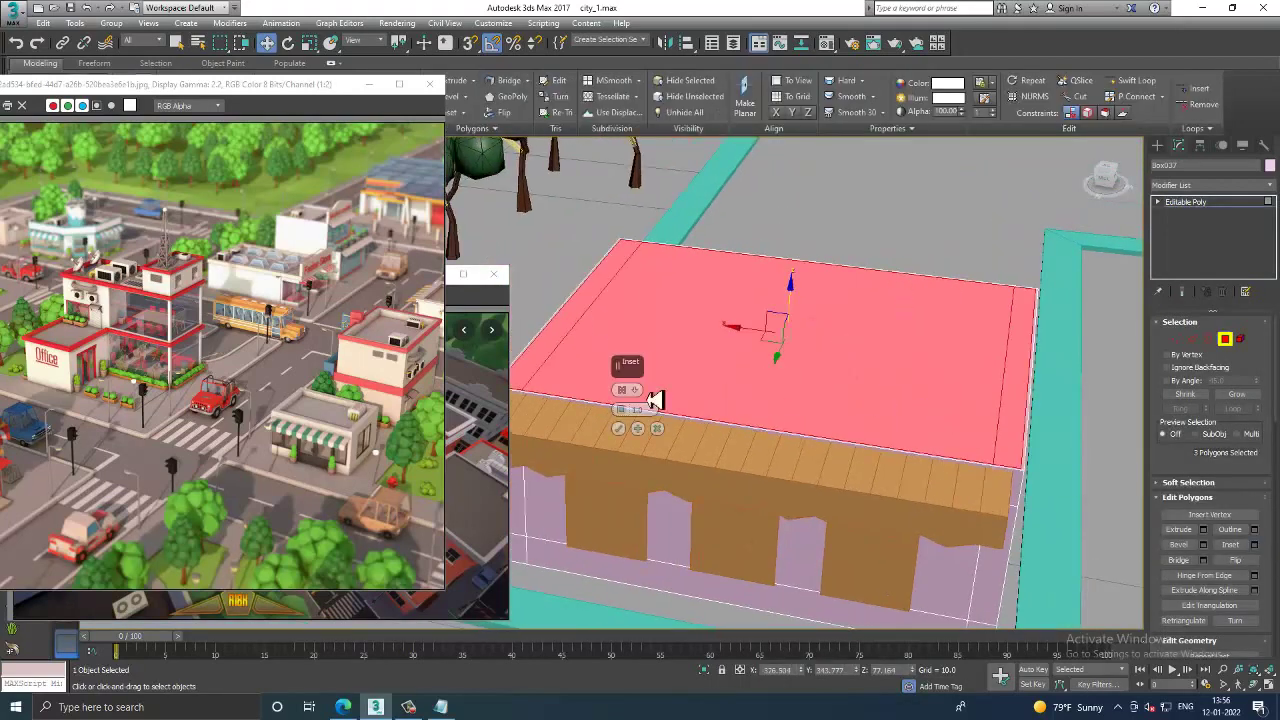
{"action": "mouse_move", "coordinate": [621, 411]}
{"action": "left_mouse_down"}
{"action": "mouse_move", "coordinate": [622, 400]}
{"action": "mouse_move", "coordinate": [632, 428]}
{"action": "left_mouse_up"}
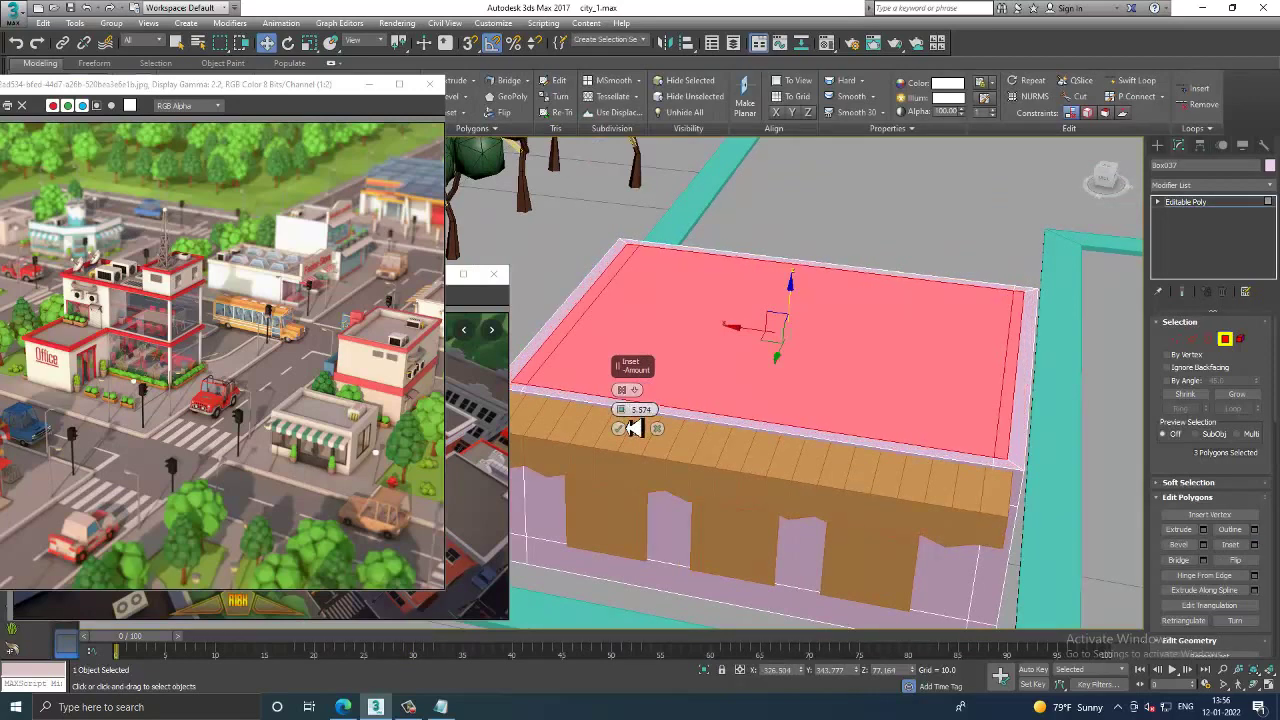
{"action": "left_click", "coordinate": [621, 429]}
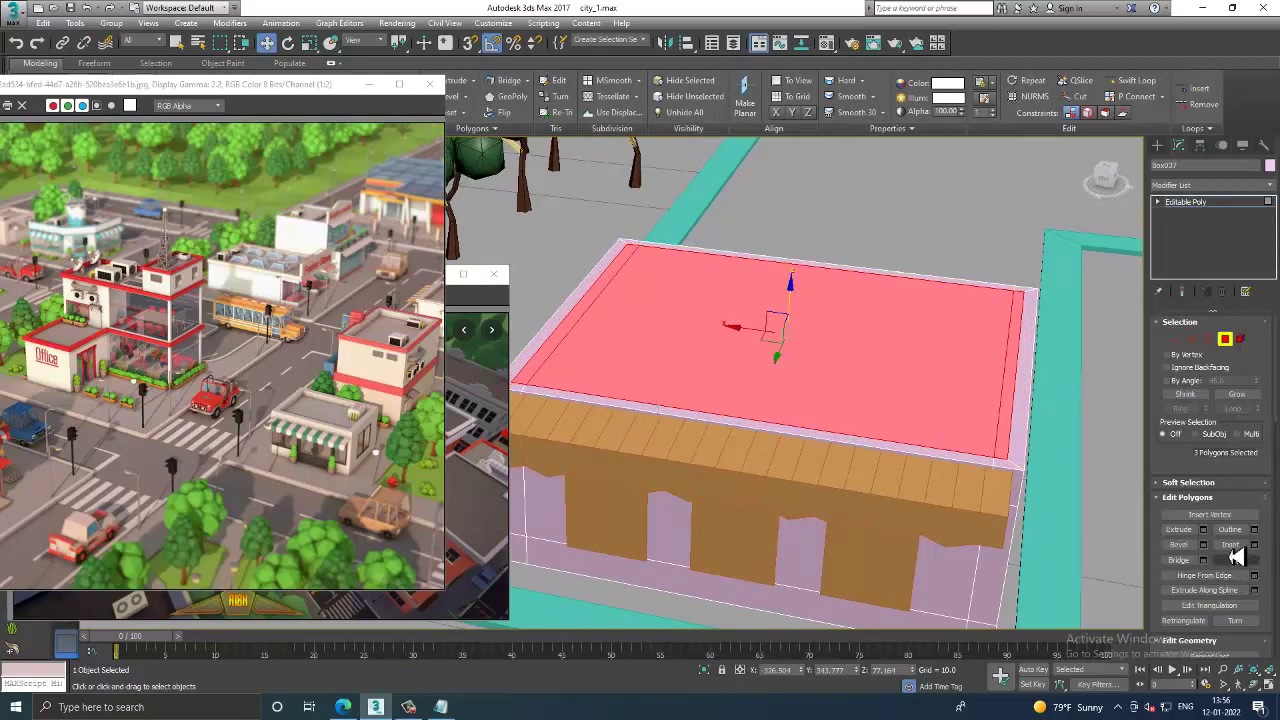
{"action": "left_click", "coordinate": [1204, 529]}
{"action": "left_click_drag", "start_coordinate": [622, 428], "coordinate": [662, 532]}
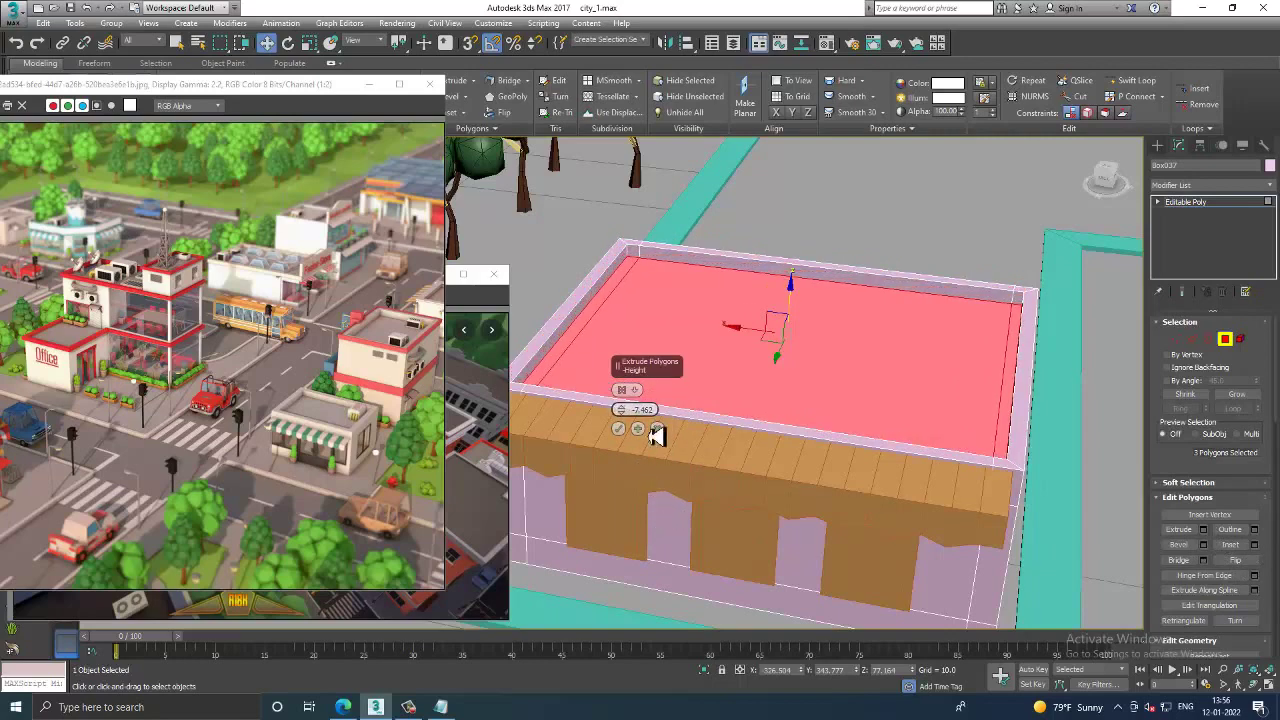
{"action": "left_click", "coordinate": [618, 428]}
{"action": "left_click", "coordinate": [1157, 145]}
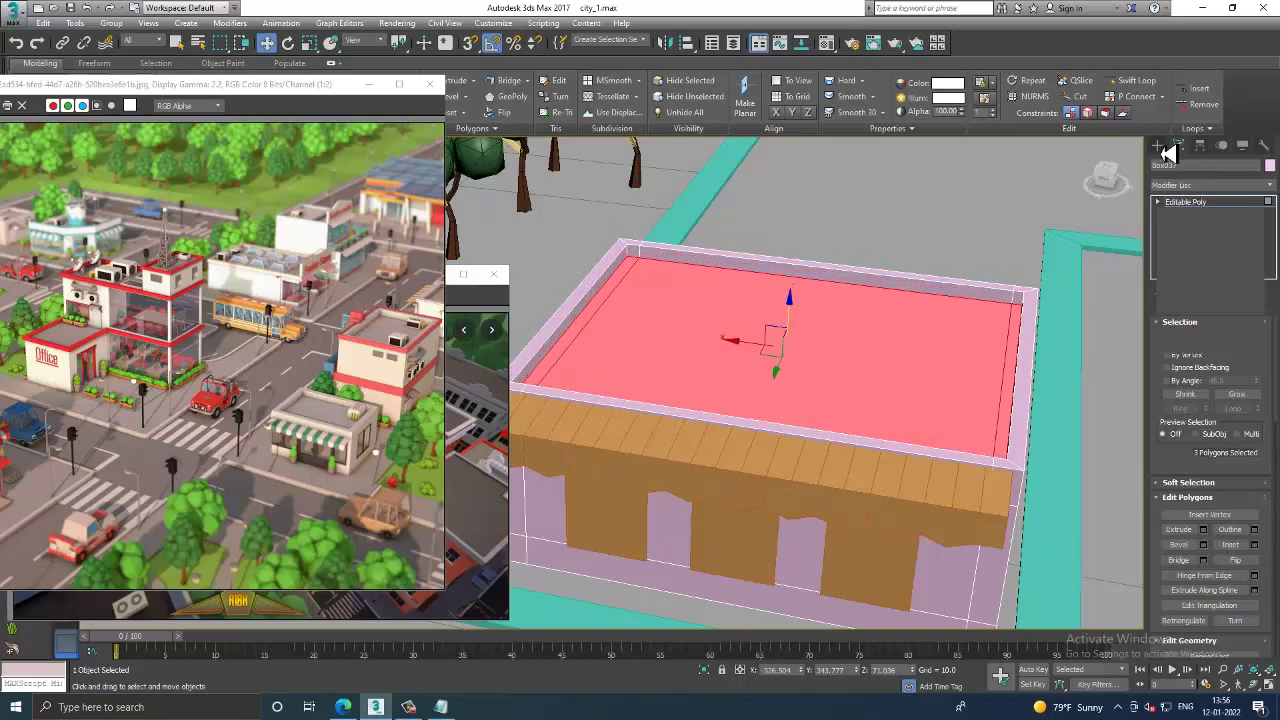
{"action": "left_click", "coordinate": [1174, 164]}
Step: Create a small green box on the roof and make it shorter
{"action": "left_click", "coordinate": [1159, 164]}
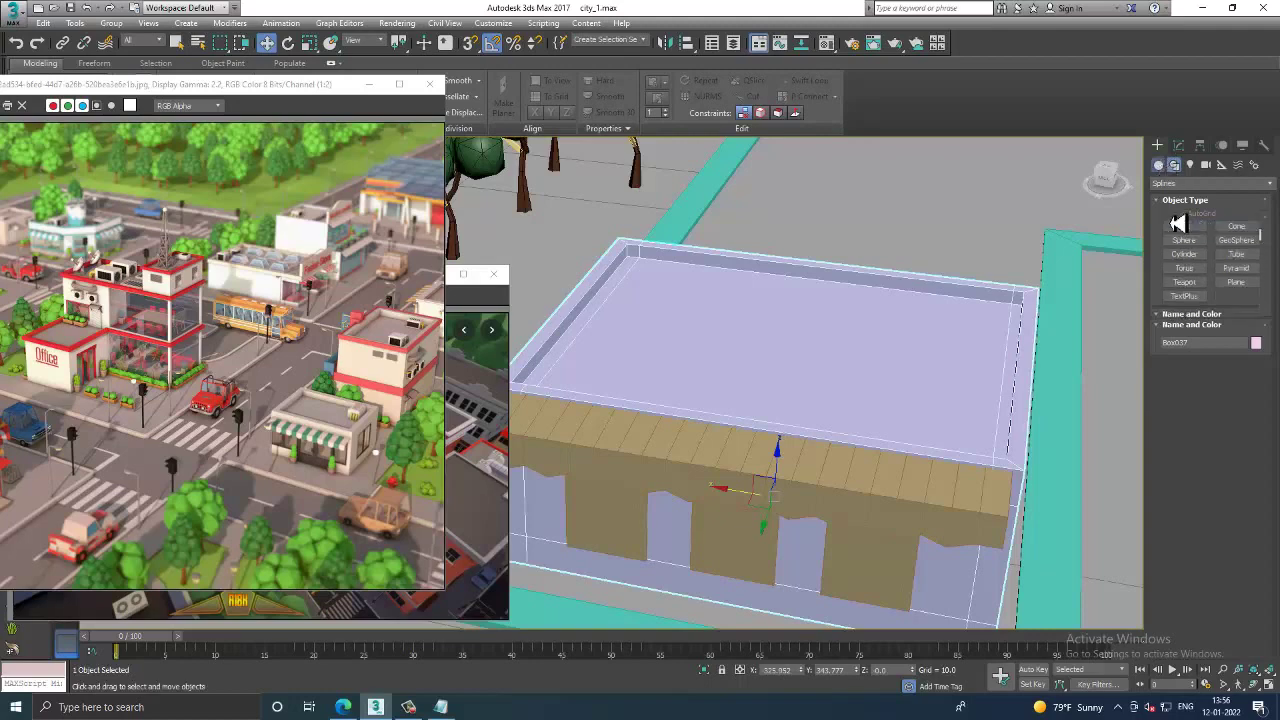
{"action": "left_click", "coordinate": [1184, 226]}
{"action": "middle_click_drag", "start_coordinate": [1060, 330], "coordinate": [955, 400], "text": "alt"}
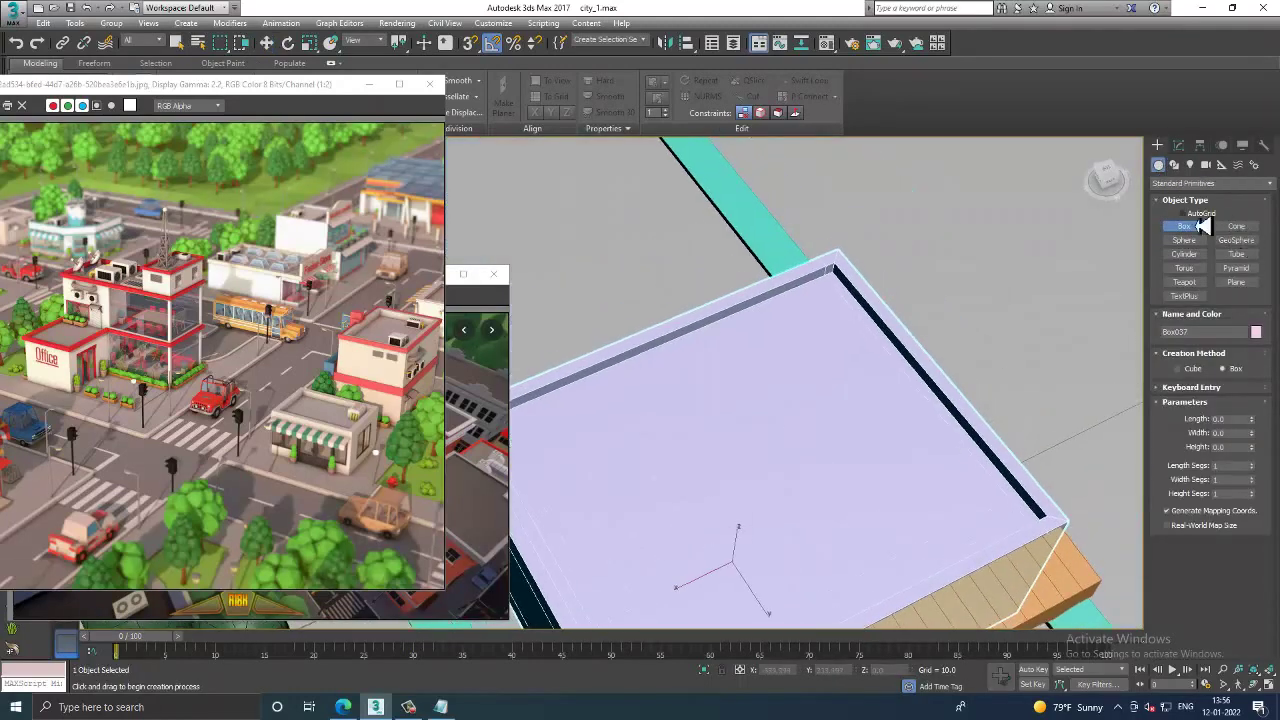
{"action": "left_click_drag", "start_coordinate": [828, 302], "coordinate": [823, 343]}
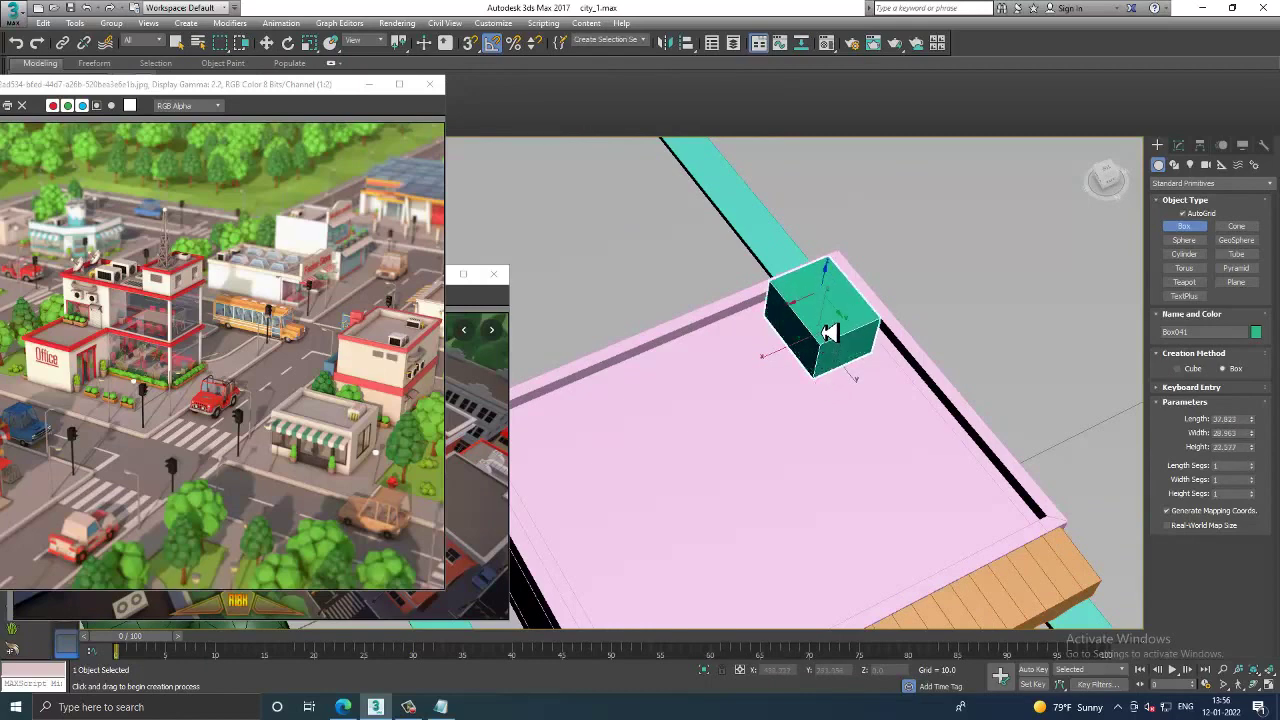
{"action": "left_click", "coordinate": [828, 332]}
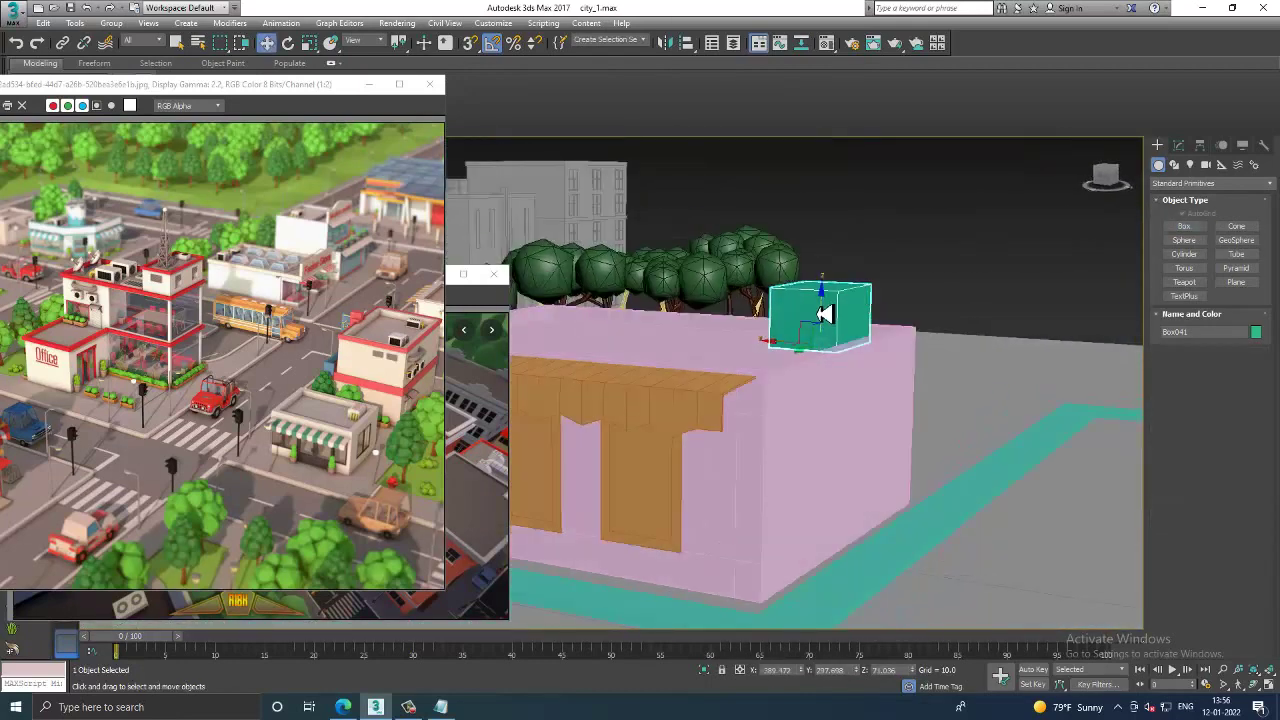
{"action": "left_click_drag", "start_coordinate": [830, 307], "coordinate": [830, 318]}
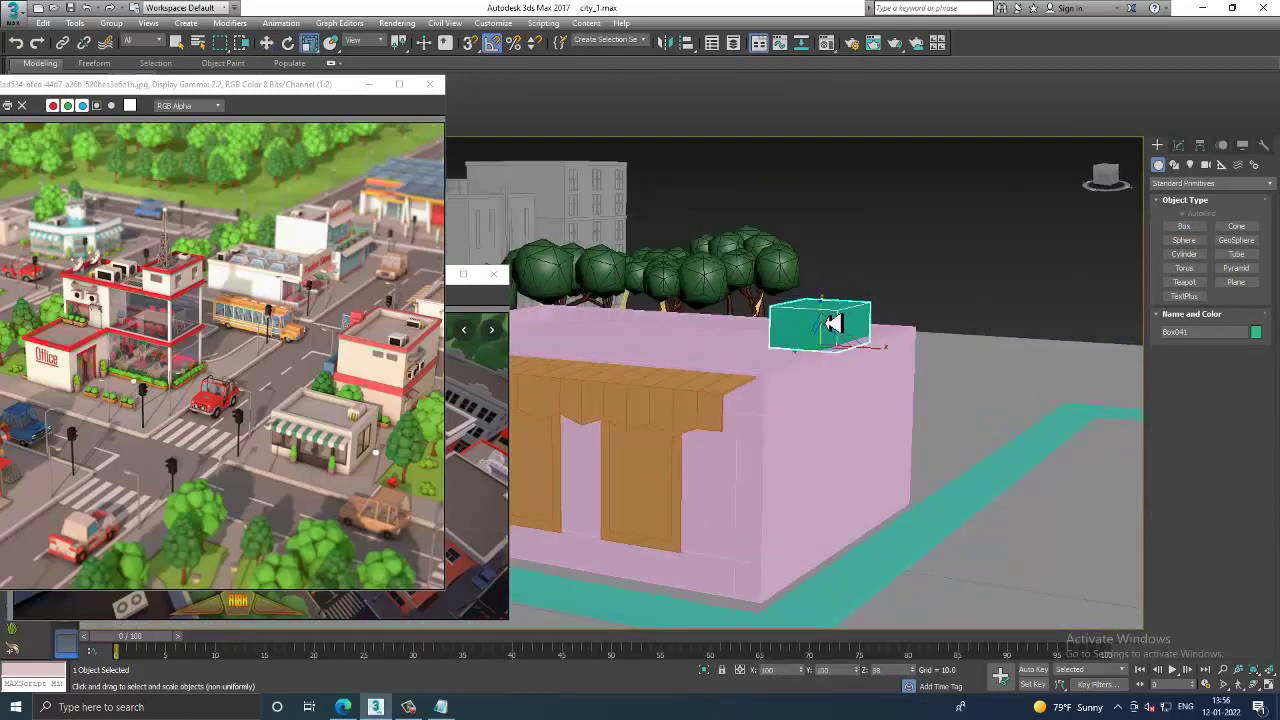
{"action": "middle_click_drag", "start_coordinate": [834, 324], "coordinate": [886, 363], "text": "alt"}
Step: Convert the green box to Editable Poly, add a Swift Loop and taper its top vertices inward
{"action": "key", "text": "w"}
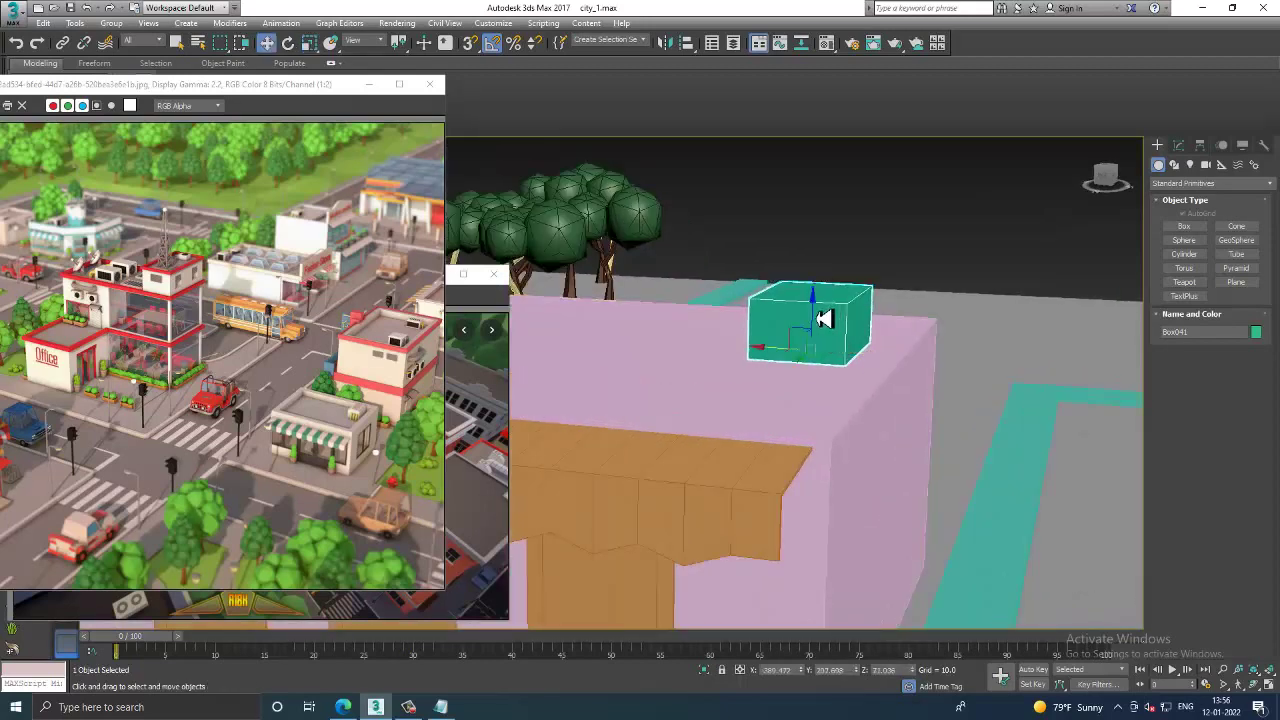
{"action": "right_click", "coordinate": [818, 318]}
{"action": "mouse_move", "coordinate": [860, 442]}
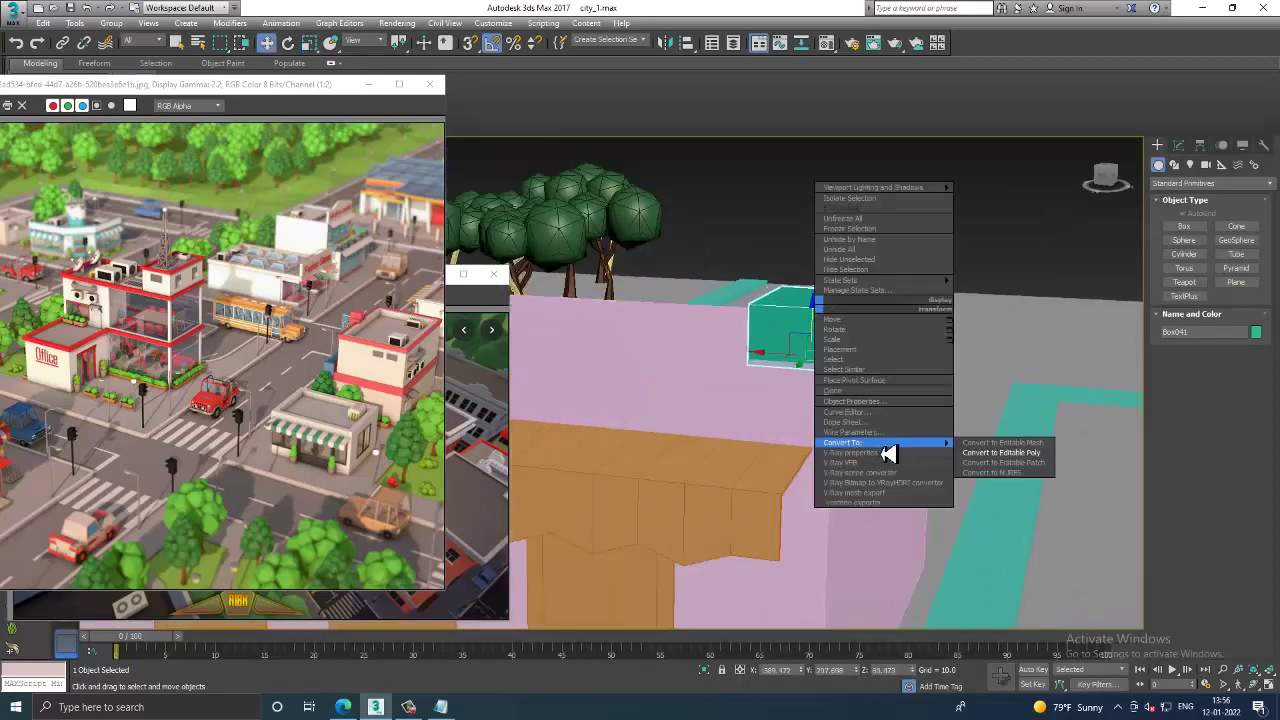
{"action": "left_click", "coordinate": [1001, 453]}
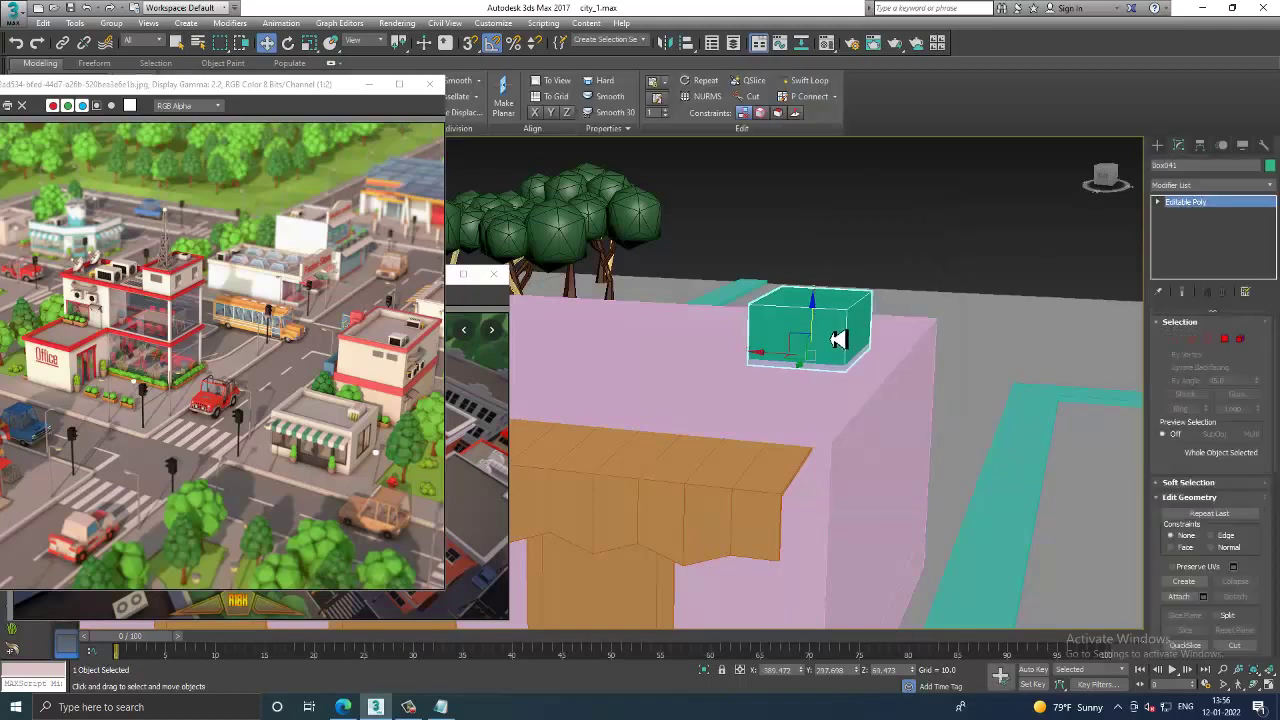
{"action": "middle_click_drag", "start_coordinate": [838, 339], "coordinate": [815, 320], "text": "alt"}
{"action": "left_click", "coordinate": [810, 80]}
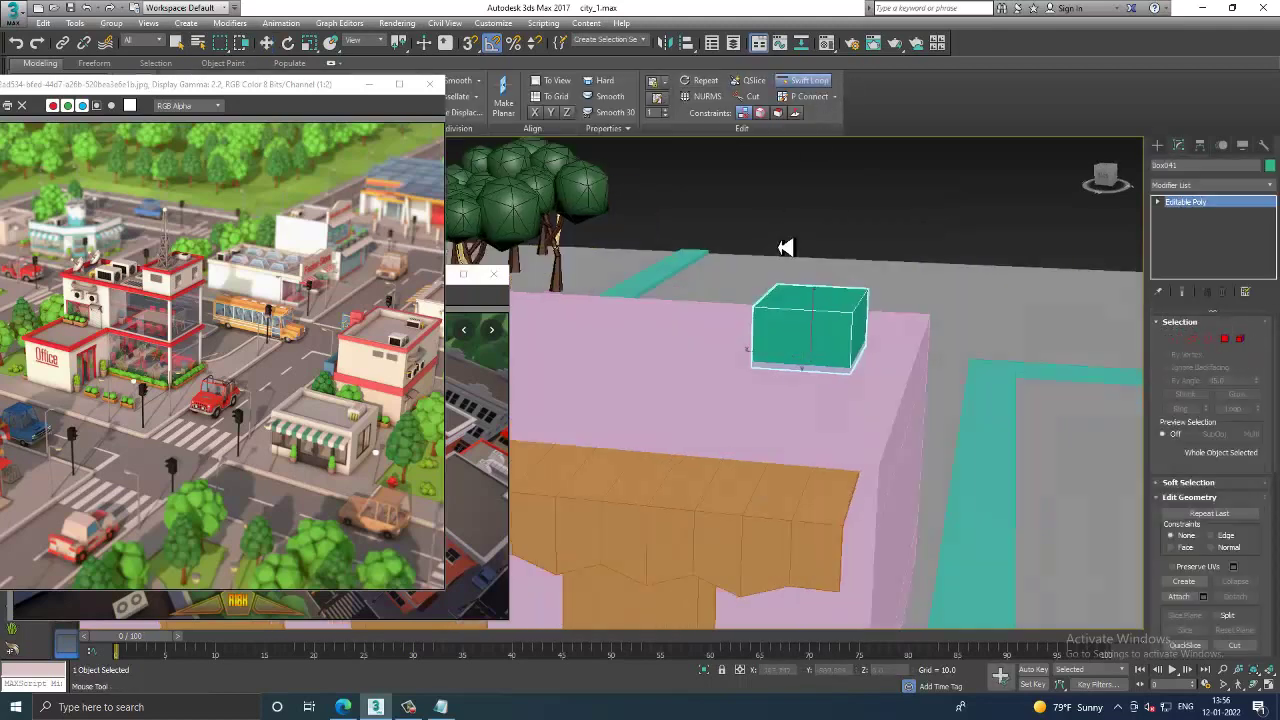
{"action": "mouse_move", "coordinate": [786, 249]}
{"action": "middle_mouse_down", "text": "alt"}
{"action": "mouse_move", "coordinate": [798, 330]}
{"action": "mouse_move", "coordinate": [837, 294]}
{"action": "mouse_move", "coordinate": [793, 284]}
{"action": "middle_mouse_up", "text": "alt"}
{"action": "key", "text": "1"}
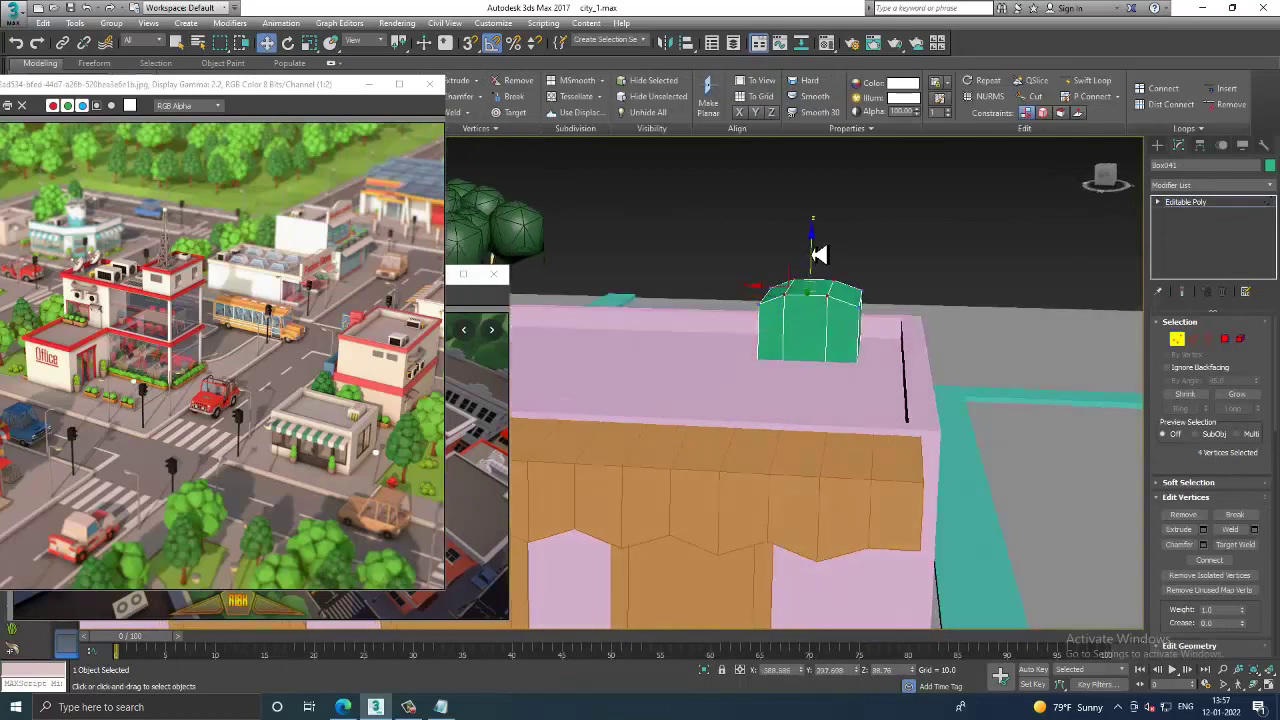
{"action": "scroll", "coordinate": [920, 343], "scroll_direction": "down", "scroll_amount": 3}
{"action": "mouse_move", "coordinate": [920, 343]}
{"action": "middle_mouse_down", "text": "alt"}
{"action": "mouse_move", "coordinate": [894, 303]}
{"action": "mouse_move", "coordinate": [915, 322]}
{"action": "middle_mouse_up", "text": "alt"}
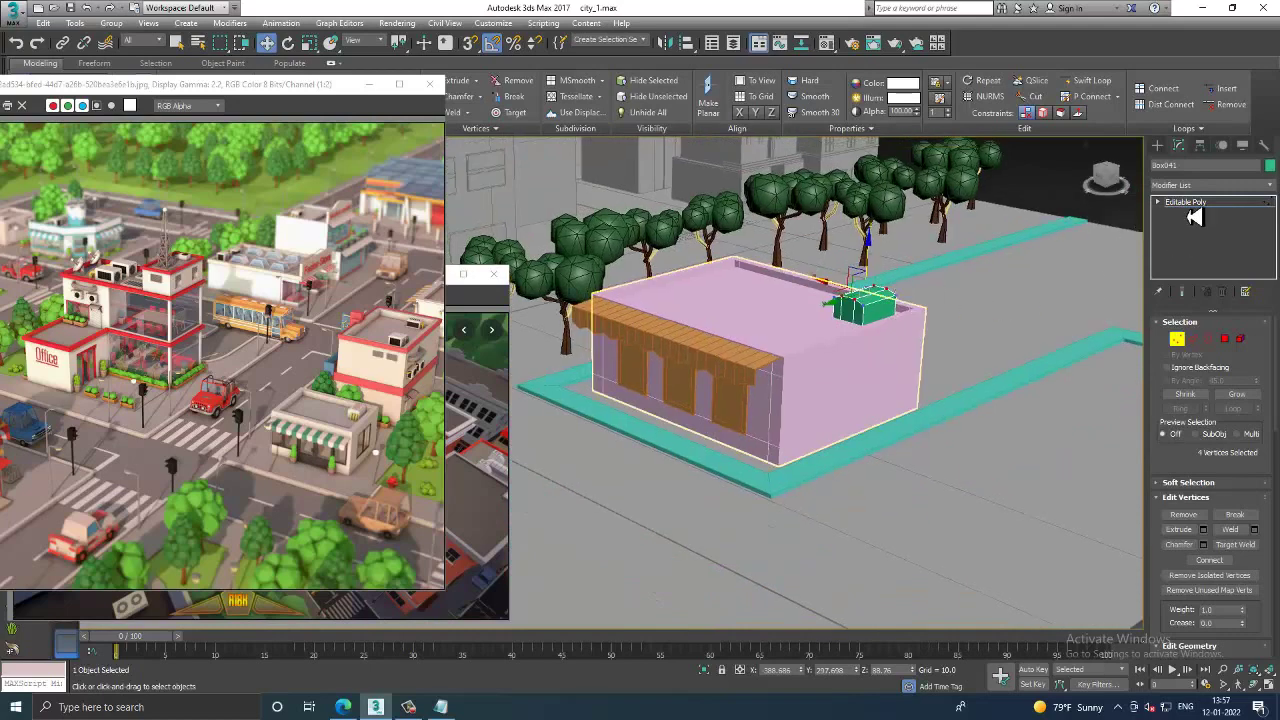
{"action": "left_click", "coordinate": [1188, 204]}
{"action": "scroll", "coordinate": [897, 366], "scroll_direction": "down", "scroll_amount": 3}
{"action": "scroll", "coordinate": [903, 363], "scroll_direction": "down", "scroll_amount": 2}
{"action": "middle_click_drag", "start_coordinate": [903, 363], "coordinate": [904, 433], "text": "alt"}
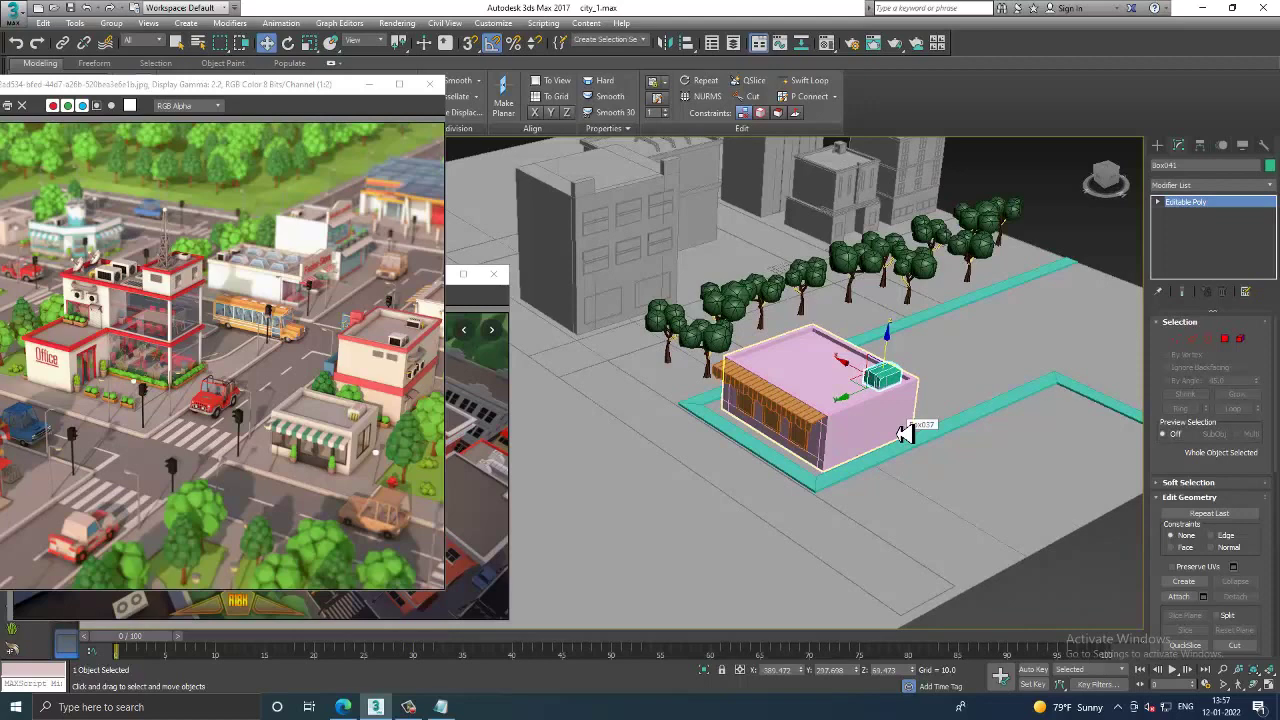
Step: Clone the sidewalk tree and place the copy beside the pink shop
{"action": "scroll", "coordinate": [904, 433], "scroll_direction": "up", "scroll_amount": 2}
{"action": "scroll", "coordinate": [830, 380], "scroll_direction": "up", "scroll_amount": 3}
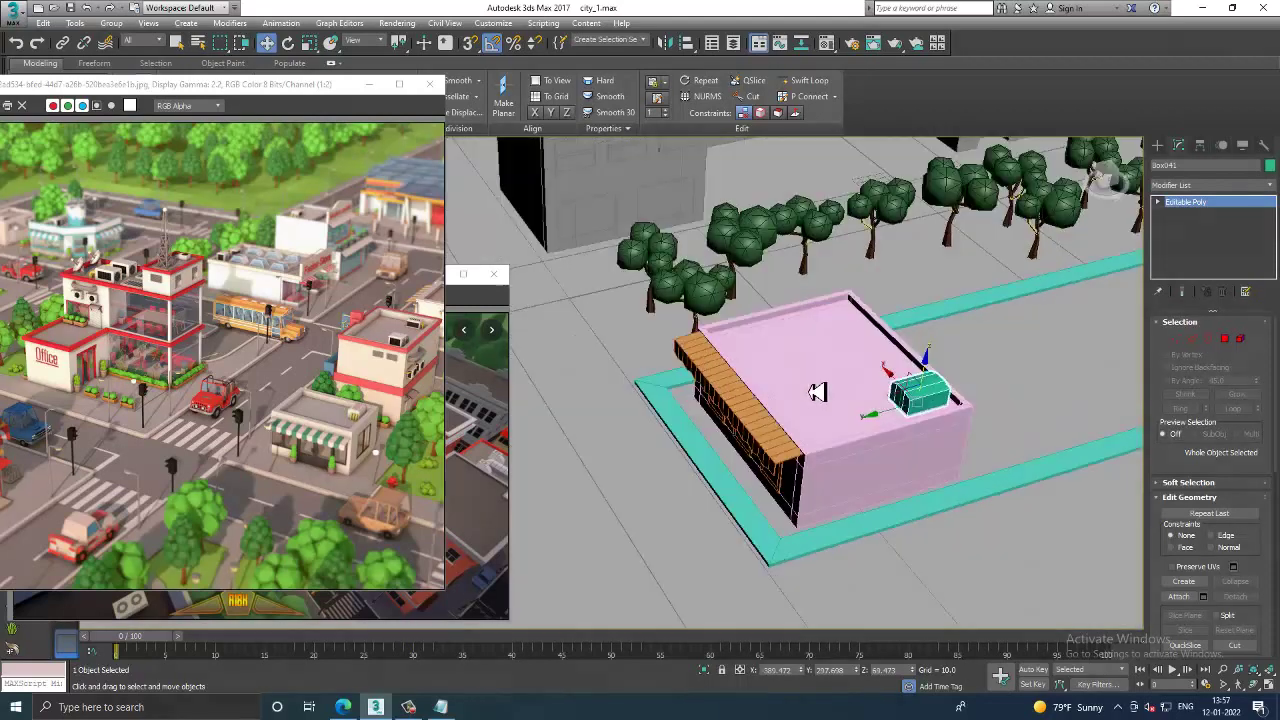
{"action": "middle_click_drag", "start_coordinate": [820, 386], "coordinate": [697, 408], "text": "alt"}
{"action": "scroll", "coordinate": [760, 408], "scroll_direction": "down", "scroll_amount": 3}
{"action": "left_click", "coordinate": [833, 238]}
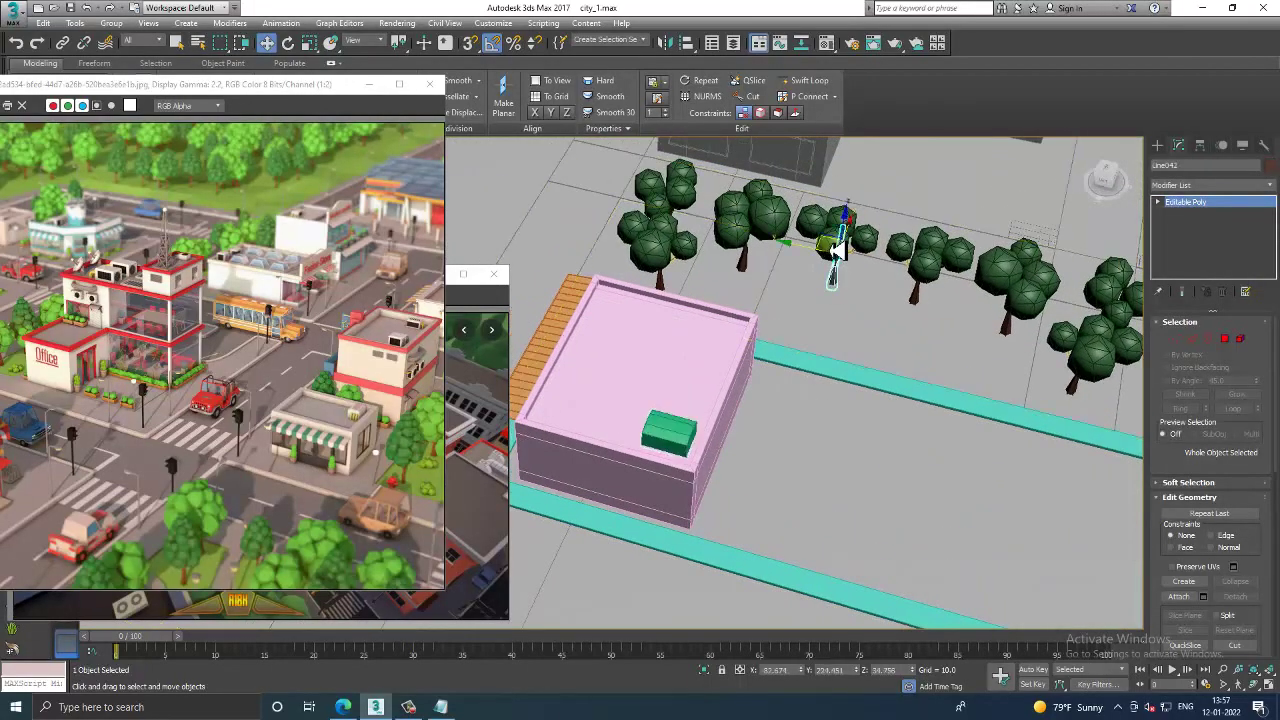
{"action": "left_click", "coordinate": [848, 229], "text": "ctrl"}
{"action": "scroll", "coordinate": [873, 240], "scroll_direction": "up", "scroll_amount": 1}
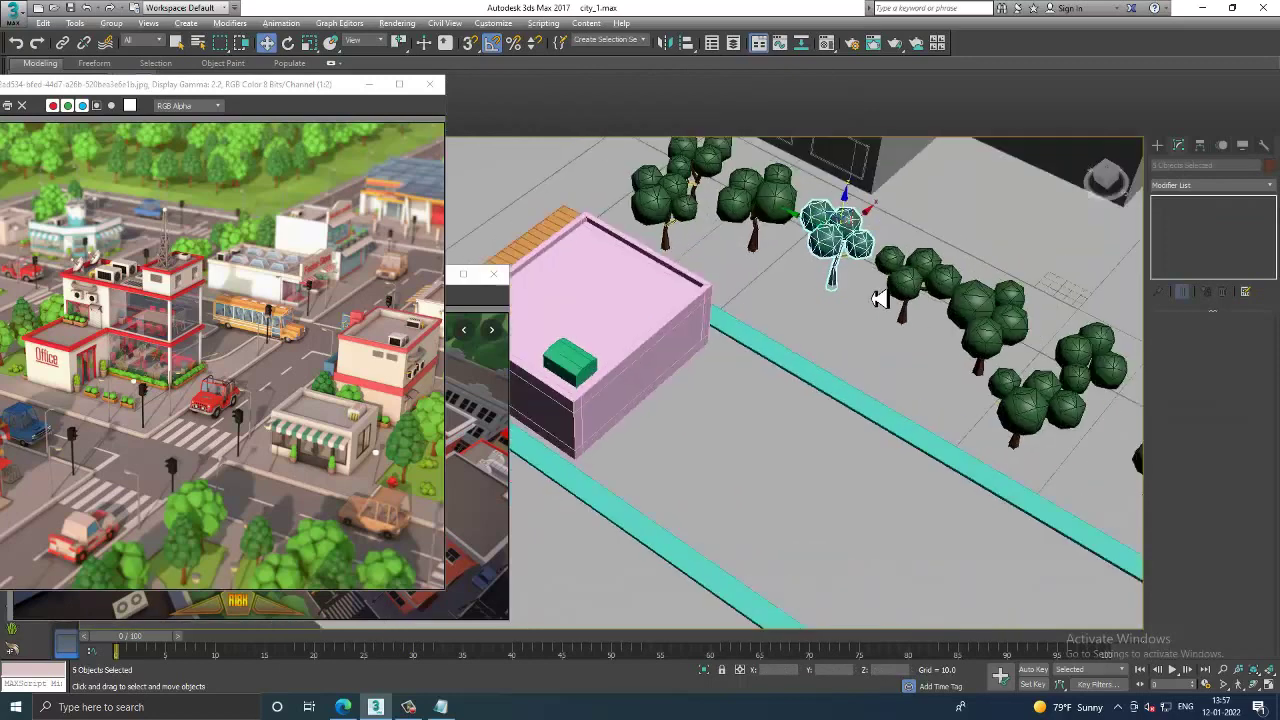
{"action": "scroll", "coordinate": [878, 255], "scroll_direction": "up", "scroll_amount": 2}
{"action": "scroll", "coordinate": [885, 275], "scroll_direction": "up", "scroll_amount": 2}
{"action": "scroll", "coordinate": [895, 300], "scroll_direction": "up", "scroll_amount": 2}
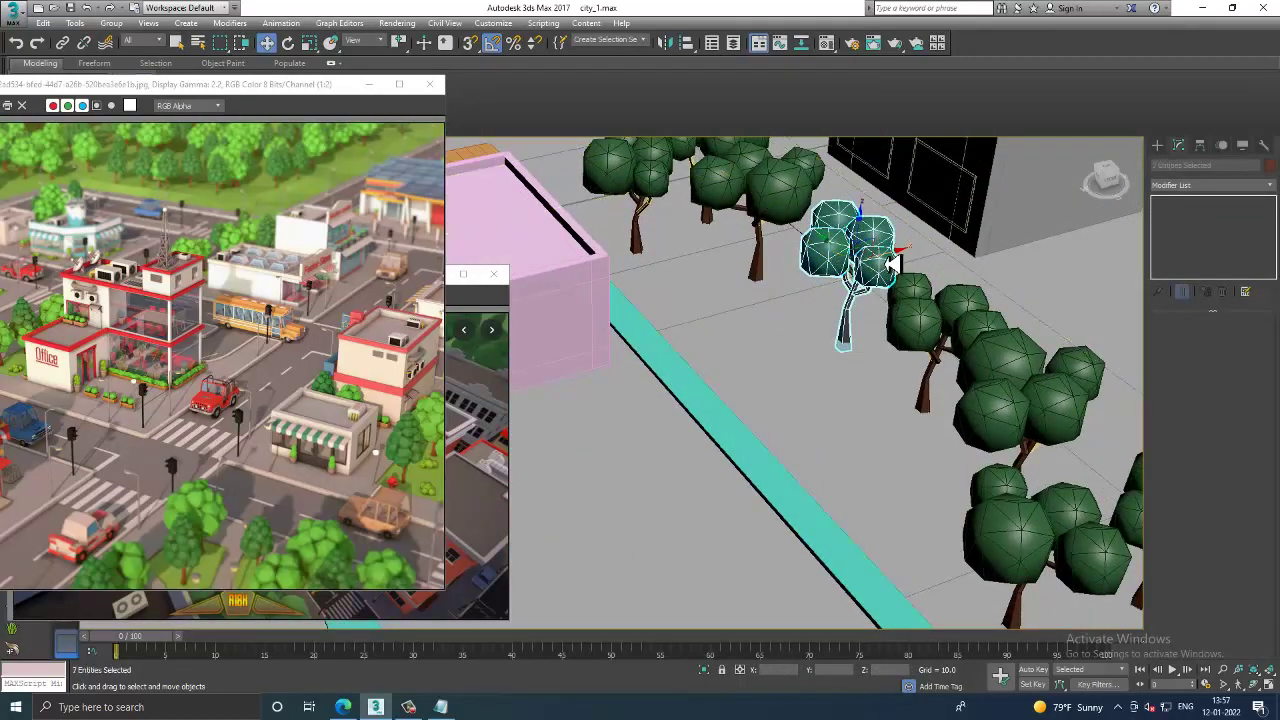
{"action": "left_click_drag", "start_coordinate": [893, 262], "coordinate": [645, 322], "text": "shift"}
{"action": "left_click", "coordinate": [650, 412]}
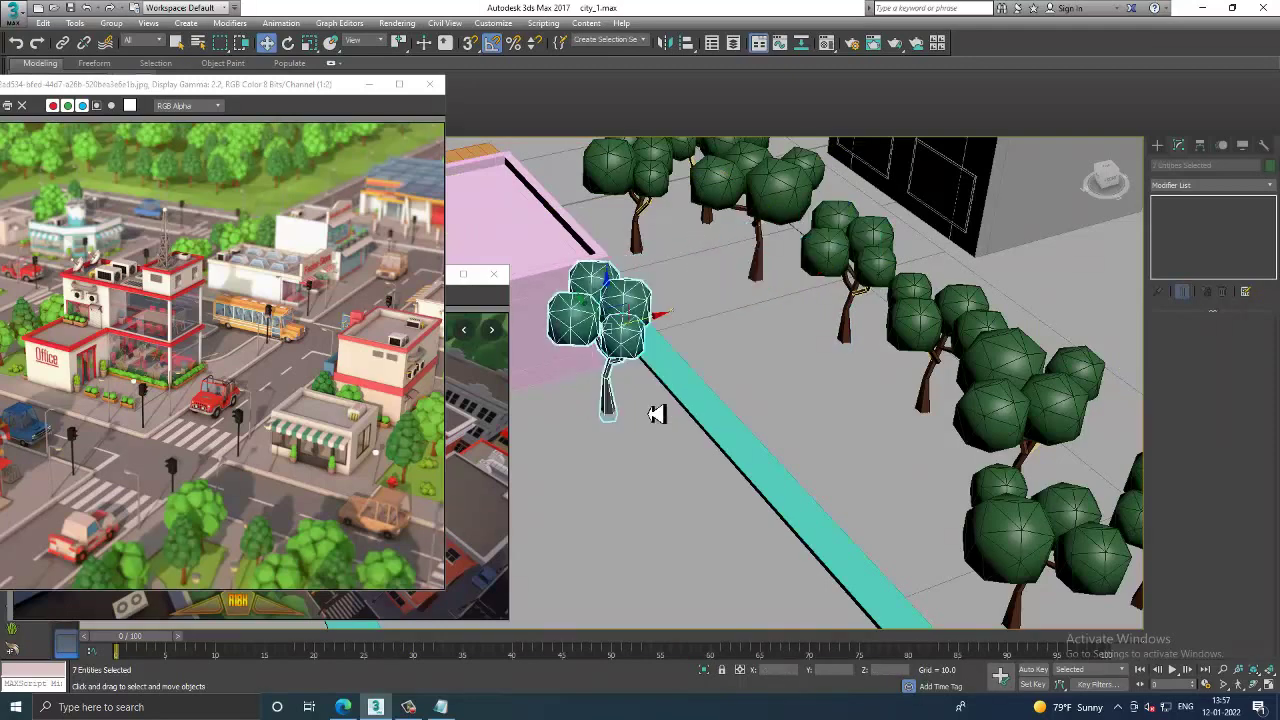
Step: Add a copied foliage sphere above and to the right of the tree's crown
{"action": "mouse_move", "coordinate": [656, 413]}
{"action": "middle_mouse_down", "text": "alt"}
{"action": "mouse_move", "coordinate": [686, 357]}
{"action": "mouse_move", "coordinate": [766, 366]}
{"action": "mouse_move", "coordinate": [660, 383]}
{"action": "mouse_move", "coordinate": [645, 400]}
{"action": "middle_mouse_up", "text": "alt"}
{"action": "left_click", "coordinate": [660, 383]}
{"action": "scroll", "coordinate": [640, 380], "scroll_direction": "up", "scroll_amount": 3}
{"action": "mouse_move", "coordinate": [623, 349]}
{"action": "middle_mouse_down", "text": "alt"}
{"action": "mouse_move", "coordinate": [673, 364]}
{"action": "mouse_move", "coordinate": [674, 386]}
{"action": "middle_mouse_up", "text": "alt"}
{"action": "left_click", "coordinate": [613, 390]}
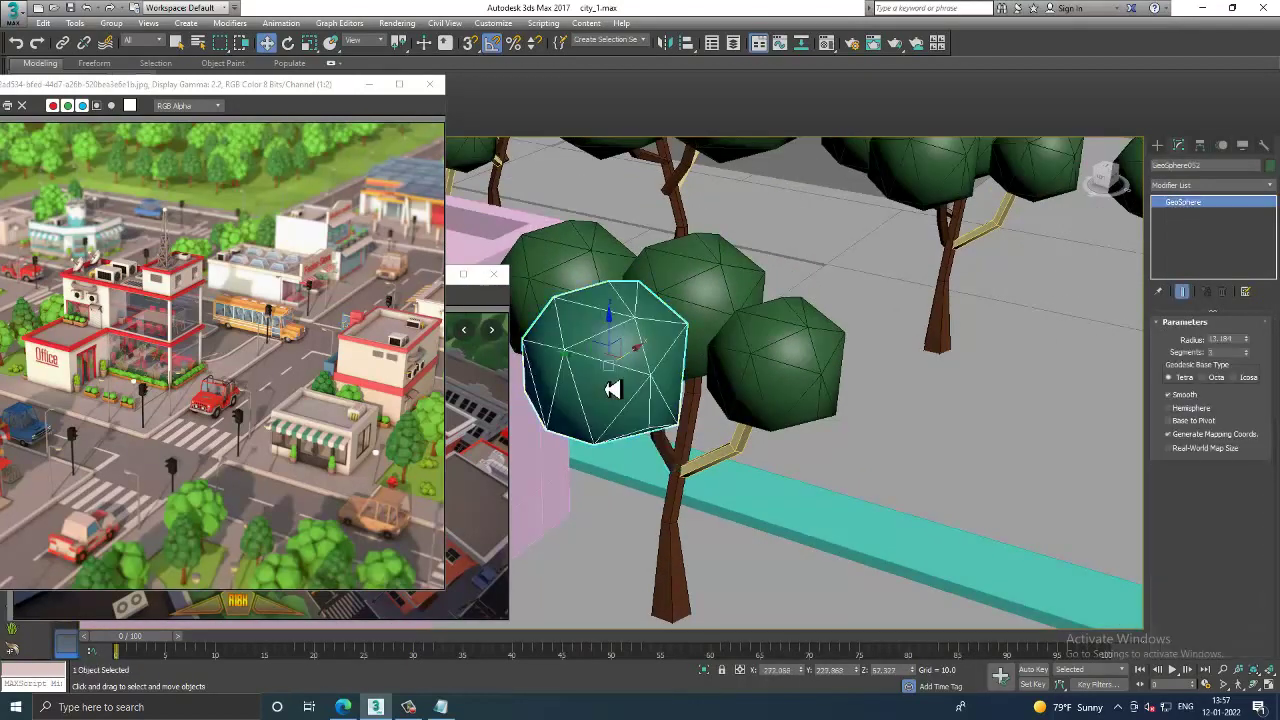
{"action": "mouse_move", "coordinate": [637, 362]}
{"action": "left_mouse_down", "text": "shift"}
{"action": "mouse_move", "coordinate": [737, 334]}
{"action": "mouse_move", "coordinate": [697, 342]}
{"action": "mouse_move", "coordinate": [651, 291]}
{"action": "mouse_move", "coordinate": [672, 300]}
{"action": "left_mouse_up", "text": "shift"}
{"action": "left_click", "coordinate": [645, 410]}
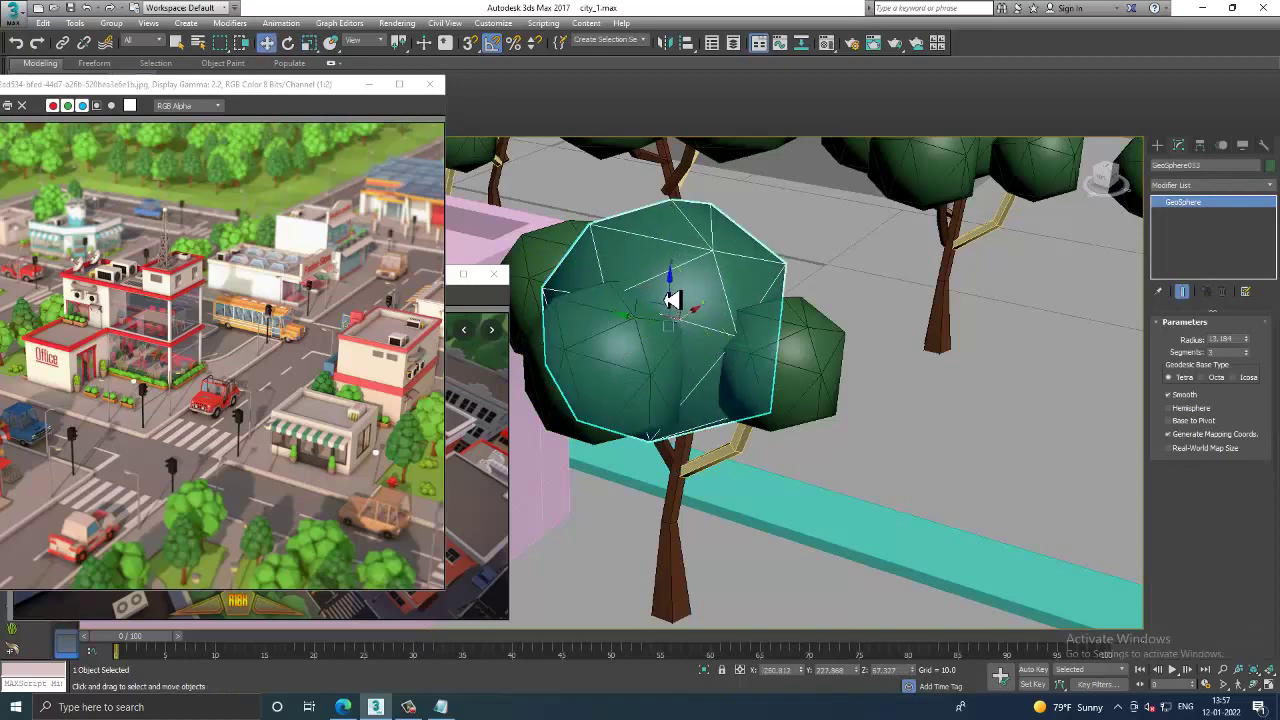
Step: Scale the trunk's base vertices to flare out the bottom of the trunk
{"action": "scroll", "coordinate": [749, 294], "scroll_direction": "down", "scroll_amount": 5}
{"action": "scroll", "coordinate": [745, 335], "scroll_direction": "down", "scroll_amount": 2}
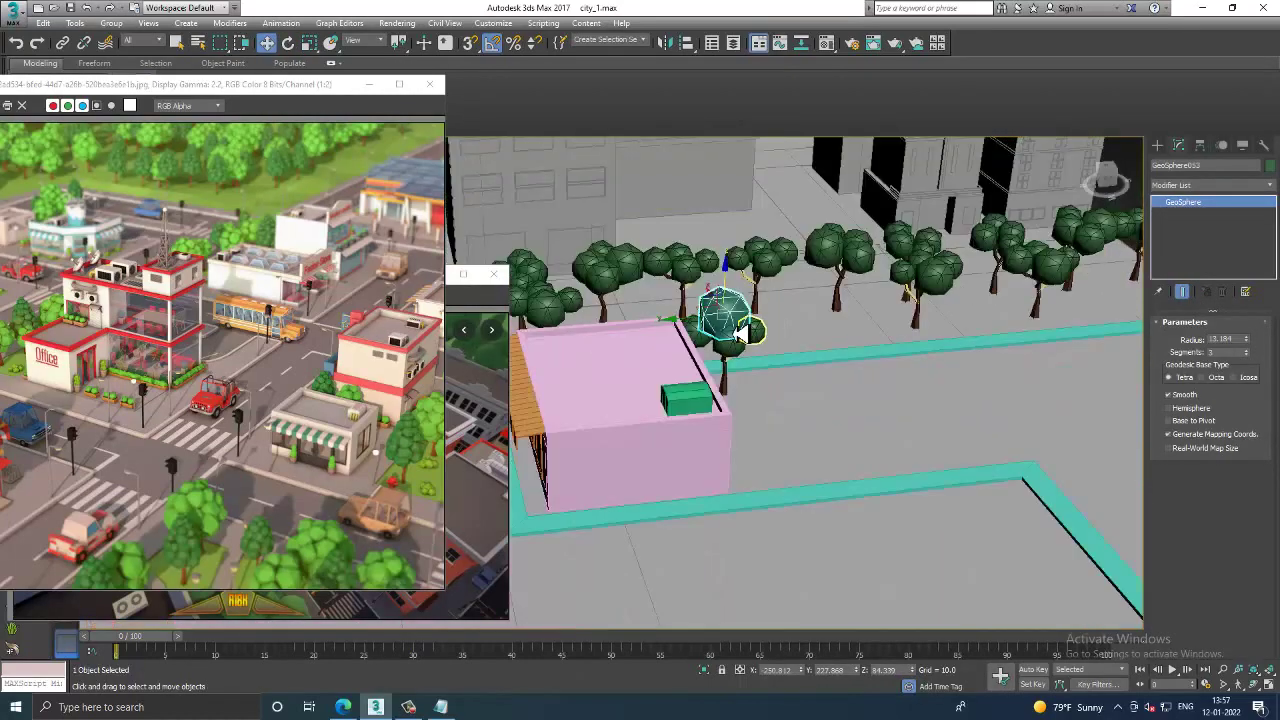
{"action": "middle_click_drag", "start_coordinate": [741, 335], "coordinate": [820, 357], "text": "alt"}
{"action": "scroll", "coordinate": [809, 358], "scroll_direction": "up", "scroll_amount": 2}
{"action": "scroll", "coordinate": [683, 403], "scroll_direction": "up", "scroll_amount": 3}
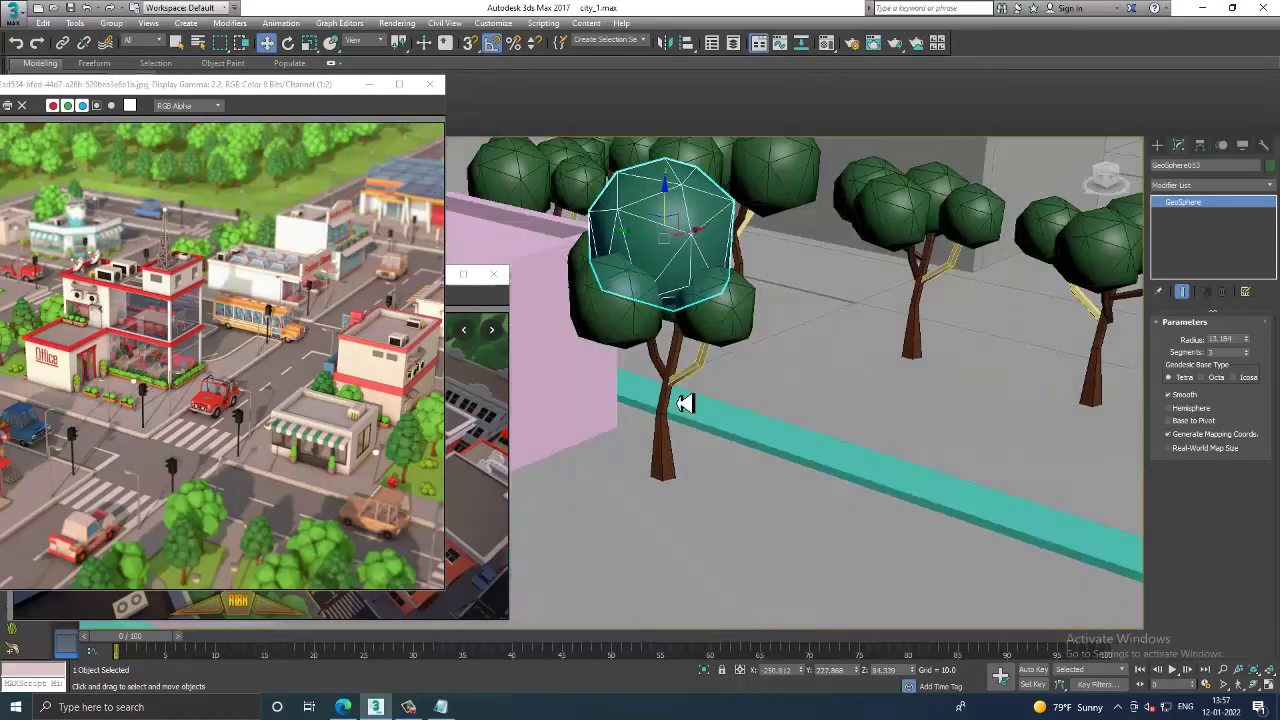
{"action": "middle_click_drag", "start_coordinate": [683, 403], "coordinate": [751, 397]}
{"action": "left_click", "coordinate": [729, 443]}
{"action": "key", "text": "1"}
{"action": "scroll", "coordinate": [734, 465], "scroll_direction": "up", "scroll_amount": 2}
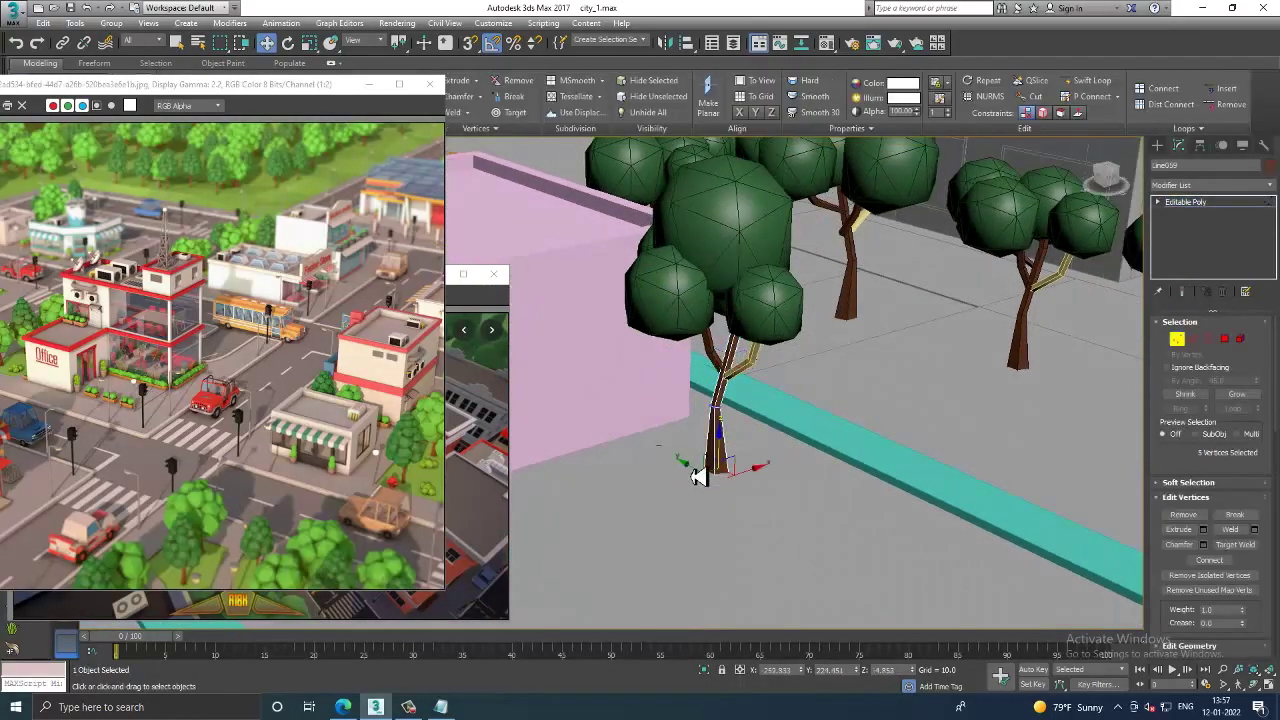
{"action": "key", "text": "r"}
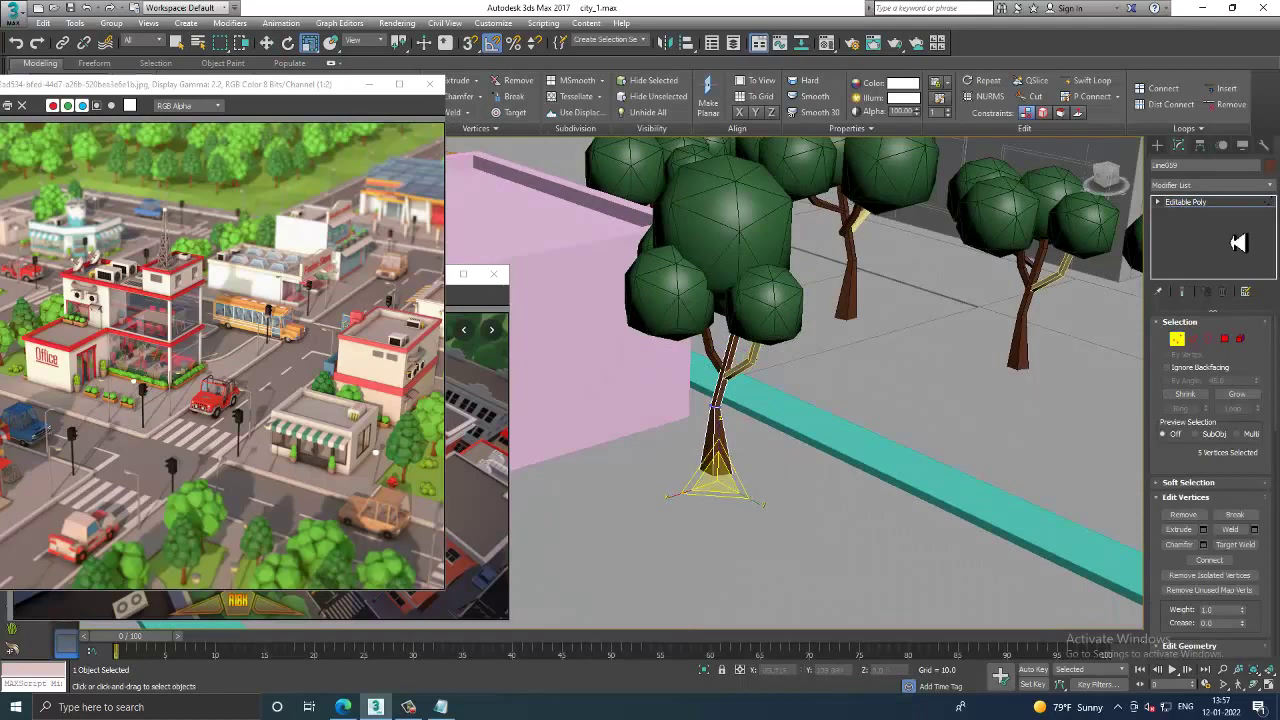
{"action": "key", "text": "w"}
Step: Exit vertex editing and select three of the copied tree's foliage spheres
{"action": "left_click", "coordinate": [1207, 213]}
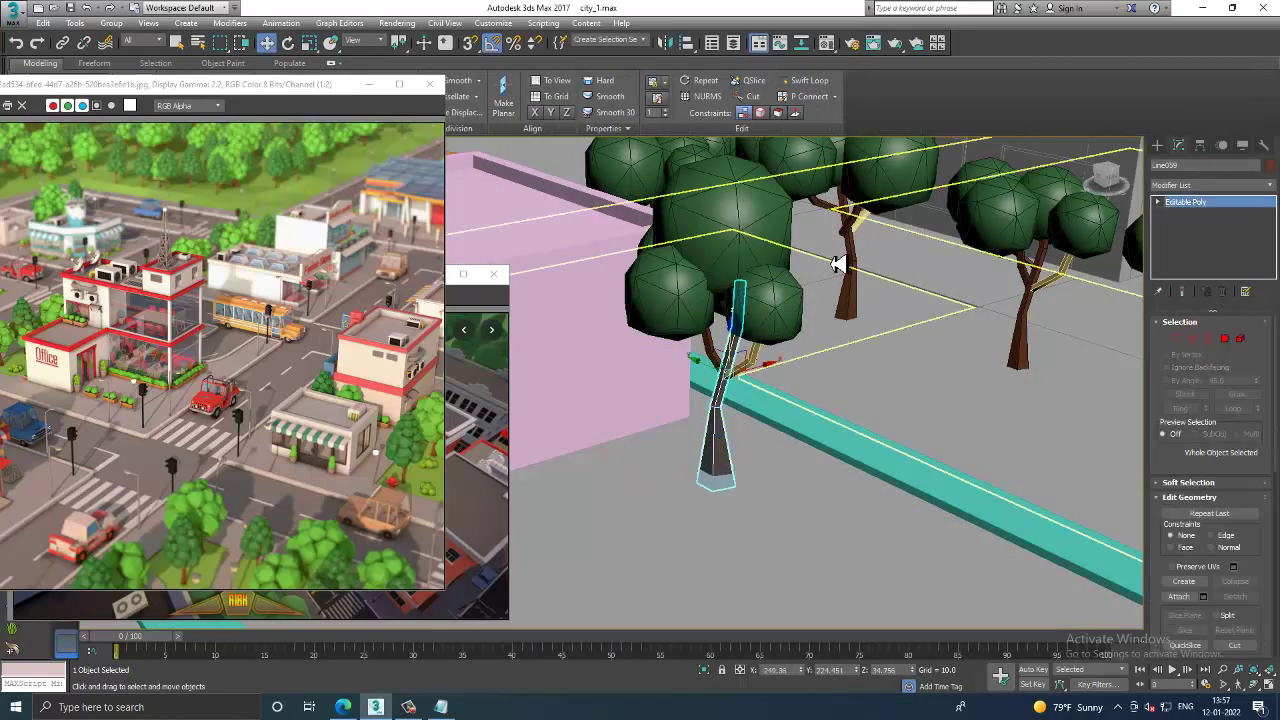
{"action": "left_click", "coordinate": [700, 220]}
{"action": "left_click", "coordinate": [668, 285], "text": "ctrl"}
{"action": "left_click", "coordinate": [765, 312], "text": "ctrl"}
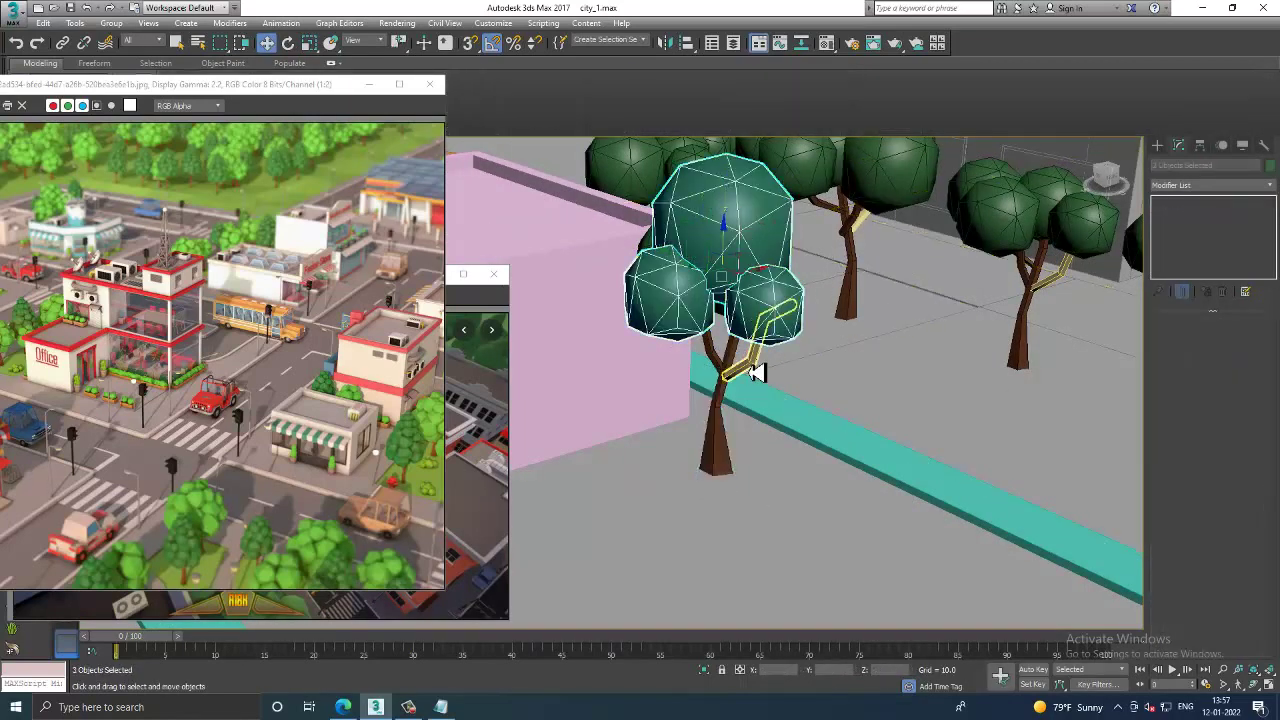
Step: Add the trunk and the remaining foliage spheres to the tree selection
{"action": "left_click", "coordinate": [757, 372], "text": "ctrl"}
{"action": "mouse_move", "coordinate": [672, 293]}
{"action": "middle_mouse_down", "text": "alt"}
{"action": "mouse_move", "coordinate": [665, 285]}
{"action": "mouse_move", "coordinate": [738, 262]}
{"action": "middle_mouse_up", "text": "alt"}
{"action": "left_click", "coordinate": [623, 291], "text": "ctrl"}
{"action": "scroll", "coordinate": [678, 340], "scroll_direction": "down", "scroll_amount": 5}
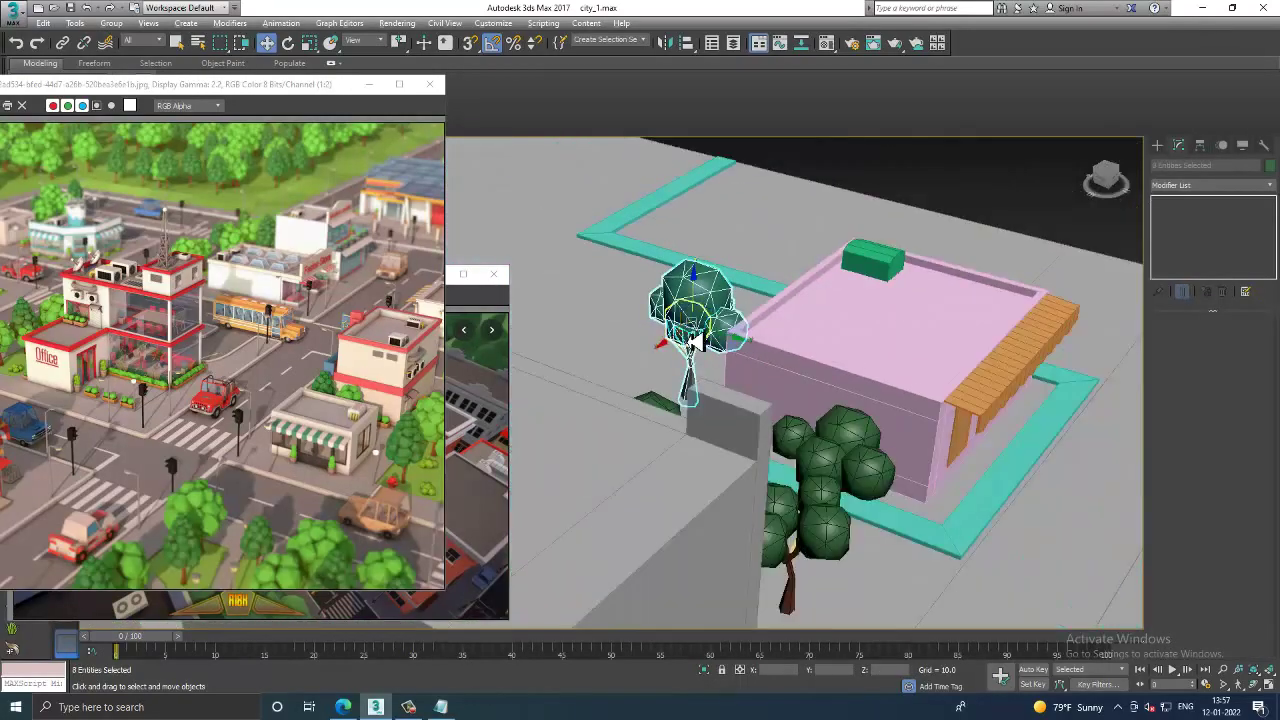
{"action": "middle_click_drag", "start_coordinate": [686, 300], "coordinate": [843, 330], "text": "alt"}
{"action": "left_click", "coordinate": [843, 330], "text": "ctrl"}
Step: Clone the whole tree in front of the pink shop, enlarge it, and lower it onto the ground
{"action": "left_click_drag", "start_coordinate": [843, 330], "coordinate": [706, 353], "text": "shift"}
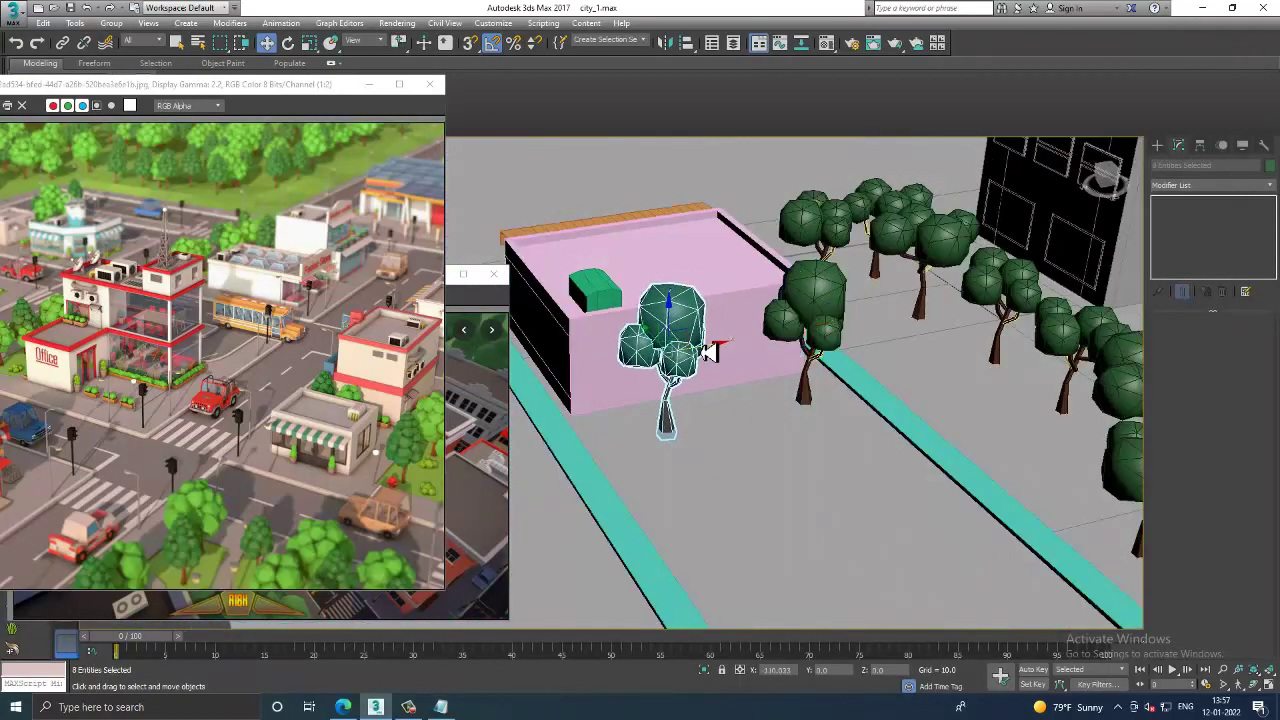
{"action": "left_click", "coordinate": [651, 409]}
{"action": "key", "text": "e"}
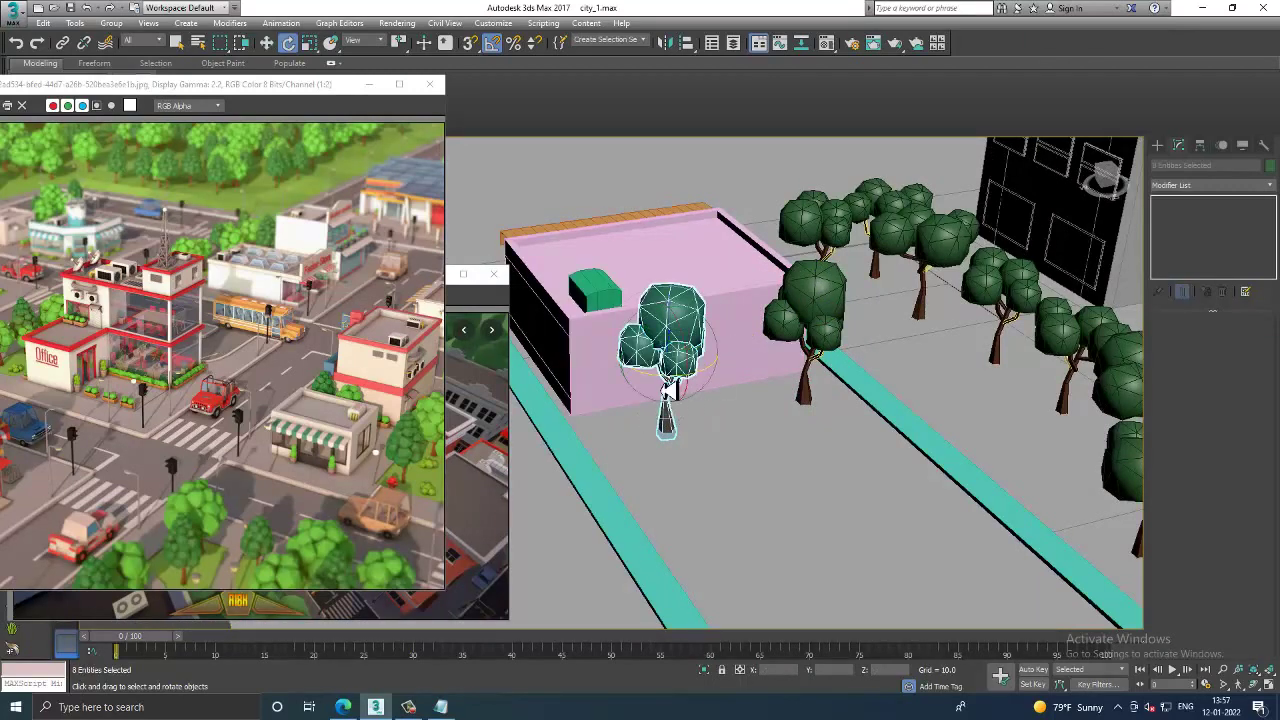
{"action": "key", "text": "r"}
{"action": "mouse_move", "coordinate": [668, 390]}
{"action": "left_mouse_down"}
{"action": "mouse_move", "coordinate": [678, 380]}
{"action": "mouse_move", "coordinate": [688, 392]}
{"action": "left_mouse_up"}
{"action": "key", "text": "r"}
{"action": "scroll", "coordinate": [685, 365], "scroll_direction": "up", "scroll_amount": 3}
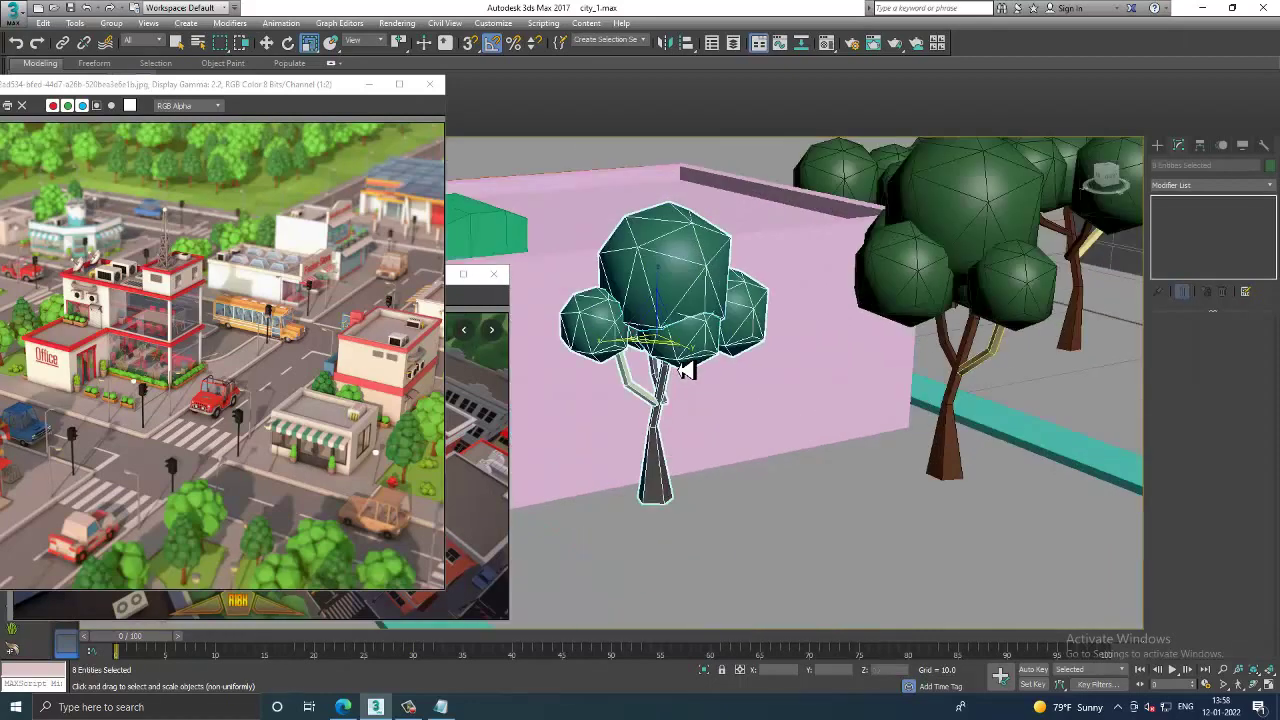
{"action": "key", "text": "w"}
{"action": "left_click_drag", "start_coordinate": [654, 294], "coordinate": [685, 365]}
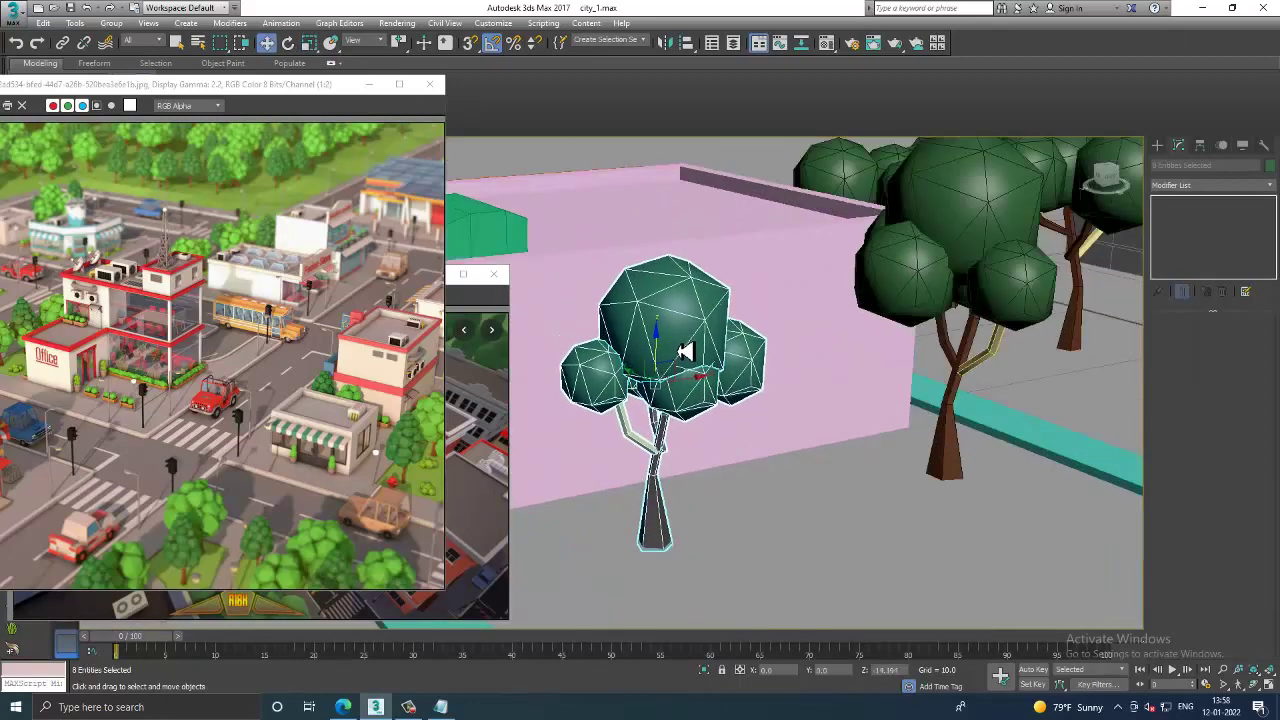
Step: Orbit across the city block and select the thin box on the grey building
{"action": "scroll", "coordinate": [685, 365], "scroll_direction": "down", "scroll_amount": 5}
{"action": "mouse_move", "coordinate": [771, 371]}
{"action": "middle_mouse_down", "text": "alt"}
{"action": "mouse_move", "coordinate": [728, 323]}
{"action": "mouse_move", "coordinate": [818, 389]}
{"action": "middle_mouse_up", "text": "alt"}
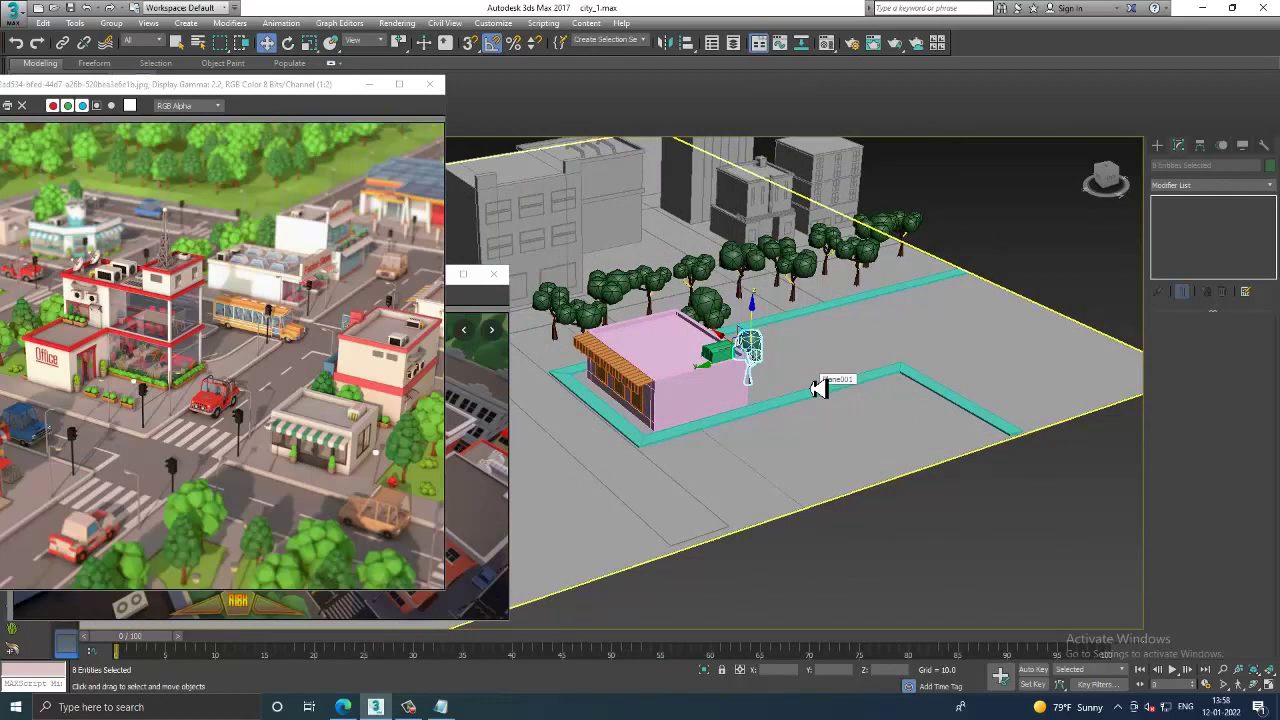
{"action": "mouse_move", "coordinate": [808, 387]}
{"action": "middle_mouse_down", "text": "alt"}
{"action": "mouse_move", "coordinate": [777, 406]}
{"action": "mouse_move", "coordinate": [749, 371]}
{"action": "middle_mouse_up", "text": "alt"}
{"action": "scroll", "coordinate": [790, 340], "scroll_direction": "down", "scroll_amount": 3}
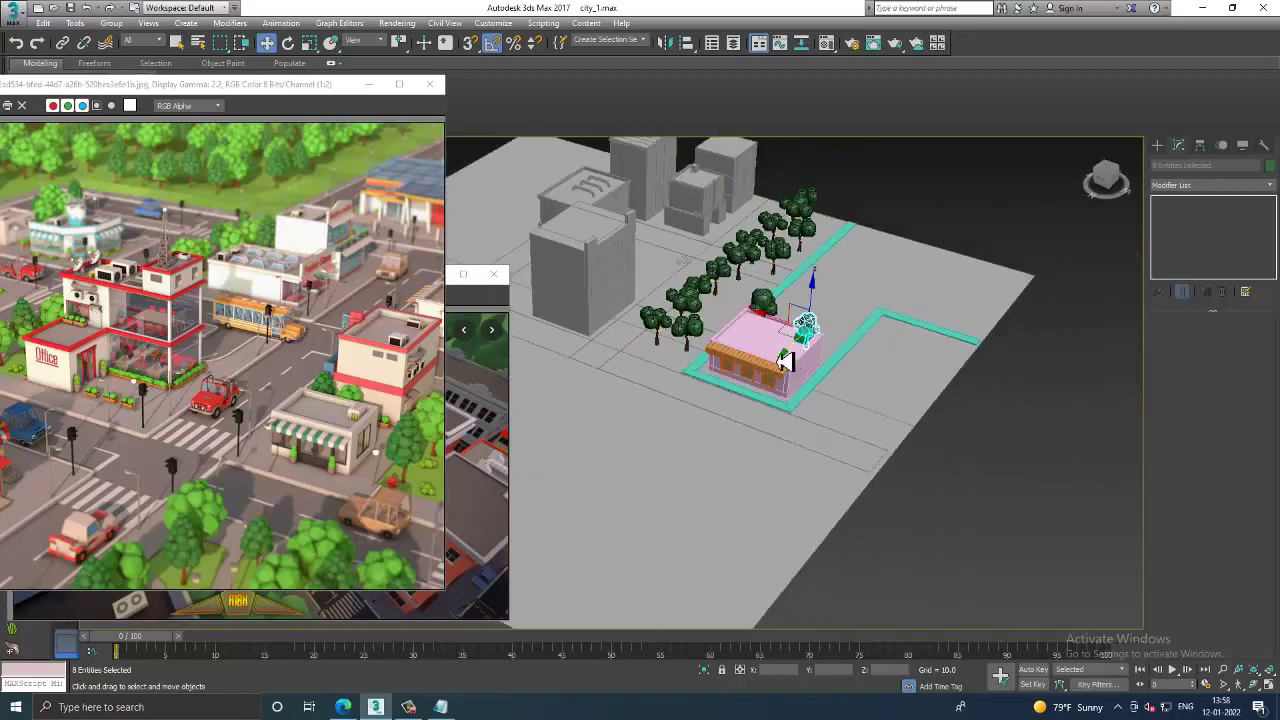
{"action": "scroll", "coordinate": [874, 362], "scroll_direction": "up", "scroll_amount": 4}
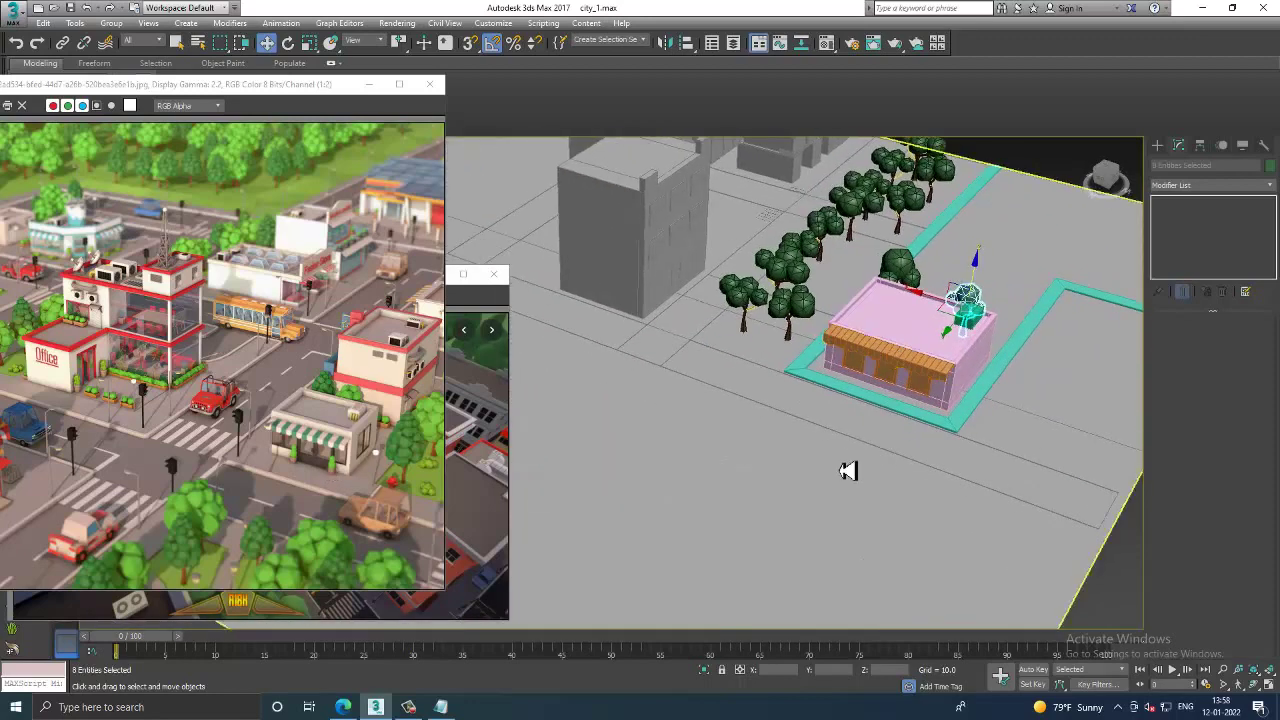
{"action": "mouse_move", "coordinate": [843, 466]}
{"action": "middle_mouse_down", "text": "alt"}
{"action": "mouse_move", "coordinate": [809, 380]}
{"action": "mouse_move", "coordinate": [871, 371]}
{"action": "mouse_move", "coordinate": [651, 377]}
{"action": "mouse_move", "coordinate": [729, 406]}
{"action": "mouse_move", "coordinate": [823, 363]}
{"action": "mouse_move", "coordinate": [706, 355]}
{"action": "mouse_move", "coordinate": [614, 317]}
{"action": "middle_mouse_up", "text": "alt"}
{"action": "scroll", "coordinate": [878, 387], "scroll_direction": "up", "scroll_amount": 3}
{"action": "left_click", "coordinate": [754, 420]}
{"action": "left_click", "coordinate": [603, 297]}
Step: Select the grey building and orbit around it in Perspective
{"action": "scroll", "coordinate": [803, 333], "scroll_direction": "up", "scroll_amount": 3}
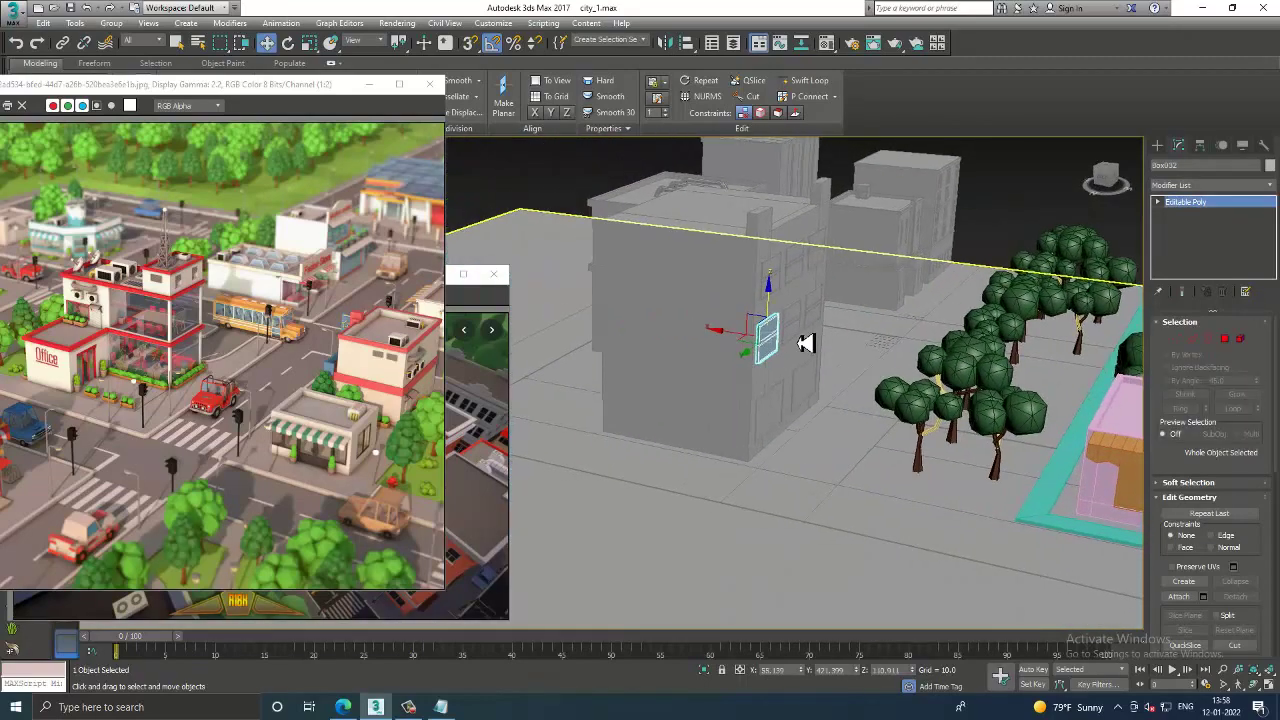
{"action": "mouse_move", "coordinate": [803, 333]}
{"action": "middle_mouse_down", "text": "alt"}
{"action": "mouse_move", "coordinate": [820, 366]}
{"action": "mouse_move", "coordinate": [731, 333]}
{"action": "mouse_move", "coordinate": [780, 342]}
{"action": "mouse_move", "coordinate": [766, 294]}
{"action": "middle_mouse_up", "text": "alt"}
{"action": "left_click", "coordinate": [806, 292], "text": "ctrl"}
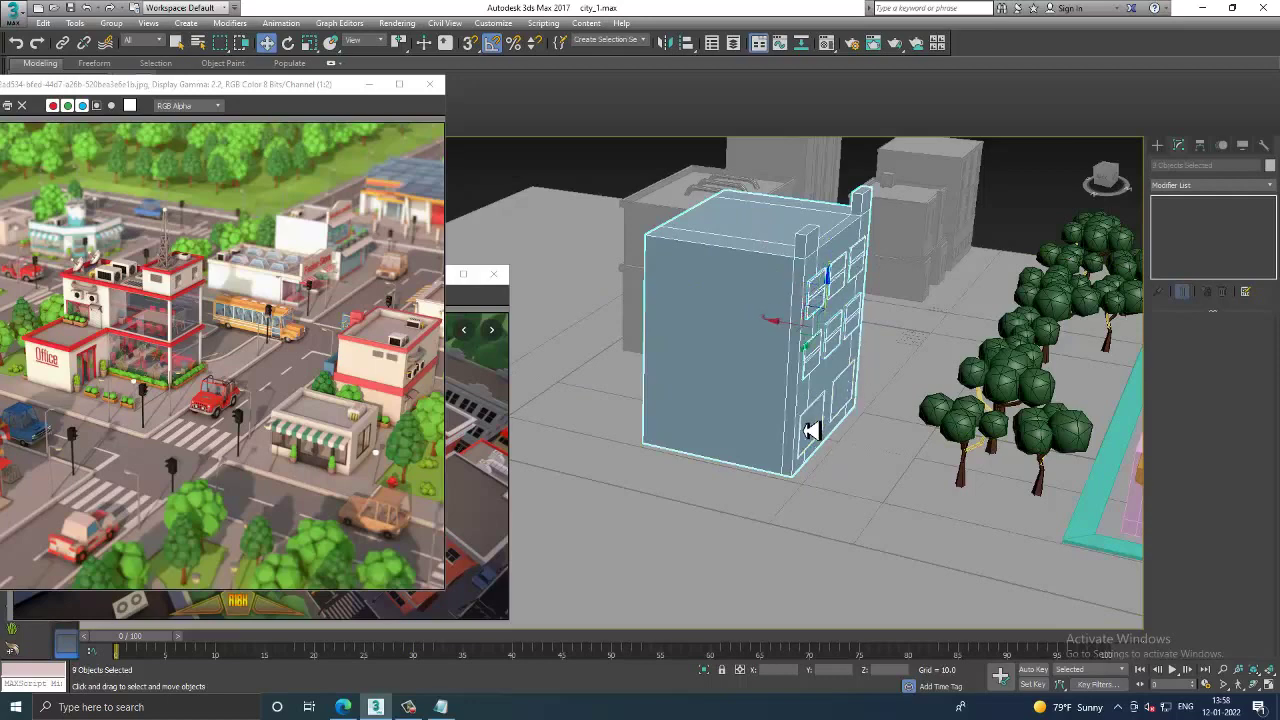
{"action": "middle_click_drag", "start_coordinate": [794, 349], "coordinate": [742, 322], "text": "alt"}
{"action": "middle_click_drag", "start_coordinate": [820, 384], "coordinate": [837, 360], "text": "alt"}
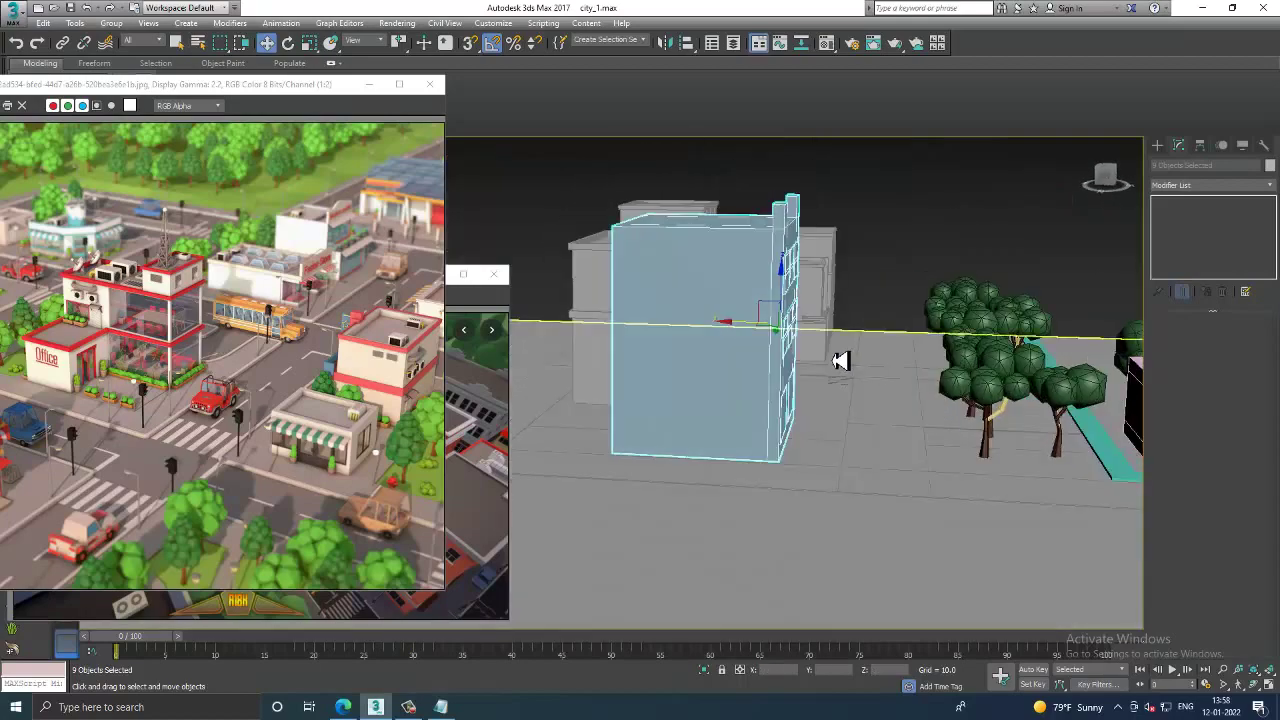
Step: Maximize the Front viewport around the grey building and show the Create panel
{"action": "key", "text": "alt+w"}
{"action": "key", "text": "alt+w"}
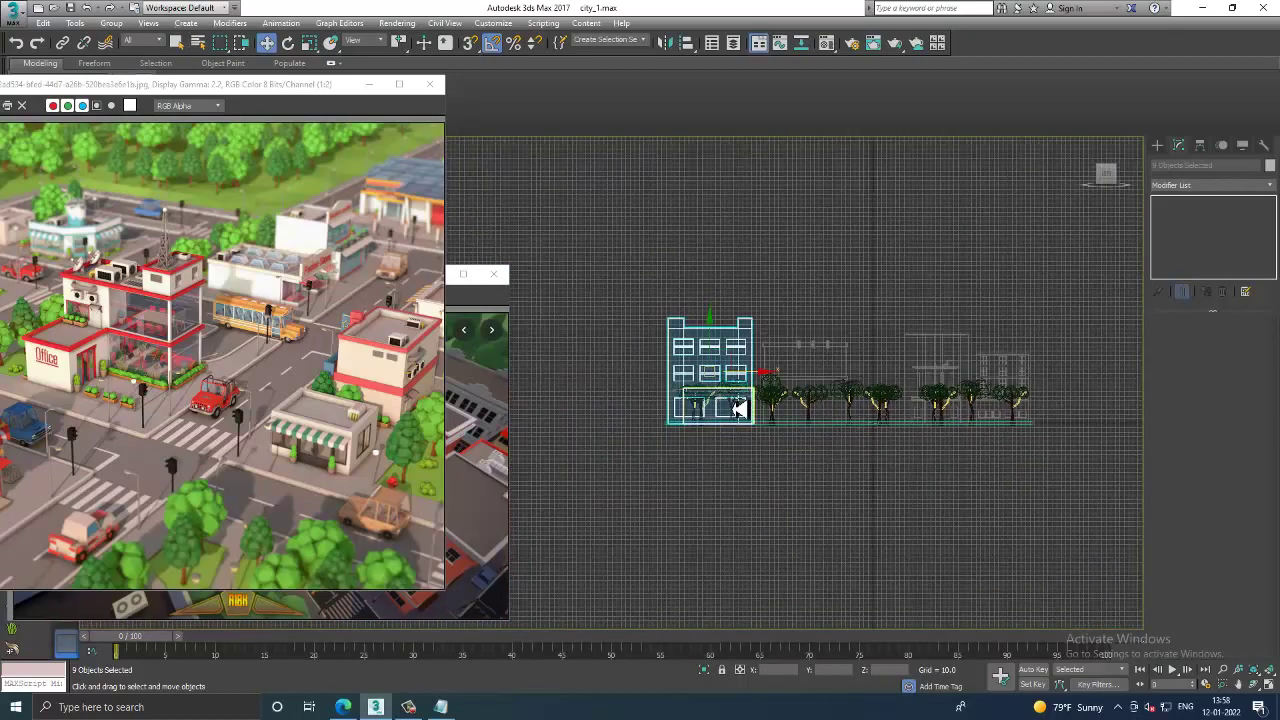
{"action": "key", "text": "alt+w"}
{"action": "key", "text": "alt+w"}
{"action": "scroll", "coordinate": [837, 300], "scroll_direction": "down", "scroll_amount": 3}
{"action": "scroll", "coordinate": [771, 343], "scroll_direction": "up", "scroll_amount": 3}
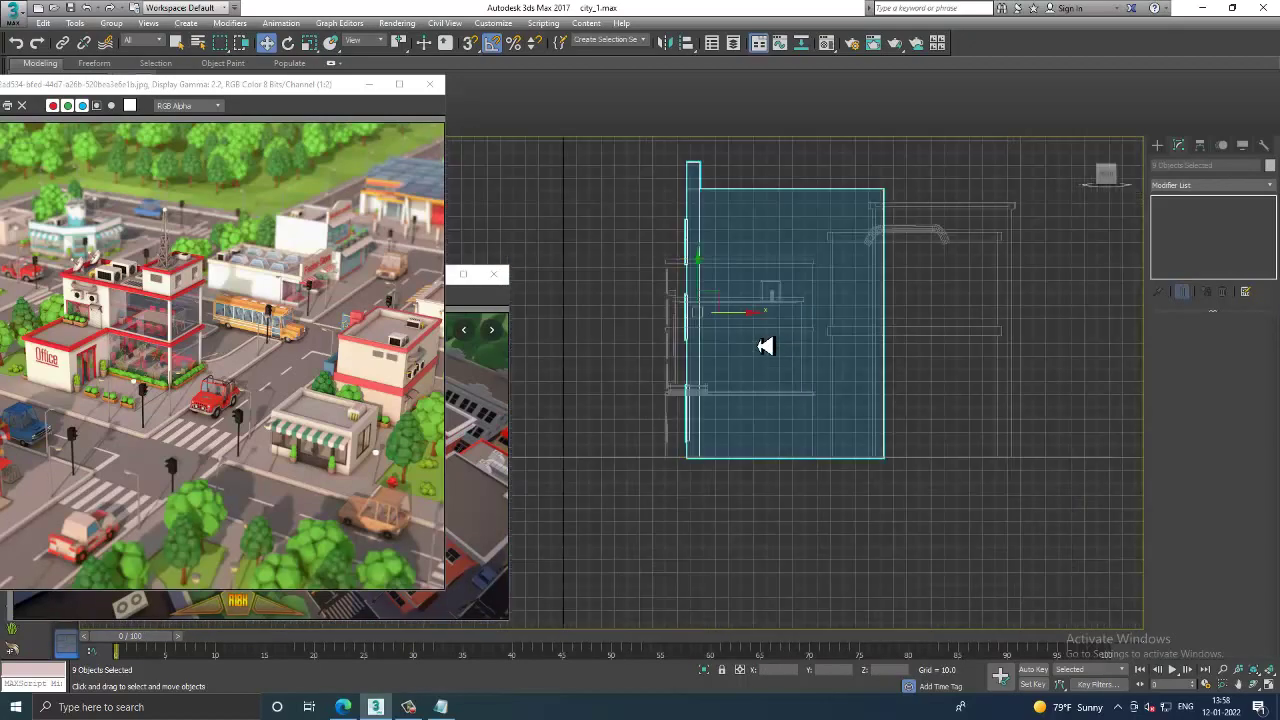
{"action": "key", "text": "alt+w"}
{"action": "key", "text": "alt+w"}
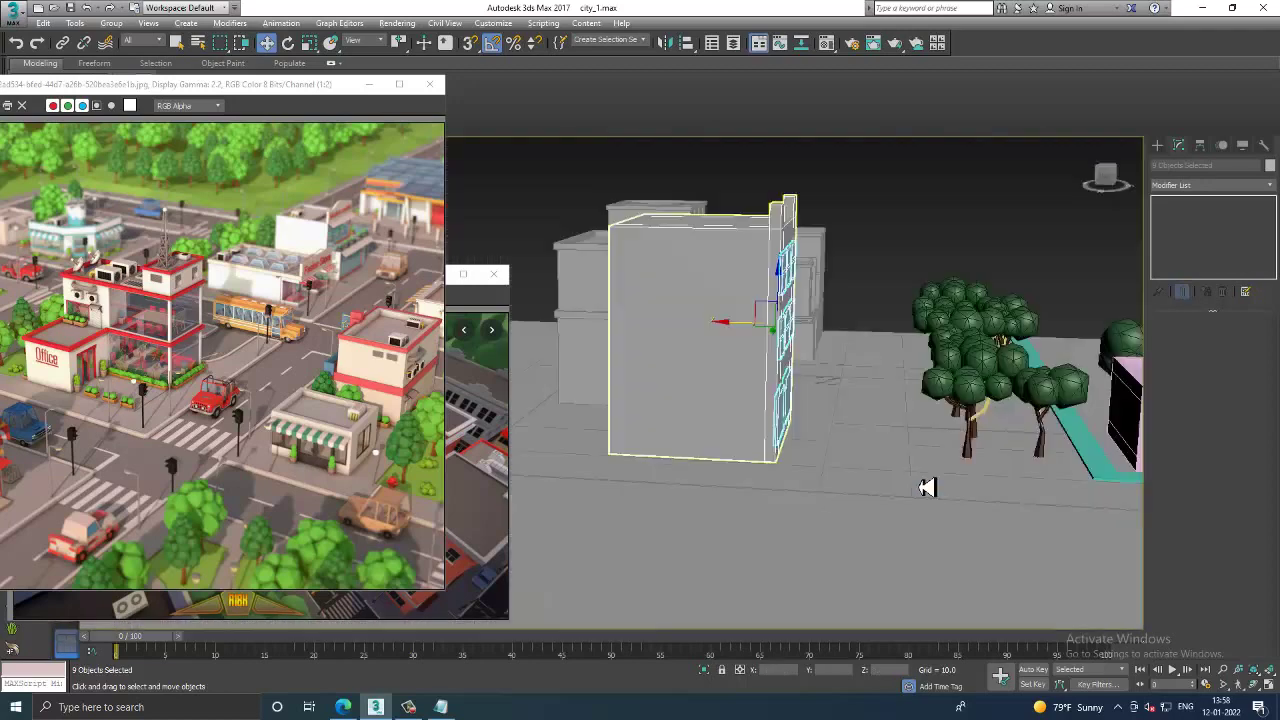
{"action": "scroll", "coordinate": [915, 497], "scroll_direction": "up", "scroll_amount": 2}
{"action": "middle_click_drag", "start_coordinate": [915, 442], "coordinate": [868, 490]}
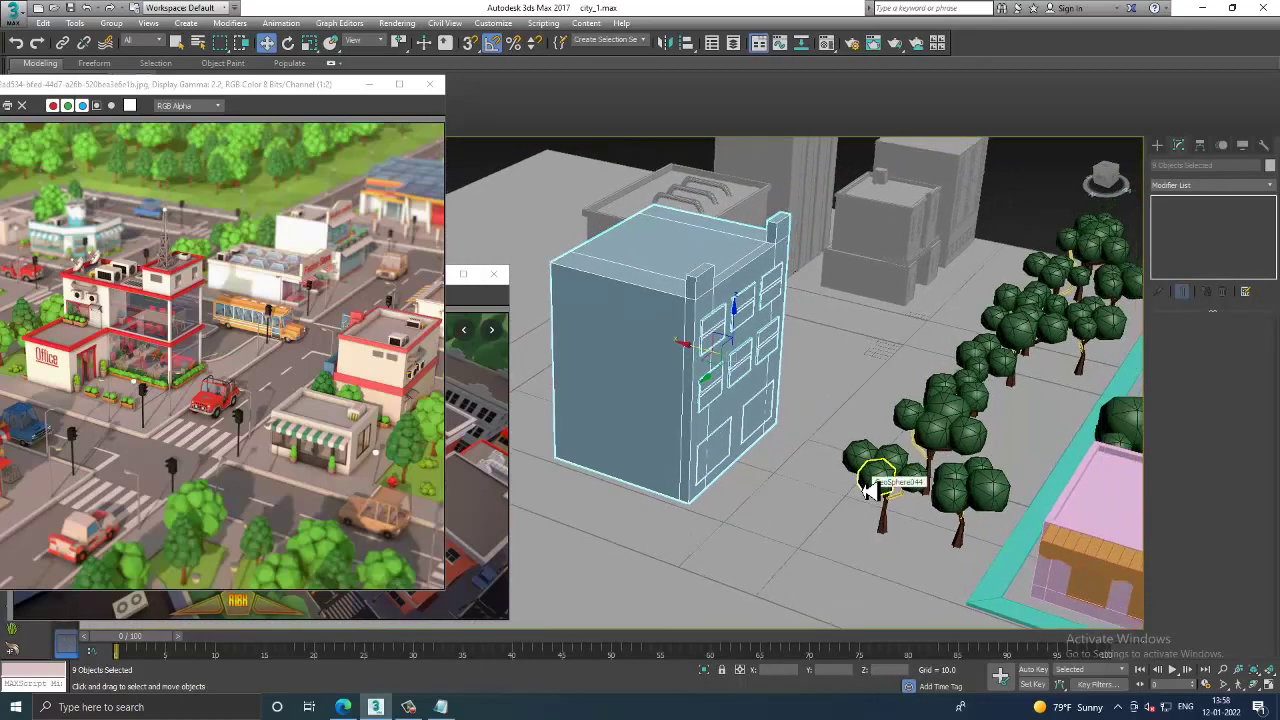
{"action": "key", "text": "alt+w"}
{"action": "scroll", "coordinate": [895, 290], "scroll_direction": "up", "scroll_amount": 3}
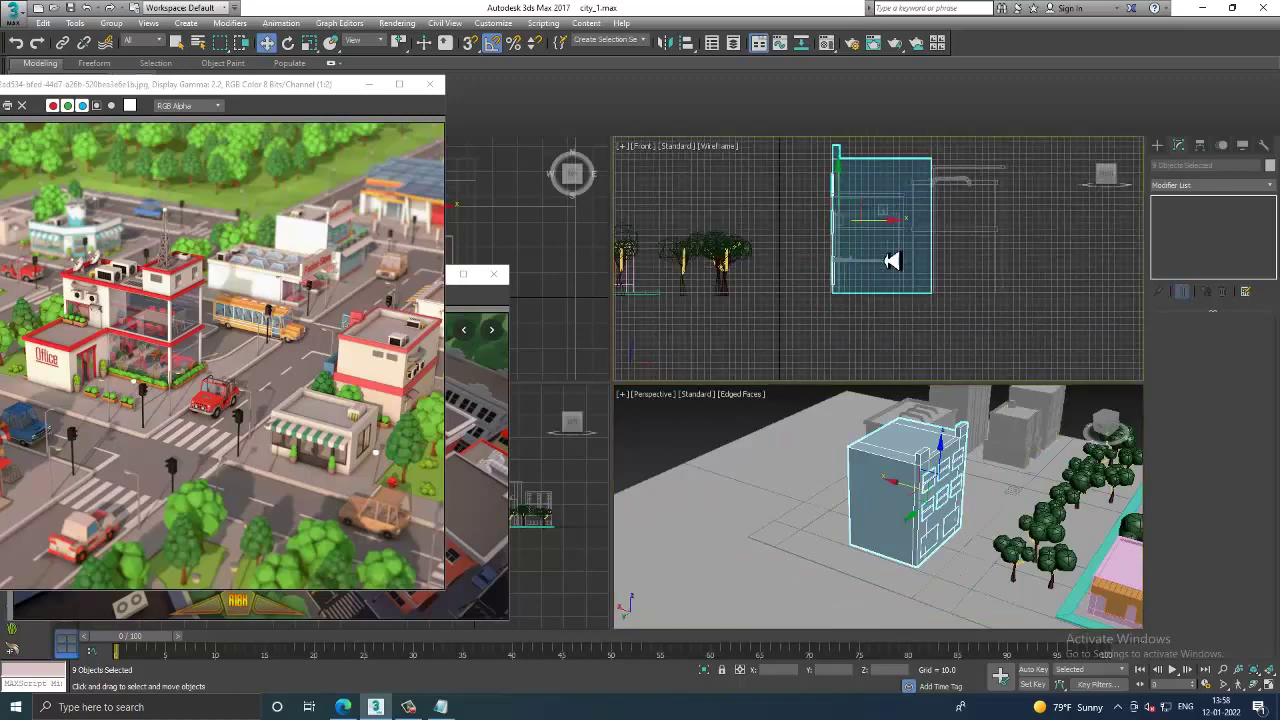
{"action": "key", "text": "alt+w"}
{"action": "mouse_move", "coordinate": [880, 297]}
{"action": "middle_mouse_down", "text": "alt"}
{"action": "mouse_move", "coordinate": [866, 329]}
{"action": "mouse_move", "coordinate": [901, 285]}
{"action": "middle_mouse_up", "text": "alt"}
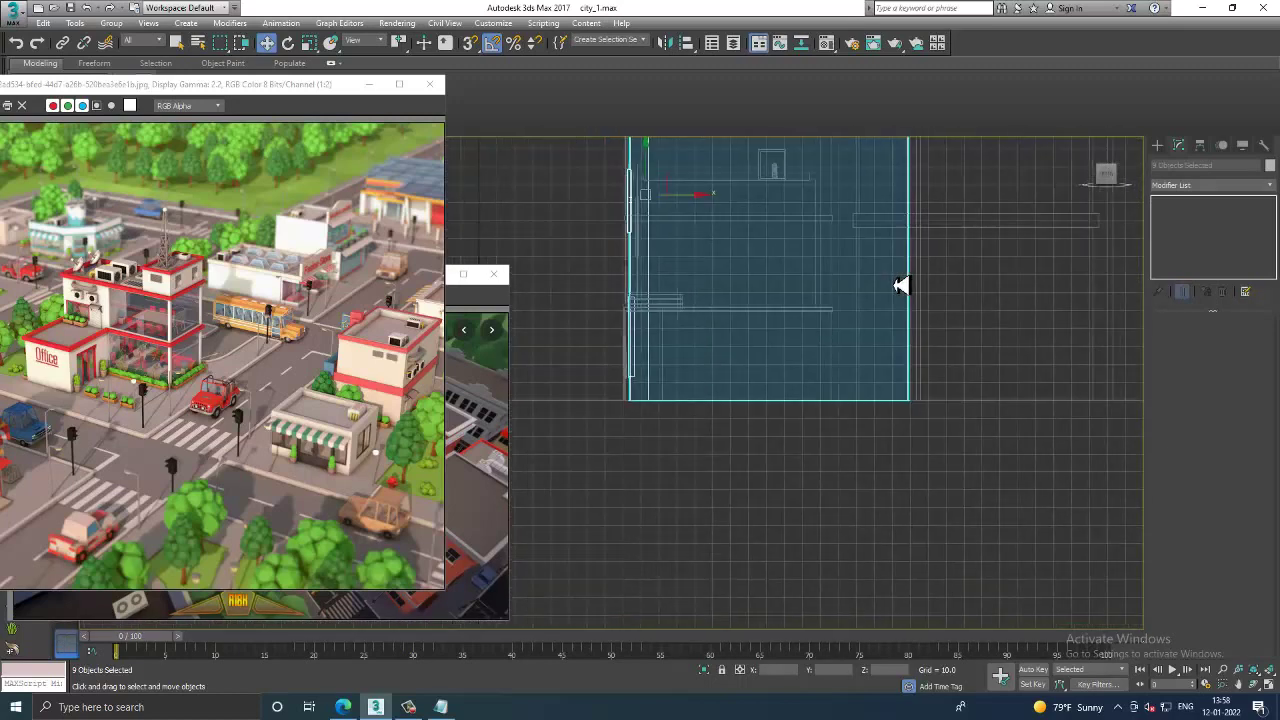
{"action": "left_click", "coordinate": [1158, 146]}
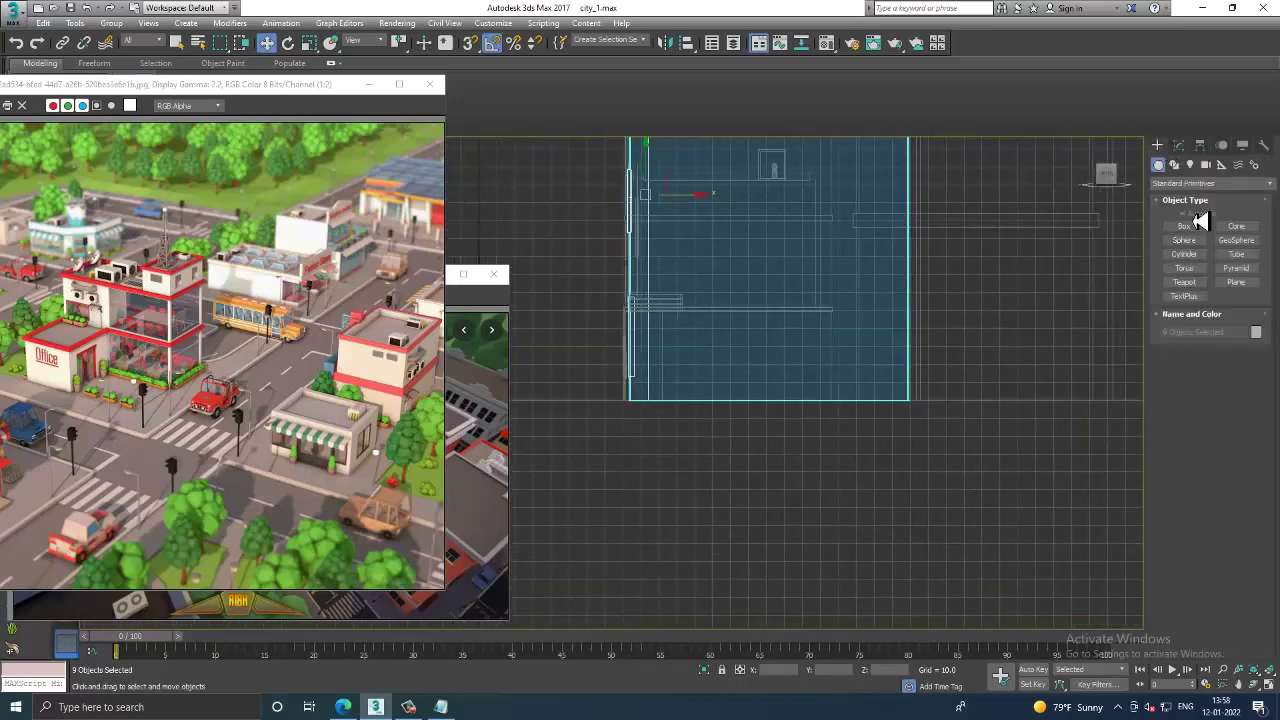
Step: Draw Line065, a post-and-arm spline beside the grey building, then maximize the Perspective view
{"action": "left_click", "coordinate": [1174, 164]}
{"action": "left_click", "coordinate": [1185, 237]}
{"action": "middle_click_drag", "start_coordinate": [699, 311], "coordinate": [809, 349]}
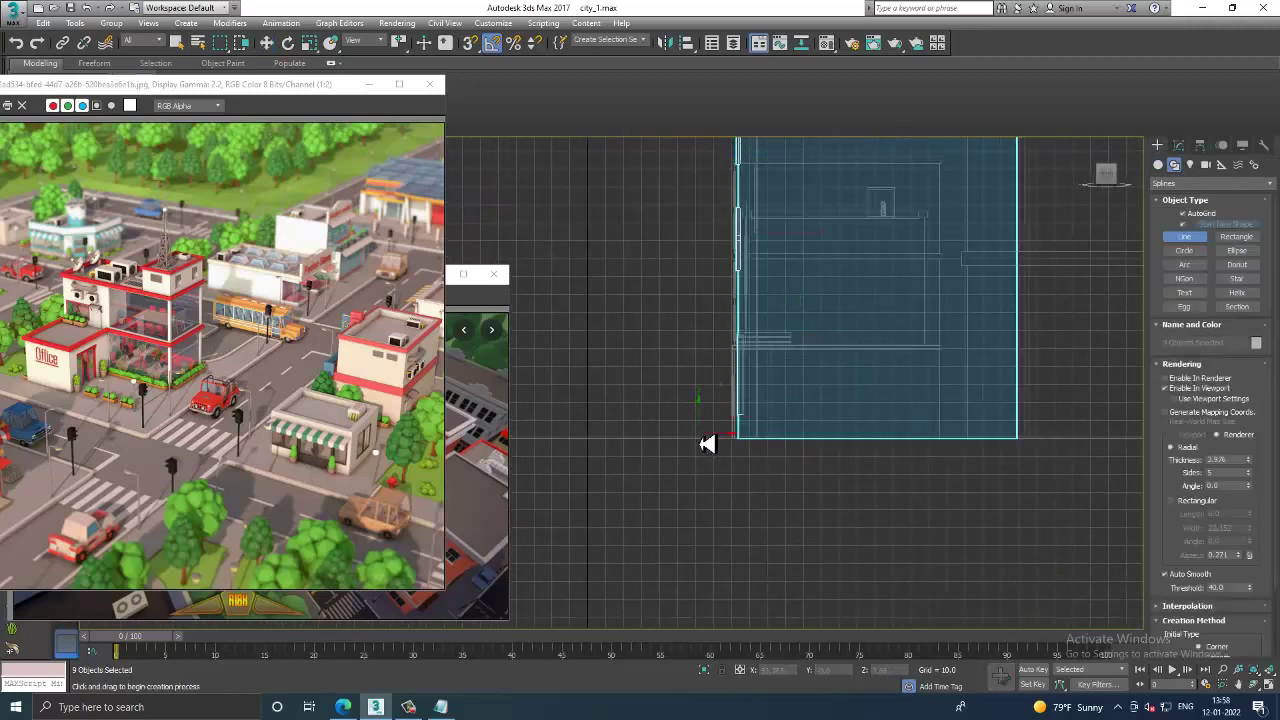
{"action": "scroll", "coordinate": [745, 380], "scroll_direction": "down", "scroll_amount": 3}
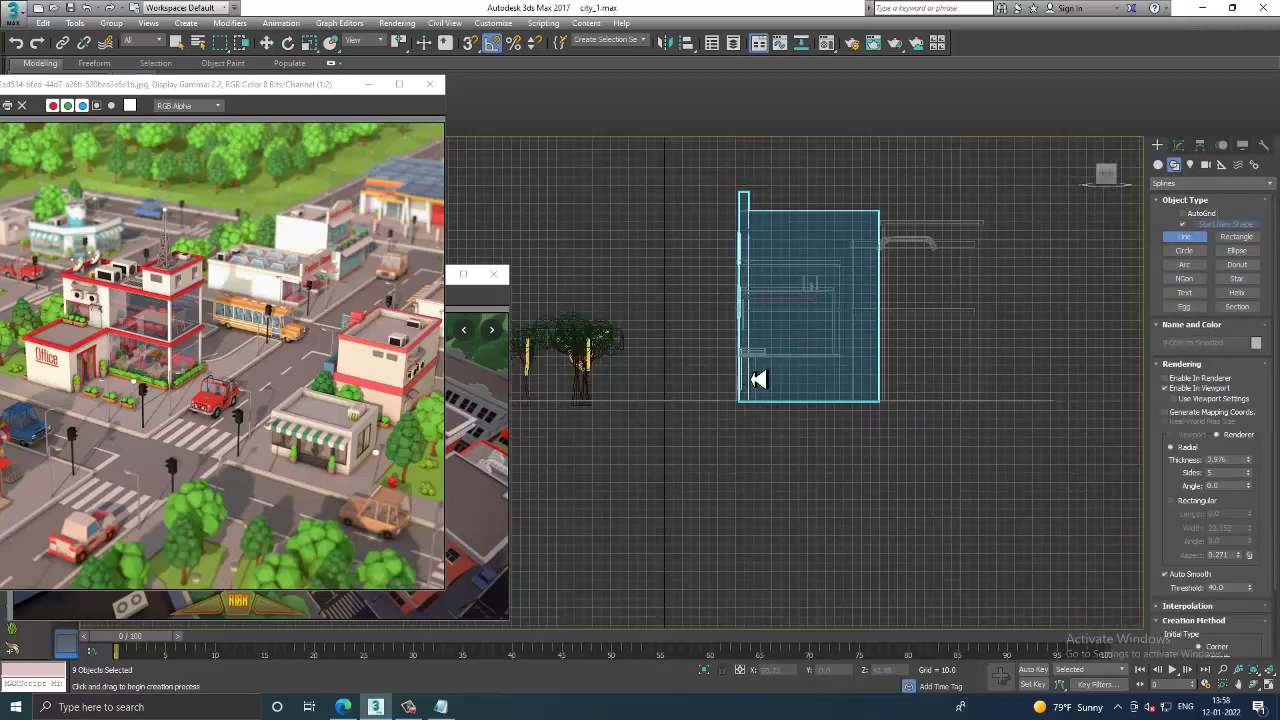
{"action": "scroll", "coordinate": [776, 415], "scroll_direction": "up", "scroll_amount": 1}
{"action": "left_click", "coordinate": [770, 412]}
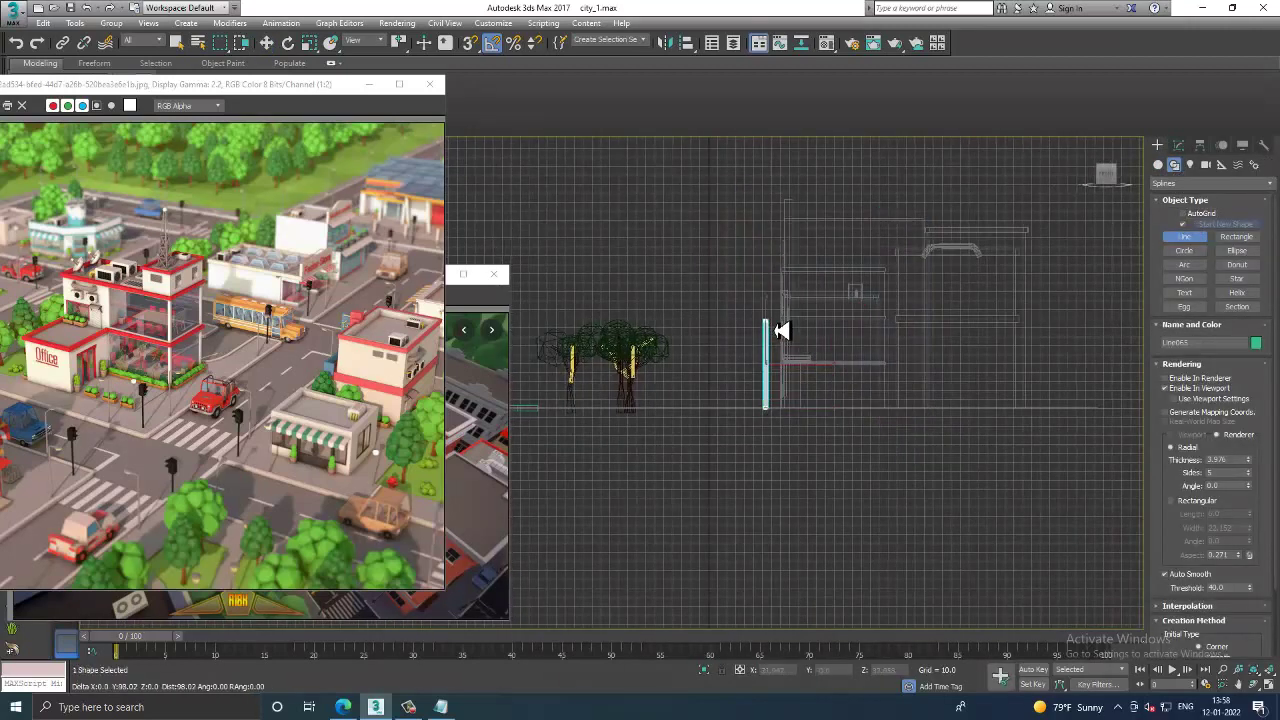
{"action": "left_click", "coordinate": [766, 320]}
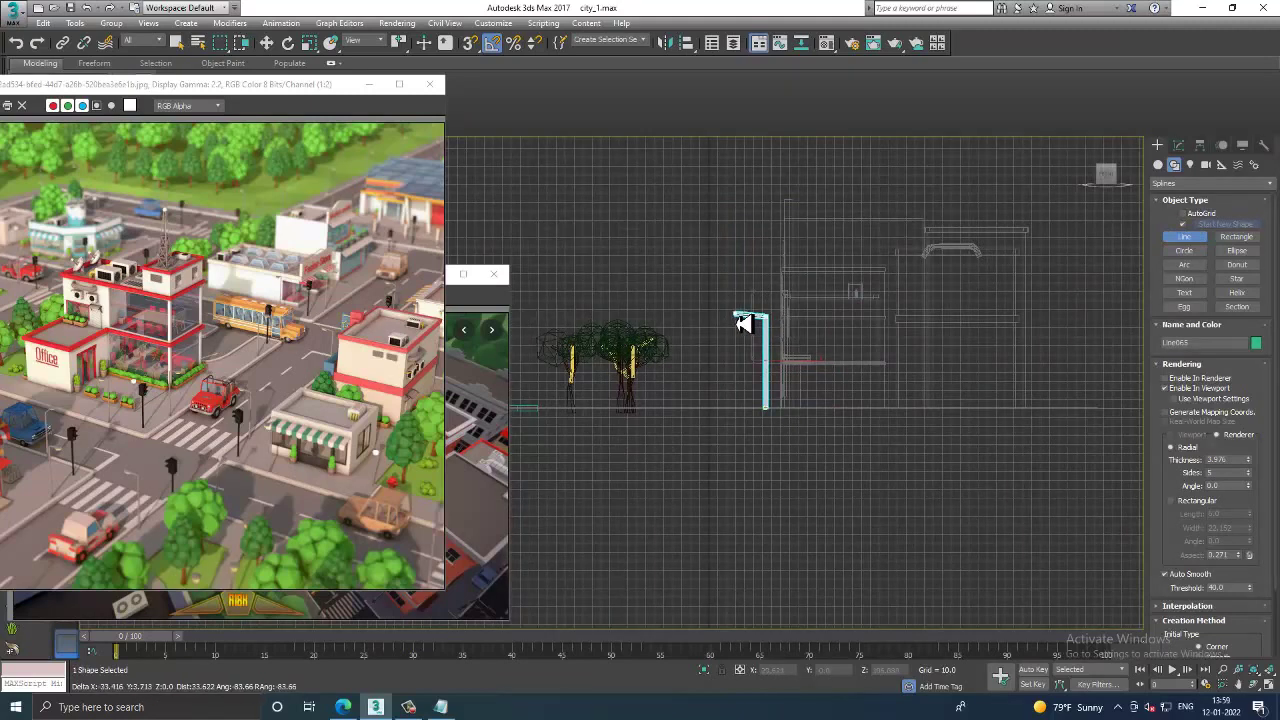
{"action": "right_click", "coordinate": [740, 322]}
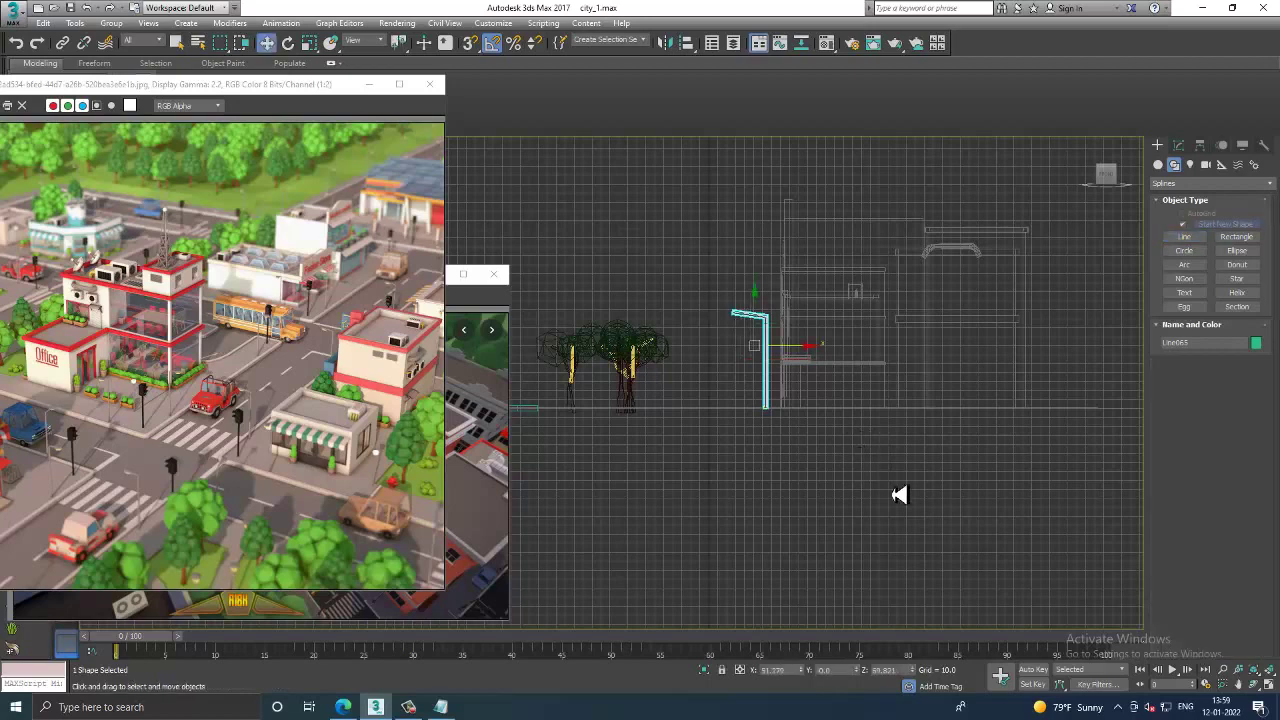
{"action": "key", "text": "alt+w"}
{"action": "right_click", "coordinate": [894, 491]}
{"action": "key", "text": "alt+w"}
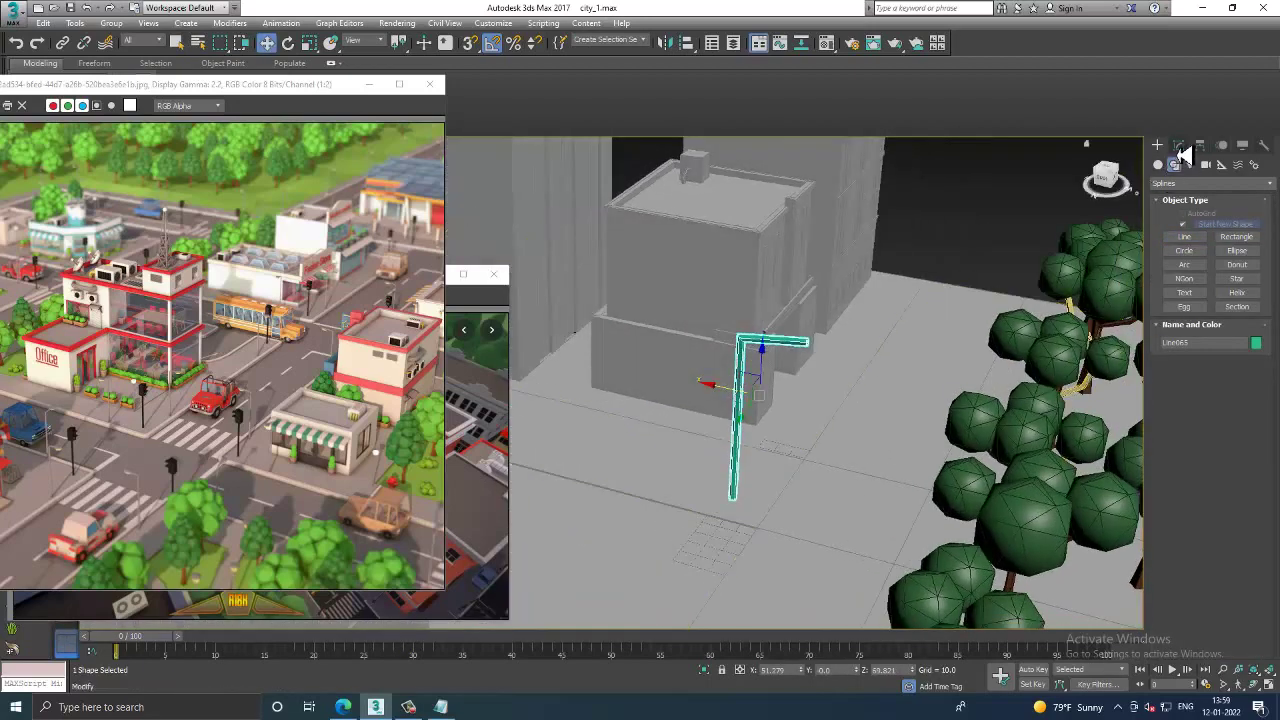
Step: Set the line's rendering to 12 sides and thickness 2.3
{"action": "left_click", "coordinate": [1179, 146]}
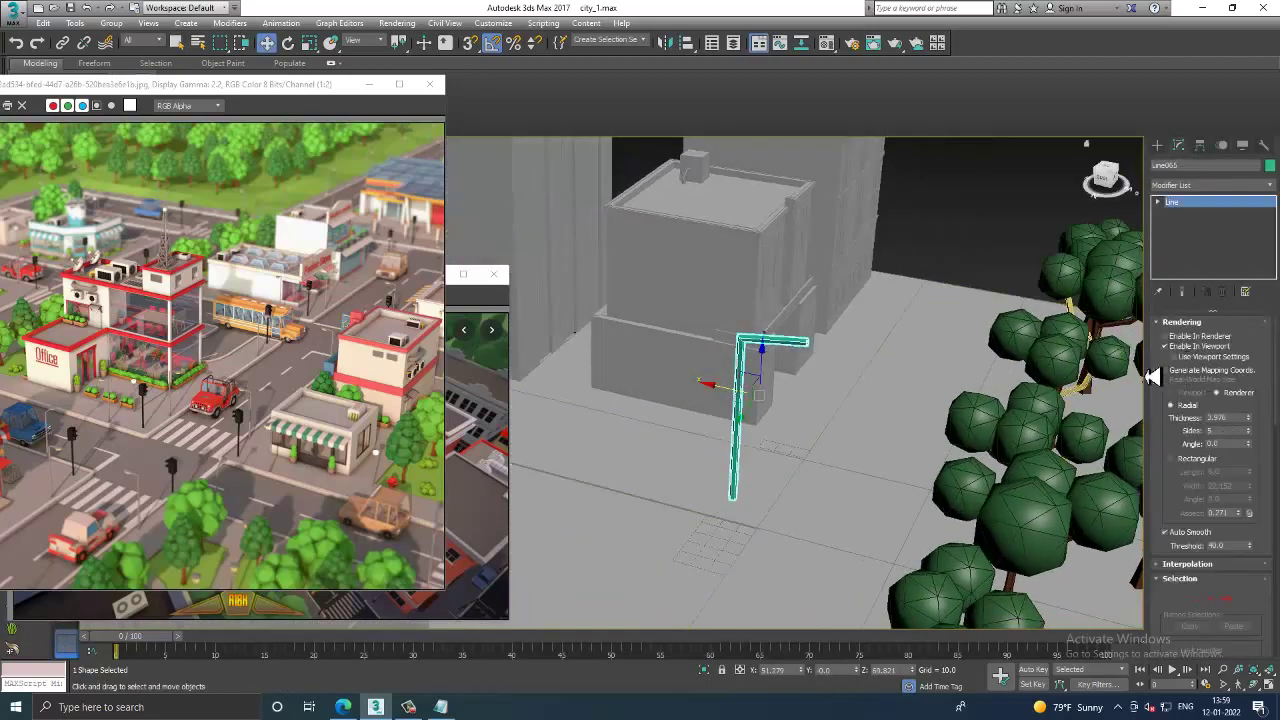
{"action": "scroll", "coordinate": [843, 391], "scroll_direction": "up", "scroll_amount": 3}
{"action": "left_click_drag", "start_coordinate": [1250, 438], "coordinate": [1264, 436]}
{"action": "middle_click_drag", "start_coordinate": [943, 383], "coordinate": [951, 374], "text": "alt"}
Step: Fillet the line's corner vertex into a smooth bend
{"action": "key", "text": "1"}
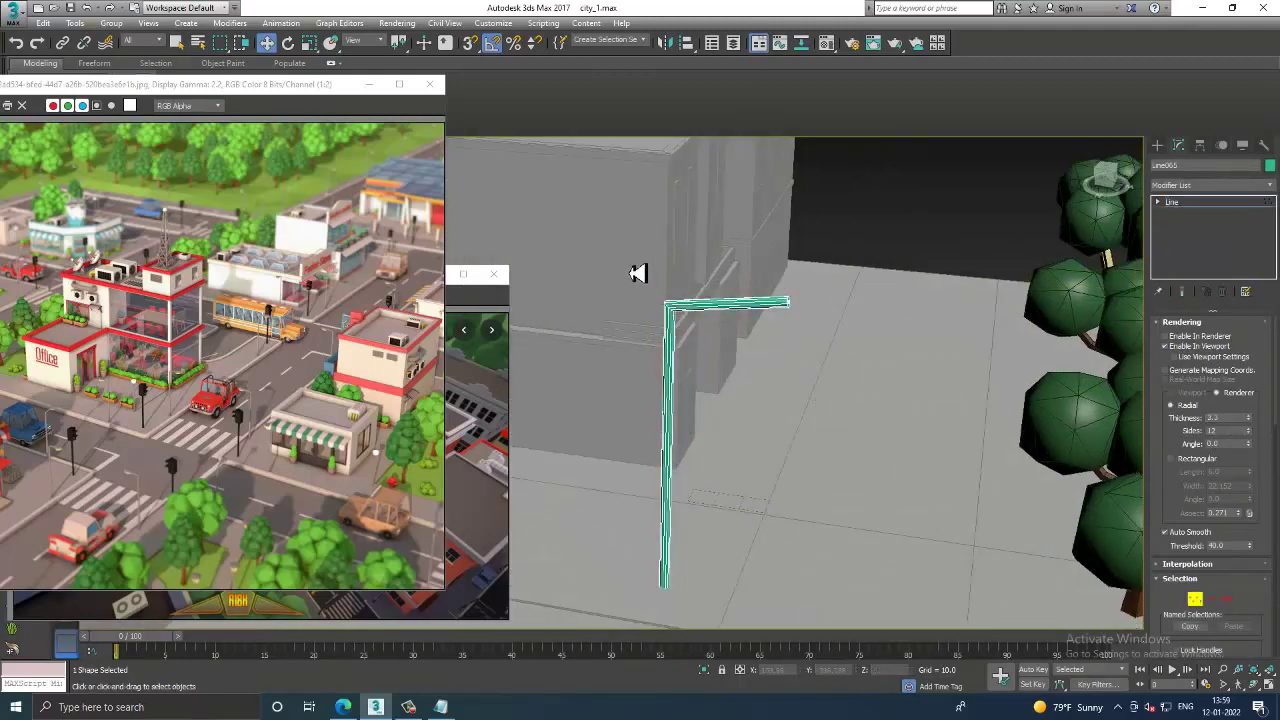
{"action": "left_click_drag", "start_coordinate": [637, 273], "coordinate": [690, 320]}
{"action": "left_click_drag", "start_coordinate": [1198, 470], "coordinate": [1251, 167]}
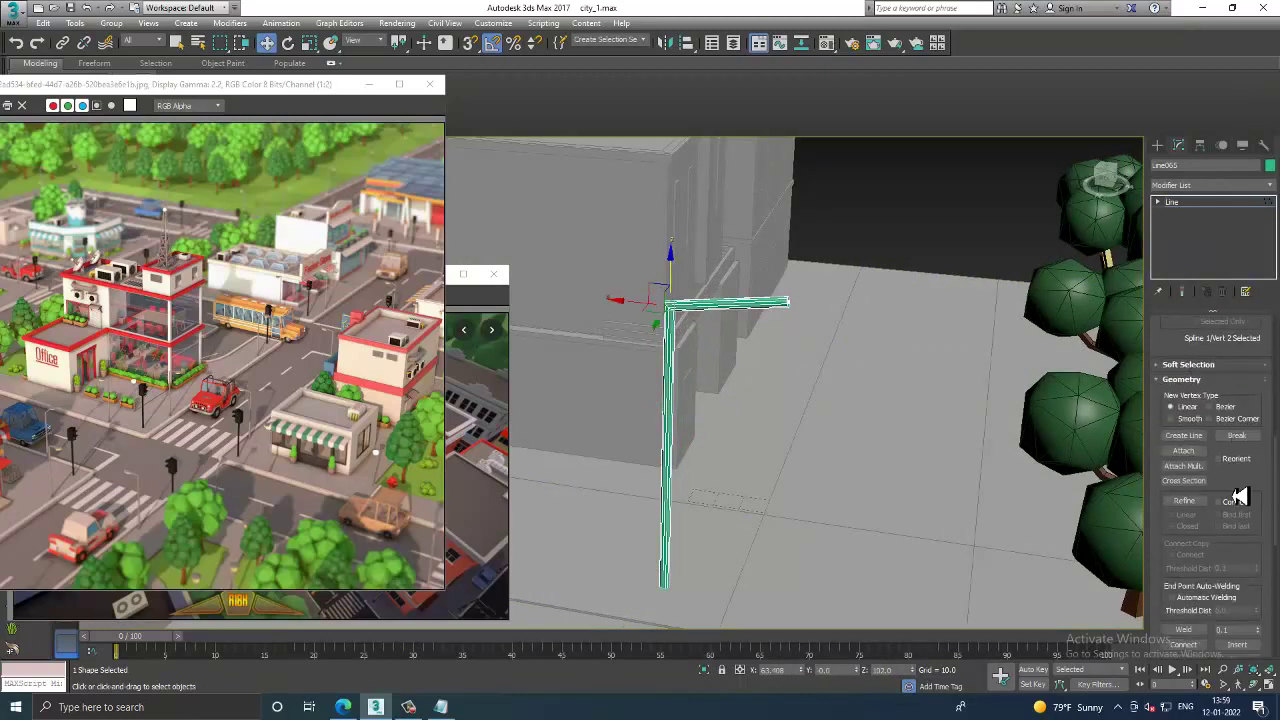
{"action": "left_click_drag", "start_coordinate": [1240, 496], "coordinate": [1246, 330]}
{"action": "left_click", "coordinate": [1183, 540]}
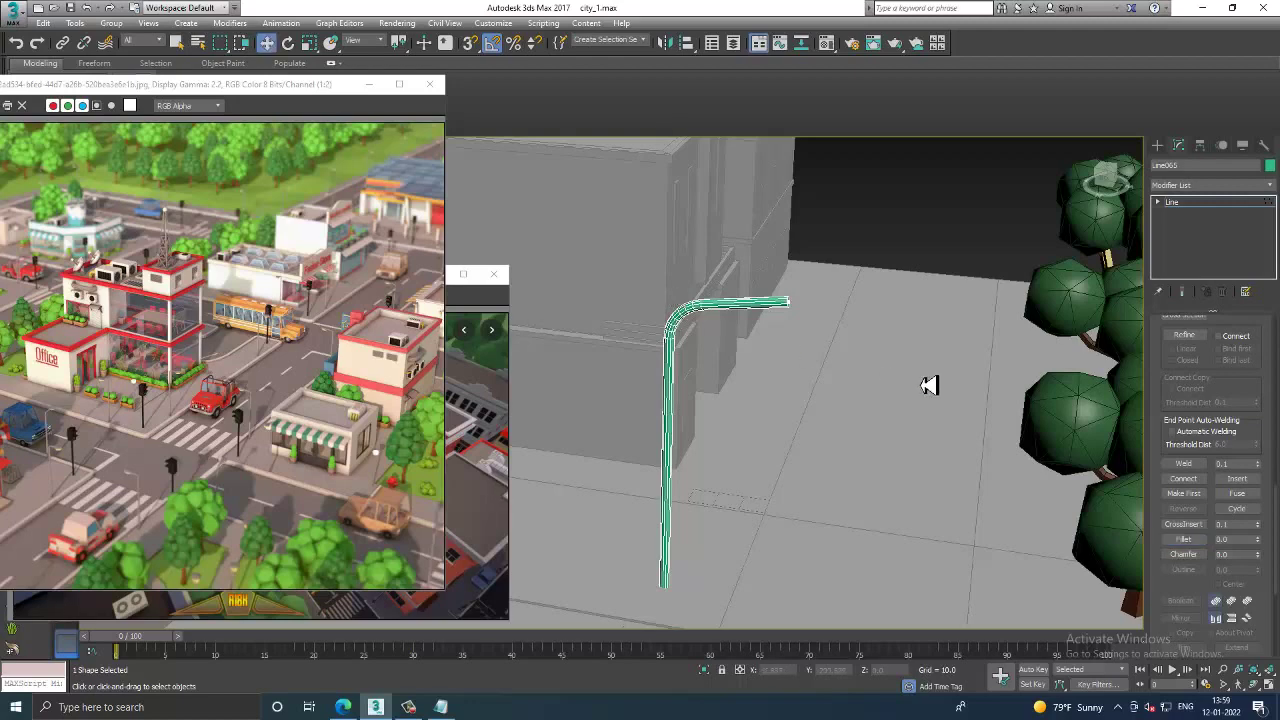
Step: Pick the Box tool from Standard Primitives, then cancel creation after orbiting the lamp post
{"action": "left_click", "coordinate": [1159, 146]}
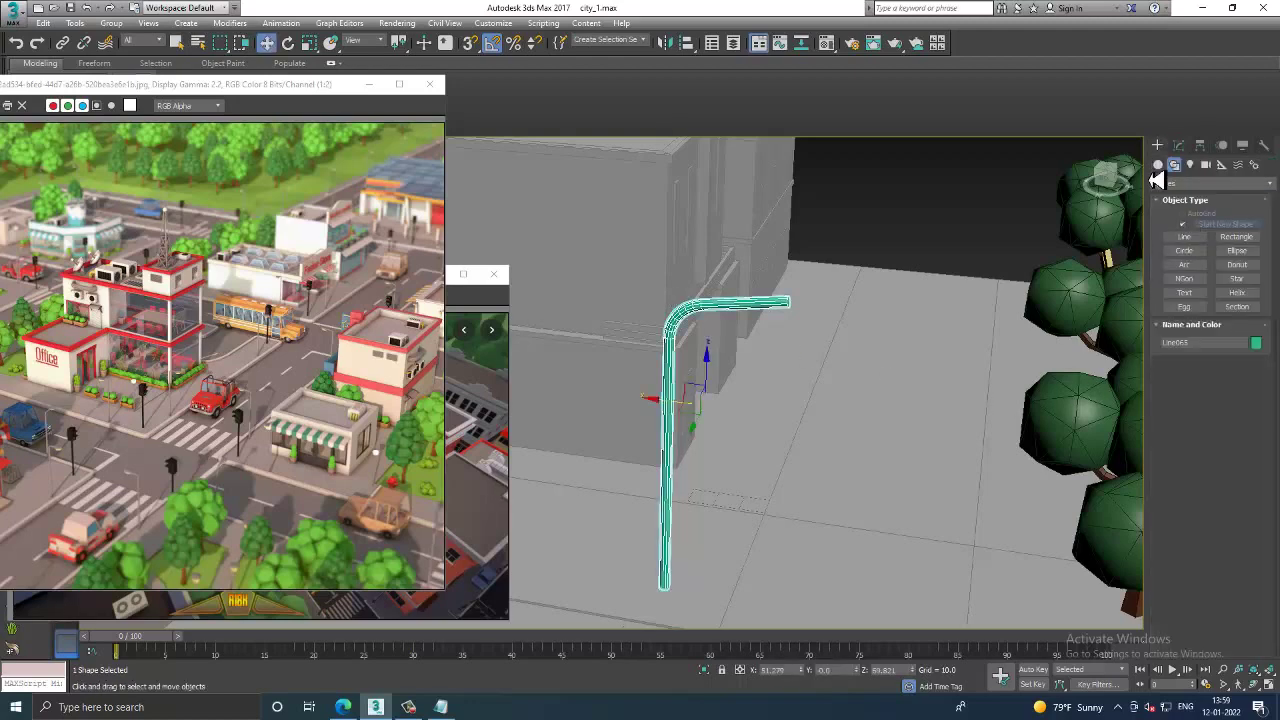
{"action": "left_click", "coordinate": [1158, 165]}
{"action": "left_click", "coordinate": [1184, 226]}
{"action": "mouse_move", "coordinate": [871, 383]}
{"action": "middle_mouse_down", "text": "alt"}
{"action": "mouse_move", "coordinate": [728, 500]}
{"action": "mouse_move", "coordinate": [699, 471]}
{"action": "mouse_move", "coordinate": [743, 451]}
{"action": "middle_mouse_up", "text": "alt"}
{"action": "right_click", "coordinate": [699, 471]}
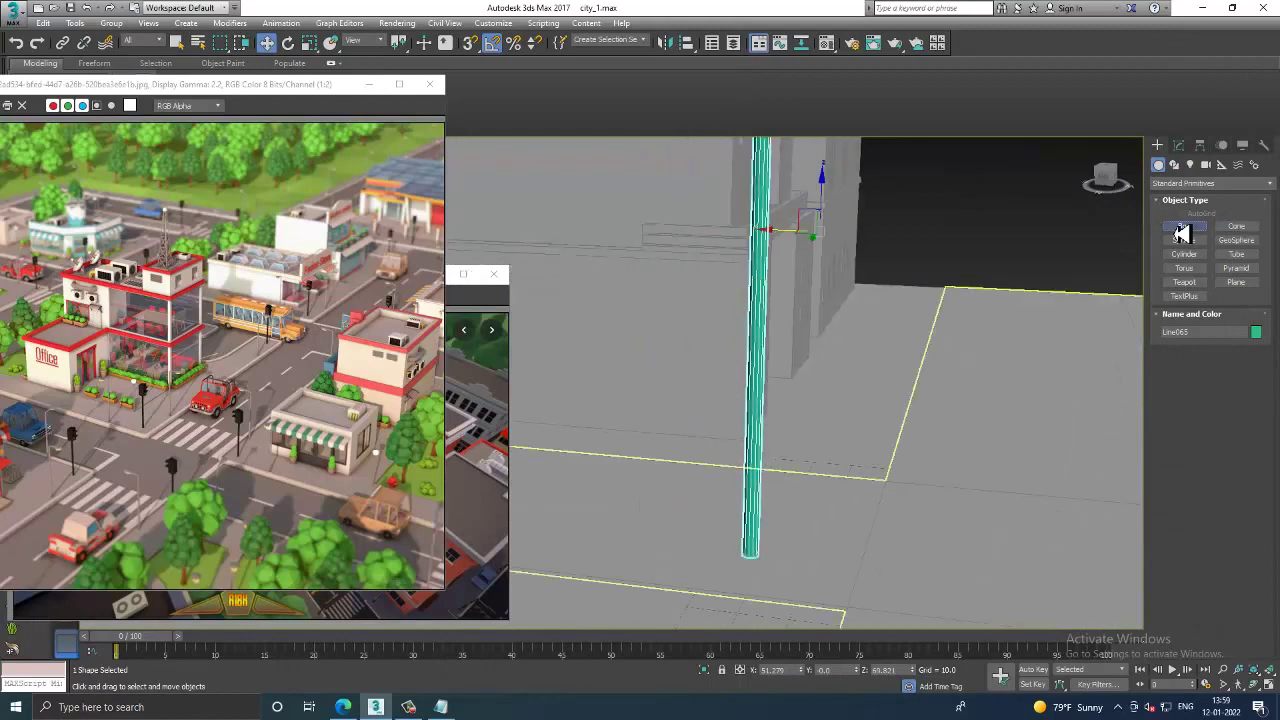
Step: Draw a small box in the Top view and slide it under the post's base
{"action": "left_click", "coordinate": [1182, 228]}
{"action": "key", "text": "alt+w"}
{"action": "key", "text": "alt+w"}
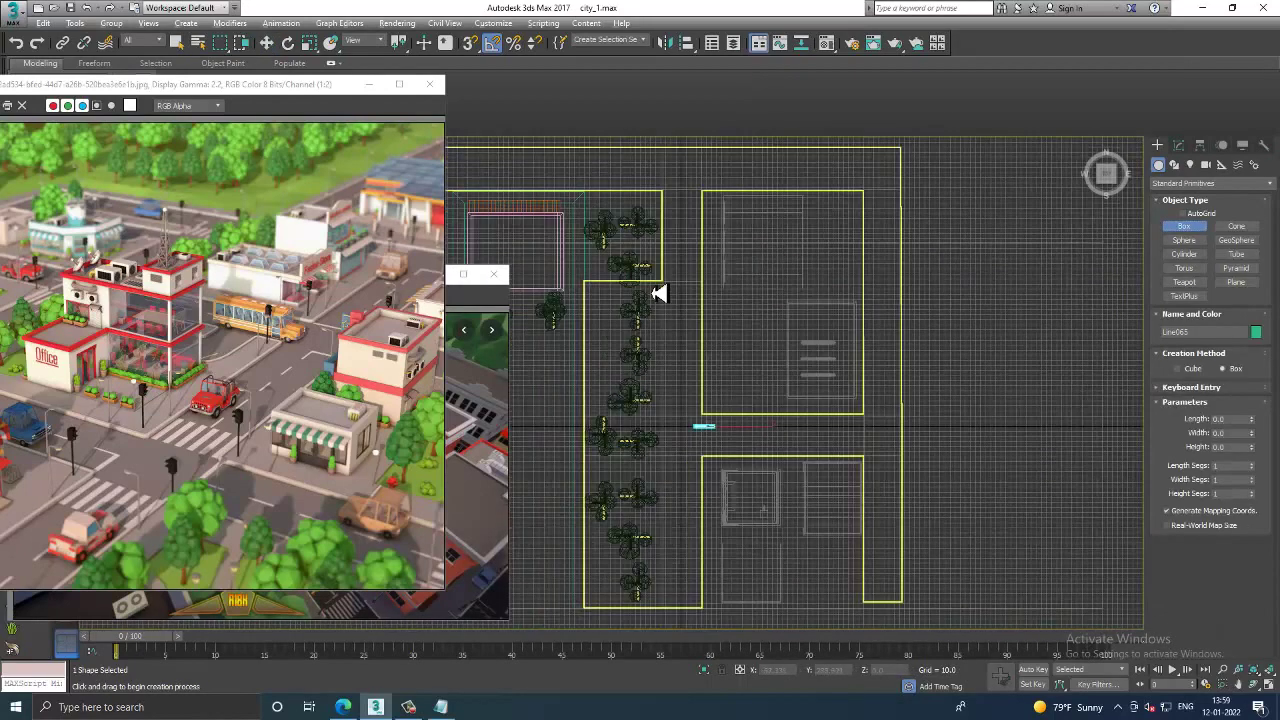
{"action": "scroll", "coordinate": [786, 337], "scroll_direction": "up", "scroll_amount": 3}
{"action": "scroll", "coordinate": [808, 335], "scroll_direction": "up", "scroll_amount": 3}
{"action": "scroll", "coordinate": [790, 370], "scroll_direction": "up", "scroll_amount": 3}
{"action": "scroll", "coordinate": [760, 330], "scroll_direction": "up", "scroll_amount": 3}
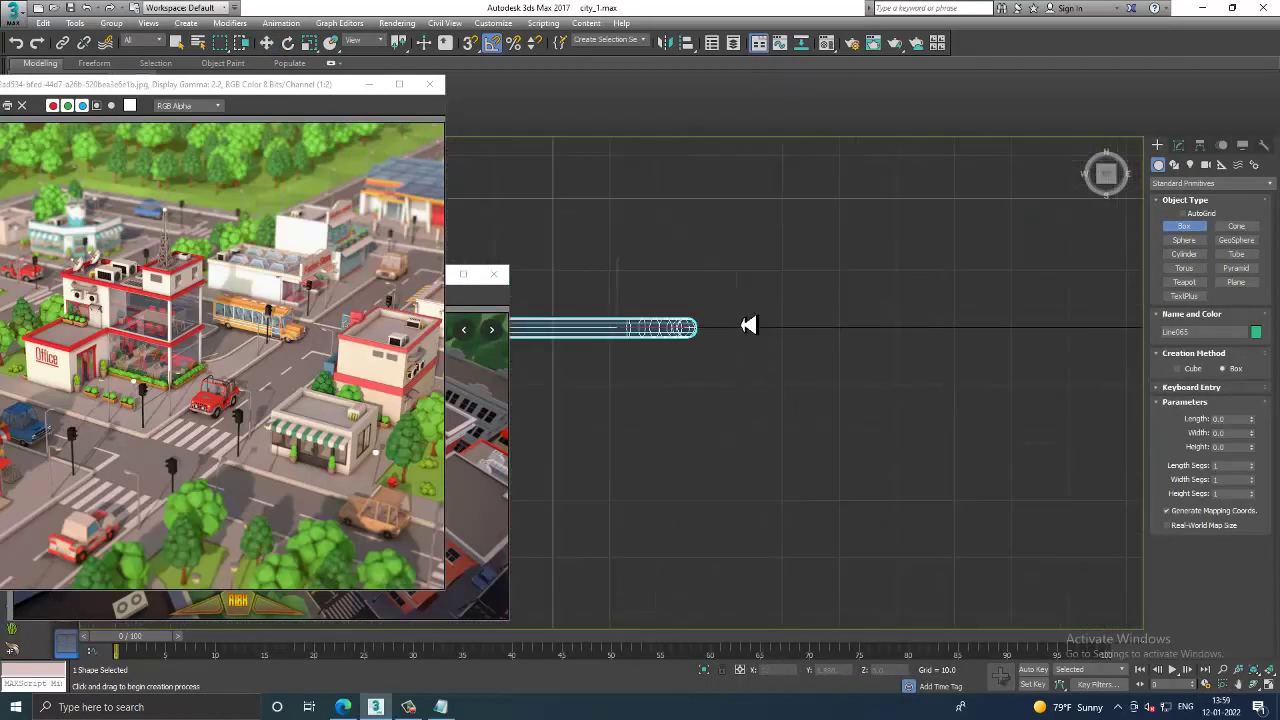
{"action": "left_click_drag", "start_coordinate": [744, 306], "coordinate": [716, 346]}
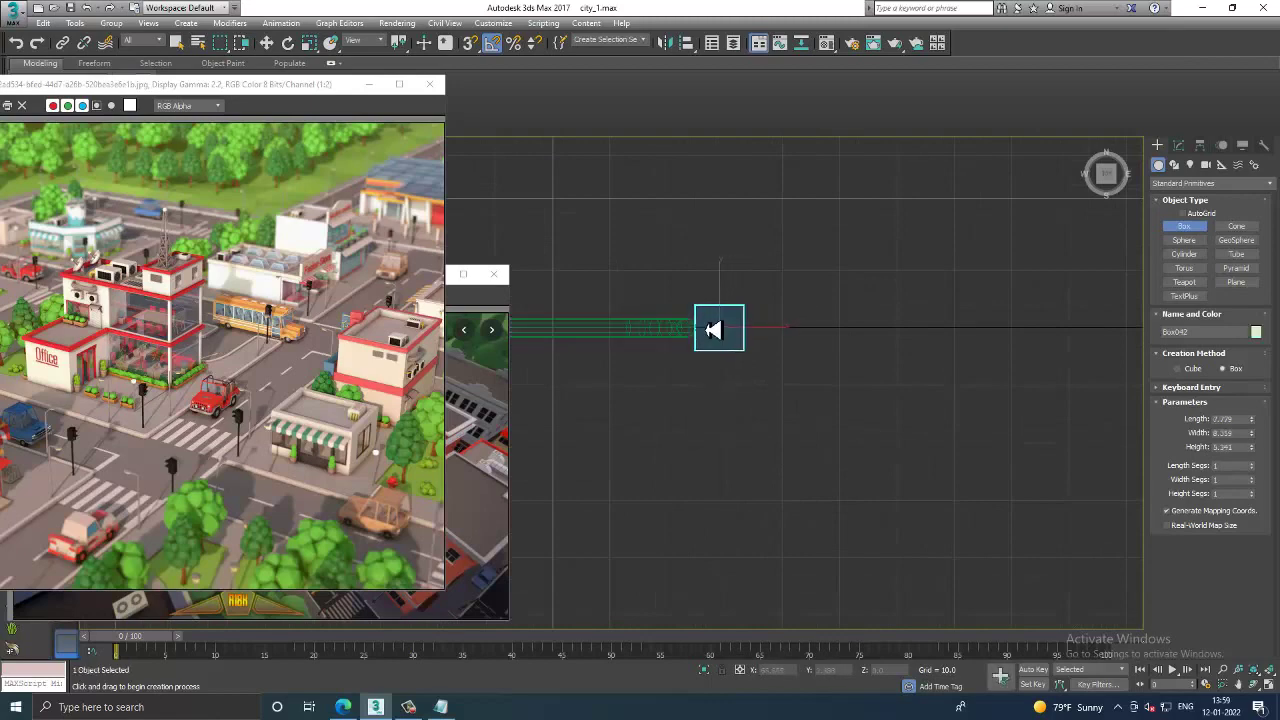
{"action": "key", "text": "w"}
{"action": "key", "text": "alt+w"}
{"action": "right_click", "coordinate": [908, 508]}
{"action": "key", "text": "alt+w"}
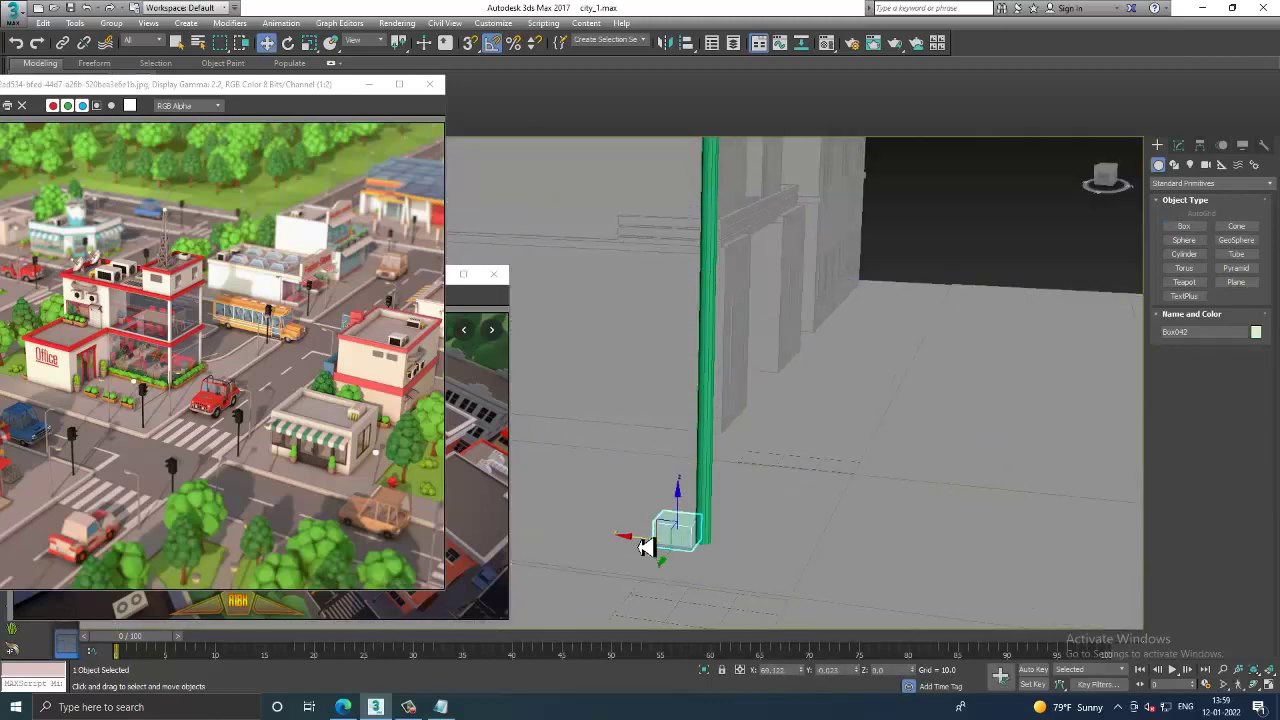
{"action": "left_click_drag", "start_coordinate": [645, 545], "coordinate": [668, 540]}
Step: Clone the box up to the end of the lamp post's bent arm
{"action": "mouse_move", "coordinate": [734, 531]}
{"action": "middle_mouse_down", "text": "alt"}
{"action": "mouse_move", "coordinate": [714, 514]}
{"action": "mouse_move", "coordinate": [748, 541]}
{"action": "mouse_move", "coordinate": [749, 491]}
{"action": "mouse_move", "coordinate": [757, 534]}
{"action": "mouse_move", "coordinate": [749, 500]}
{"action": "mouse_move", "coordinate": [732, 543]}
{"action": "middle_mouse_up", "text": "alt"}
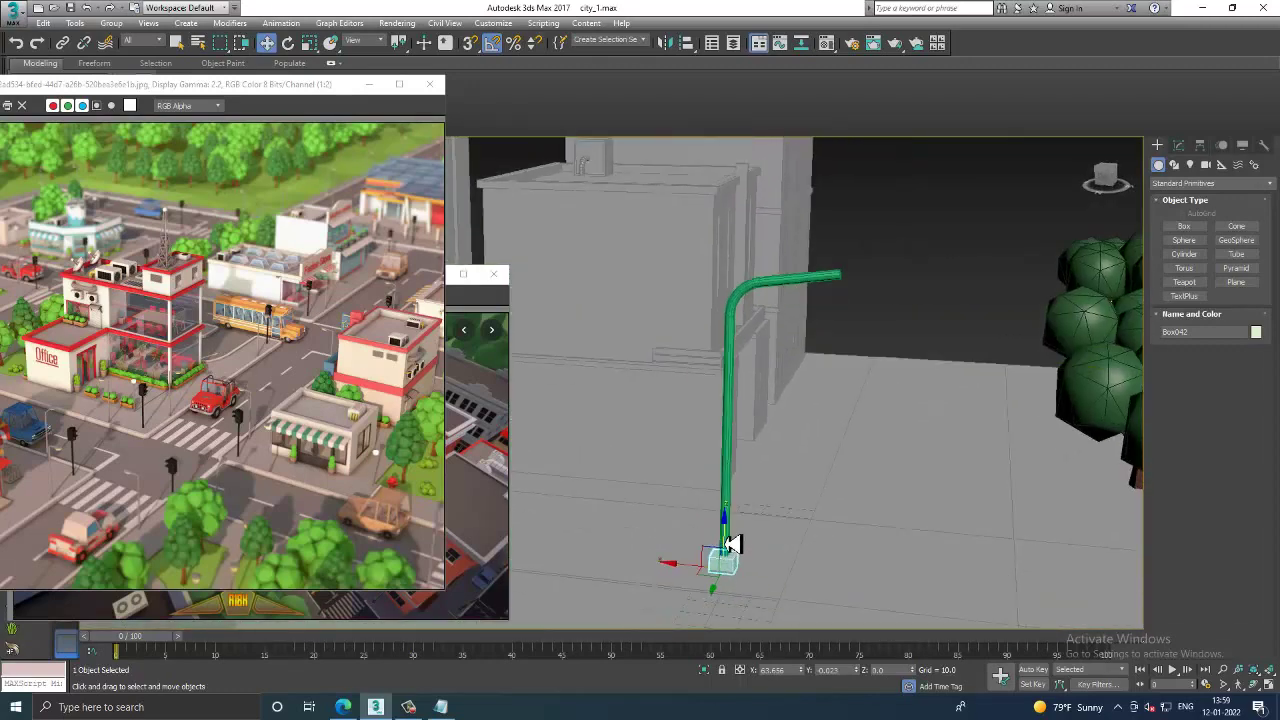
{"action": "left_click_drag", "start_coordinate": [732, 543], "coordinate": [740, 263], "text": "shift"}
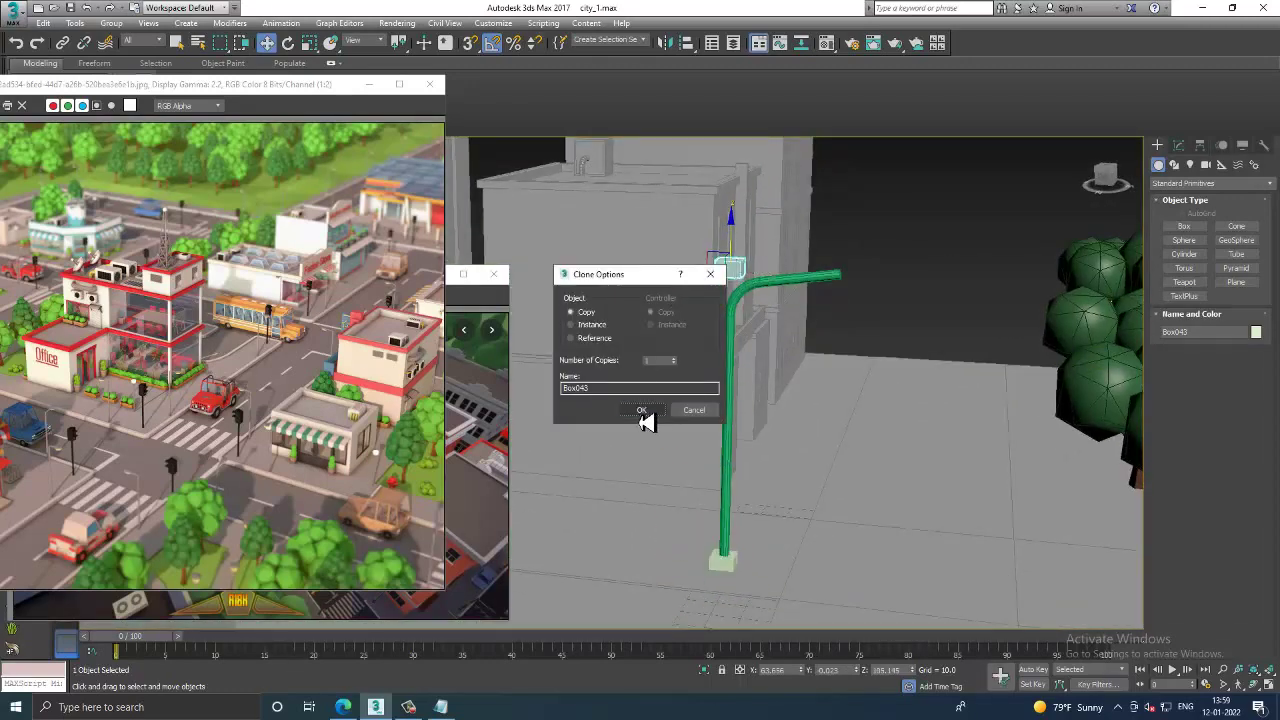
{"action": "left_click", "coordinate": [645, 410]}
{"action": "left_click_drag", "start_coordinate": [686, 277], "coordinate": [806, 287]}
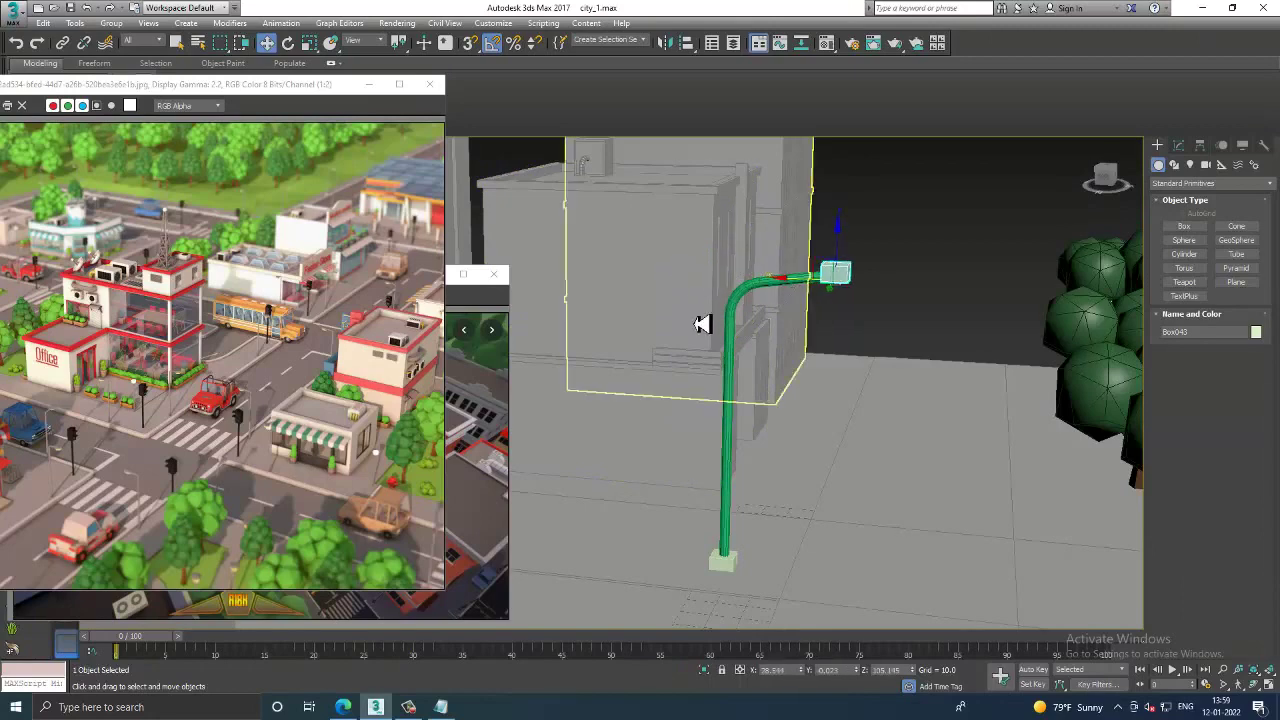
Step: Widen the copied box along its length in the Top view
{"action": "key", "text": "z"}
{"action": "key", "text": "alt+w"}
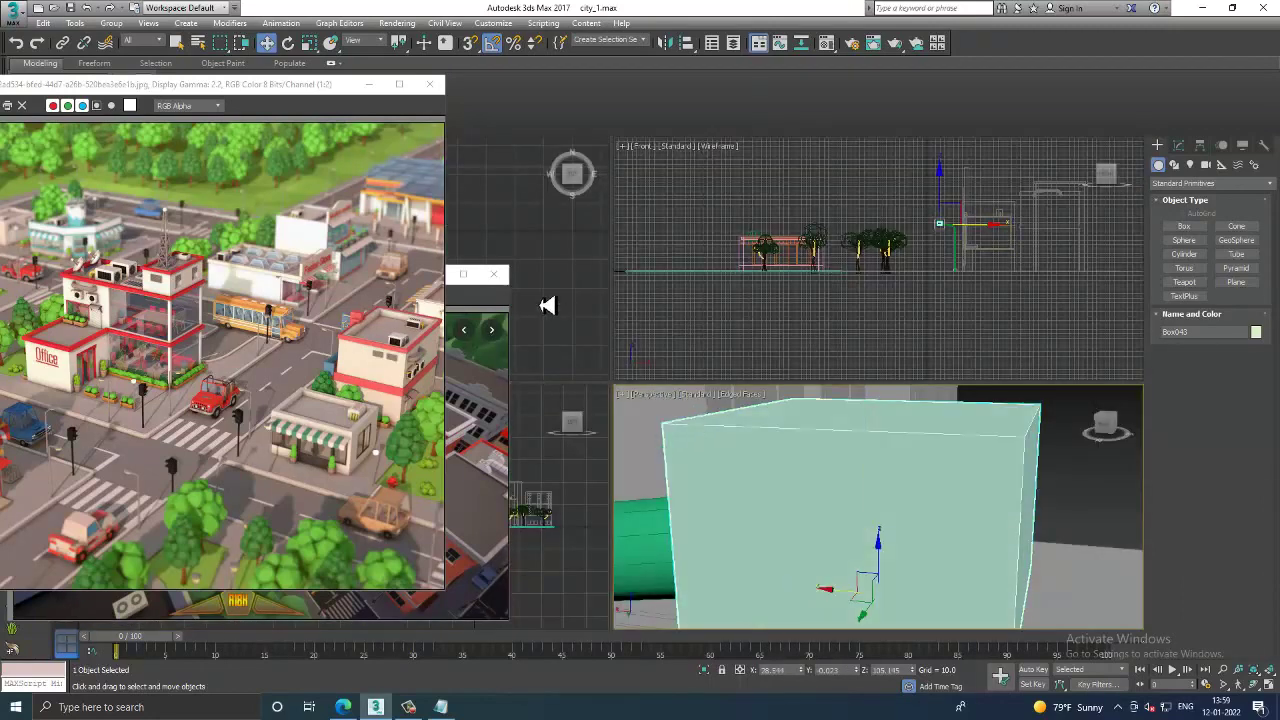
{"action": "right_click", "coordinate": [547, 305]}
{"action": "key", "text": "alt+w"}
{"action": "key", "text": "z"}
{"action": "key", "text": "r"}
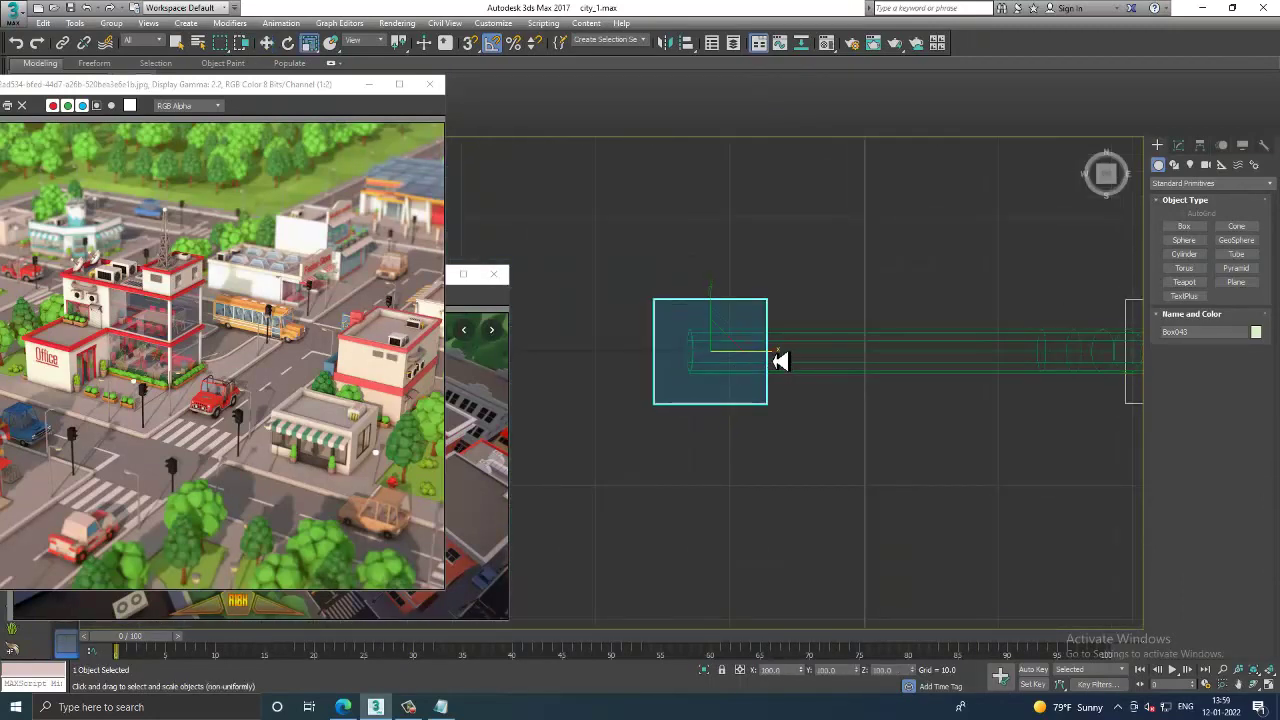
{"action": "left_click_drag", "start_coordinate": [779, 361], "coordinate": [794, 360]}
{"action": "key", "text": "w"}
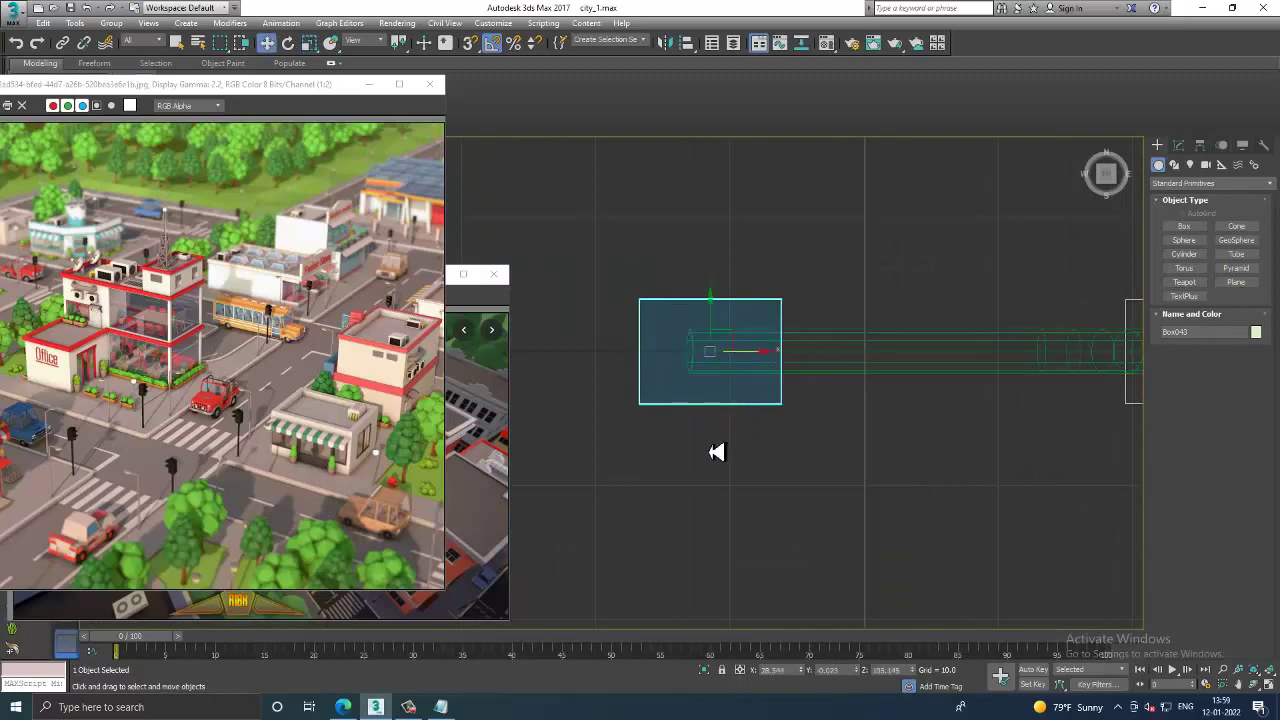
Step: Convert the copied box, Box043, to an Editable Poly
{"action": "key", "text": "alt+w"}
{"action": "right_click", "coordinate": [980, 500]}
{"action": "key", "text": "alt+w"}
{"action": "scroll", "coordinate": [934, 474], "scroll_direction": "down", "scroll_amount": 3}
{"action": "scroll", "coordinate": [894, 417], "scroll_direction": "down", "scroll_amount": 3}
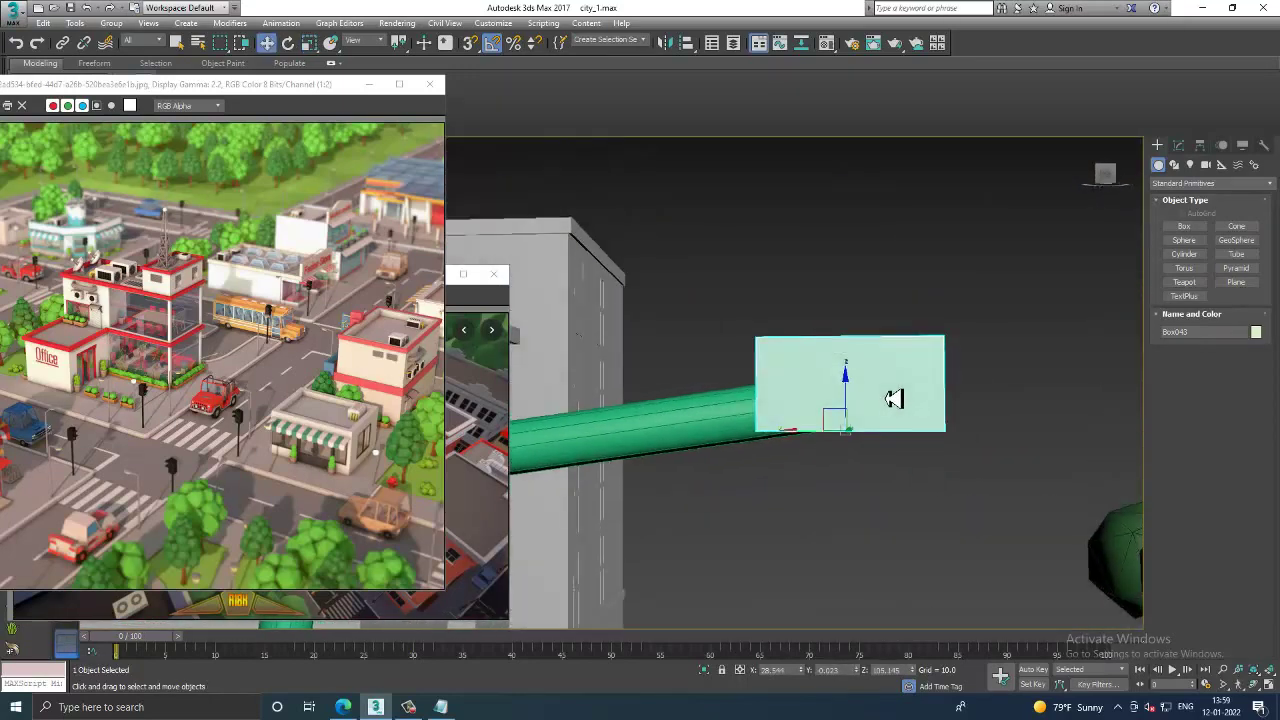
{"action": "mouse_move", "coordinate": [893, 398]}
{"action": "middle_mouse_down", "text": "alt"}
{"action": "mouse_move", "coordinate": [886, 380]}
{"action": "mouse_move", "coordinate": [826, 460]}
{"action": "middle_mouse_up", "text": "alt"}
{"action": "right_click", "coordinate": [858, 400]}
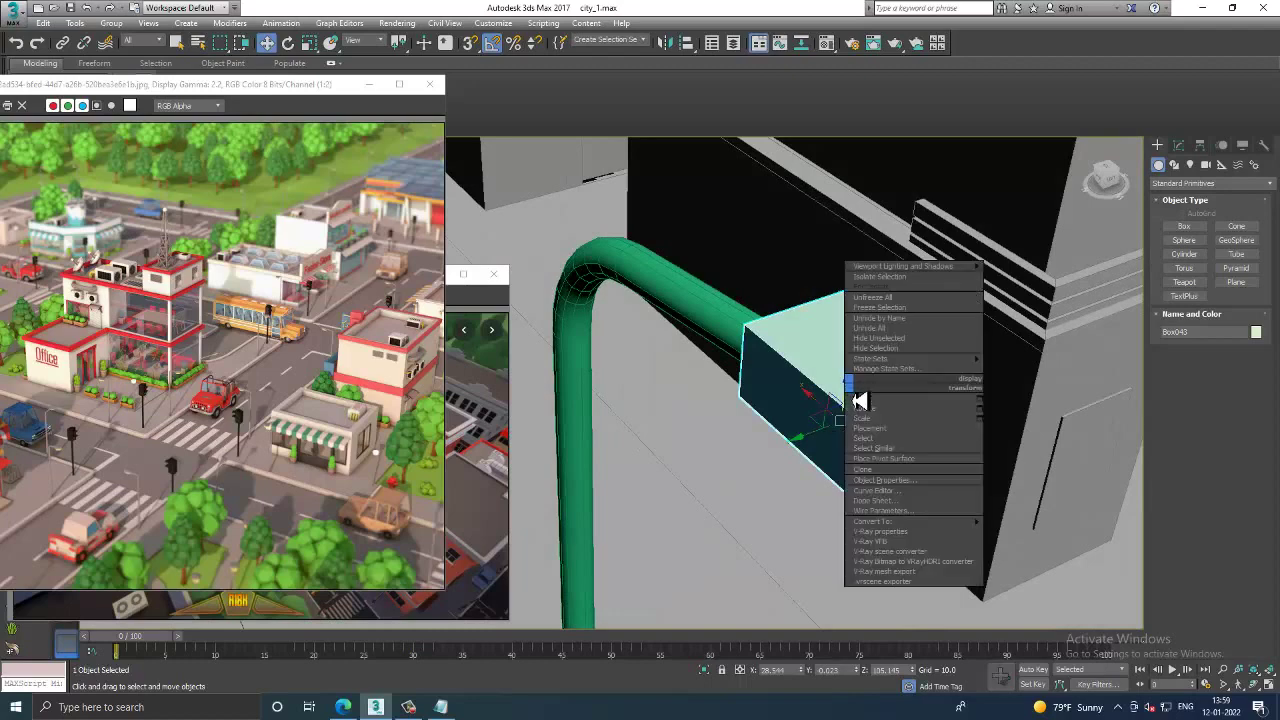
{"action": "mouse_move", "coordinate": [872, 521]}
{"action": "left_click", "coordinate": [1027, 532]}
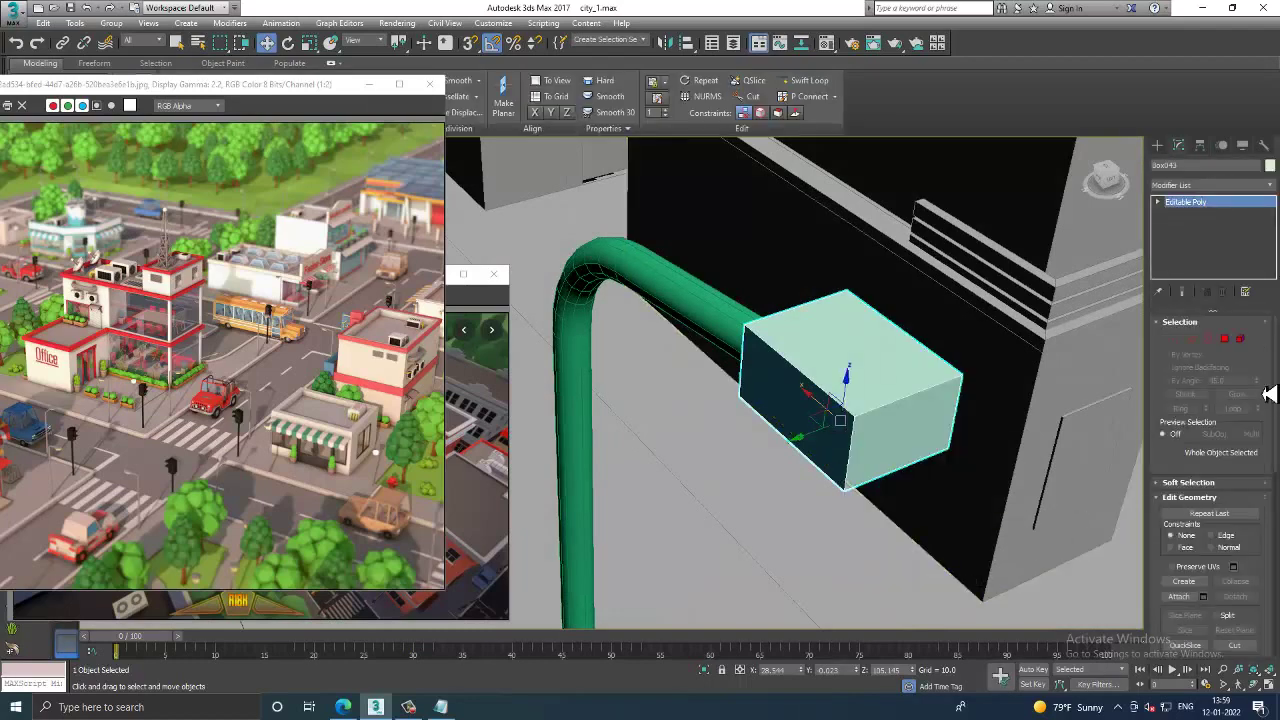
Step: Connect a new edge across the lamp head box's four vertical edges
{"action": "left_click", "coordinate": [1193, 340]}
{"action": "middle_click_drag", "start_coordinate": [951, 400], "coordinate": [950, 434], "text": "alt"}
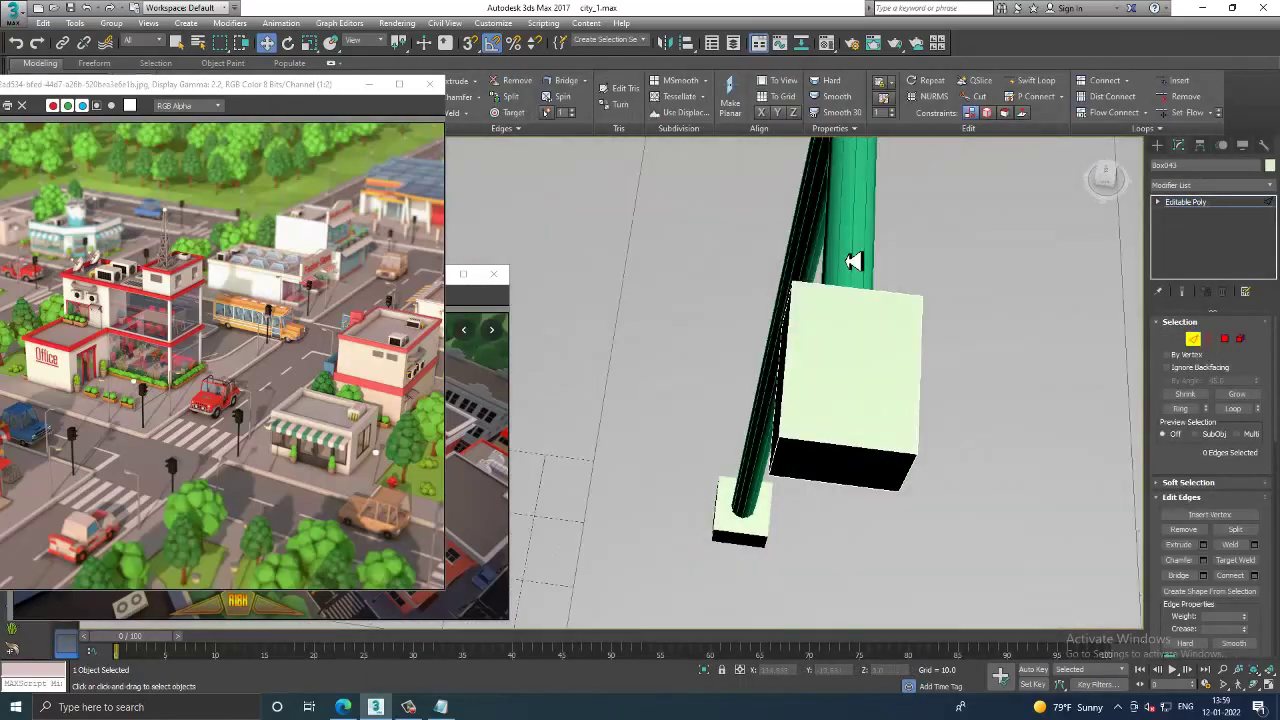
{"action": "left_click_drag", "start_coordinate": [852, 261], "coordinate": [889, 565]}
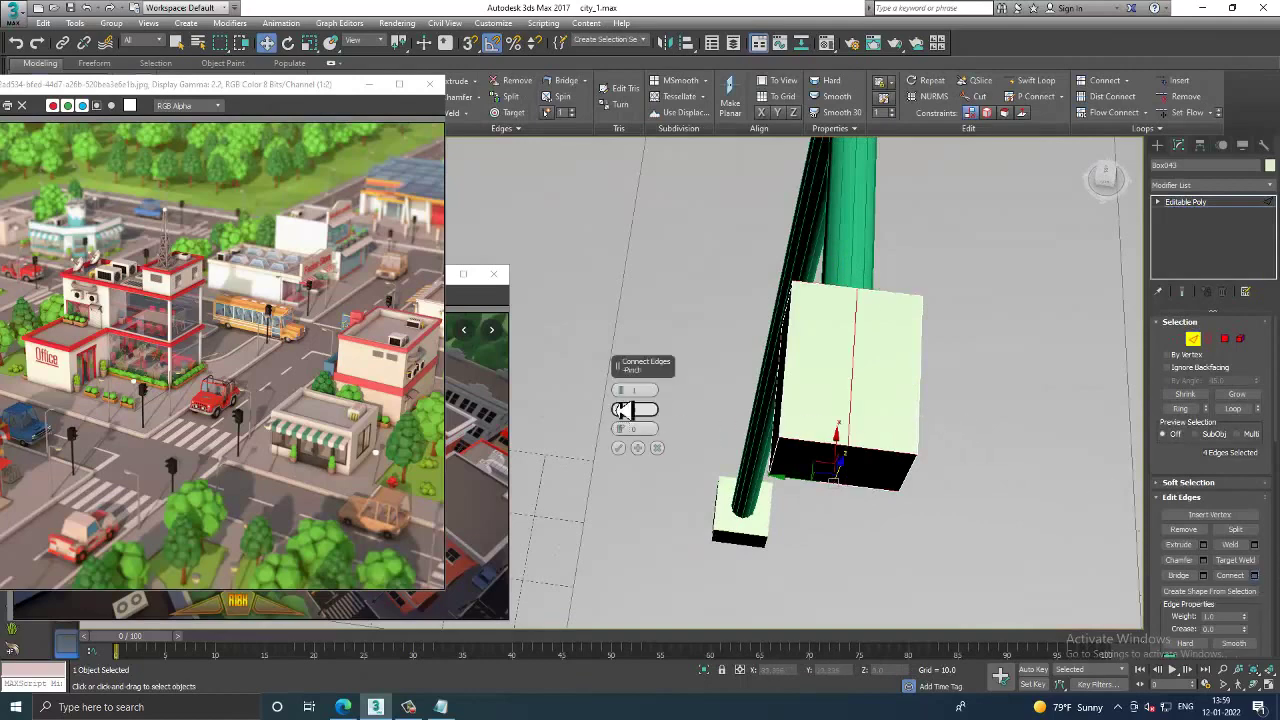
{"action": "left_click", "coordinate": [634, 450]}
{"action": "mouse_move", "coordinate": [640, 450]}
{"action": "middle_mouse_down", "text": "alt"}
{"action": "mouse_move", "coordinate": [1009, 340]}
{"action": "mouse_move", "coordinate": [828, 348]}
{"action": "middle_mouse_up", "text": "alt"}
Step: Add two horizontal connecting edge loops across the lamp head box
{"action": "key", "text": "1"}
{"action": "left_click_drag", "start_coordinate": [1055, 384], "coordinate": [862, 327]}
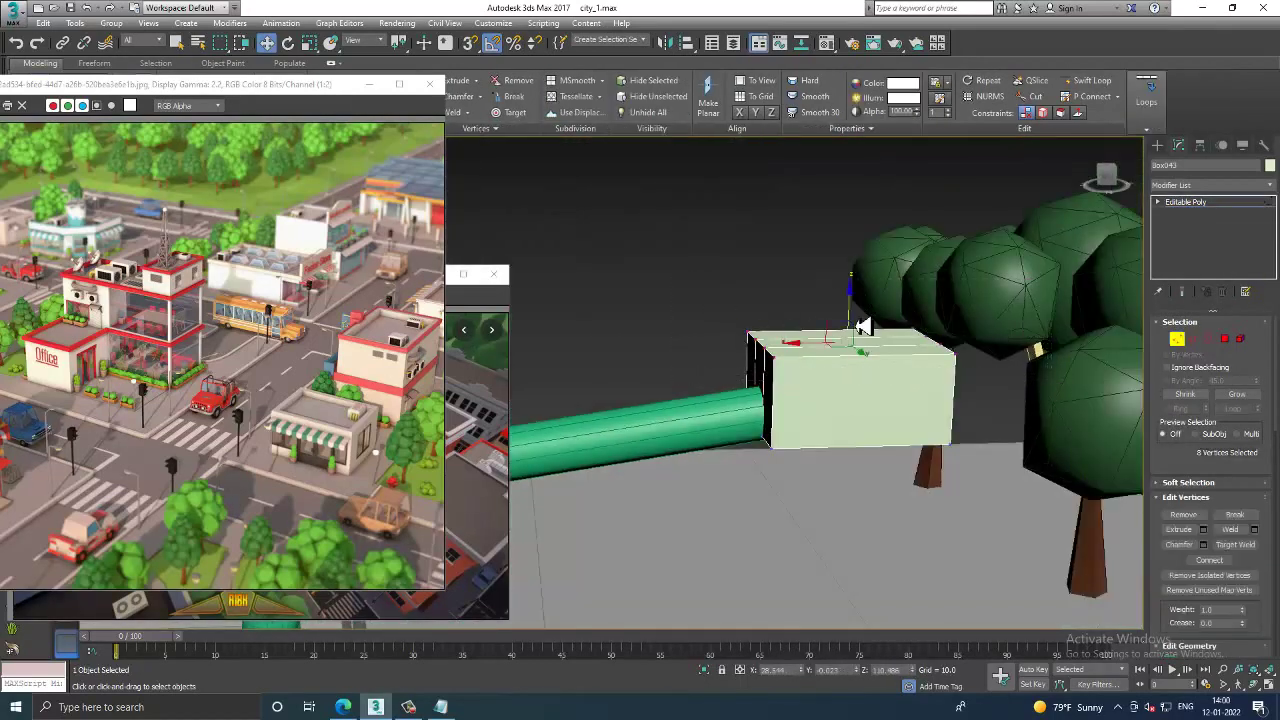
{"action": "middle_click_drag", "start_coordinate": [860, 325], "coordinate": [926, 420], "text": "alt"}
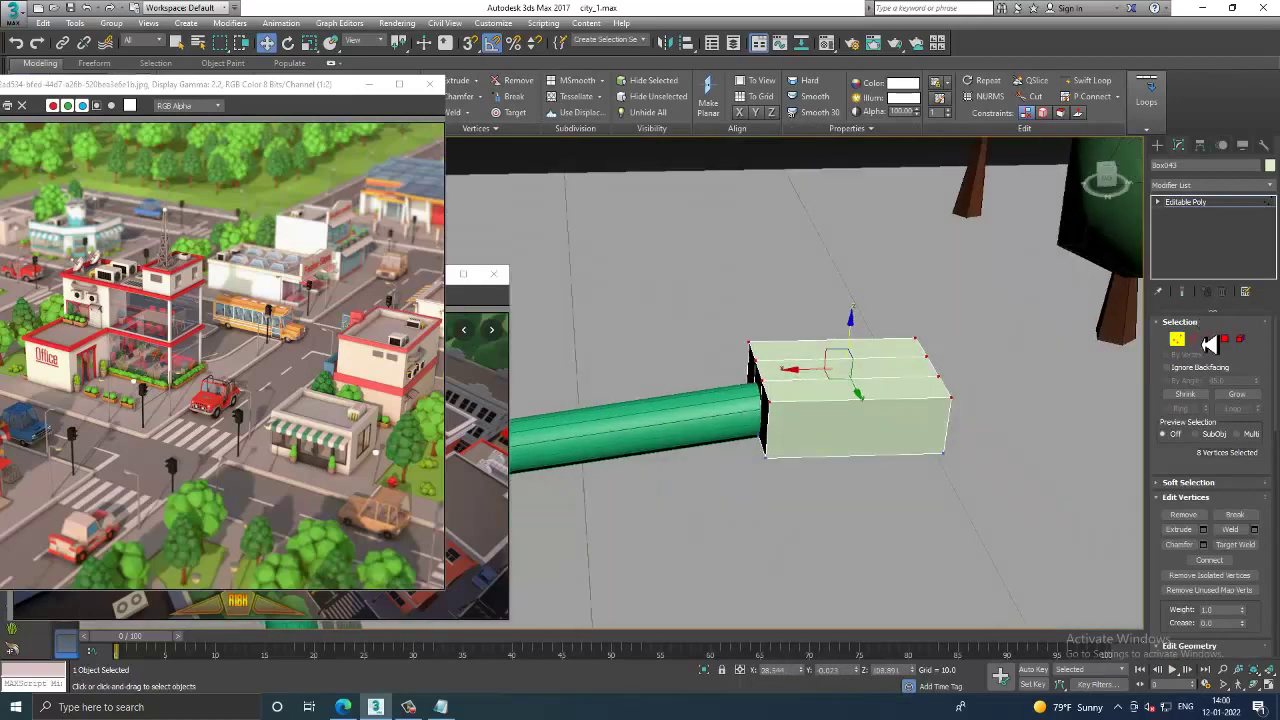
{"action": "left_click", "coordinate": [1194, 340]}
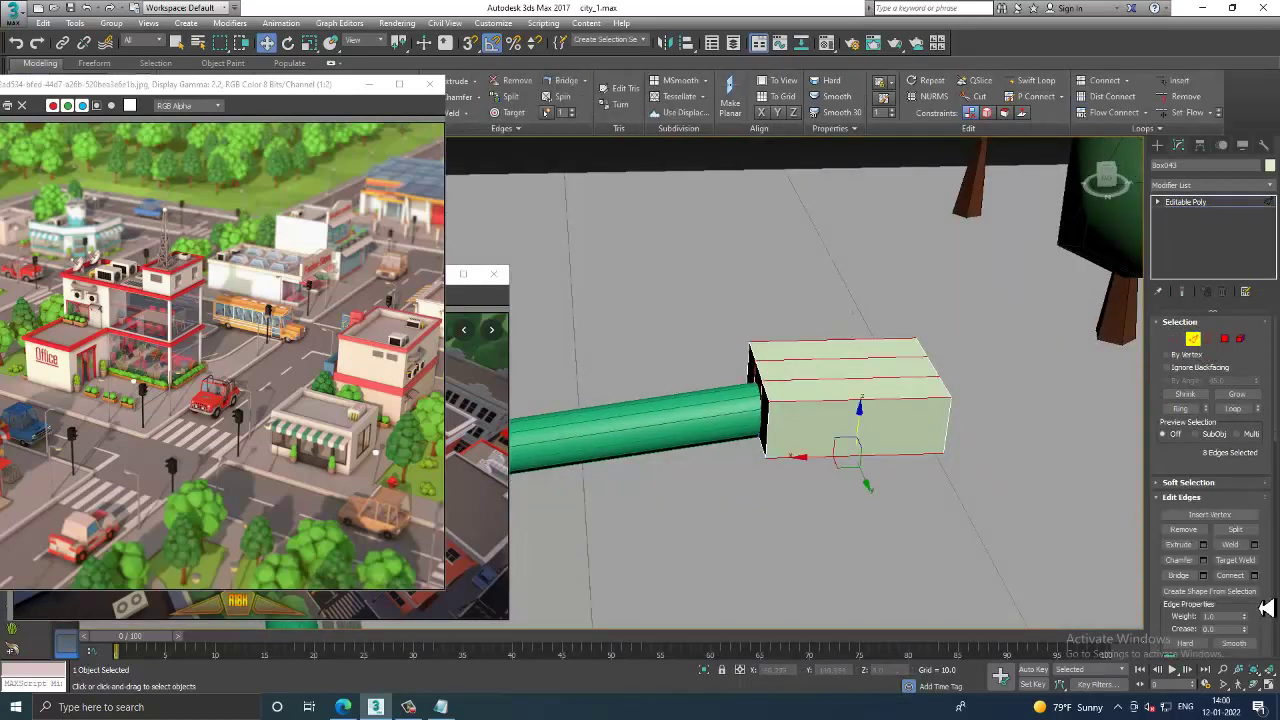
{"action": "left_click", "coordinate": [1254, 576]}
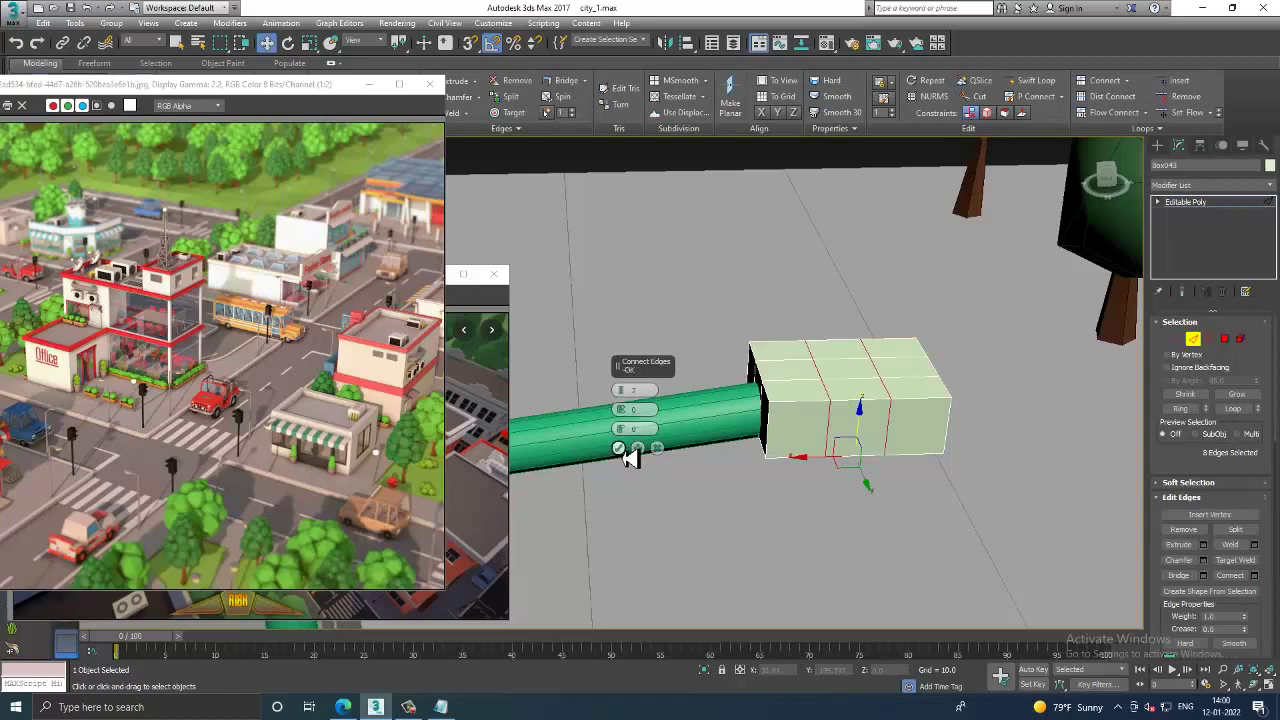
{"action": "left_click", "coordinate": [618, 448]}
Step: In the maximized orthographic view, scale the lamp head's vertices to taper its sides
{"action": "key", "text": "alt+w"}
{"action": "right_click", "coordinate": [571, 330]}
{"action": "key", "text": "alt+w"}
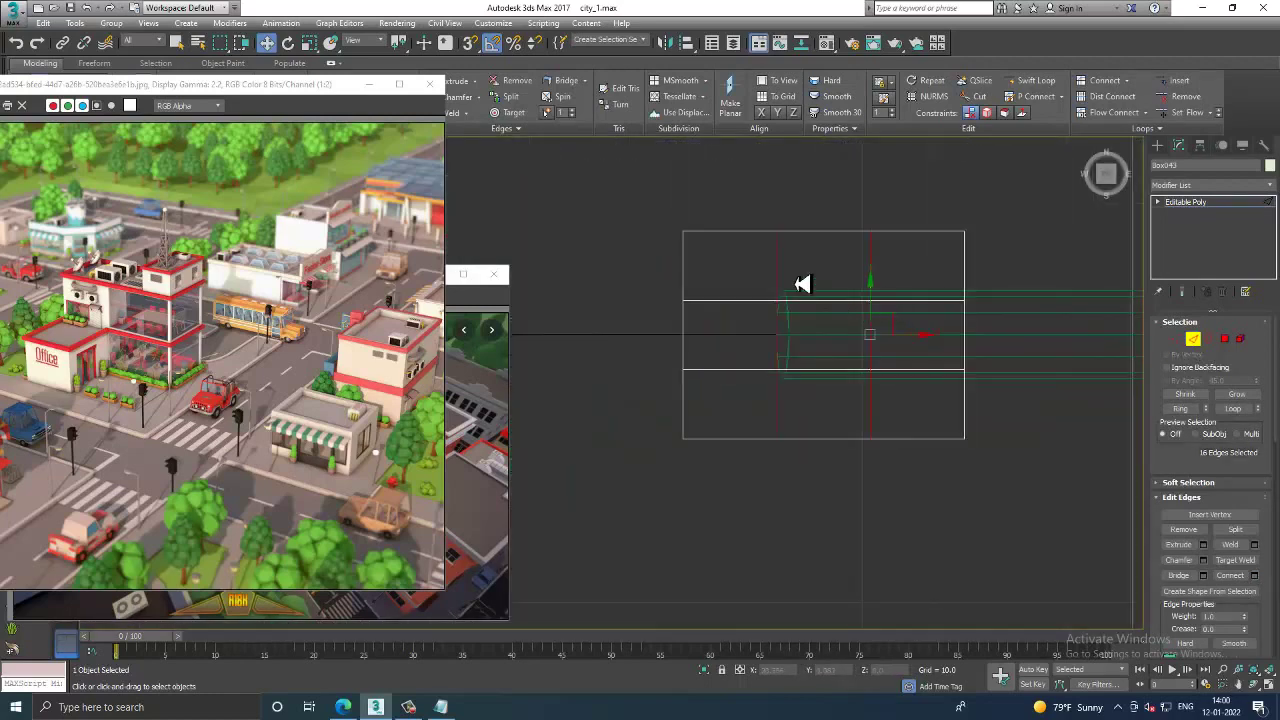
{"action": "key", "text": "1"}
{"action": "left_click_drag", "start_coordinate": [737, 189], "coordinate": [908, 509]}
{"action": "key", "text": "r"}
{"action": "mouse_move", "coordinate": [826, 289]}
{"action": "left_mouse_down"}
{"action": "mouse_move", "coordinate": [833, 265]}
{"action": "mouse_move", "coordinate": [834, 277]}
{"action": "left_mouse_up"}
{"action": "left_click_drag", "start_coordinate": [650, 270], "coordinate": [711, 380]}
{"action": "key", "text": "w"}
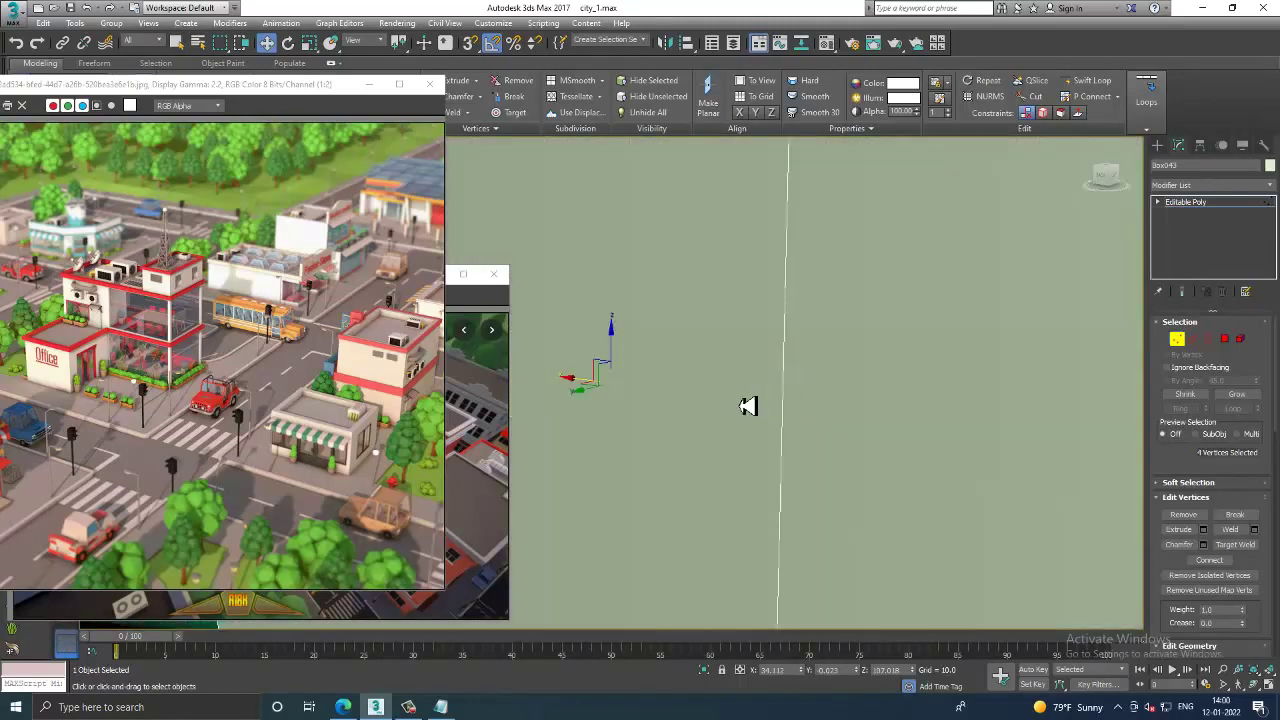
Step: Connect new loops on the vertical edges, scale them outward, and isolate the lamp head
{"action": "scroll", "coordinate": [786, 352], "scroll_direction": "down", "scroll_amount": 3}
{"action": "scroll", "coordinate": [800, 380], "scroll_direction": "down", "scroll_amount": 3}
{"action": "scroll", "coordinate": [835, 408], "scroll_direction": "down", "scroll_amount": 3}
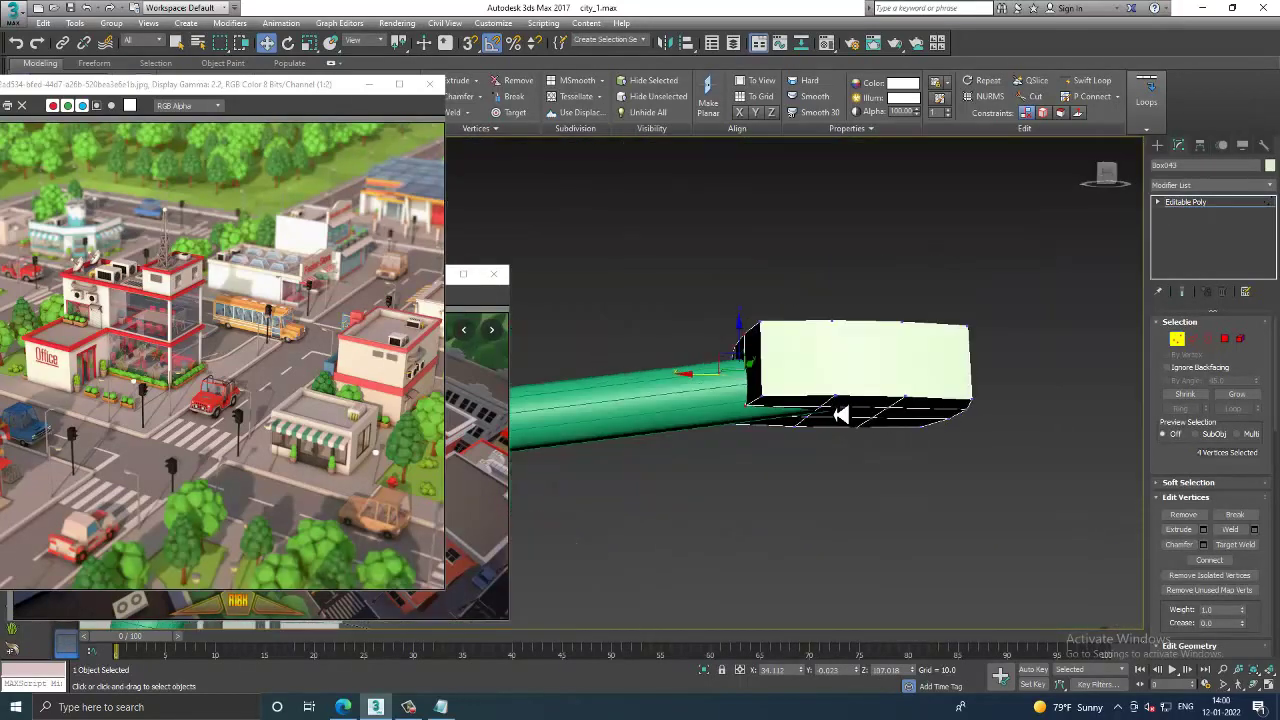
{"action": "scroll", "coordinate": [850, 440], "scroll_direction": "down", "scroll_amount": 3}
{"action": "middle_click_drag", "start_coordinate": [860, 462], "coordinate": [865, 510], "text": "alt"}
{"action": "left_click", "coordinate": [1193, 340]}
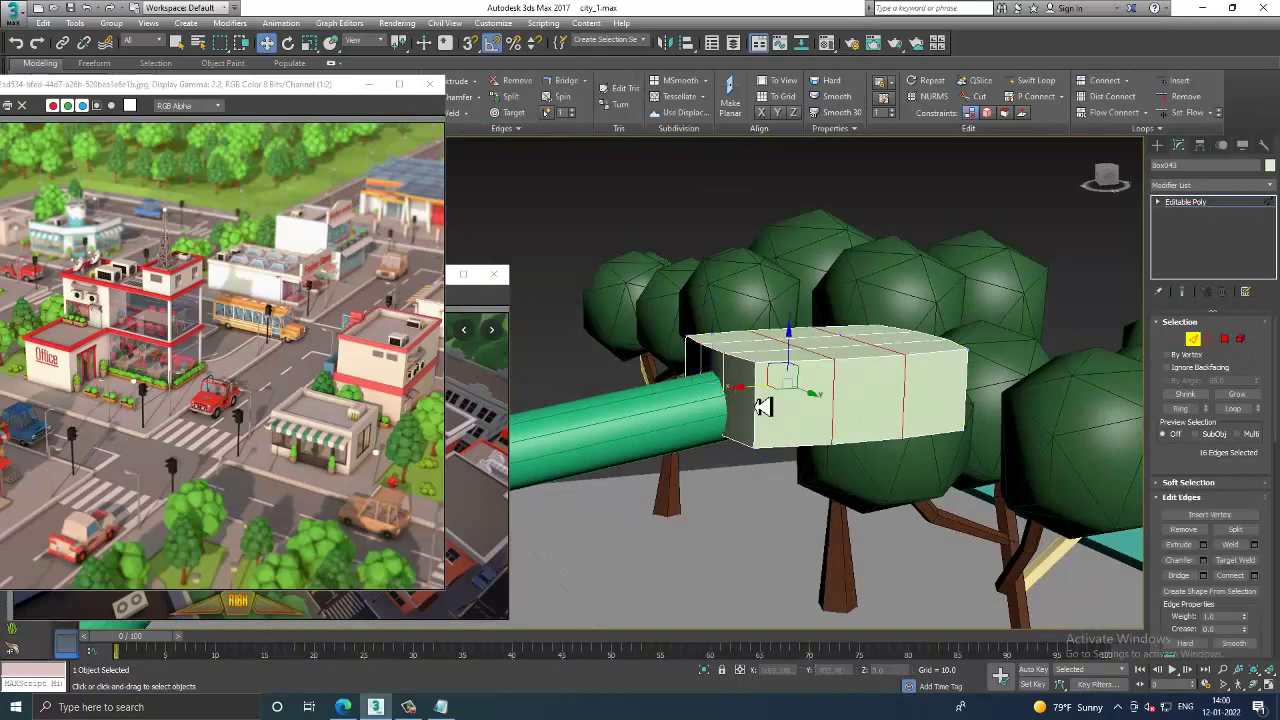
{"action": "left_click", "coordinate": [752, 400]}
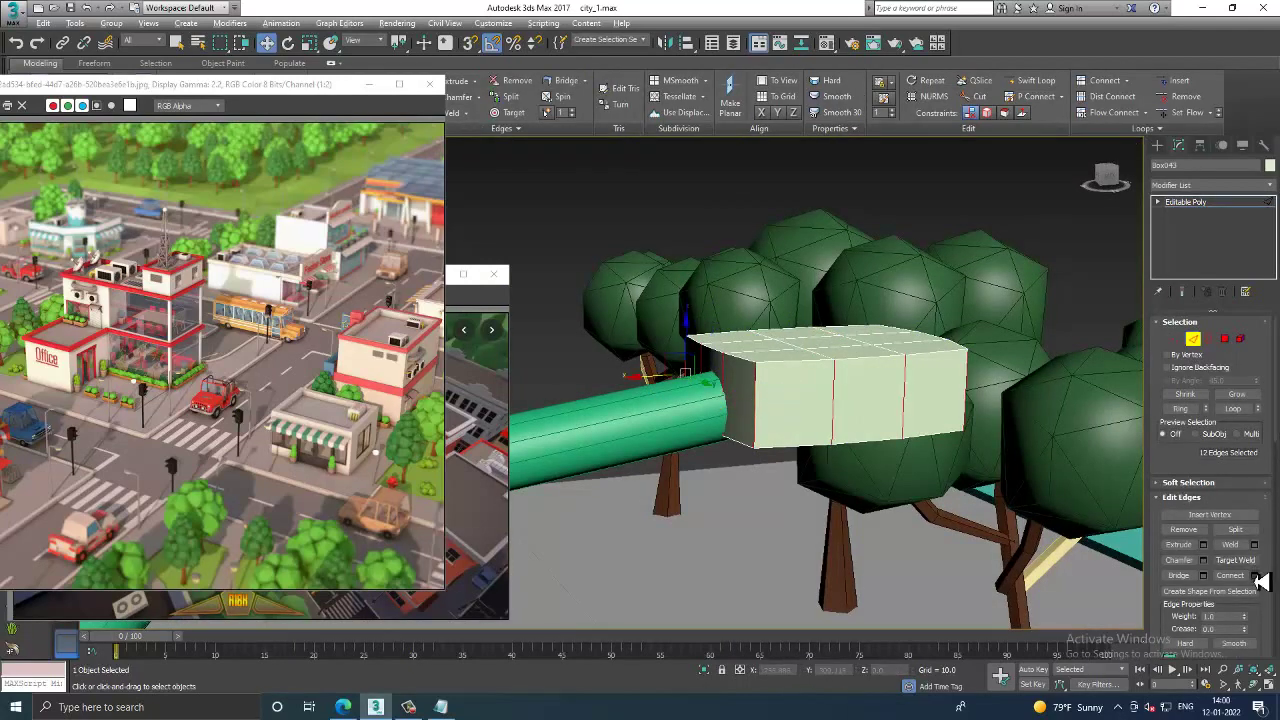
{"action": "left_click", "coordinate": [619, 449]}
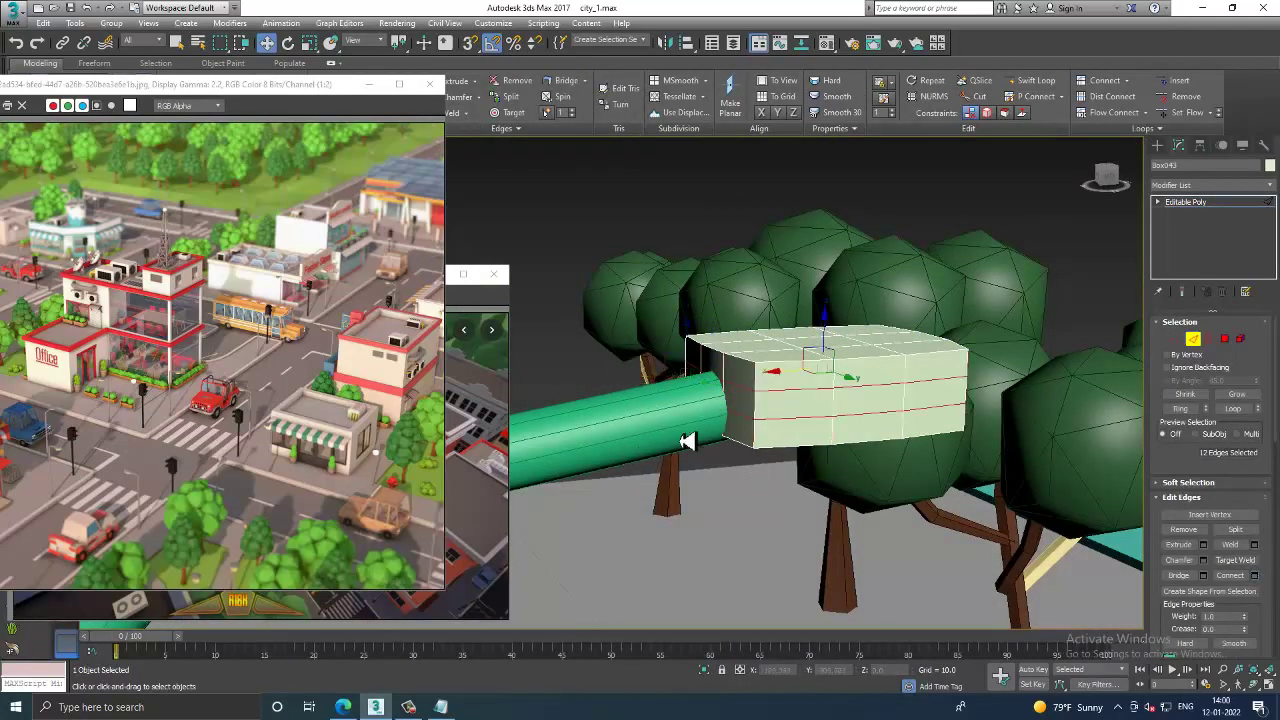
{"action": "key", "text": "r"}
{"action": "left_click_drag", "start_coordinate": [823, 380], "coordinate": [825, 375]}
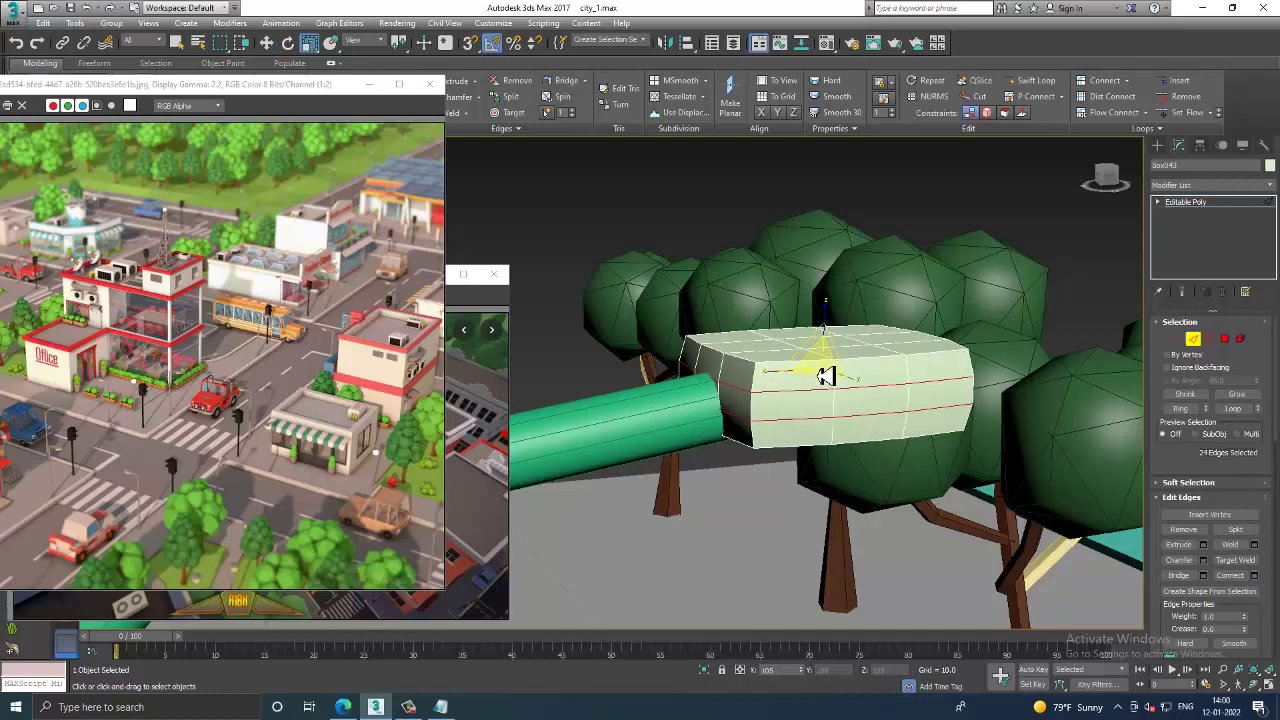
{"action": "key", "text": "alt+q"}
{"action": "middle_click_drag", "start_coordinate": [825, 375], "coordinate": [900, 300], "text": "alt"}
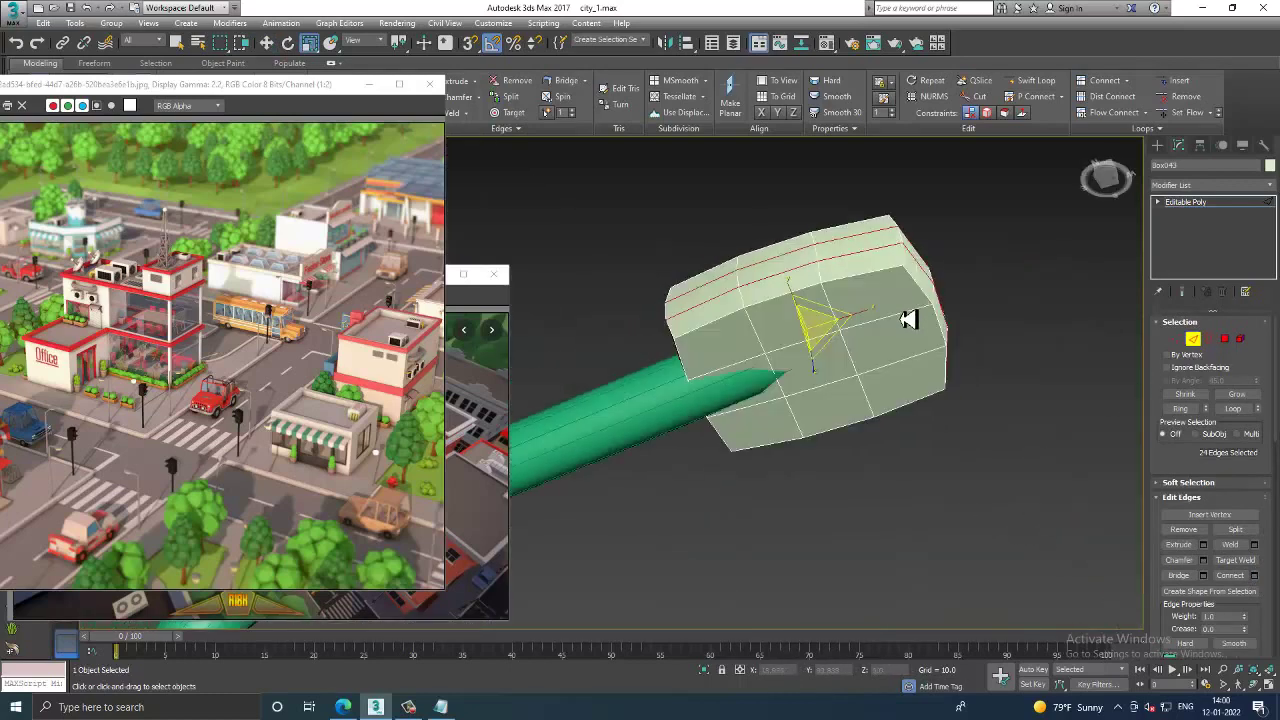
Step: Select the nine faces on the lamp head's end in Polygon mode
{"action": "key", "text": "4"}
{"action": "left_click", "coordinate": [870, 295]}
{"action": "left_click", "coordinate": [905, 360], "text": "ctrl"}
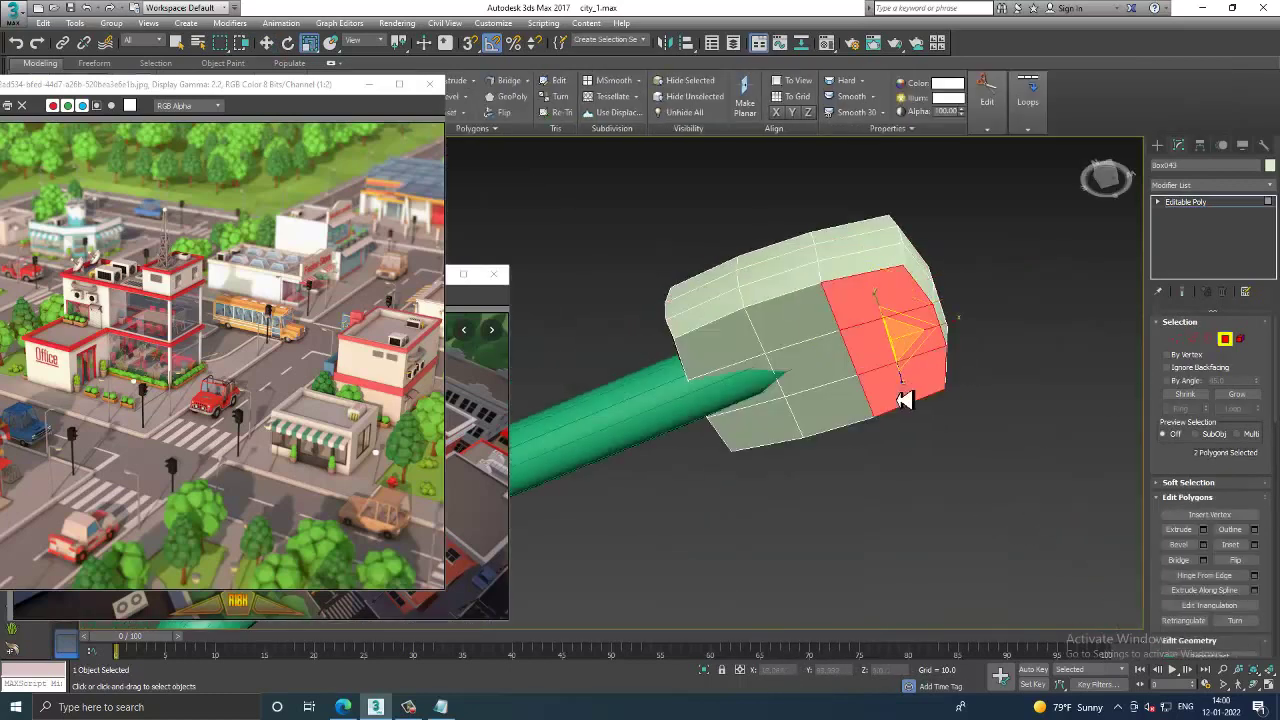
{"action": "left_click", "coordinate": [829, 393], "text": "ctrl"}
{"action": "left_click", "coordinate": [808, 329], "text": "ctrl"}
{"action": "left_click", "coordinate": [780, 335], "text": "ctrl"}
{"action": "left_click", "coordinate": [751, 346], "text": "ctrl"}
{"action": "left_click", "coordinate": [745, 405], "text": "ctrl"}
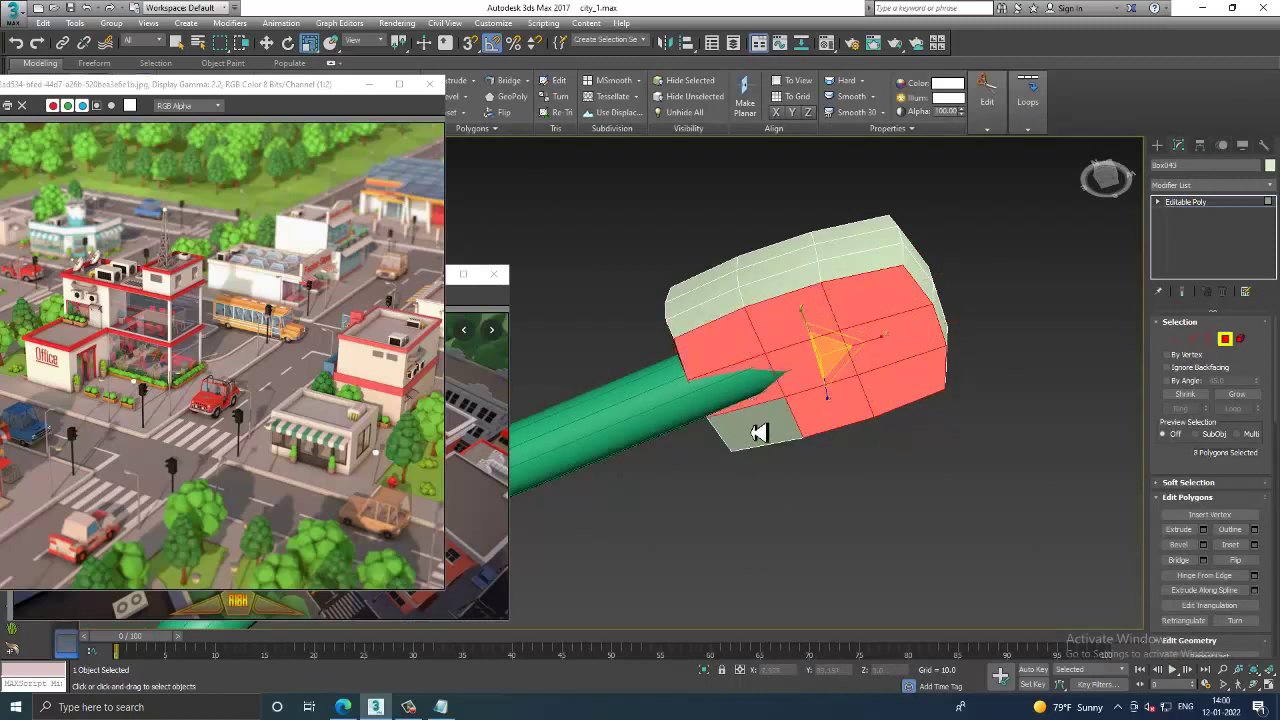
{"action": "left_click", "coordinate": [760, 431], "text": "ctrl"}
Step: Inset the end faces by 0.48, then bevel them with height -0.29 and outline 0.37
{"action": "left_click", "coordinate": [1254, 545]}
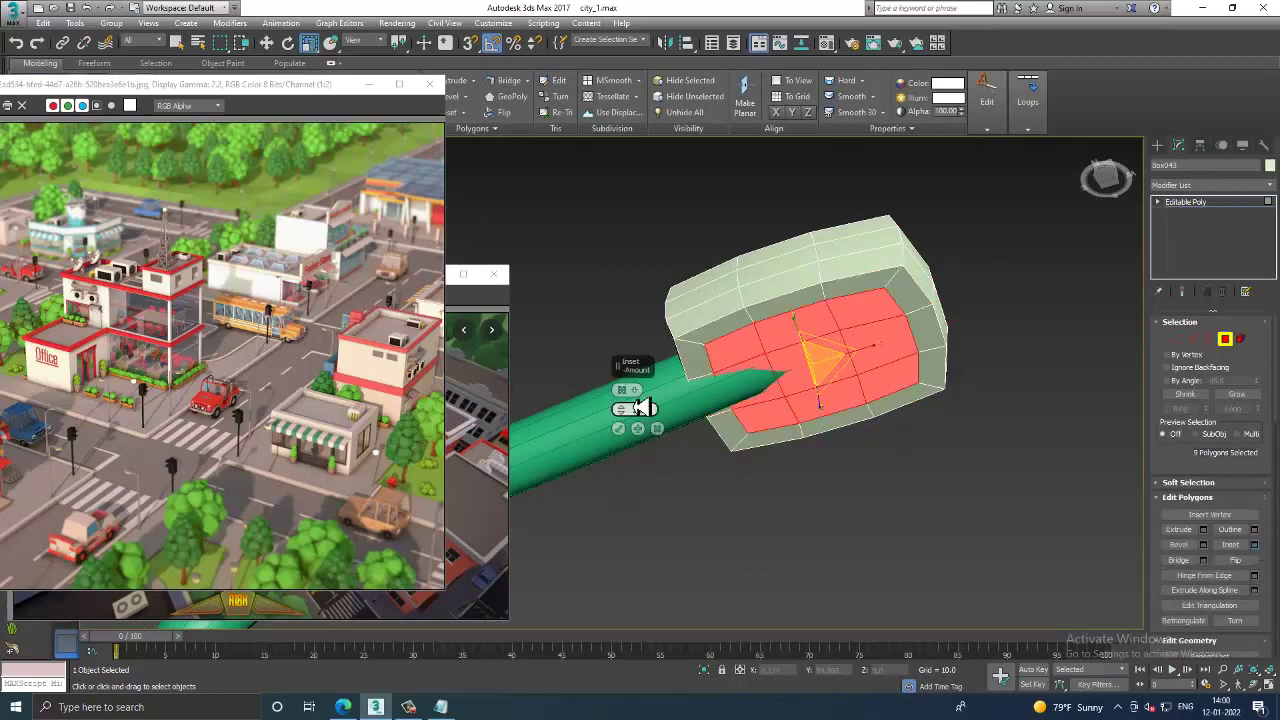
{"action": "left_click_drag", "start_coordinate": [633, 418], "coordinate": [624, 438]}
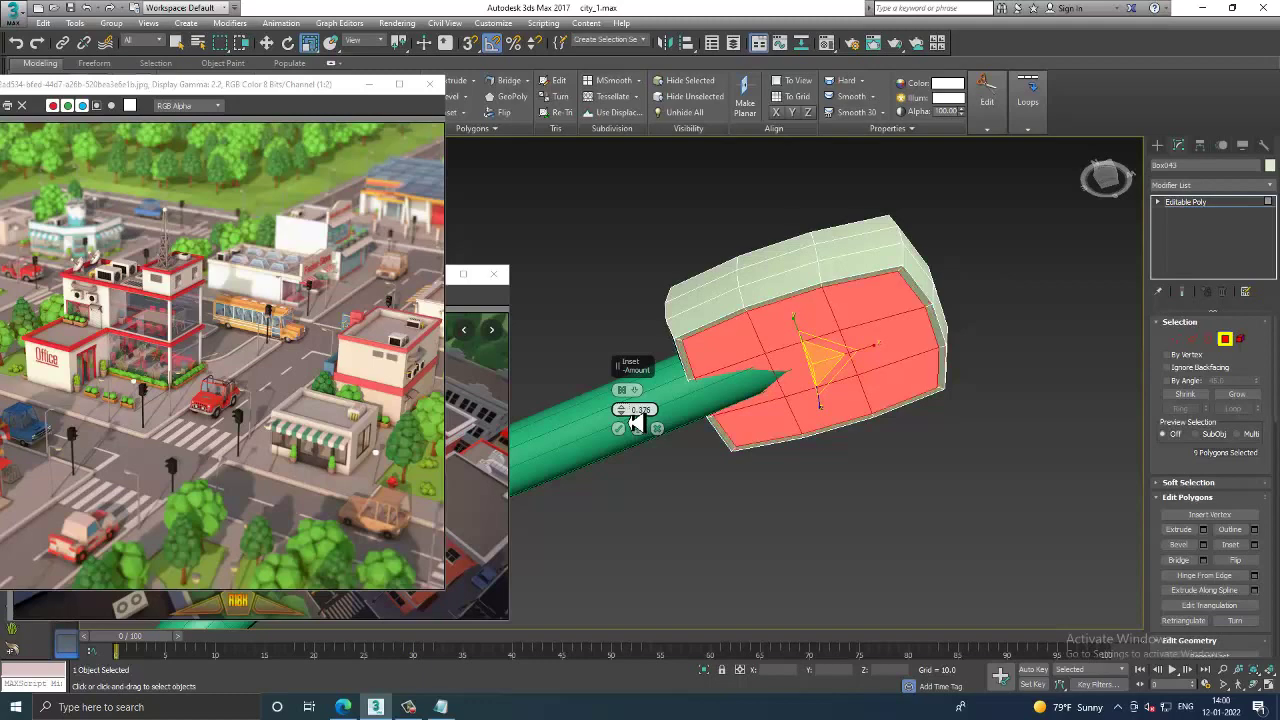
{"action": "left_click", "coordinate": [1203, 545]}
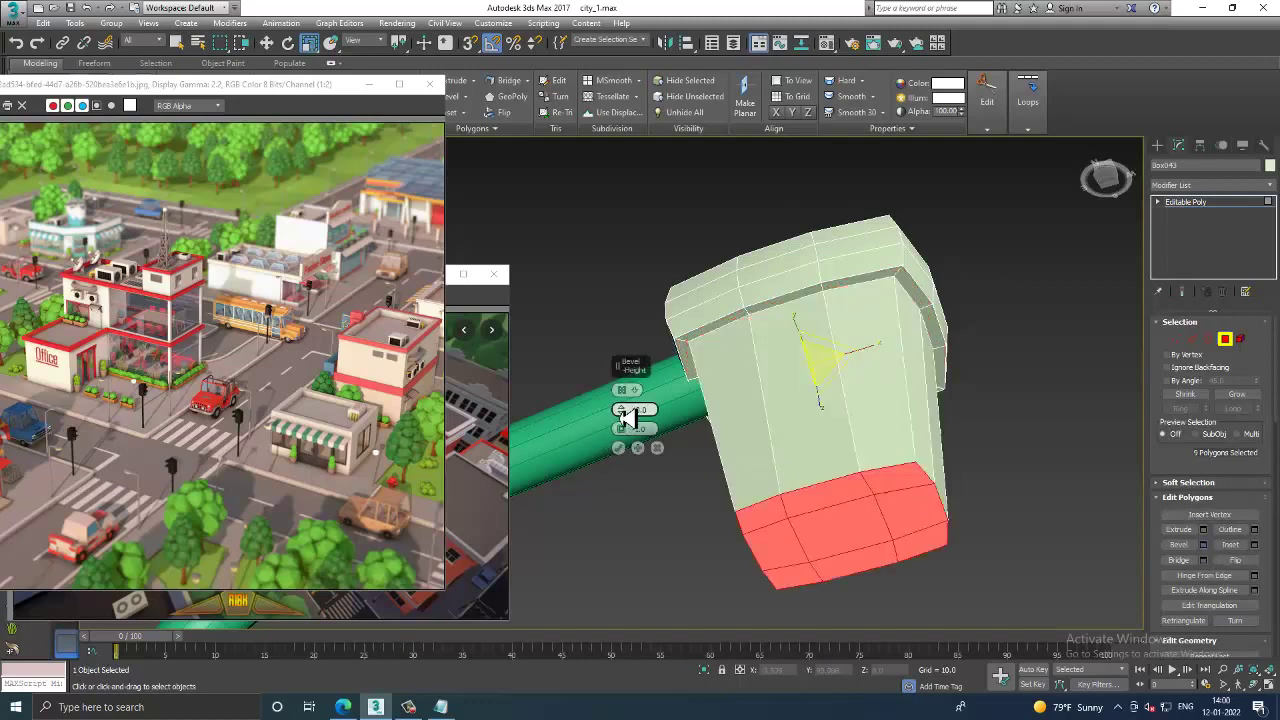
{"action": "left_click_drag", "start_coordinate": [626, 417], "coordinate": [640, 484]}
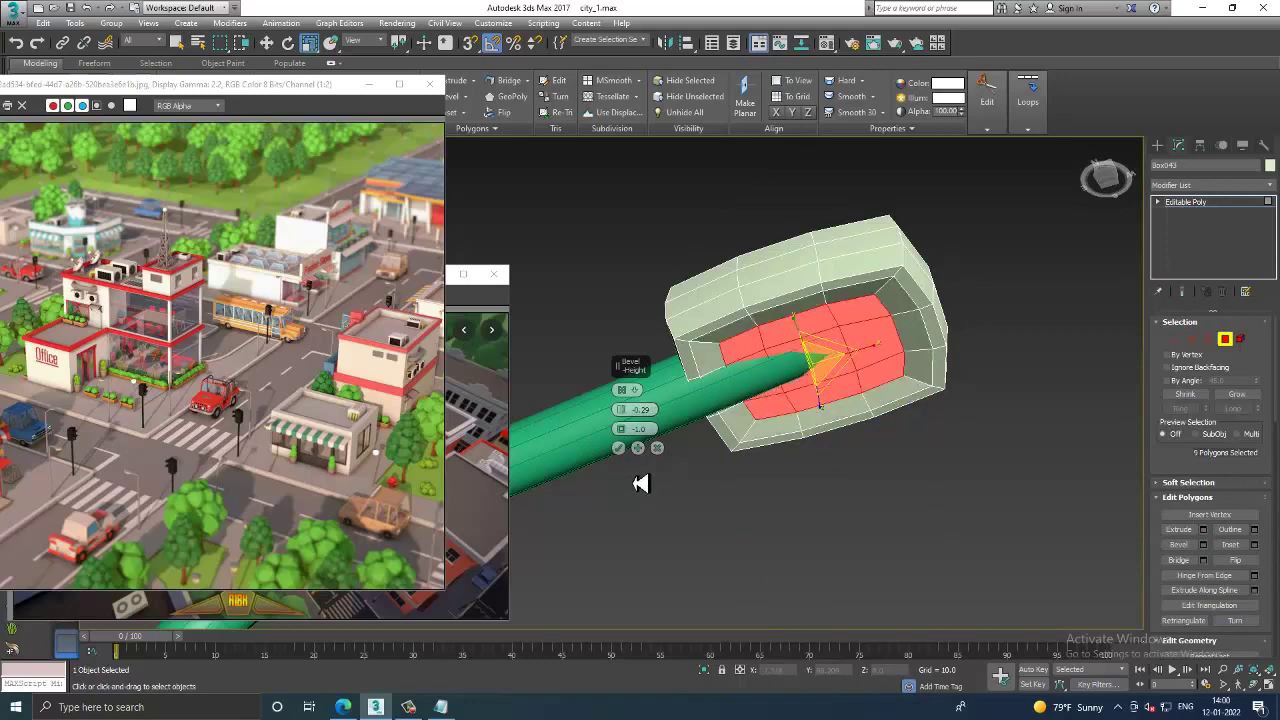
{"action": "left_click_drag", "start_coordinate": [623, 437], "coordinate": [626, 432]}
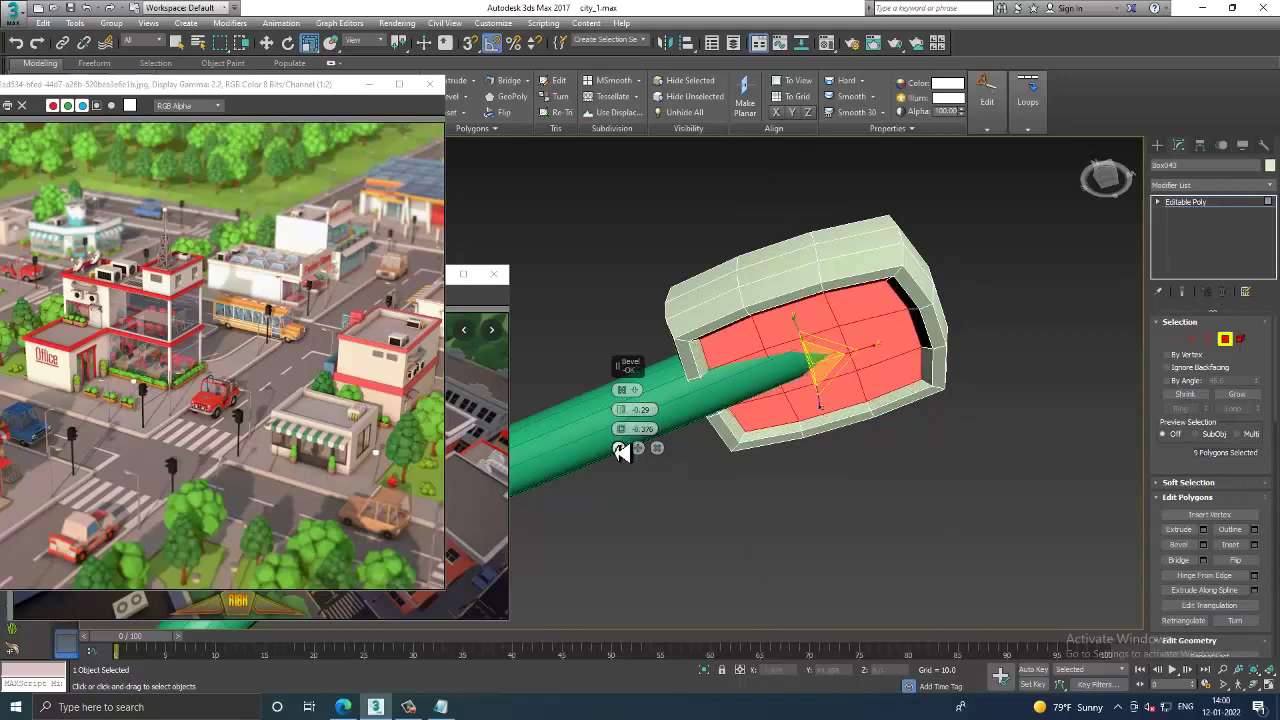
{"action": "left_click", "coordinate": [620, 449]}
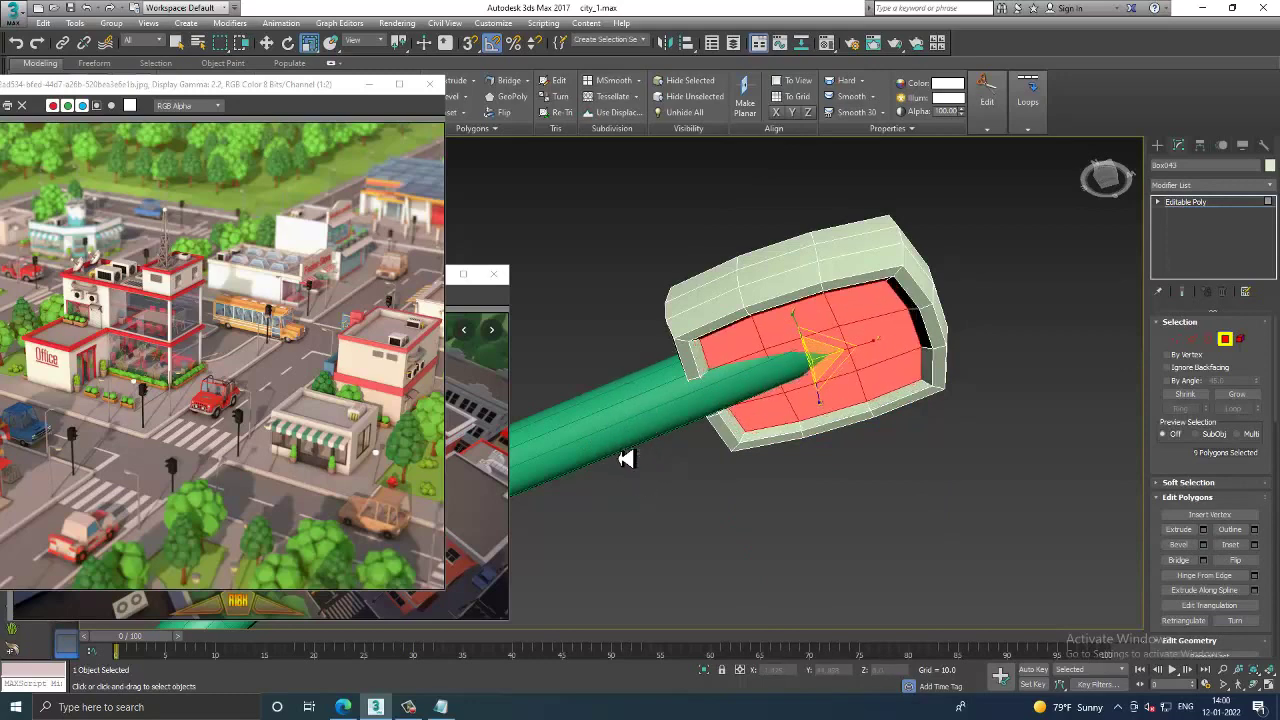
Step: Return to the whole Editable Poly object and look around the lamp head
{"action": "left_click", "coordinate": [1224, 212]}
{"action": "scroll", "coordinate": [908, 394], "scroll_direction": "down", "scroll_amount": 5}
{"action": "scroll", "coordinate": [877, 434], "scroll_direction": "down", "scroll_amount": 3}
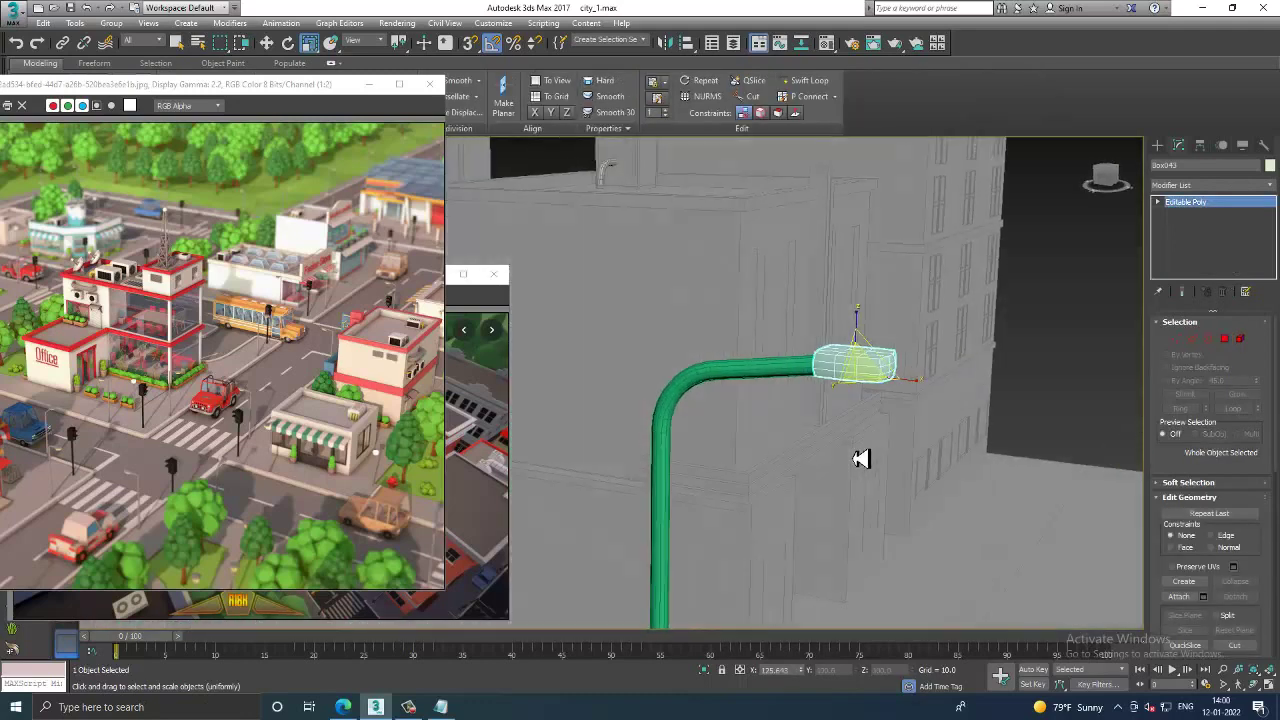
{"action": "scroll", "coordinate": [871, 360], "scroll_direction": "up", "scroll_amount": 5}
{"action": "key", "text": "w"}
{"action": "mouse_move", "coordinate": [890, 337]}
{"action": "middle_mouse_down", "text": "alt"}
{"action": "mouse_move", "coordinate": [903, 310]}
{"action": "mouse_move", "coordinate": [857, 333]}
{"action": "mouse_move", "coordinate": [954, 357]}
{"action": "mouse_move", "coordinate": [820, 349]}
{"action": "mouse_move", "coordinate": [900, 314]}
{"action": "mouse_move", "coordinate": [851, 351]}
{"action": "middle_mouse_up", "text": "alt"}
Step: Select the lamp head box and the bent lamp pole in turn to check them
{"action": "left_click", "coordinate": [810, 378], "text": "ctrl"}
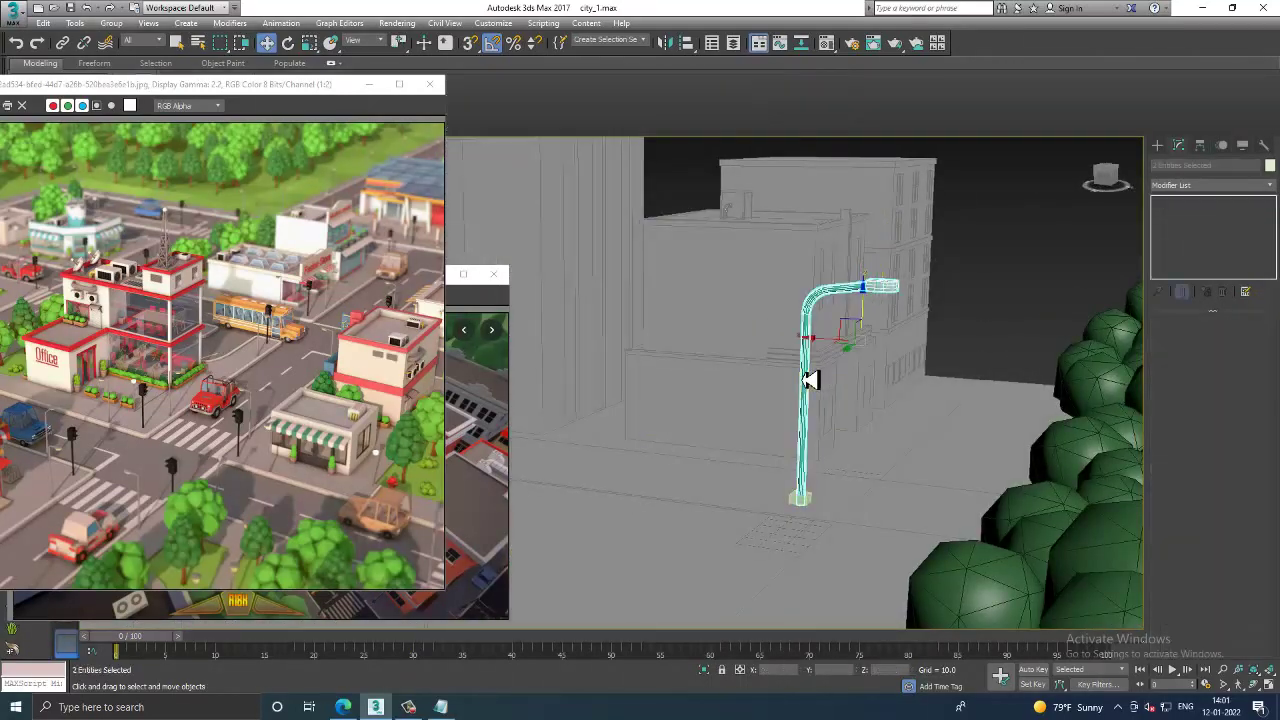
{"action": "left_click", "coordinate": [812, 377], "text": "alt"}
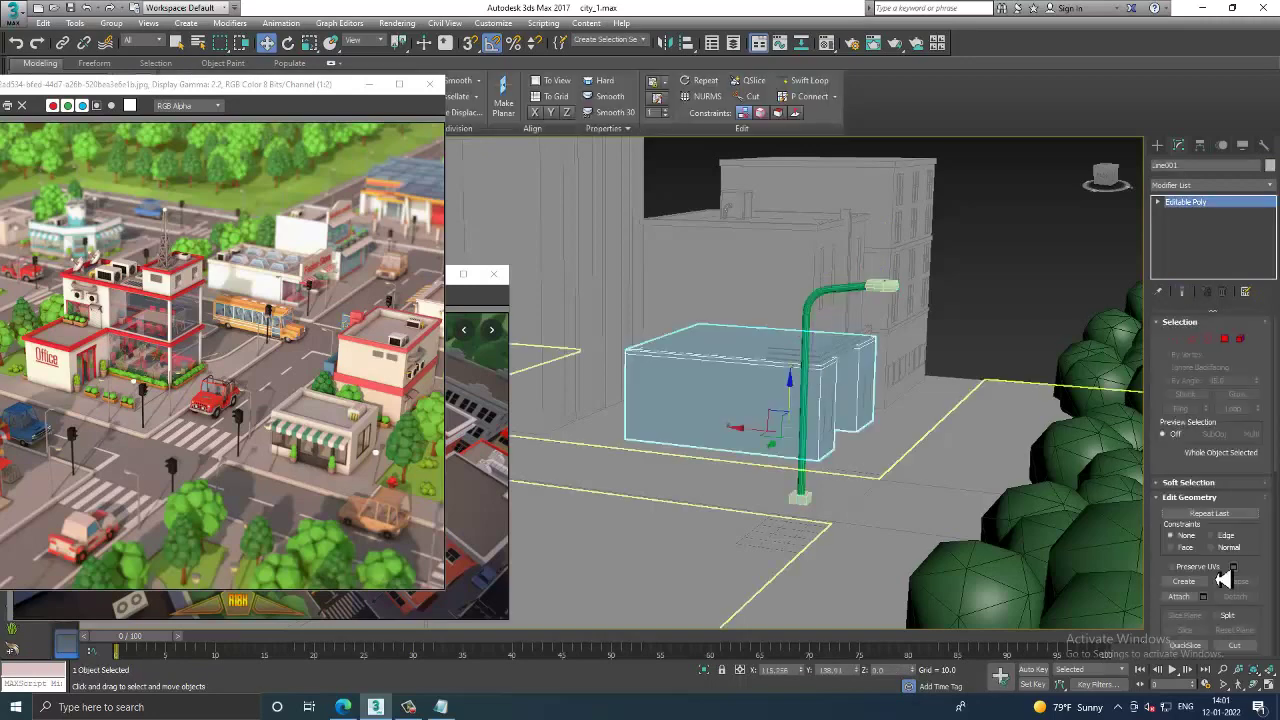
{"action": "left_click", "coordinate": [814, 352]}
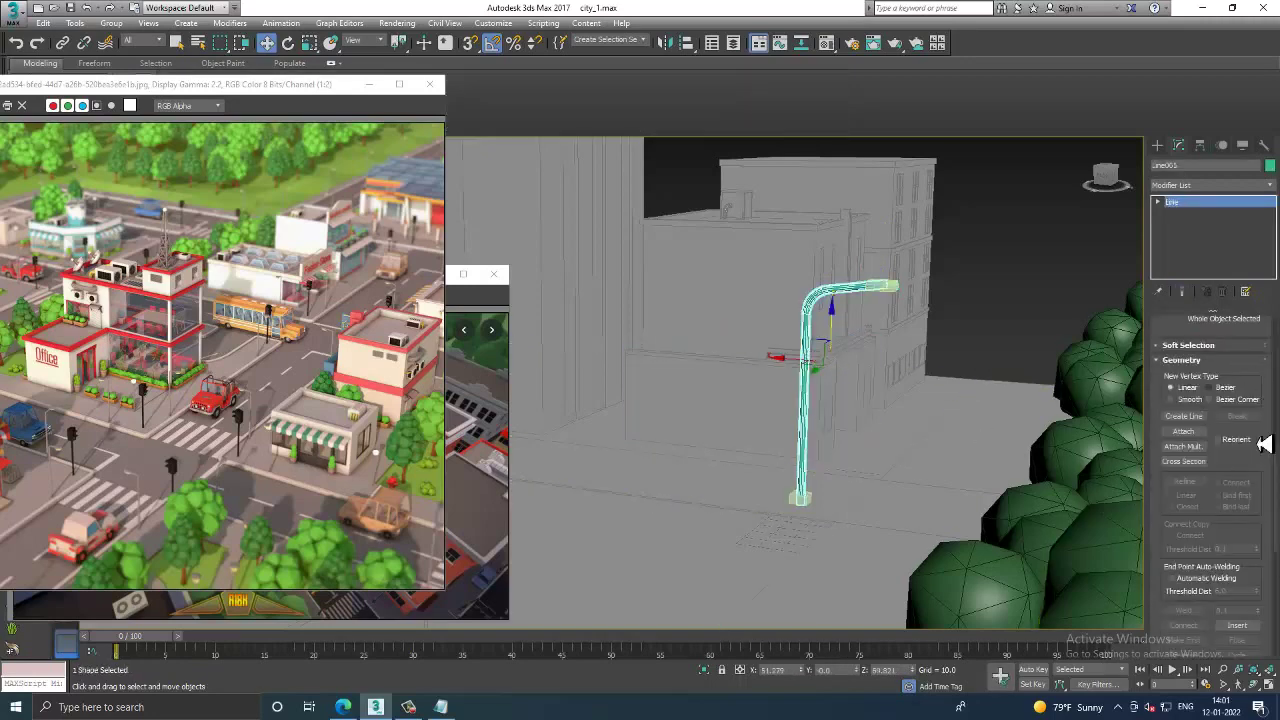
{"action": "scroll", "coordinate": [1195, 333], "scroll_direction": "up", "scroll_amount": 5}
{"action": "scroll", "coordinate": [1157, 358], "scroll_direction": "up", "scroll_amount": 4}
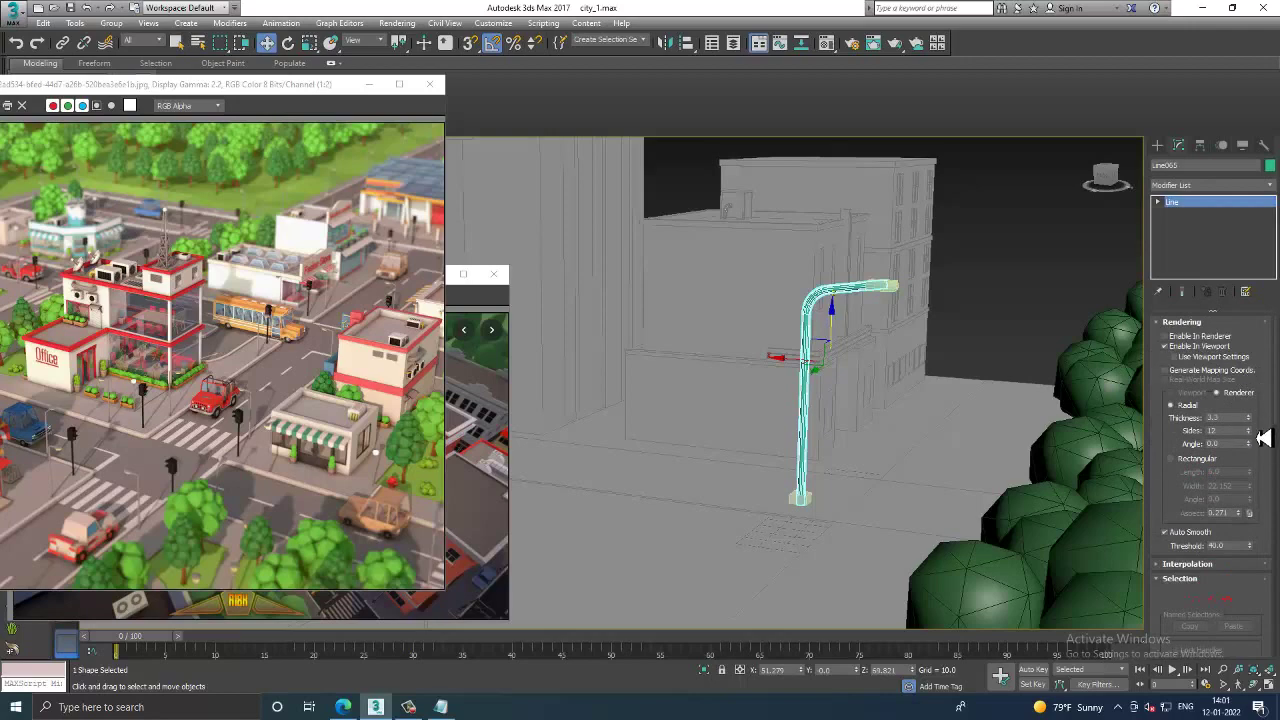
Step: View the lamp beside the grey building and select both the pole and head
{"action": "middle_click_drag", "start_coordinate": [872, 400], "coordinate": [820, 423], "text": "alt"}
{"action": "mouse_move", "coordinate": [928, 345]}
{"action": "middle_mouse_down", "text": "alt"}
{"action": "mouse_move", "coordinate": [851, 411]}
{"action": "mouse_move", "coordinate": [887, 365]}
{"action": "mouse_move", "coordinate": [951, 434]}
{"action": "mouse_move", "coordinate": [923, 386]}
{"action": "mouse_move", "coordinate": [877, 366]}
{"action": "middle_mouse_up", "text": "alt"}
{"action": "scroll", "coordinate": [854, 412], "scroll_direction": "up", "scroll_amount": 2}
{"action": "scroll", "coordinate": [906, 294], "scroll_direction": "up", "scroll_amount": 3}
{"action": "left_click", "coordinate": [905, 296], "text": "ctrl"}
{"action": "scroll", "coordinate": [905, 311], "scroll_direction": "down", "scroll_amount": 1}
Step: Nudge the street lamp along the sidewalk and Shift-drag a copy in front of the grey buildings
{"action": "scroll", "coordinate": [905, 311], "scroll_direction": "down", "scroll_amount": 4}
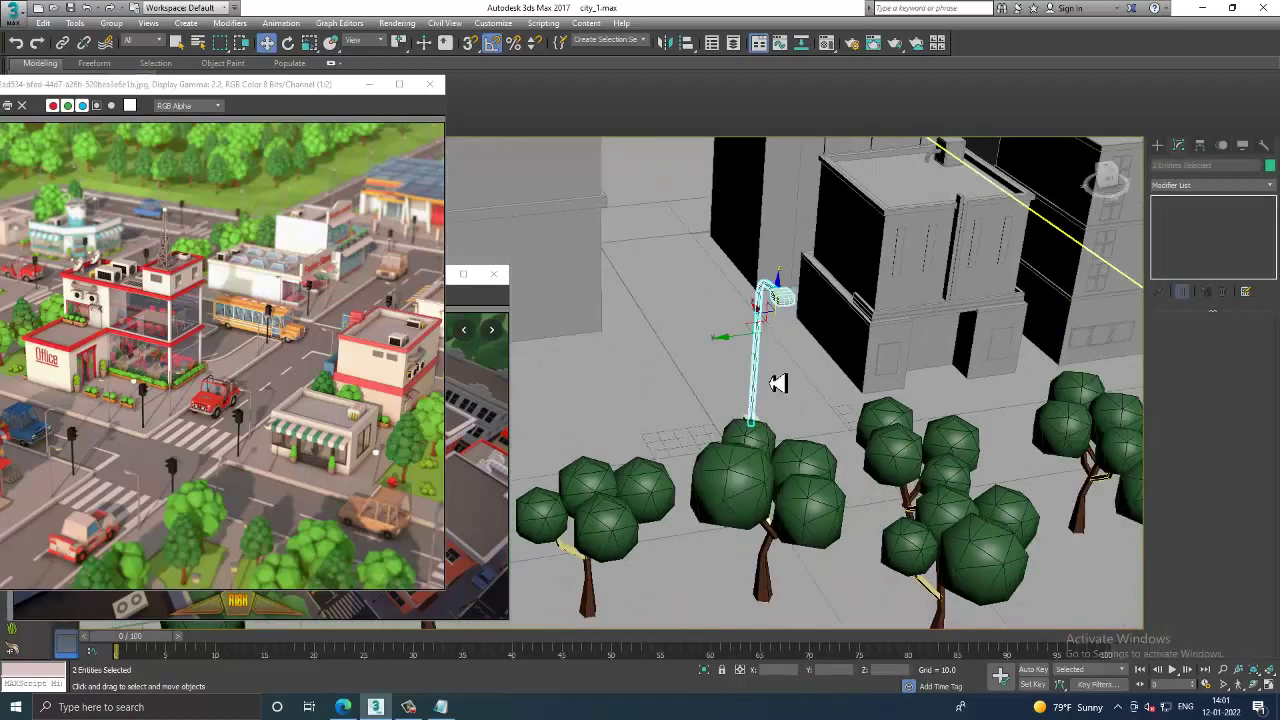
{"action": "middle_click_drag", "start_coordinate": [777, 386], "coordinate": [806, 371], "text": "alt"}
{"action": "scroll", "coordinate": [806, 371], "scroll_direction": "up", "scroll_amount": 2}
{"action": "mouse_move", "coordinate": [637, 393]}
{"action": "left_mouse_down"}
{"action": "mouse_move", "coordinate": [642, 410]}
{"action": "mouse_move", "coordinate": [1010, 413]}
{"action": "left_mouse_up"}
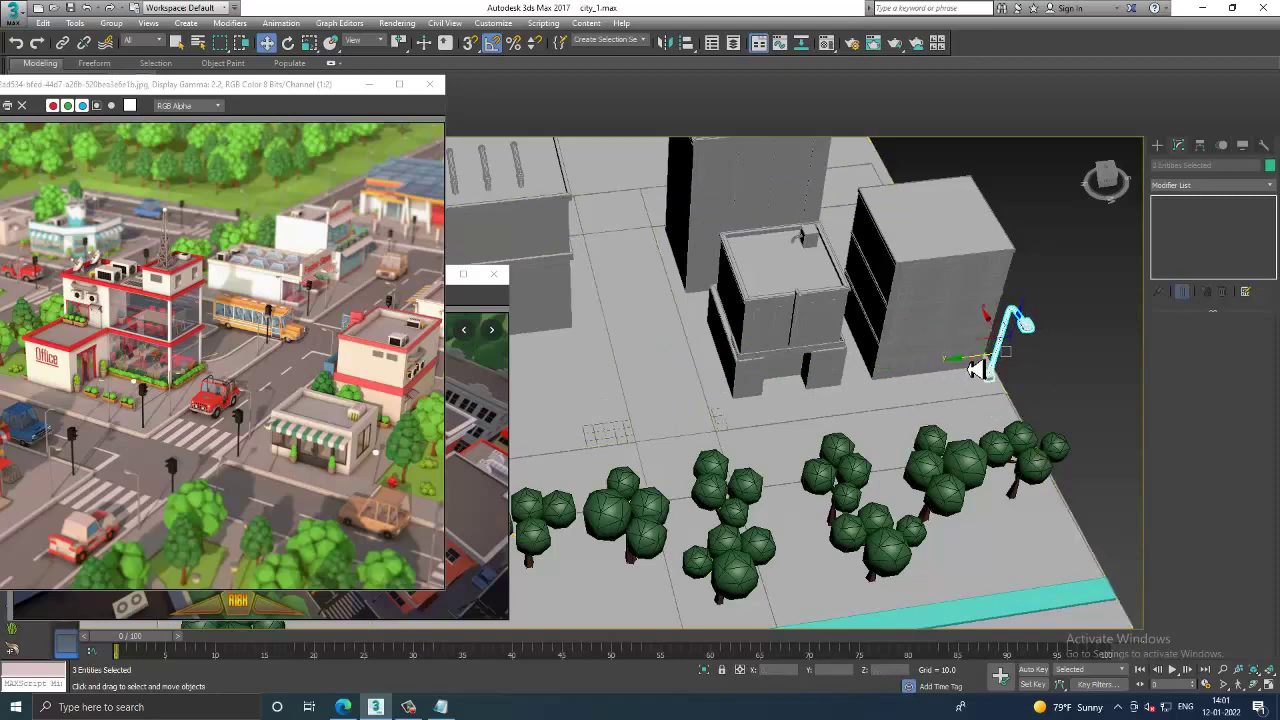
{"action": "mouse_move", "coordinate": [980, 363]}
{"action": "left_mouse_down", "text": "shift"}
{"action": "mouse_move", "coordinate": [655, 400]}
{"action": "mouse_move", "coordinate": [700, 402]}
{"action": "left_mouse_up", "text": "shift"}
{"action": "key", "text": "Return"}
{"action": "mouse_move", "coordinate": [750, 443]}
{"action": "middle_mouse_down", "text": "alt"}
{"action": "mouse_move", "coordinate": [891, 409]}
{"action": "mouse_move", "coordinate": [914, 386]}
{"action": "mouse_move", "coordinate": [820, 409]}
{"action": "mouse_move", "coordinate": [894, 423]}
{"action": "middle_mouse_up", "text": "alt"}
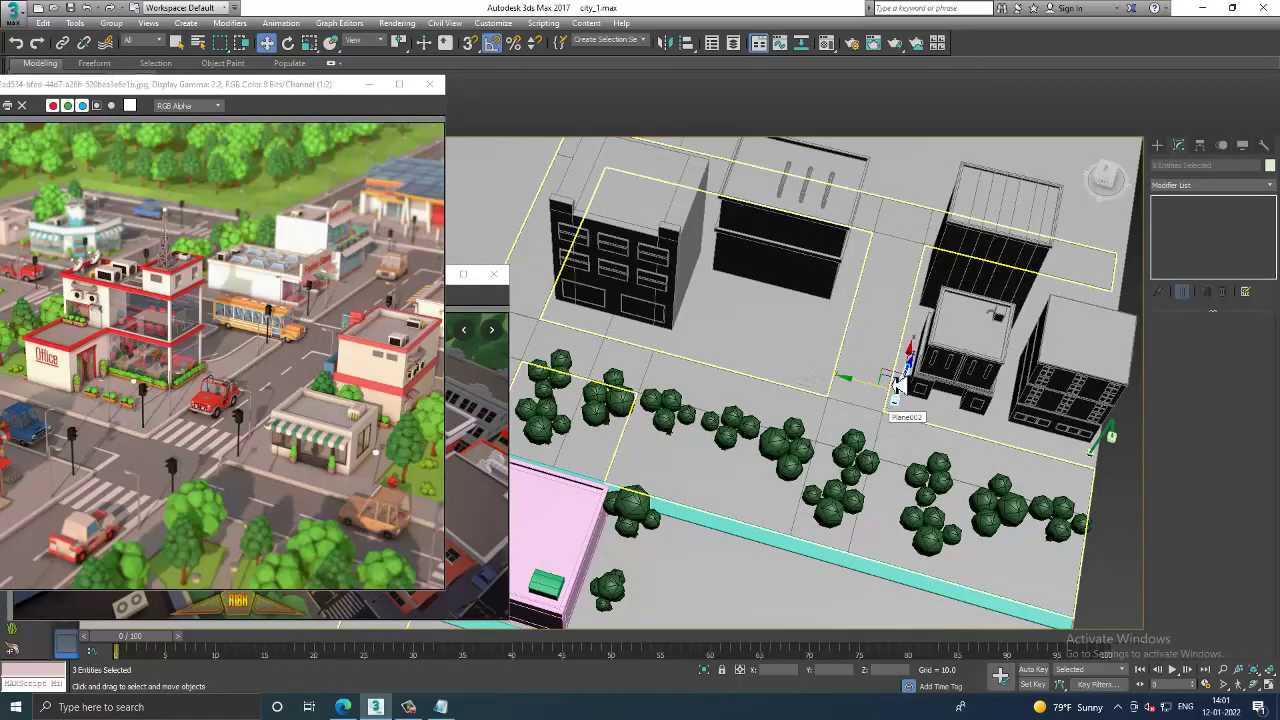
{"action": "mouse_move", "coordinate": [900, 385]}
{"action": "middle_mouse_down", "text": "alt"}
{"action": "mouse_move", "coordinate": [905, 345]}
{"action": "mouse_move", "coordinate": [922, 335]}
{"action": "middle_mouse_up", "text": "alt"}
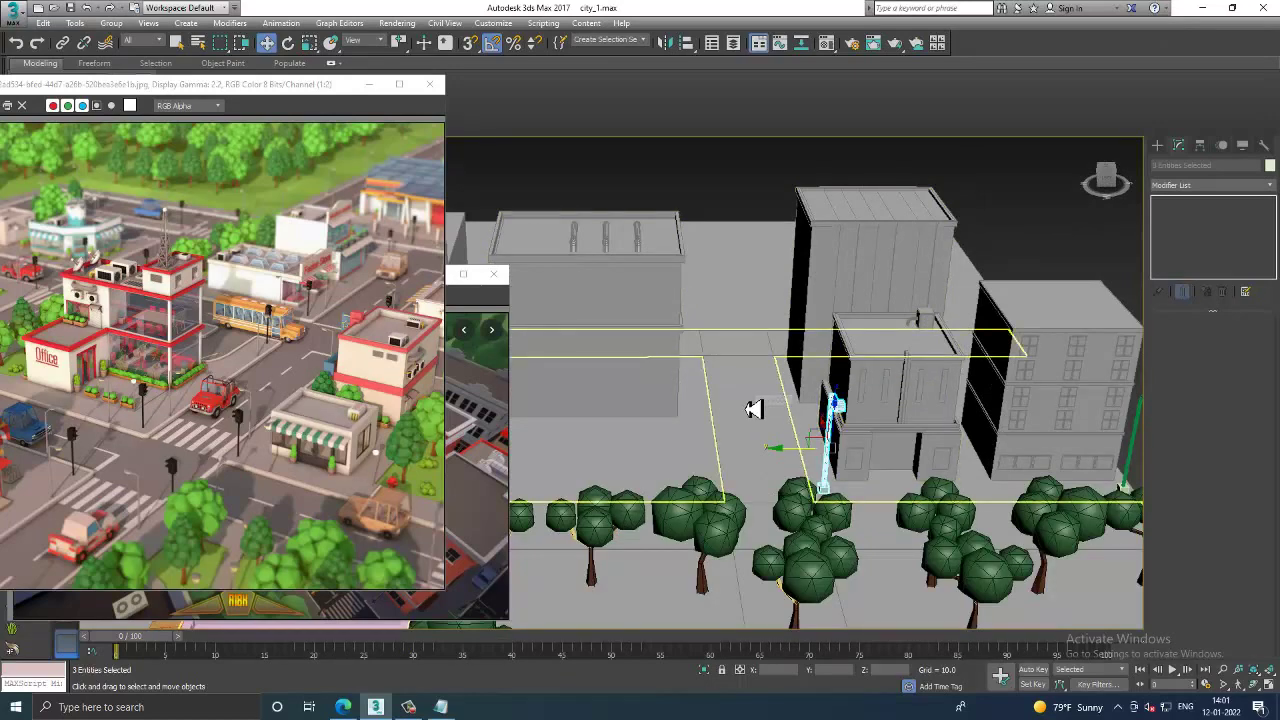
{"action": "mouse_move", "coordinate": [766, 403]}
{"action": "middle_mouse_down", "text": "alt"}
{"action": "mouse_move", "coordinate": [846, 360]}
{"action": "mouse_move", "coordinate": [803, 390]}
{"action": "mouse_move", "coordinate": [900, 380]}
{"action": "middle_mouse_up", "text": "alt"}
Step: Select the pink shop with its four facade window panels and awning
{"action": "scroll", "coordinate": [846, 449], "scroll_direction": "up", "scroll_amount": 3}
{"action": "left_click", "coordinate": [846, 449]}
{"action": "middle_click_drag", "start_coordinate": [846, 449], "coordinate": [971, 457], "text": "alt"}
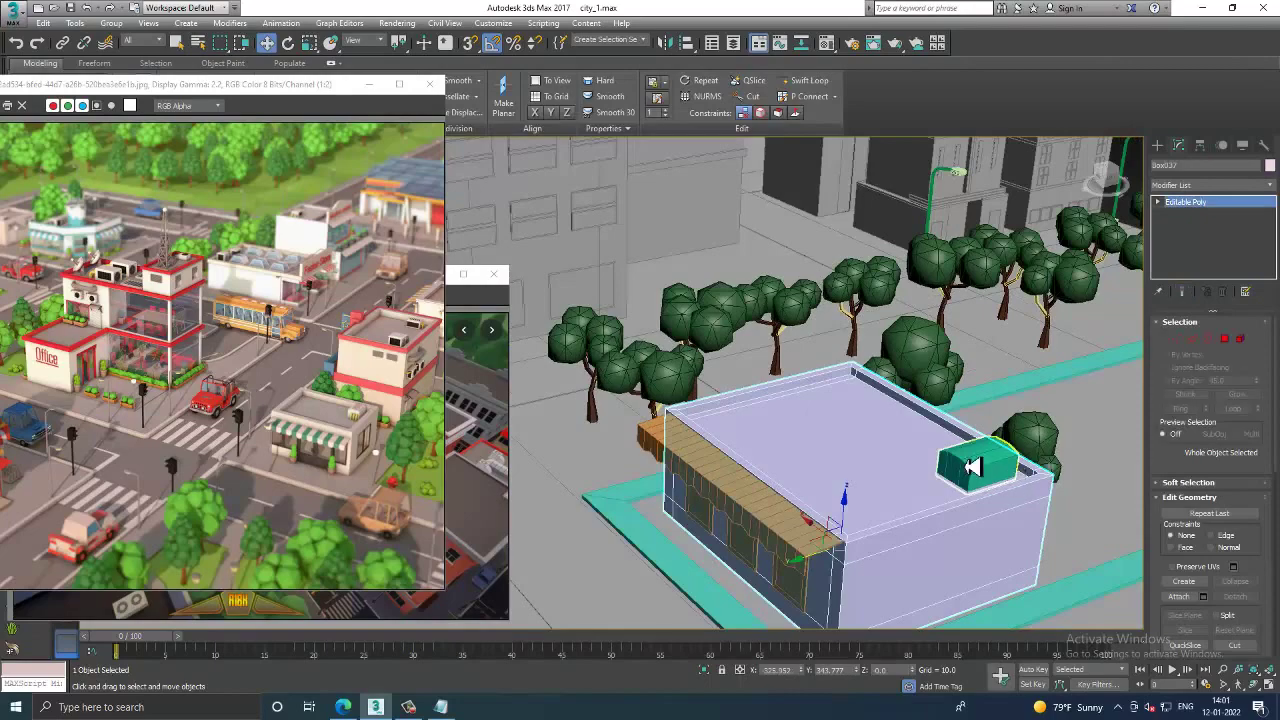
{"action": "left_click", "coordinate": [800, 557], "text": "ctrl"}
{"action": "left_click", "coordinate": [780, 540], "text": "ctrl"}
{"action": "left_click", "coordinate": [745, 535], "text": "ctrl"}
{"action": "left_click", "coordinate": [700, 520], "text": "ctrl"}
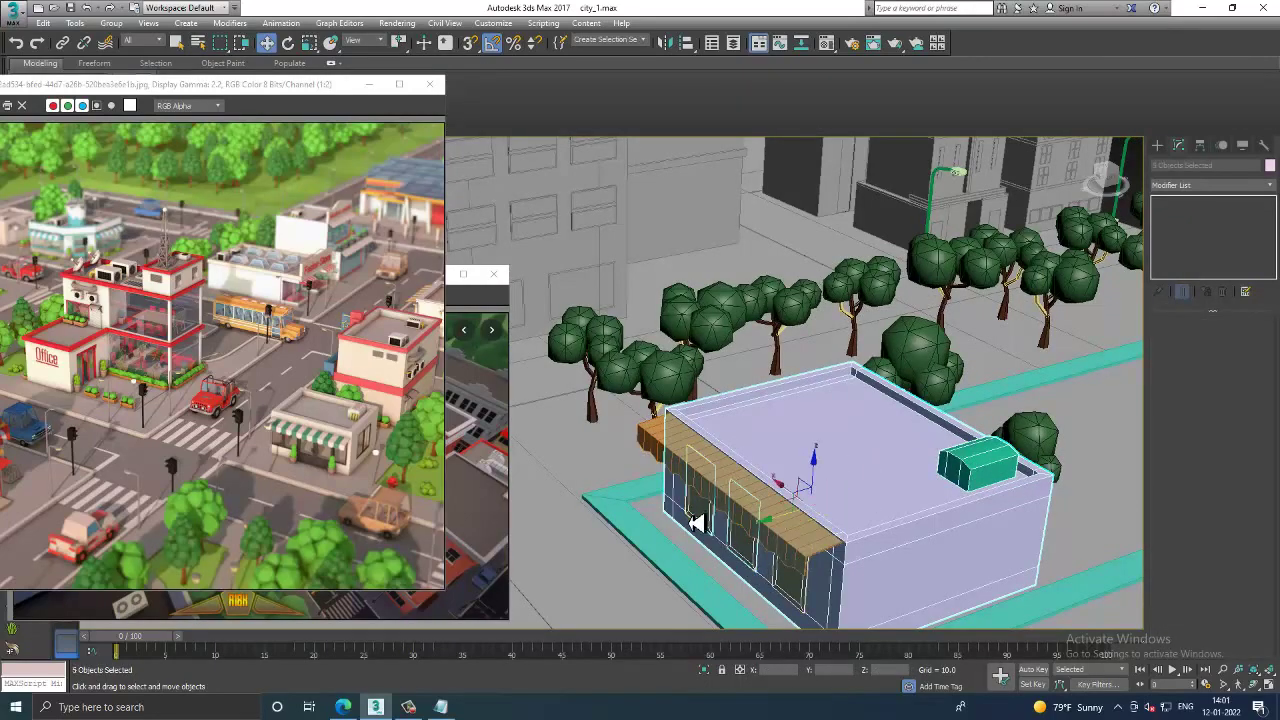
{"action": "scroll", "coordinate": [889, 517], "scroll_direction": "down", "scroll_amount": 2}
{"action": "mouse_move", "coordinate": [889, 517]}
{"action": "middle_mouse_down", "text": "alt"}
{"action": "mouse_move", "coordinate": [909, 449]}
{"action": "mouse_move", "coordinate": [932, 517]}
{"action": "middle_mouse_up", "text": "alt"}
{"action": "scroll", "coordinate": [932, 517], "scroll_direction": "up", "scroll_amount": 3}
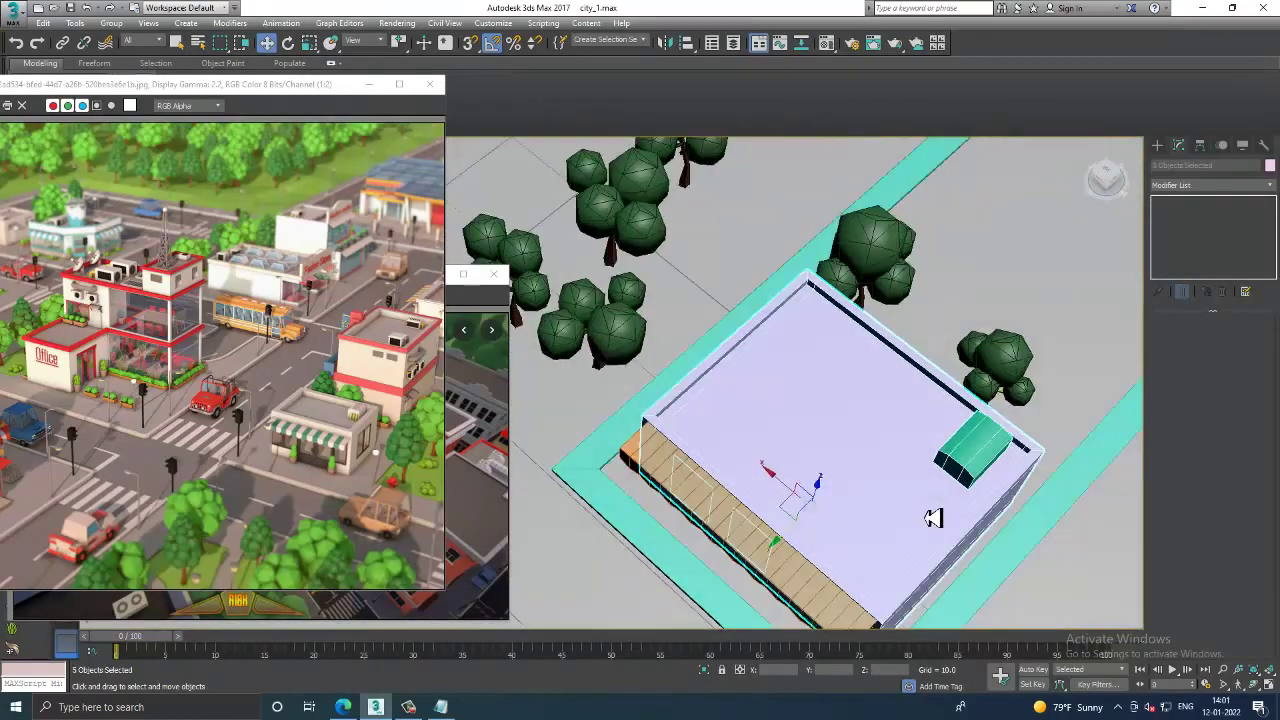
{"action": "left_click", "coordinate": [749, 521], "text": "ctrl"}
Step: Clone the shop up and to the left, then rotate the copy to face the street
{"action": "mouse_move", "coordinate": [777, 494]}
{"action": "left_mouse_down", "text": "shift"}
{"action": "mouse_move", "coordinate": [607, 290]}
{"action": "mouse_move", "coordinate": [552, 174]}
{"action": "left_mouse_up", "text": "shift"}
{"action": "left_click", "coordinate": [706, 411]}
{"action": "key", "text": "e"}
{"action": "middle_click_drag", "start_coordinate": [706, 411], "coordinate": [733, 398], "text": "alt"}
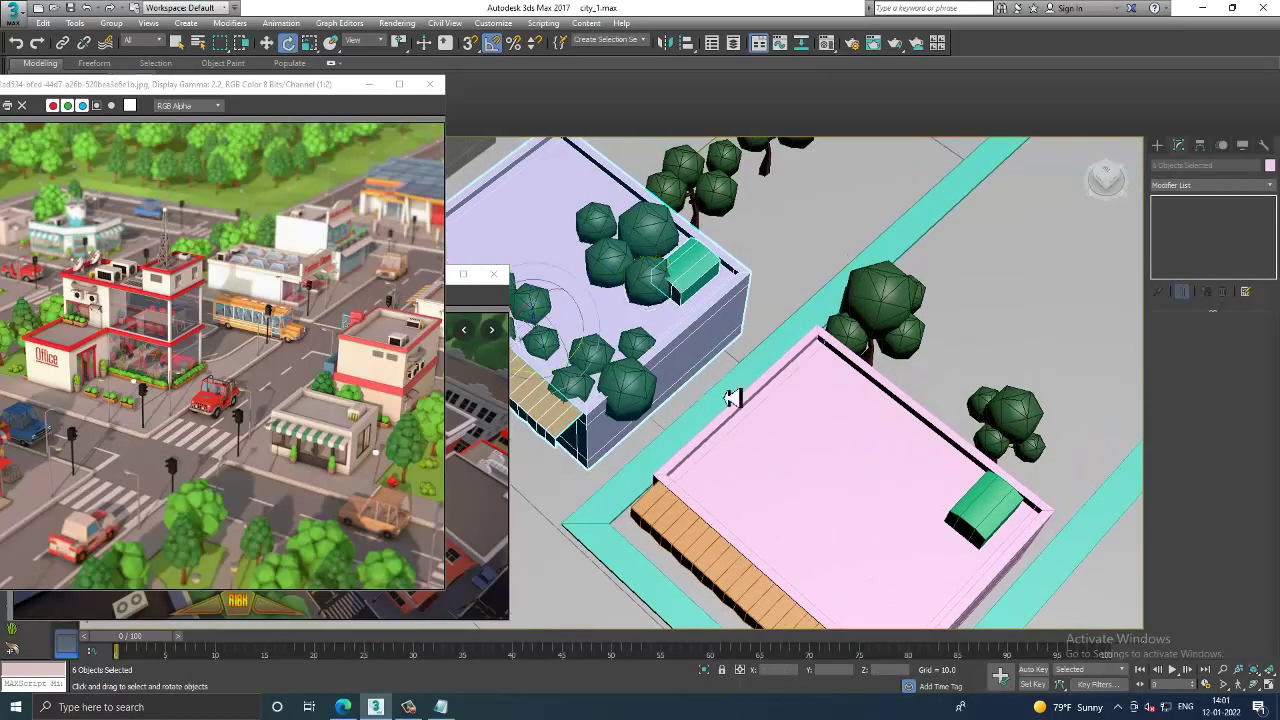
{"action": "left_click_drag", "start_coordinate": [548, 375], "coordinate": [545, 290]}
{"action": "scroll", "coordinate": [673, 347], "scroll_direction": "down", "scroll_amount": 3}
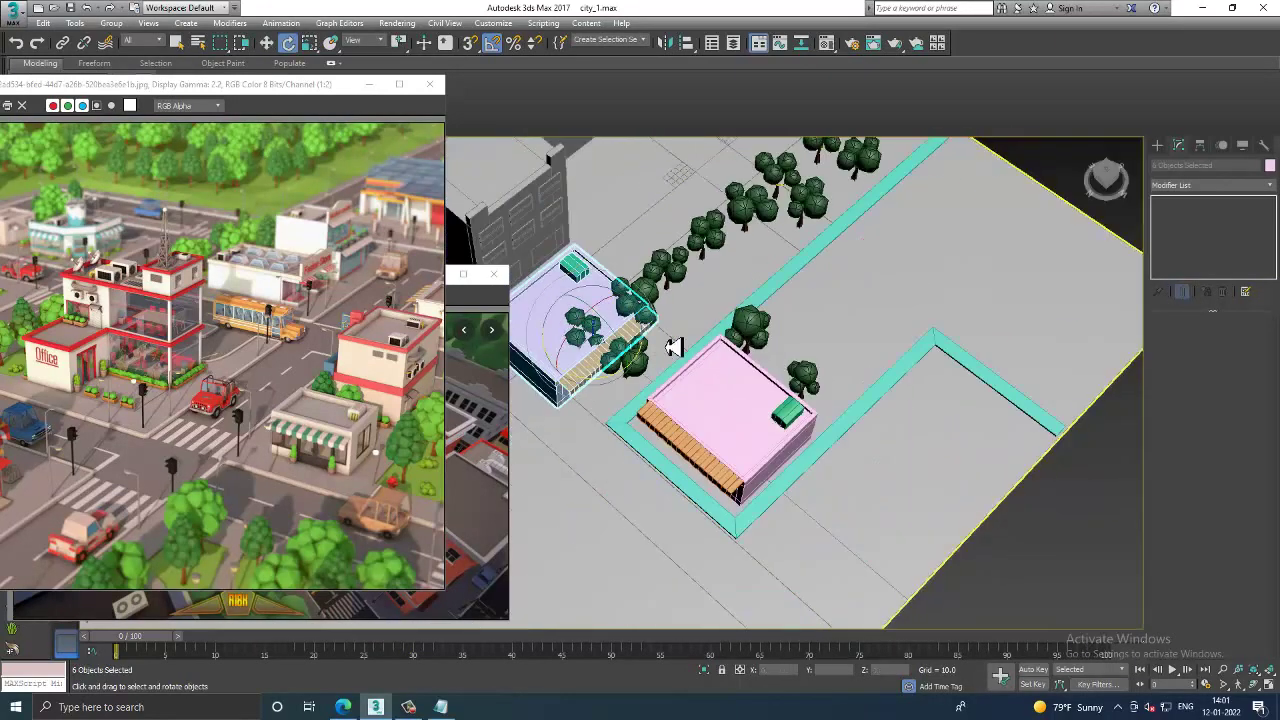
{"action": "middle_click_drag", "start_coordinate": [673, 347], "coordinate": [621, 327], "text": "alt"}
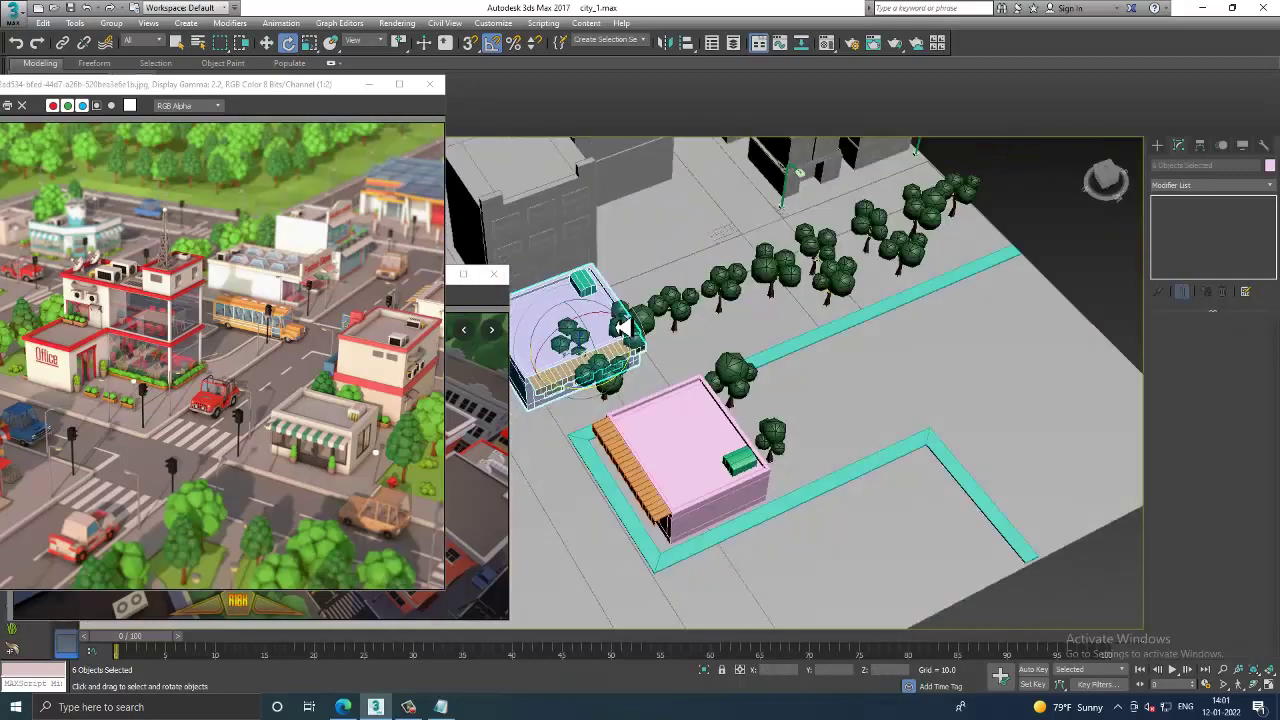